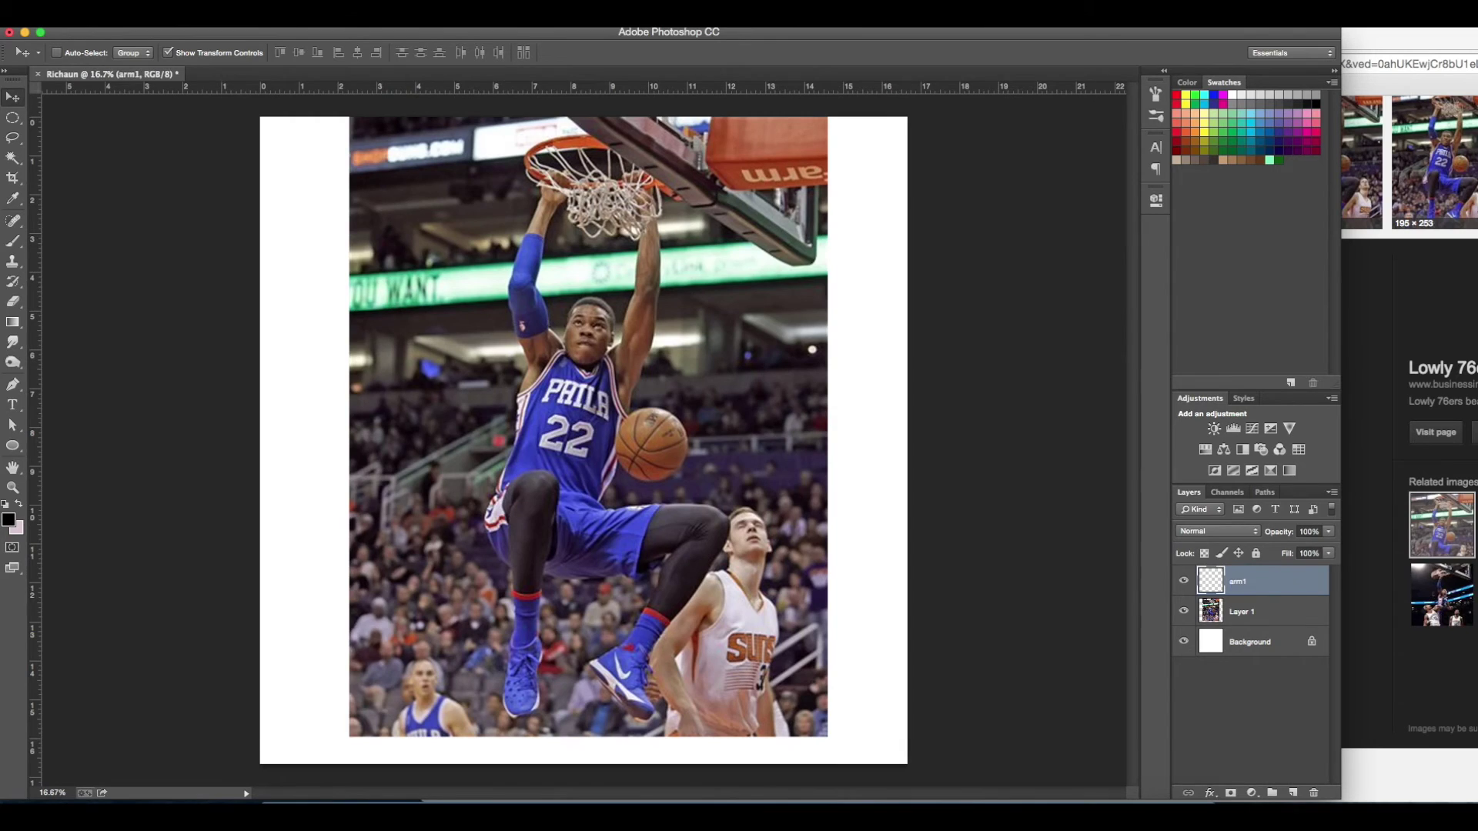
Move arm1 beneath the photo, stroke the traced arm path with the brush, and delete the path.
{"action": "key", "text": "ctrl+bracketleft"}
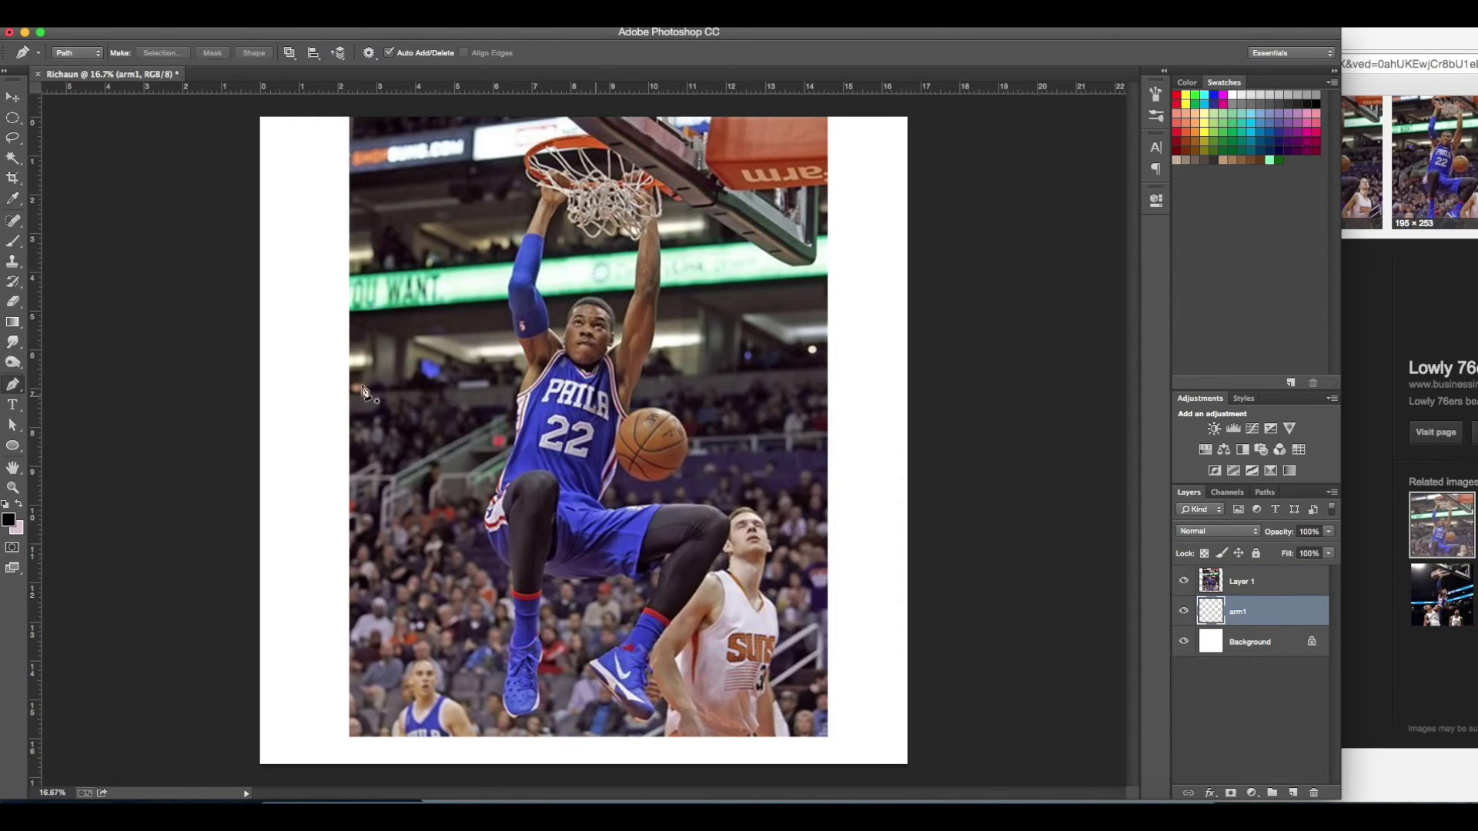
{"action": "key", "text": "b"}
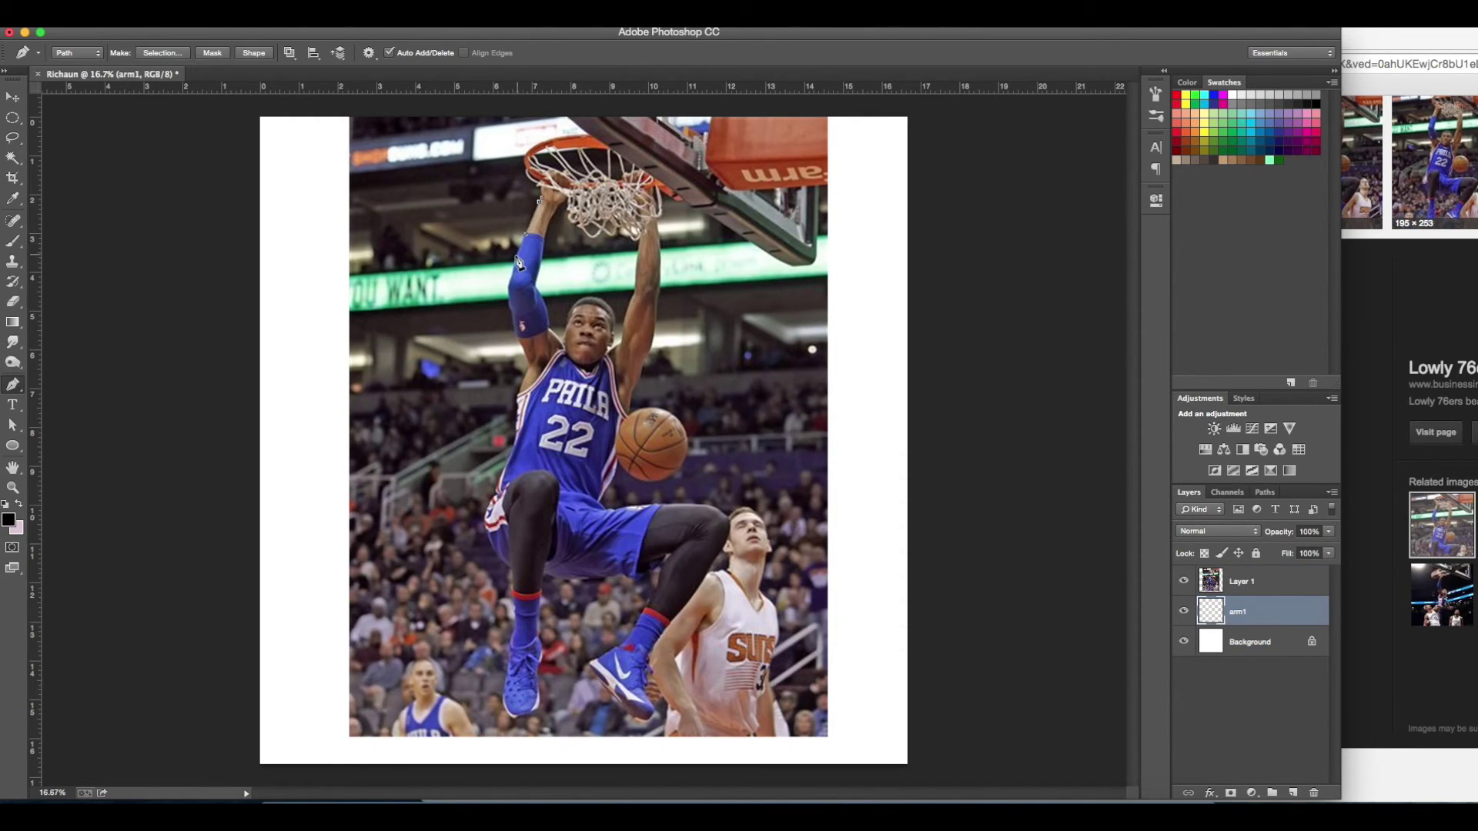
{"action": "right_click", "coordinate": [525, 344]}
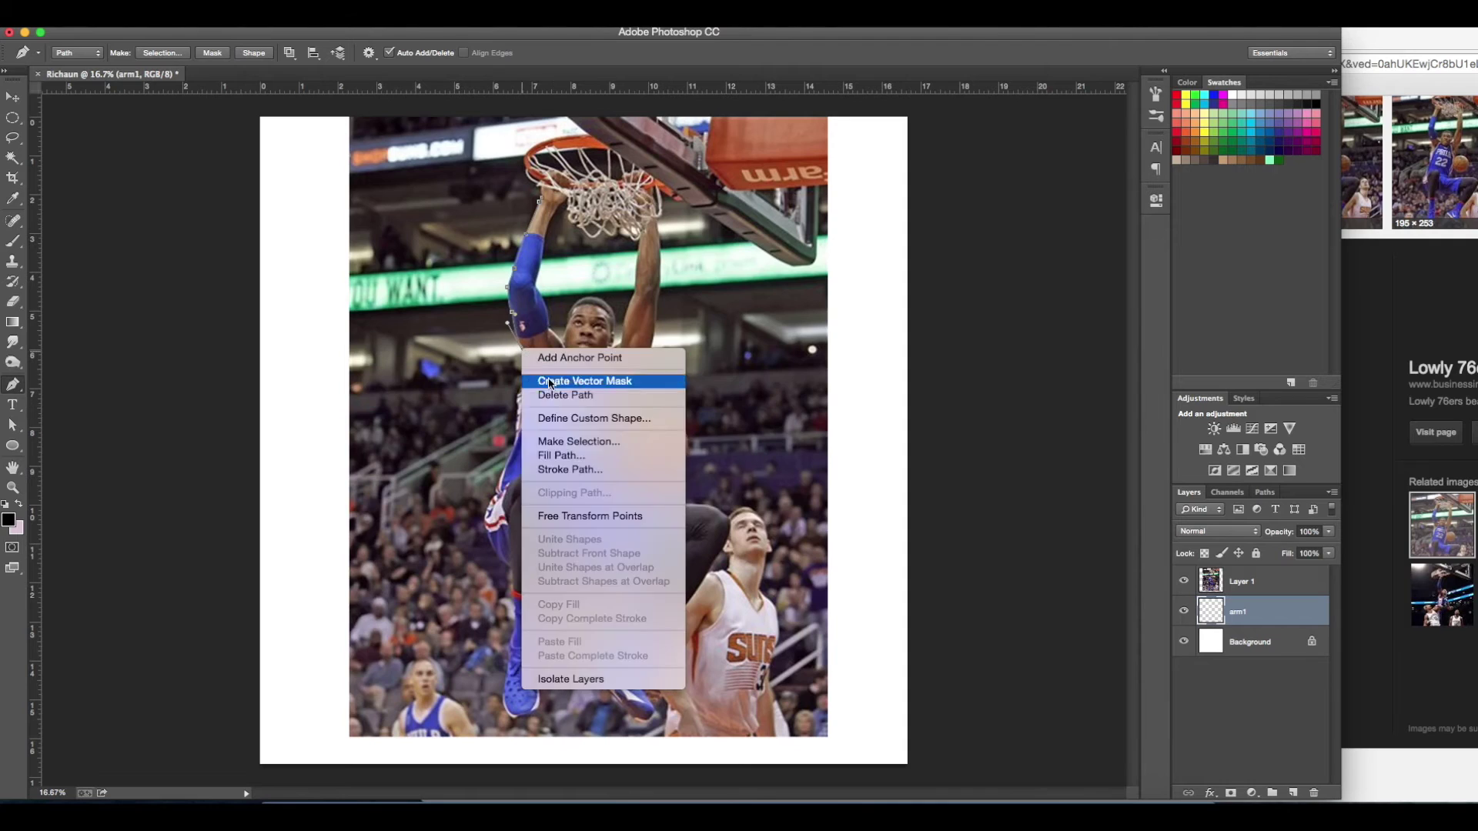
{"action": "left_click", "coordinate": [577, 469]}
{"action": "left_click", "coordinate": [857, 376]}
{"action": "right_click", "coordinate": [526, 291]}
{"action": "left_click", "coordinate": [577, 317]}
Trace the forearm outline, stroke it in black, and delete the path.
{"action": "left_click_drag", "start_coordinate": [541, 327], "coordinate": [528, 343]}
{"action": "right_click", "coordinate": [544, 328]}
{"action": "left_click", "coordinate": [589, 425]}
{"action": "left_click", "coordinate": [857, 377]}
{"action": "right_click", "coordinate": [544, 308]}
{"action": "left_click", "coordinate": [543, 274]}
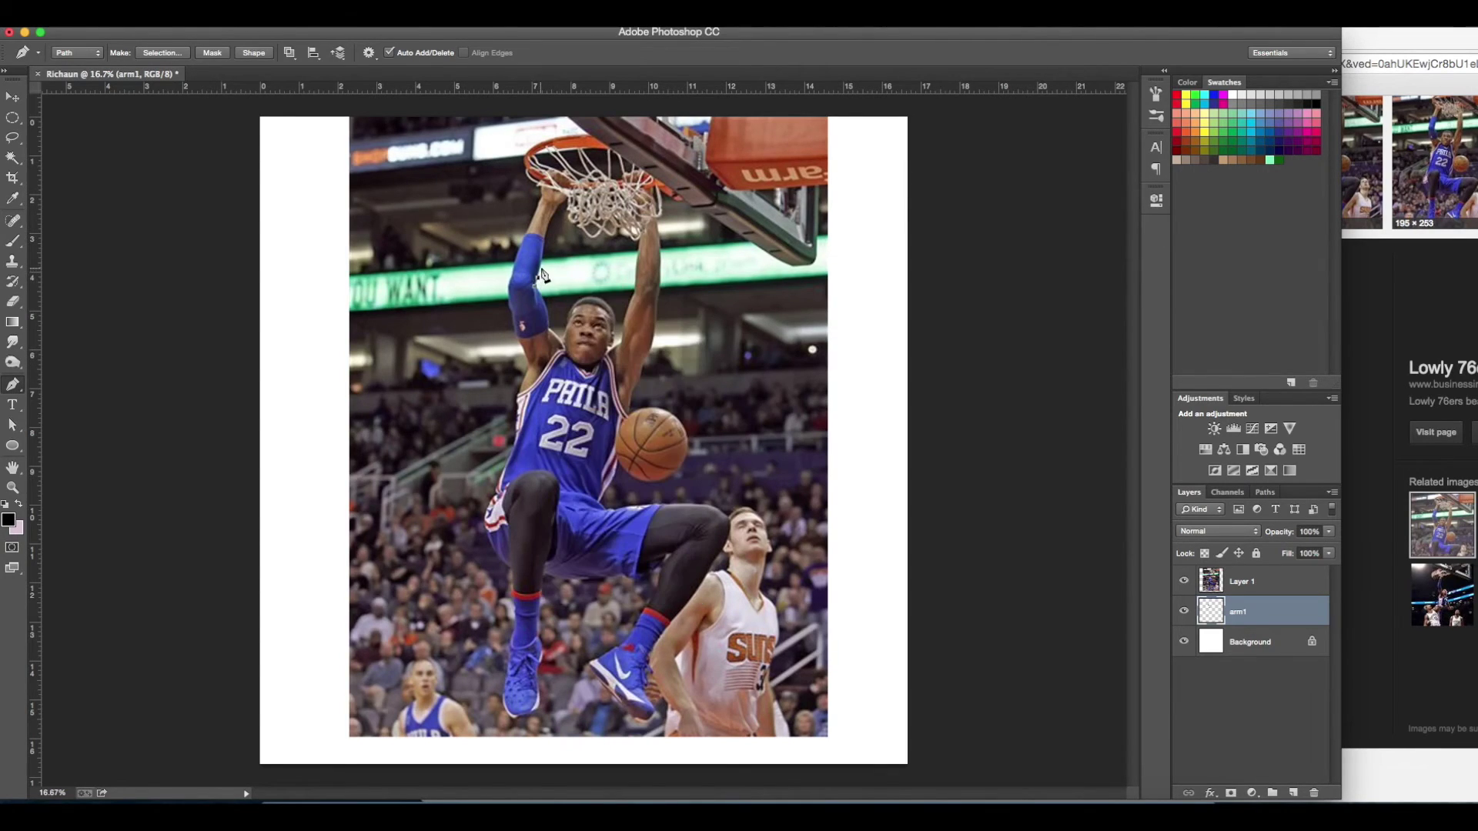
{"action": "right_click", "coordinate": [553, 219]}
{"action": "left_click", "coordinate": [627, 264]}
Fill the sleeve area with blue, then reset the paint colour to black.
{"action": "left_click", "coordinate": [1183, 581]}
{"action": "left_click", "coordinate": [1210, 611], "text": "ctrl"}
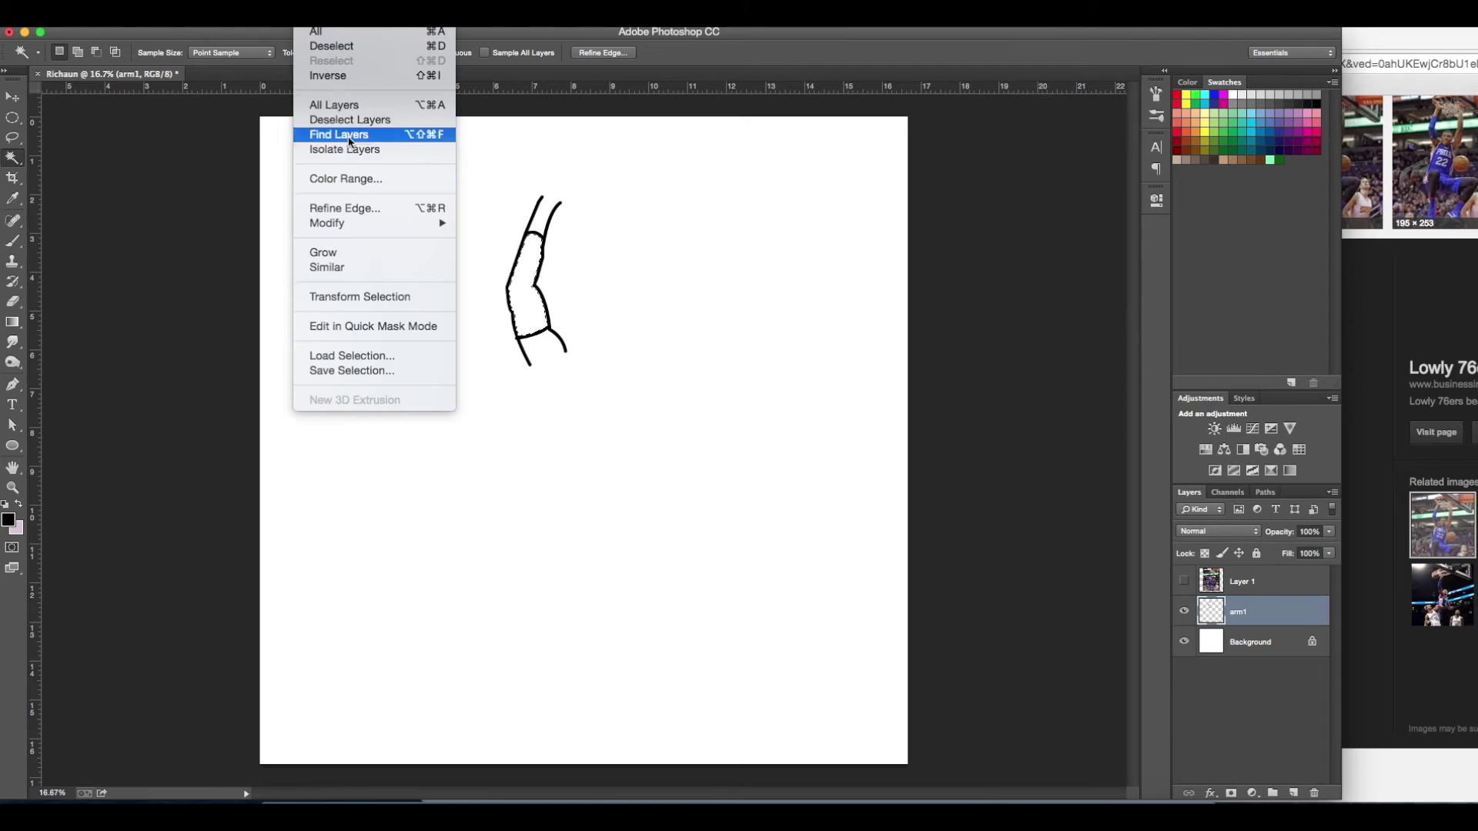
{"action": "left_click", "coordinate": [1183, 581]}
{"action": "left_click", "coordinate": [8, 519]}
{"action": "key", "text": "Return"}
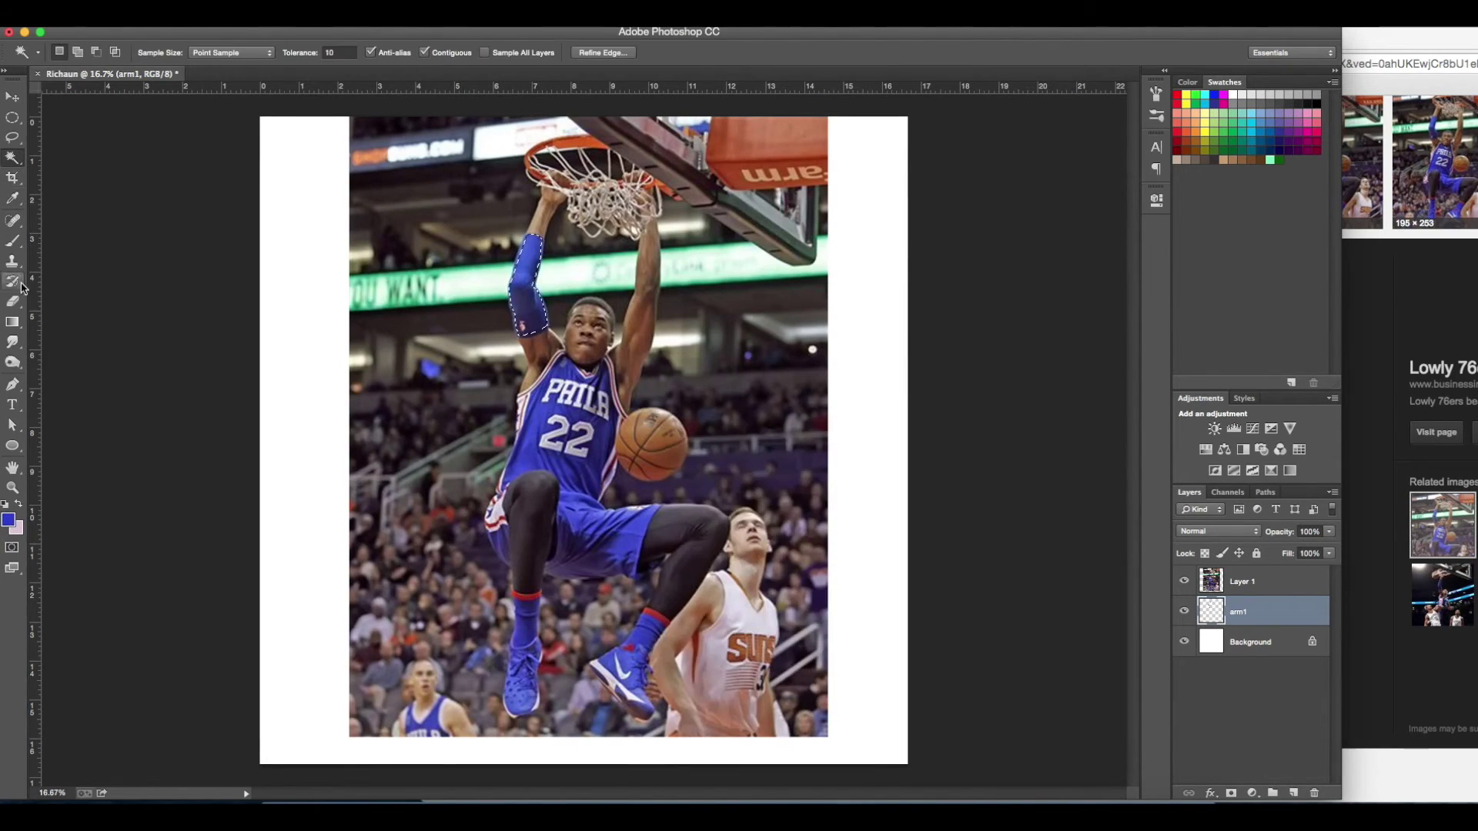
{"action": "key", "text": "b"}
{"action": "left_click", "coordinate": [1183, 582]}
{"action": "left_click", "coordinate": [9, 520]}
{"action": "left_click", "coordinate": [1037, 458]}
Trace and stroke the hand outline in black, then show the photo again.
{"action": "left_click", "coordinate": [12, 384]}
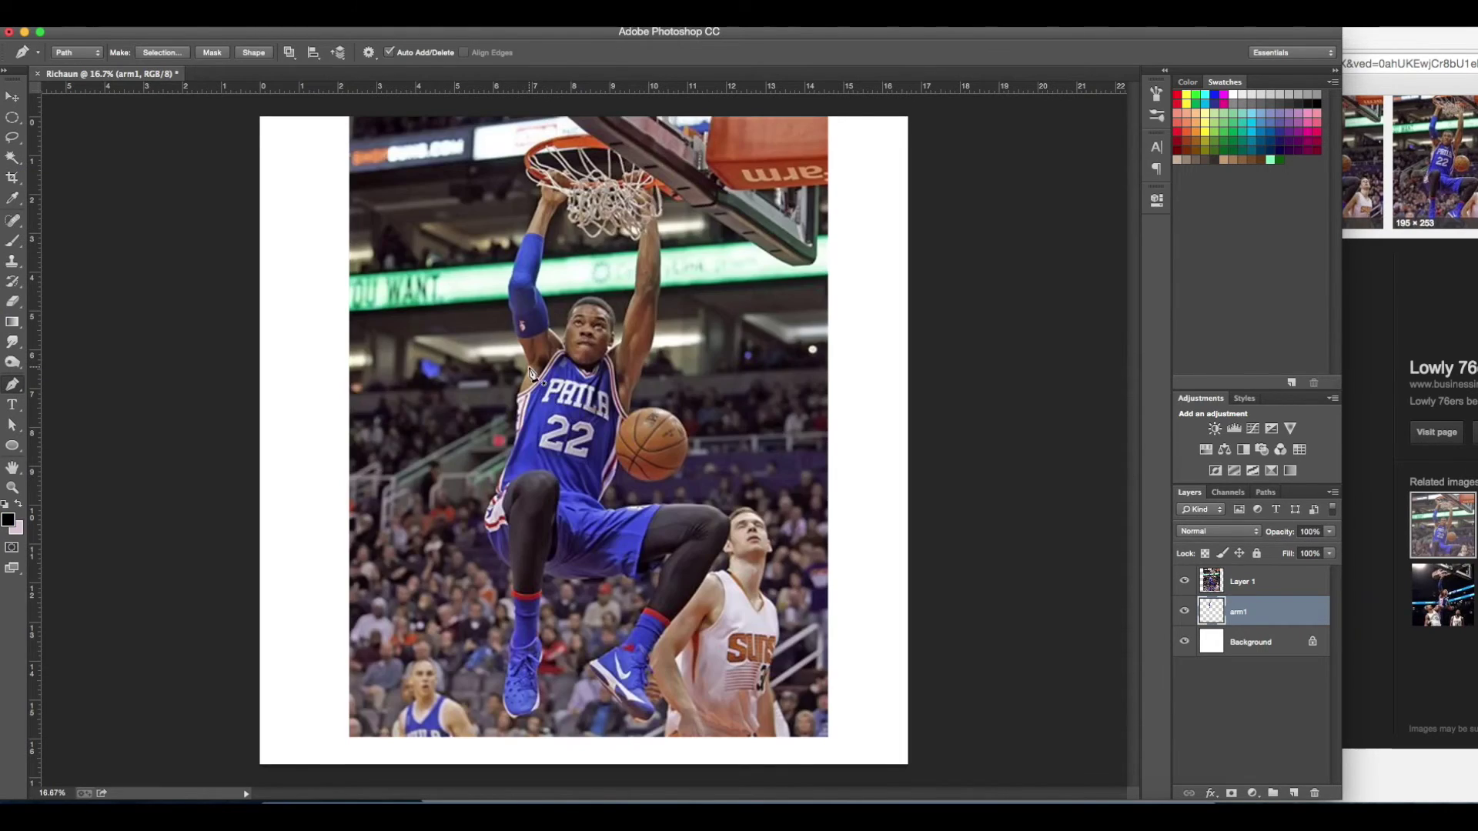
{"action": "right_click", "coordinate": [538, 371]}
{"action": "left_click", "coordinate": [569, 462]}
{"action": "left_click", "coordinate": [854, 374]}
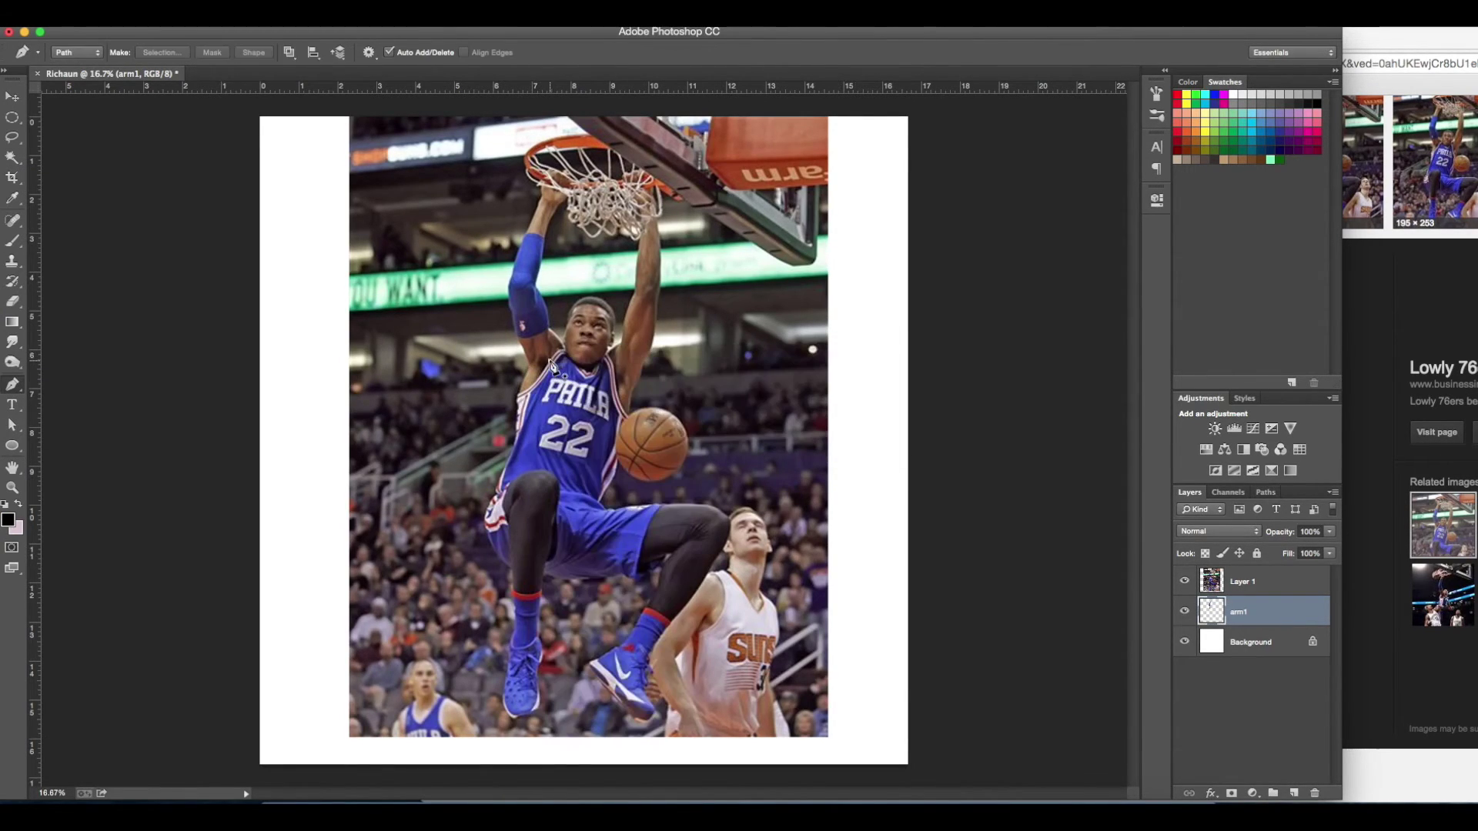
{"action": "right_click", "coordinate": [570, 358]}
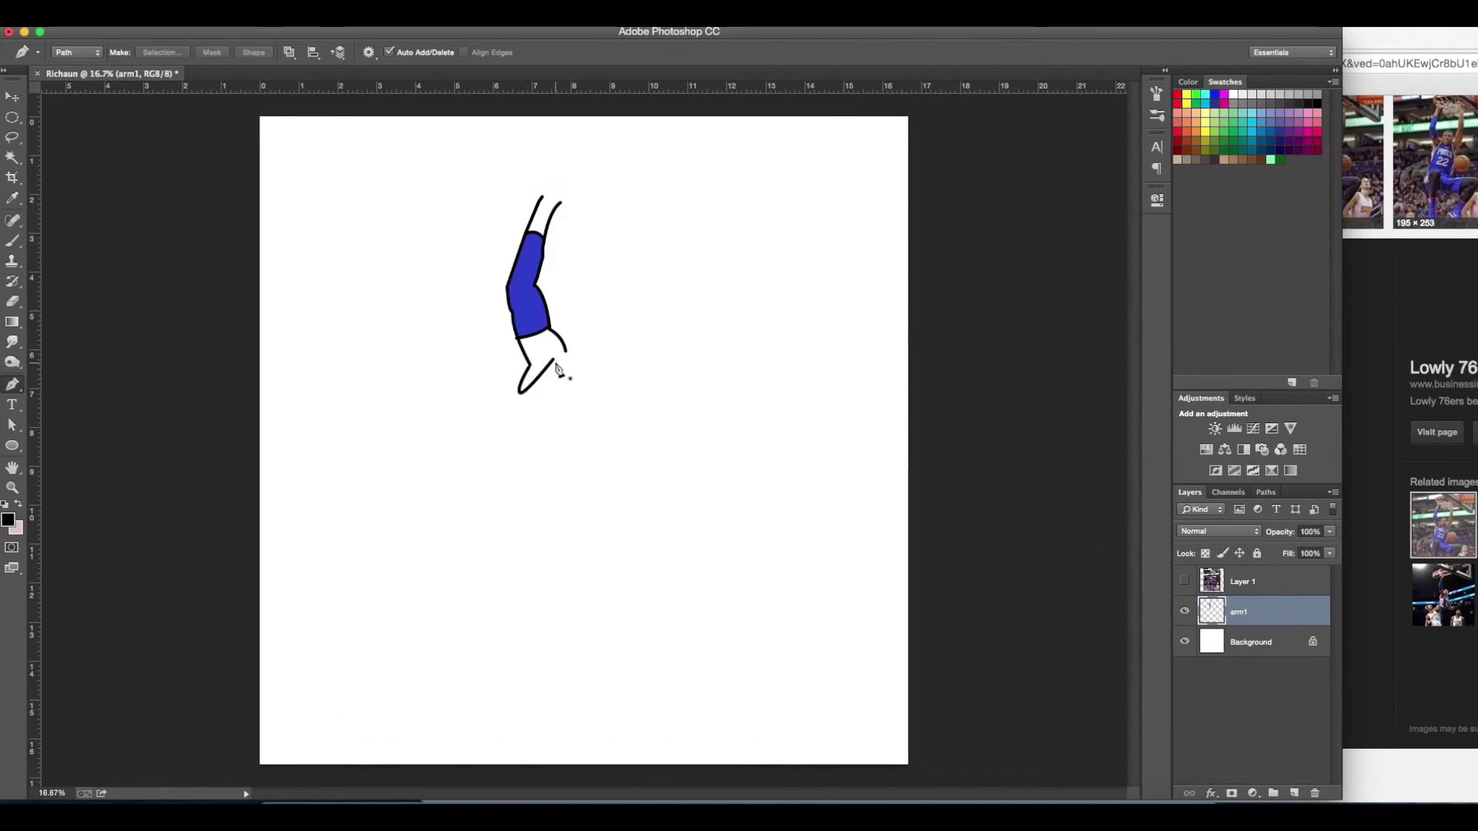
{"action": "left_click", "coordinate": [1184, 581]}
Create a new layer named arm2 and delete the unwanted leftover paths.
{"action": "key", "text": "ctrl+shift+n"}
{"action": "type", "text": "arm2"}
{"action": "key", "text": "Return"}
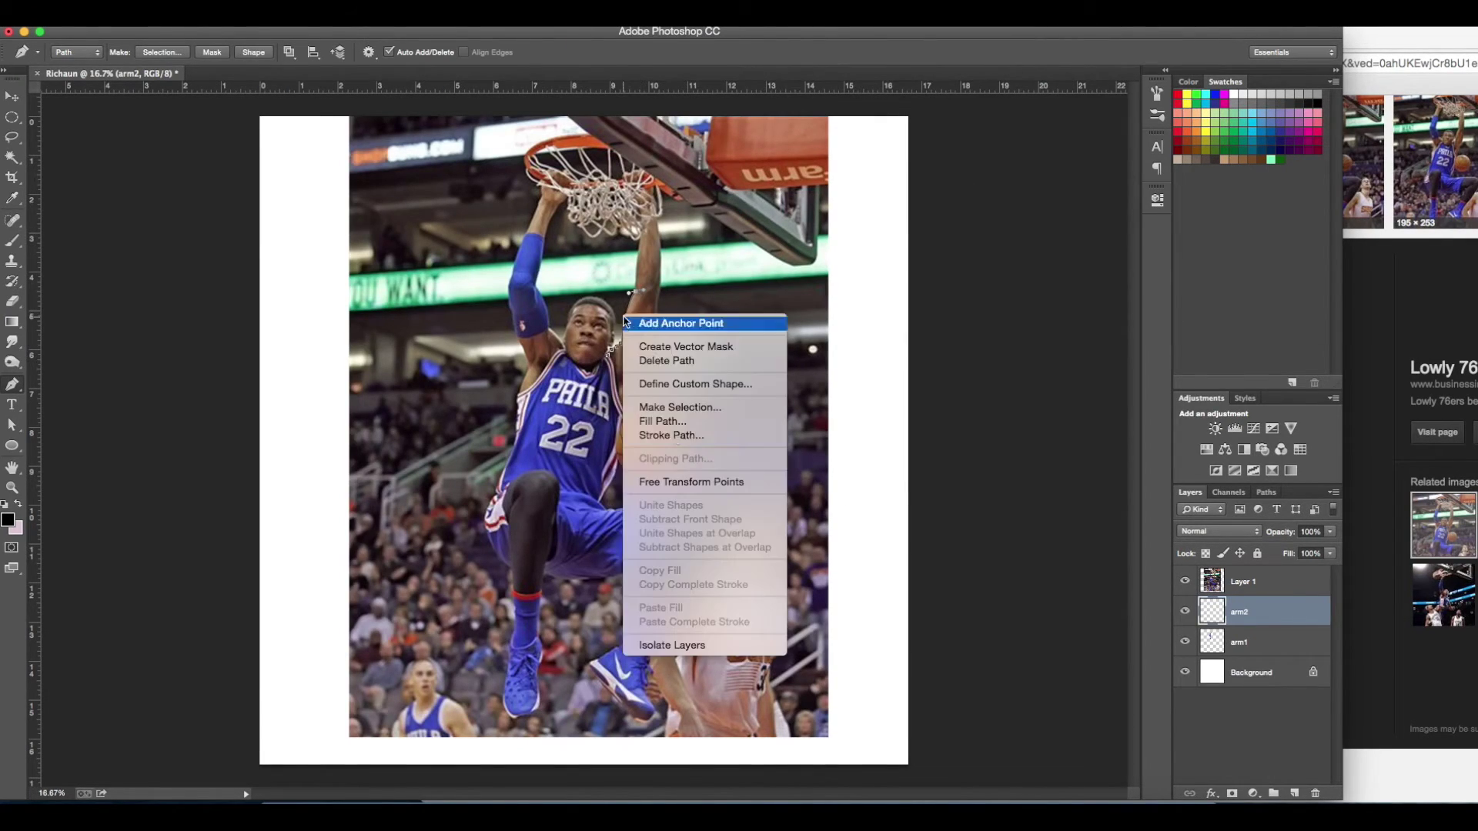
{"action": "right_click", "coordinate": [636, 247]}
{"action": "left_click", "coordinate": [663, 290]}
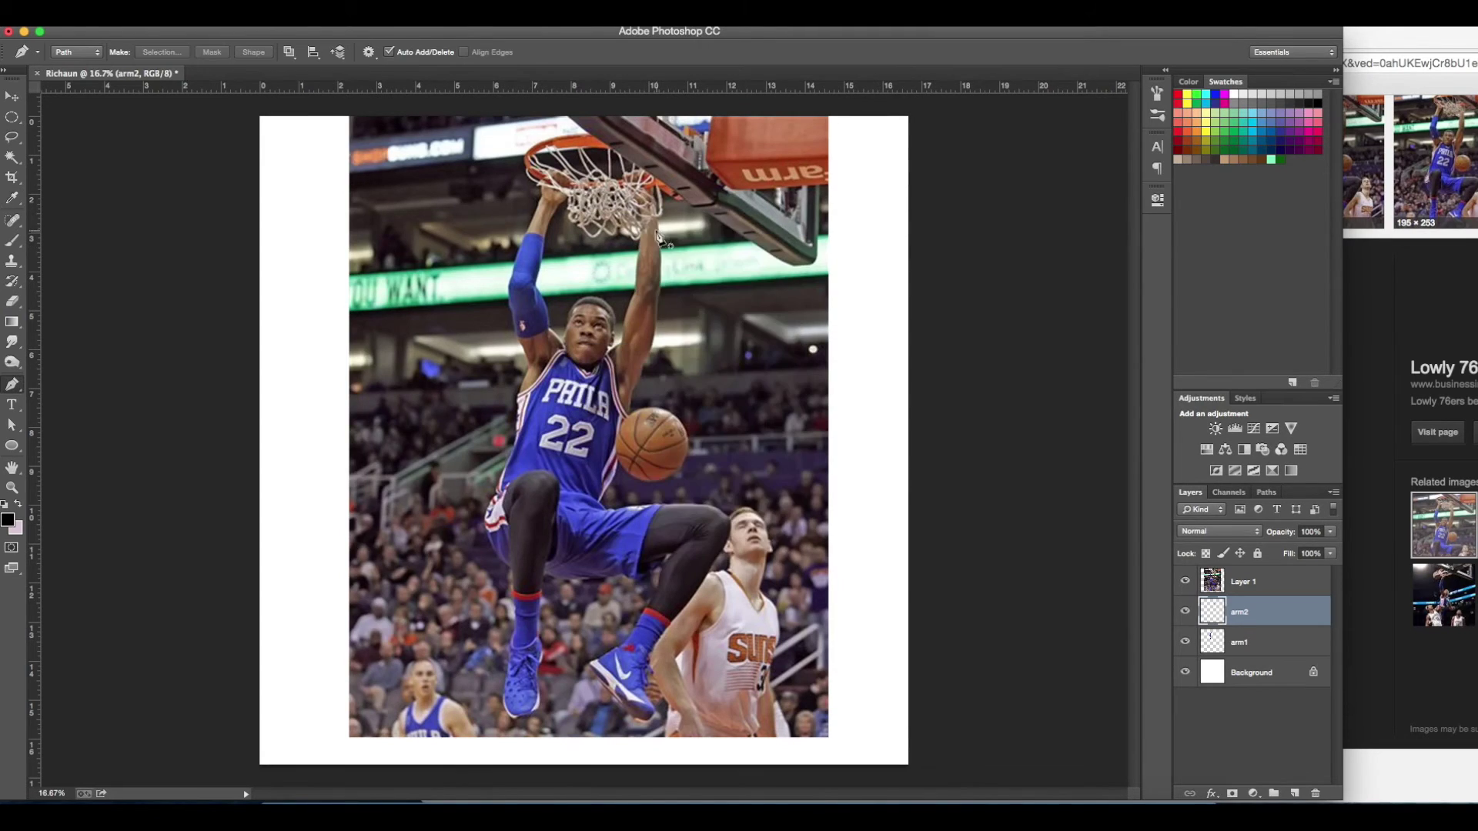
{"action": "right_click", "coordinate": [637, 213]}
{"action": "left_click", "coordinate": [668, 275]}
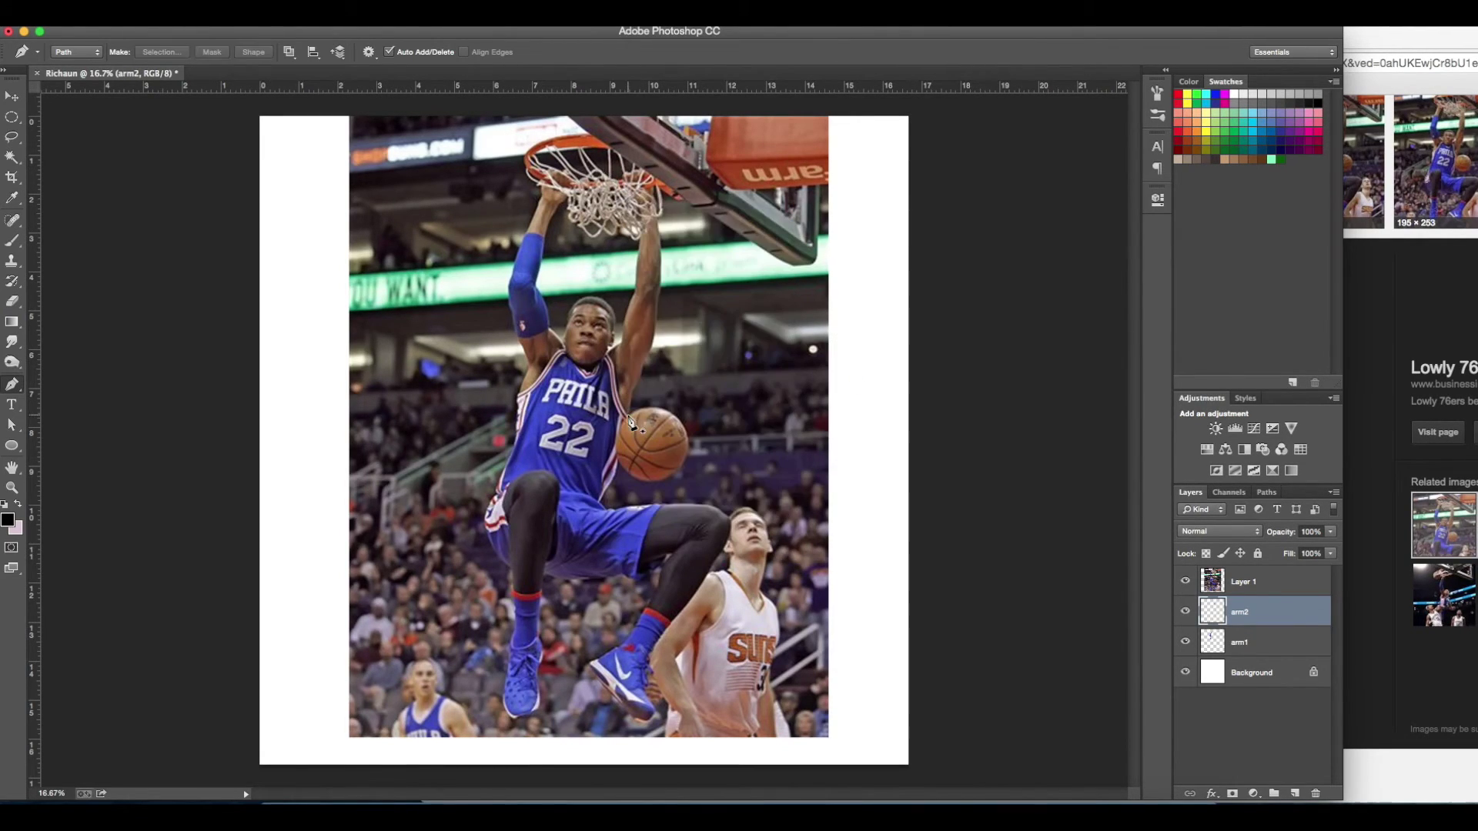
Stroke the second arm path in black and hide the photo to inspect the line art.
{"action": "key", "text": "i"}
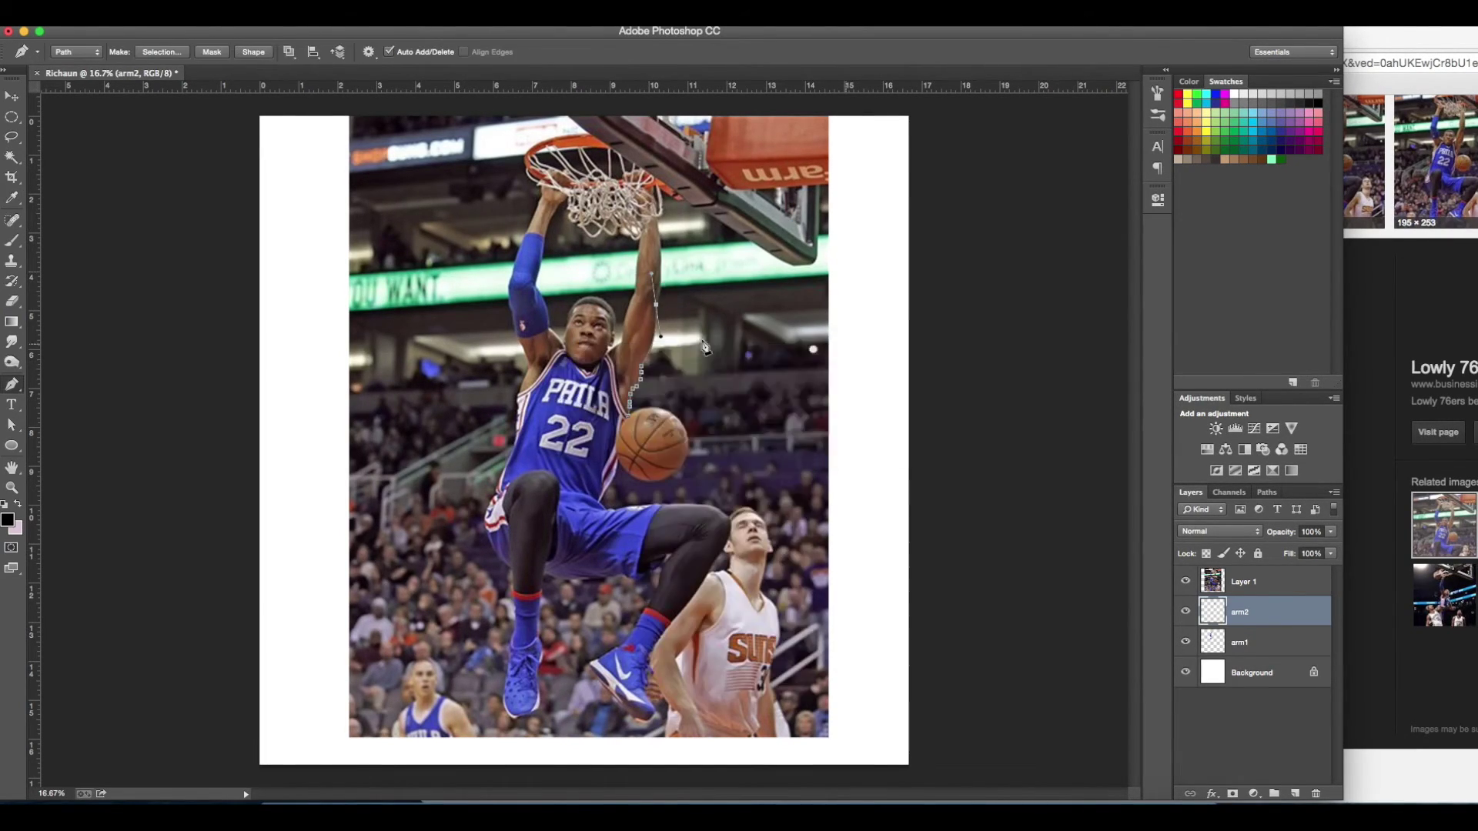
{"action": "right_click", "coordinate": [658, 223]}
{"action": "left_click", "coordinate": [681, 287]}
{"action": "left_click", "coordinate": [1185, 581]}
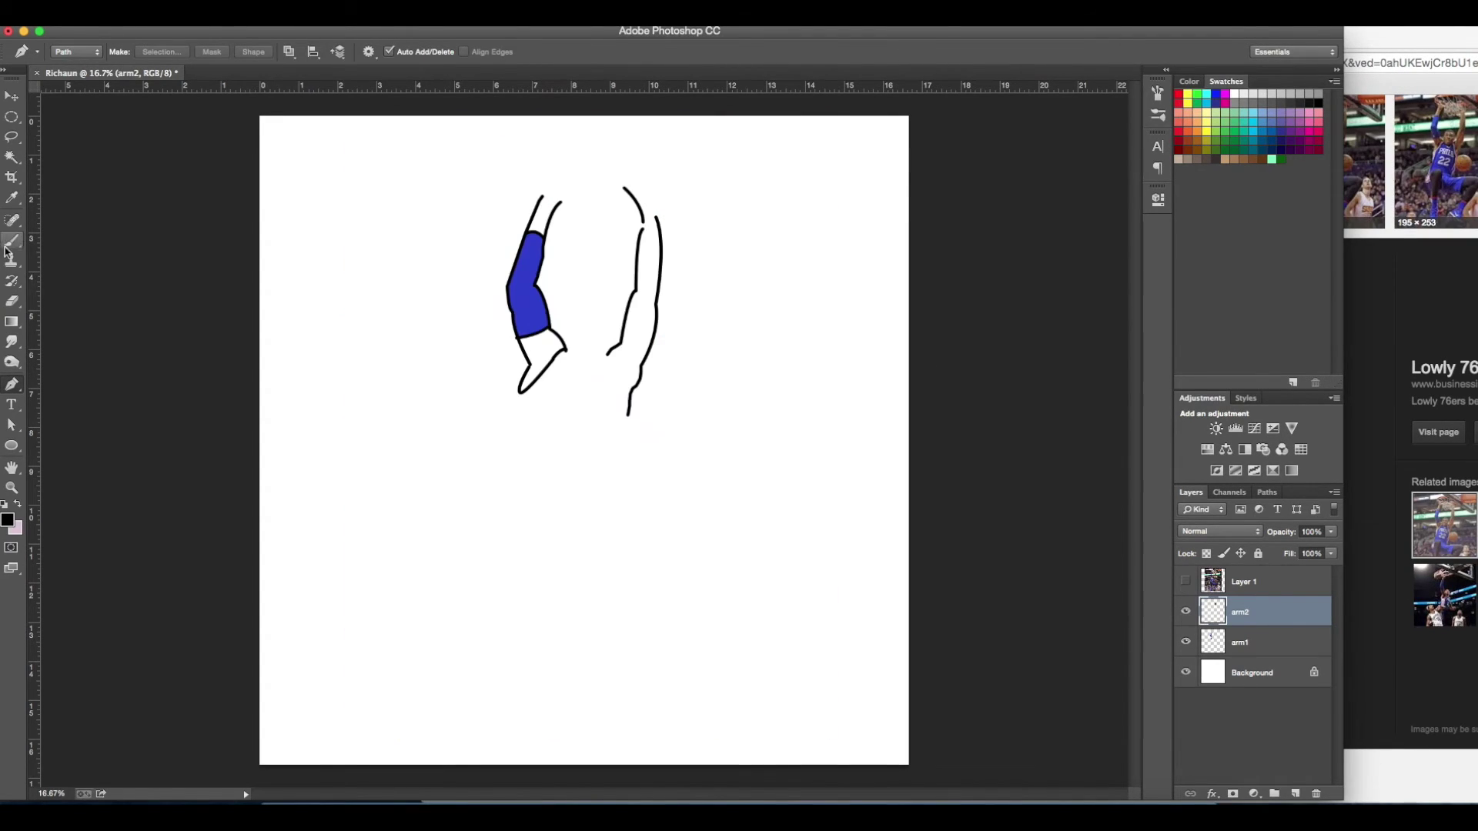
{"action": "key", "text": "ctrl+plus"}
{"action": "key", "text": "ctrl+plus"}
{"action": "key", "text": "ctrl+plus"}
{"action": "scroll", "coordinate": [819, 319], "scroll_direction": "up", "scroll_amount": 5}
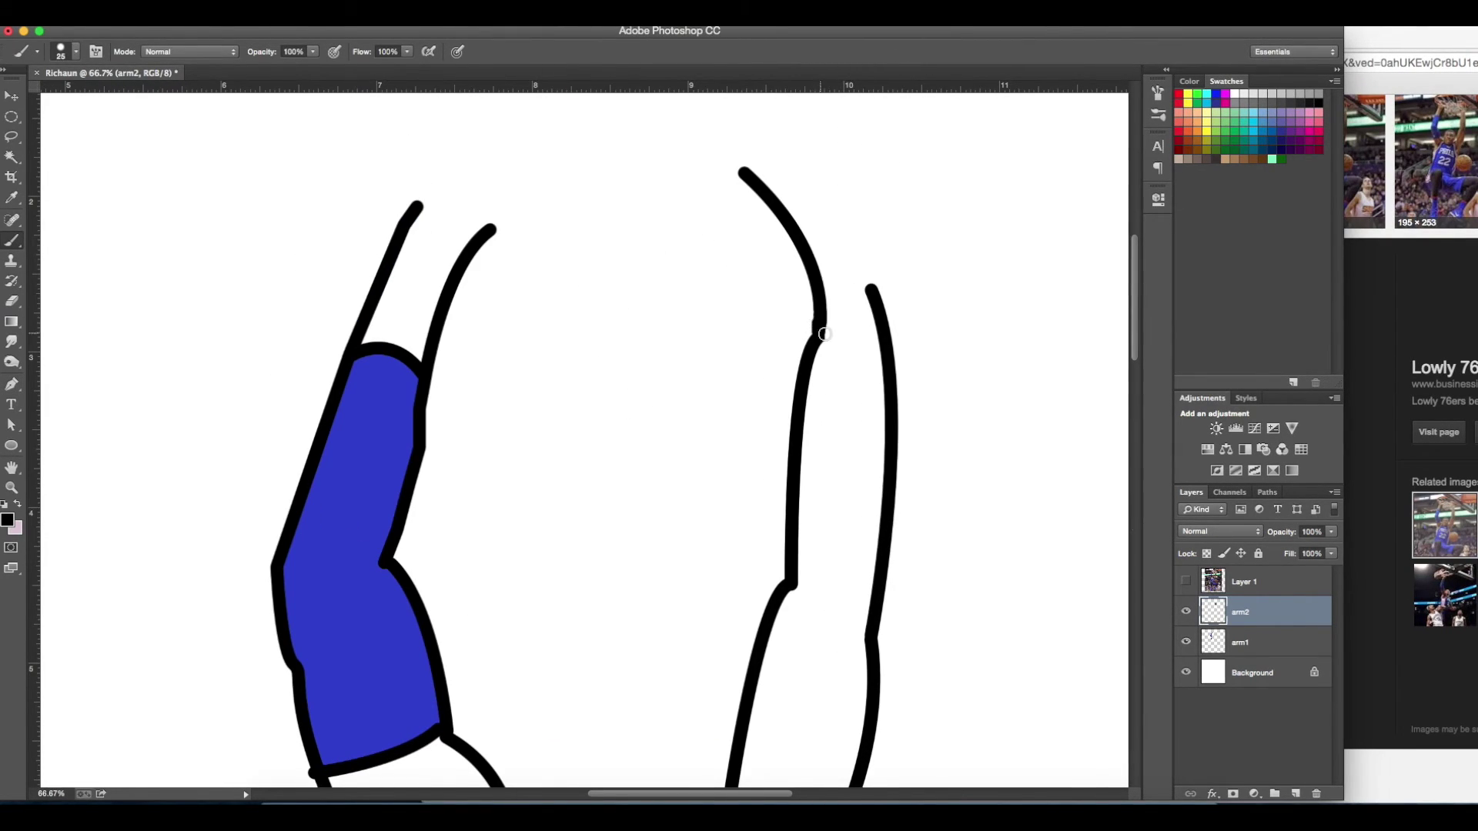
{"action": "scroll", "coordinate": [621, 253], "scroll_direction": "down", "scroll_amount": 3}
Tidy the arm outlines with a smaller Eraser, then show the photo again.
{"action": "key", "text": "x"}
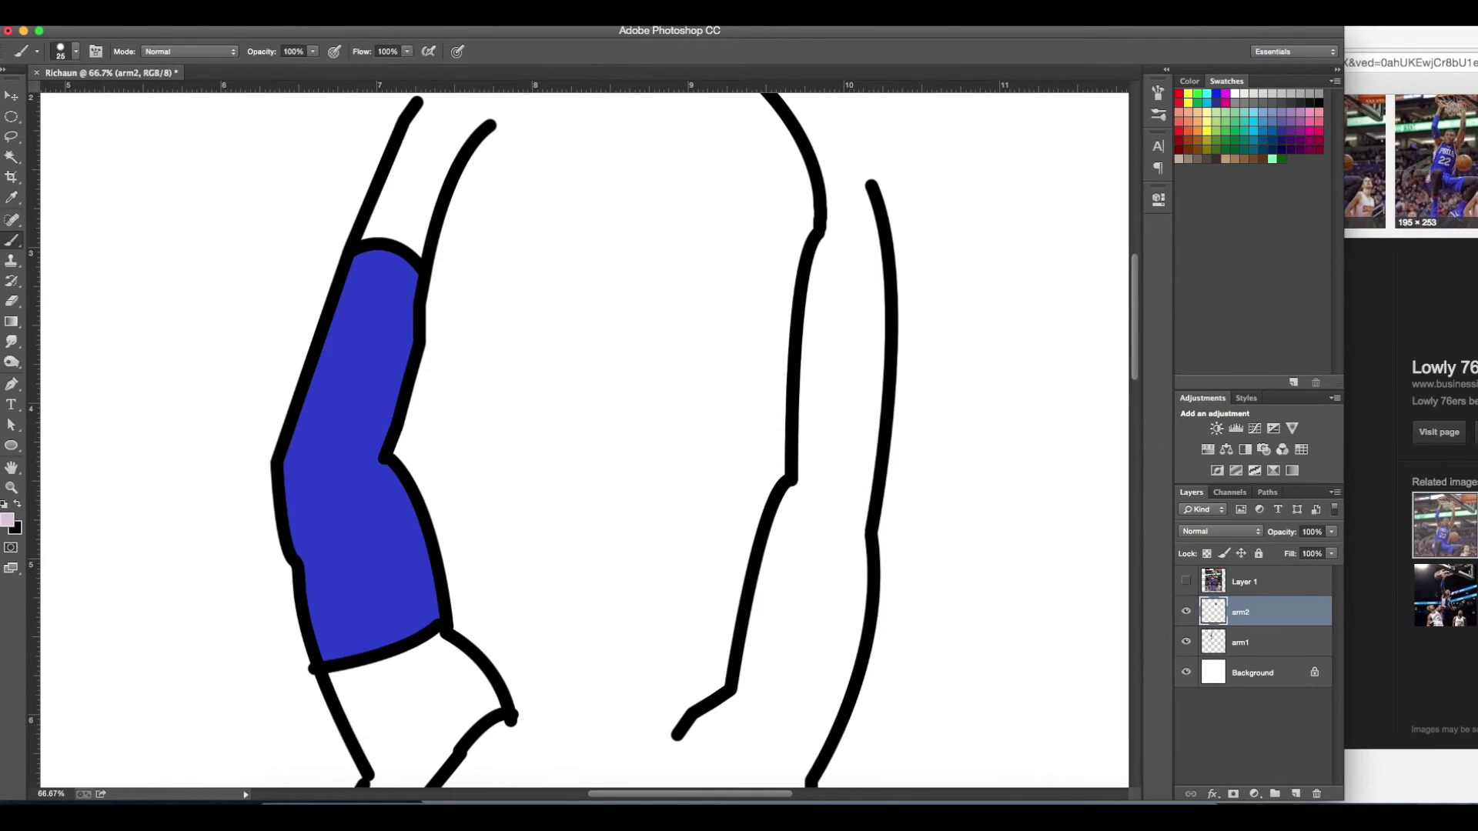
{"action": "key", "text": "e"}
{"action": "key", "text": "alt+bracketleft"}
{"action": "scroll", "coordinate": [538, 716], "scroll_direction": "down", "scroll_amount": 5}
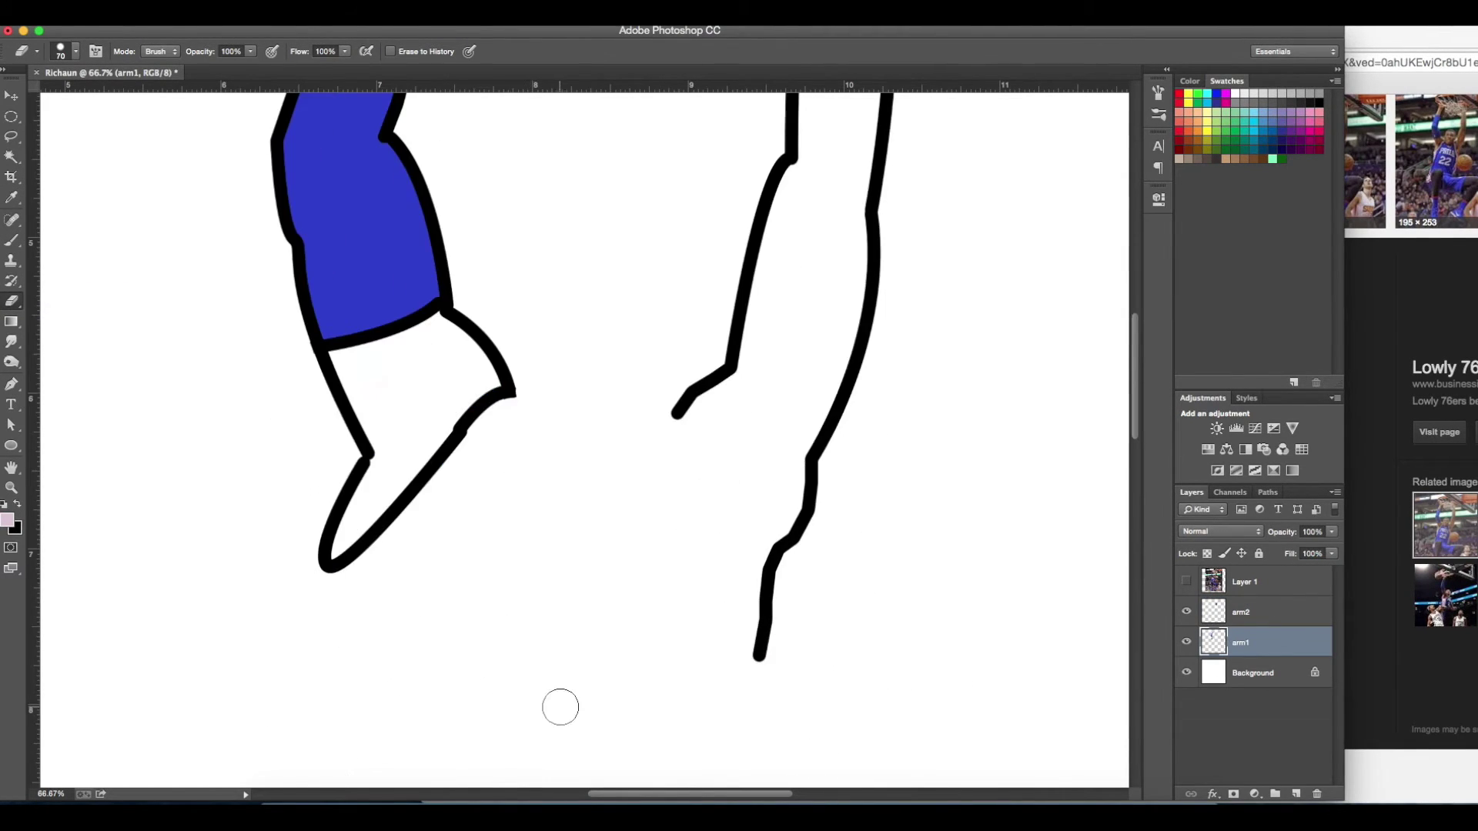
{"action": "scroll", "coordinate": [711, 350], "scroll_direction": "up", "scroll_amount": 6}
{"action": "scroll", "coordinate": [712, 350], "scroll_direction": "down", "scroll_amount": 5}
{"action": "left_click", "coordinate": [1185, 581]}
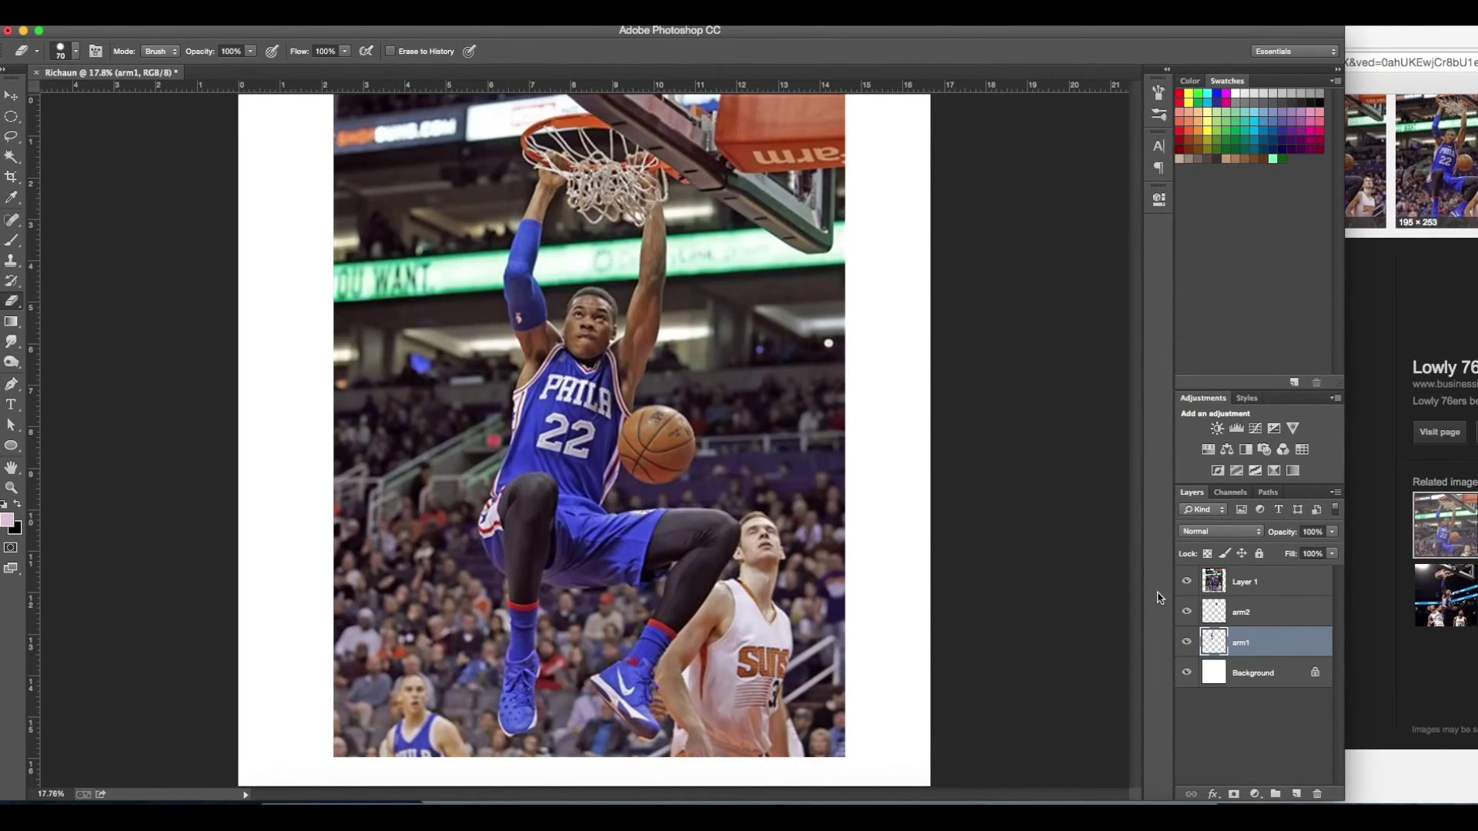
{"action": "left_click", "coordinate": [231, 16]}
{"action": "left_click", "coordinate": [444, 40]}
Create the head/hair layer and stroke the traced head outline.
{"action": "type", "text": "/hair"}
{"action": "key", "text": "Return"}
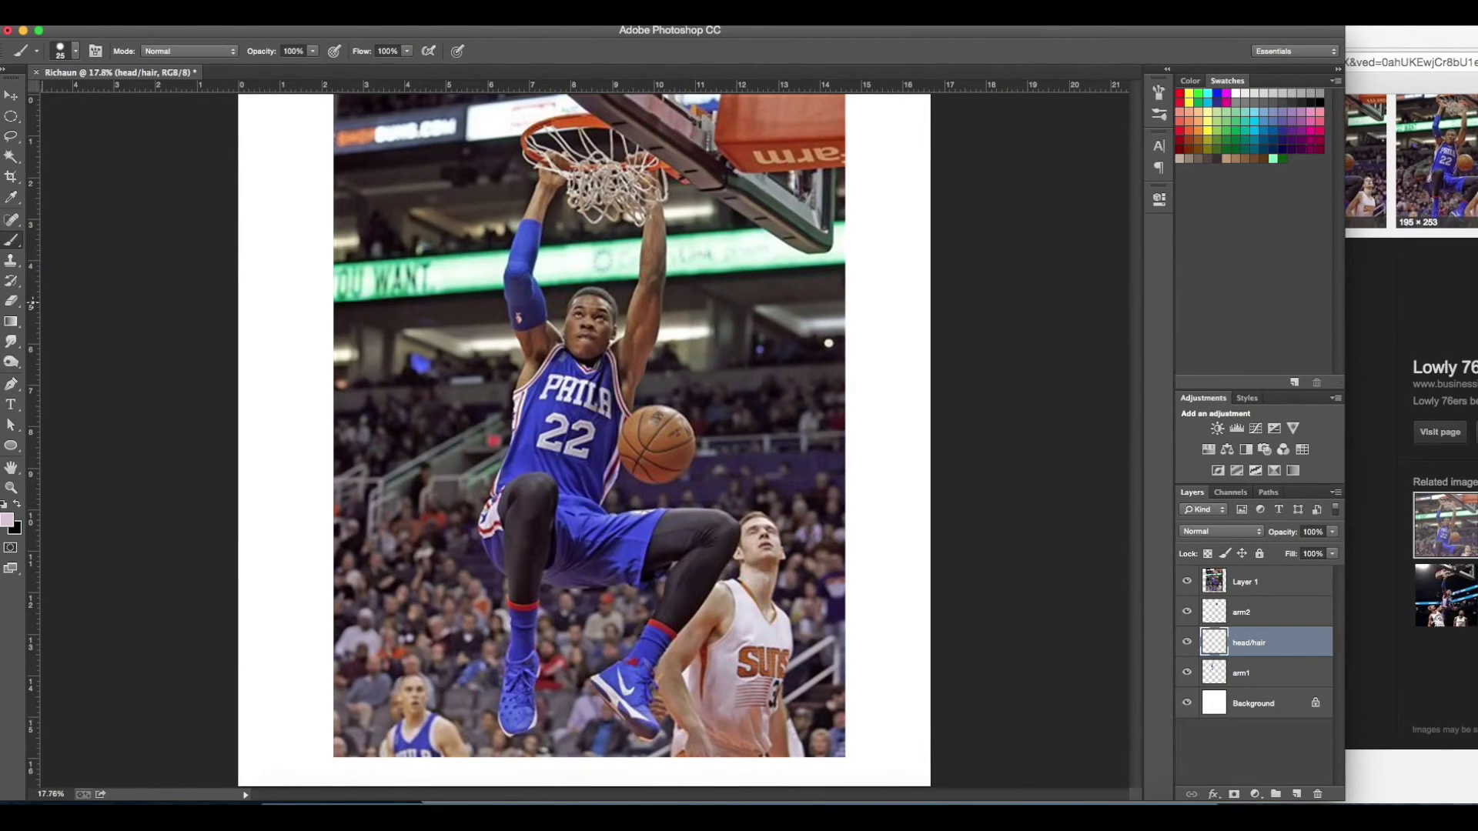
{"action": "key", "text": "p"}
{"action": "scroll", "coordinate": [571, 312], "scroll_direction": "up", "scroll_amount": 2}
{"action": "scroll", "coordinate": [517, 594], "scroll_direction": "up", "scroll_amount": 4}
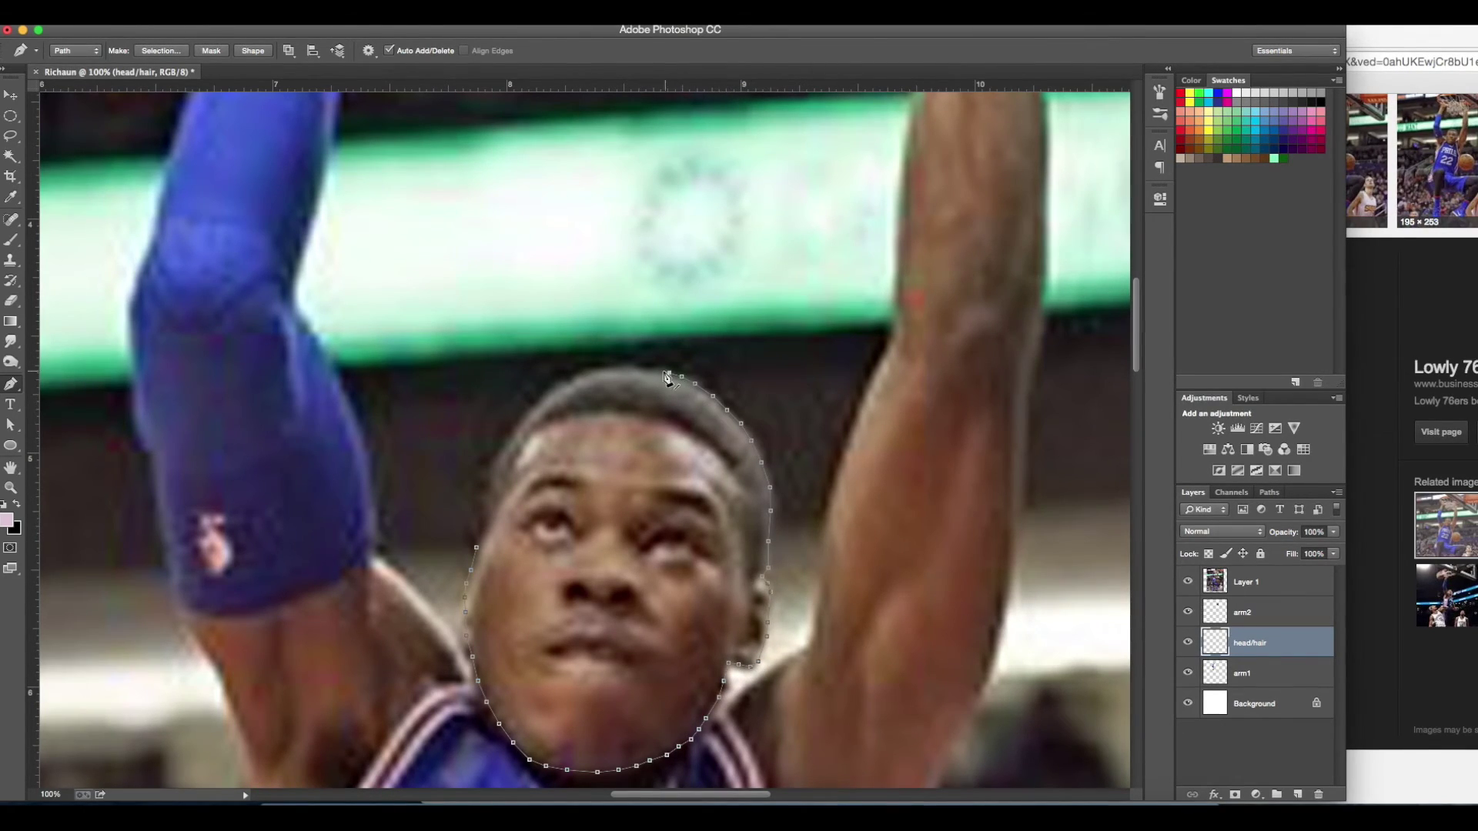
{"action": "right_click", "coordinate": [528, 517]}
{"action": "left_click", "coordinate": [570, 538]}
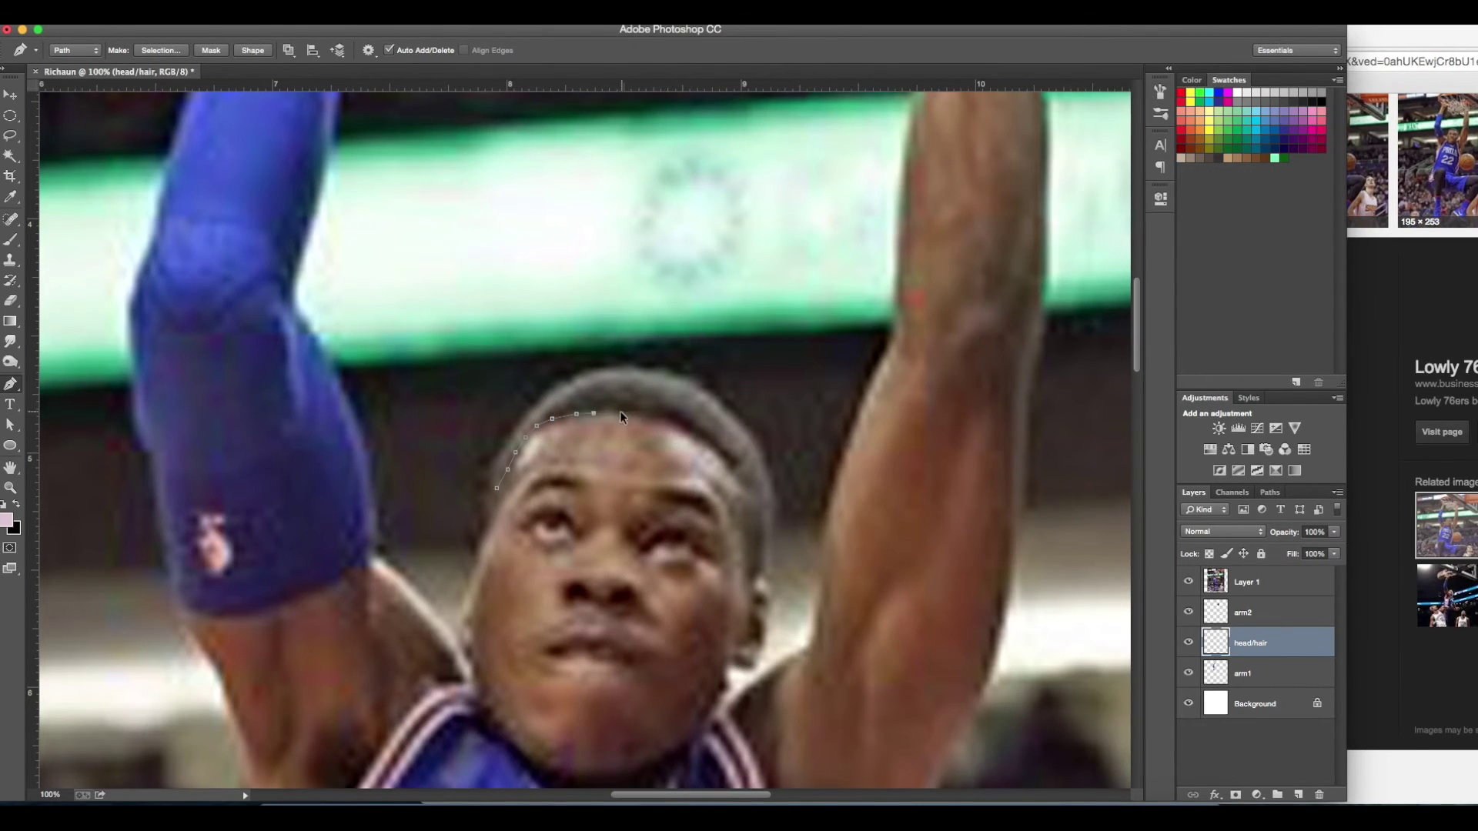
Stroke the hairline and ear paths, and recolour the pink head strokes black.
{"action": "right_click", "coordinate": [766, 579]}
{"action": "left_click", "coordinate": [842, 600]}
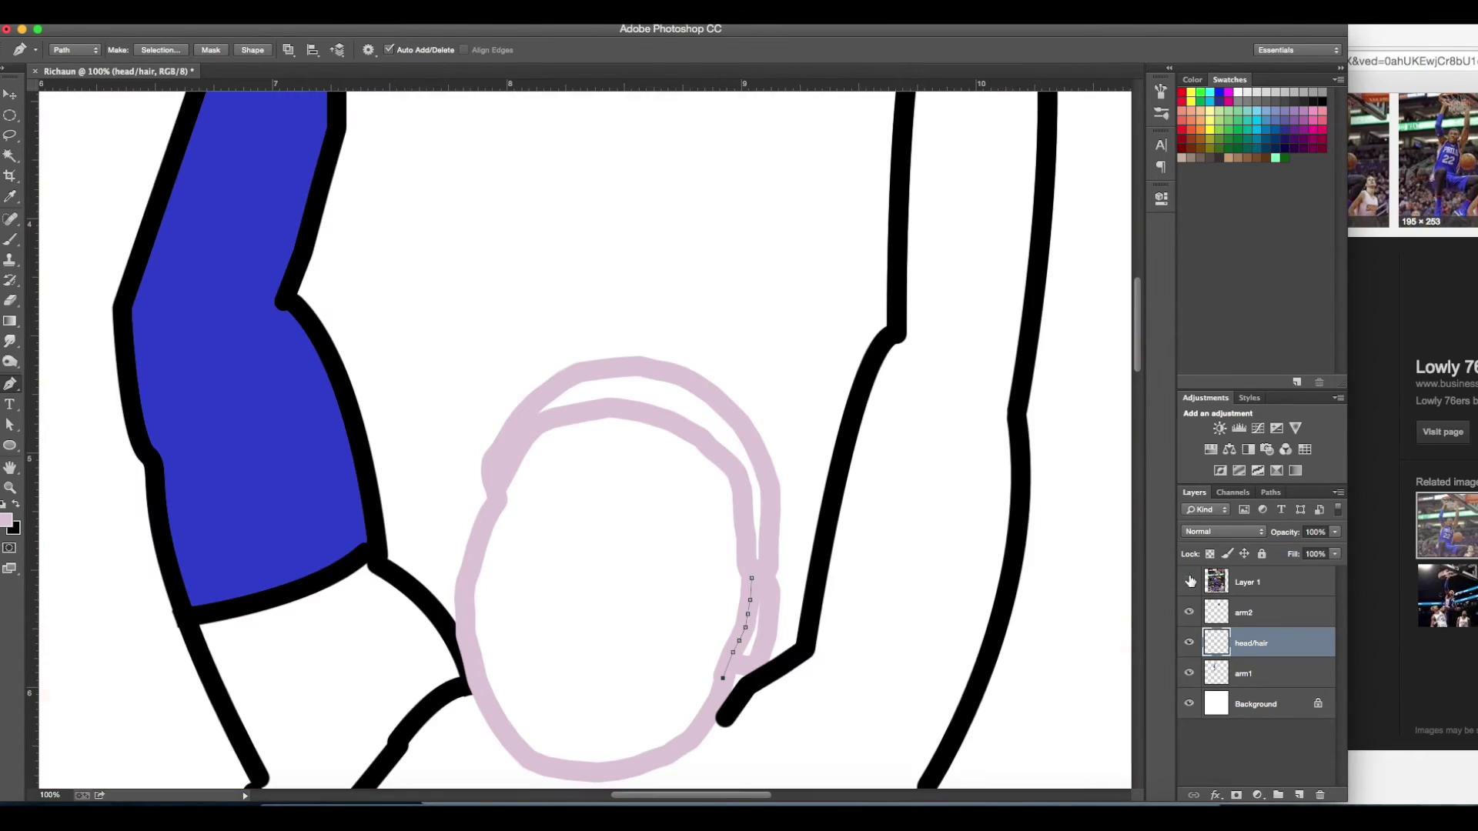
{"action": "right_click", "coordinate": [746, 612]}
{"action": "left_click", "coordinate": [770, 657]}
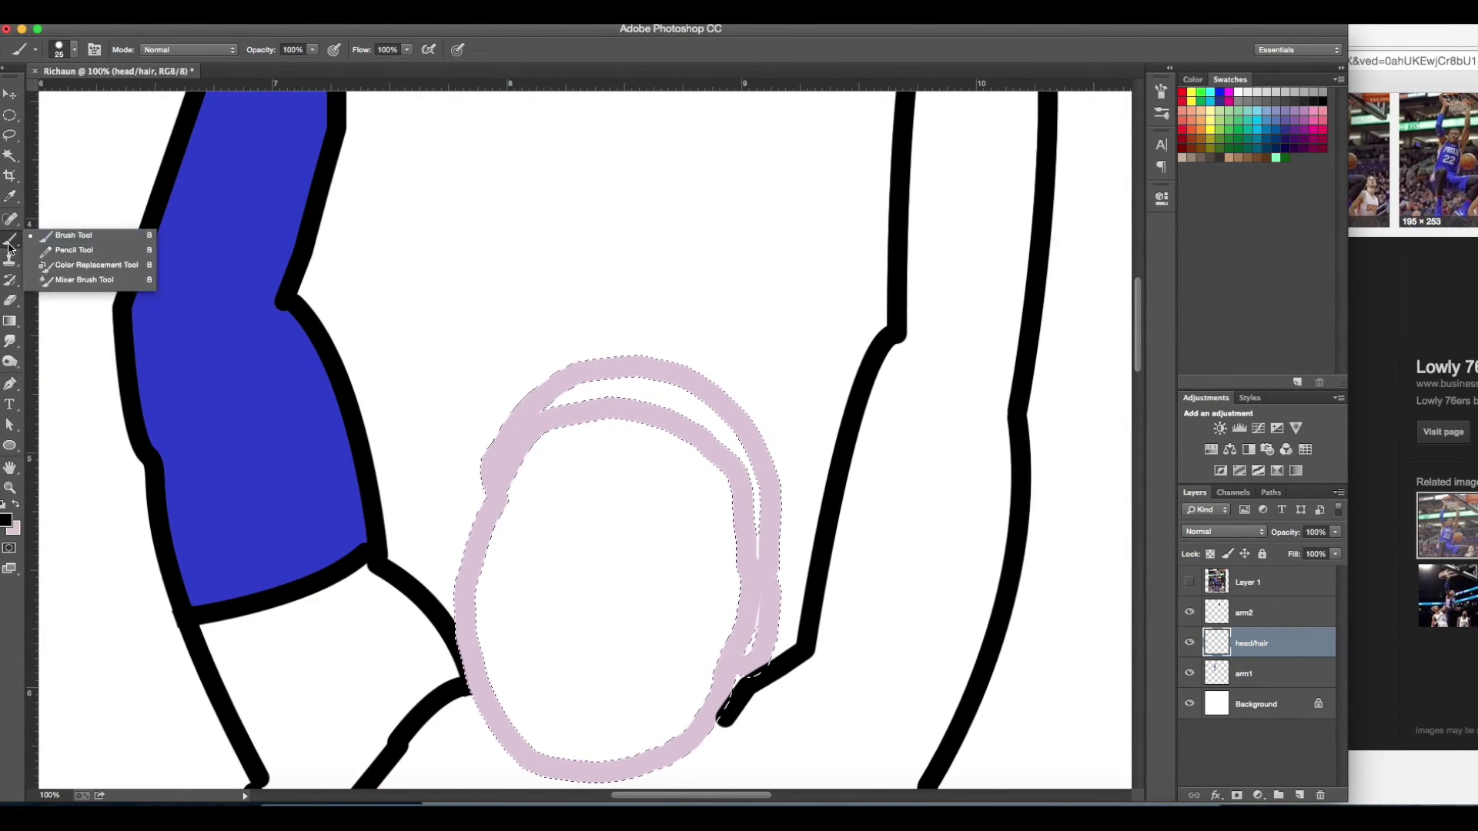
{"action": "left_click", "coordinate": [527, 415]}
Expand the hair selection by 4 px and paint the hair band dark grey.
{"action": "left_click", "coordinate": [6, 520]}
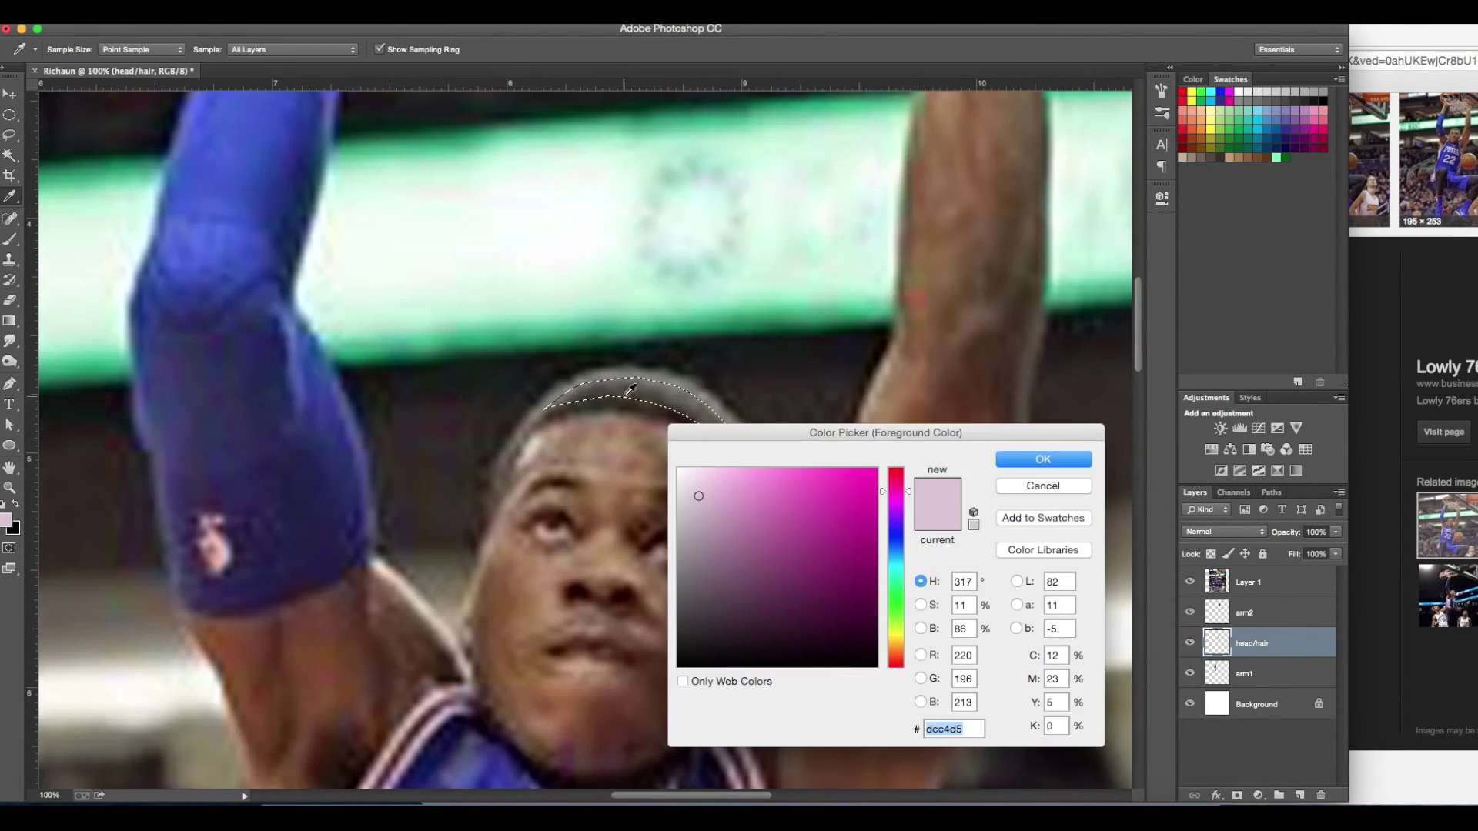
{"action": "left_click", "coordinate": [1043, 458]}
{"action": "key", "text": "b"}
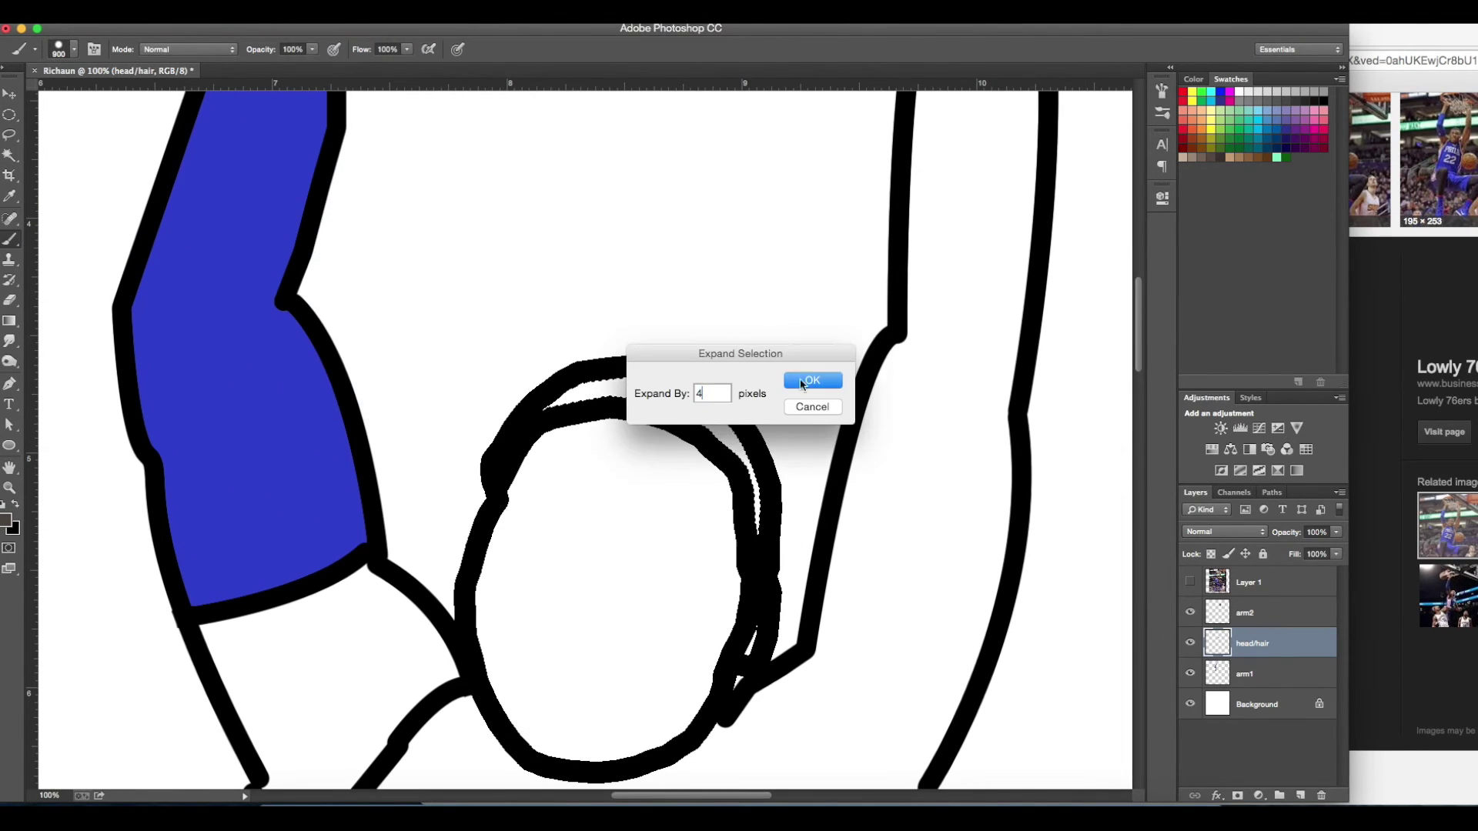
{"action": "left_click", "coordinate": [808, 382]}
{"action": "left_click", "coordinate": [652, 462]}
{"action": "scroll", "coordinate": [649, 388], "scroll_direction": "down", "scroll_amount": 4}
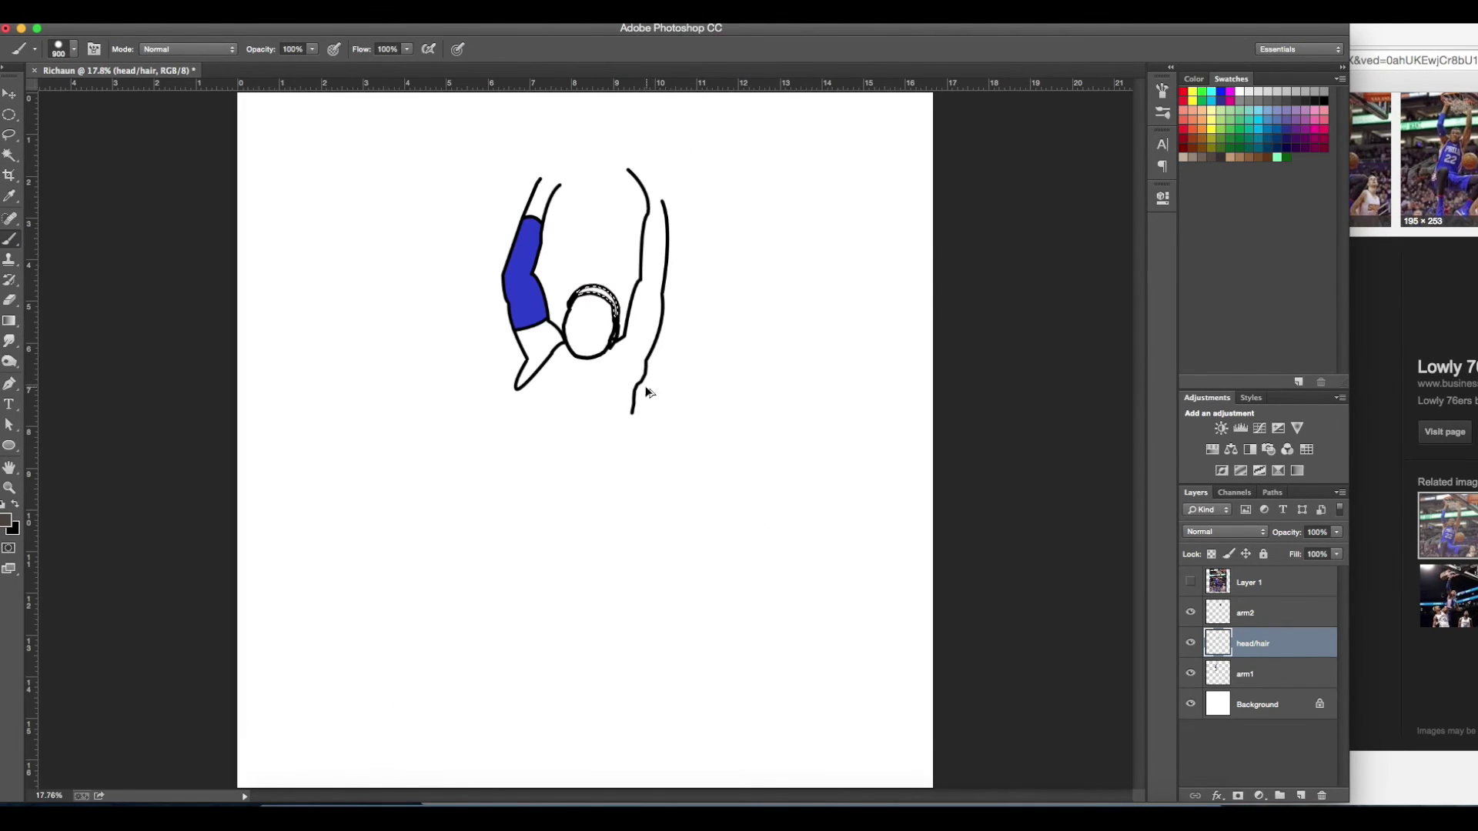
Close the hair-tip path and turn it into a selection.
{"action": "scroll", "coordinate": [648, 388], "scroll_direction": "up", "scroll_amount": 2}
{"action": "scroll", "coordinate": [627, 346], "scroll_direction": "up", "scroll_amount": 1}
{"action": "scroll", "coordinate": [577, 179], "scroll_direction": "up", "scroll_amount": 3}
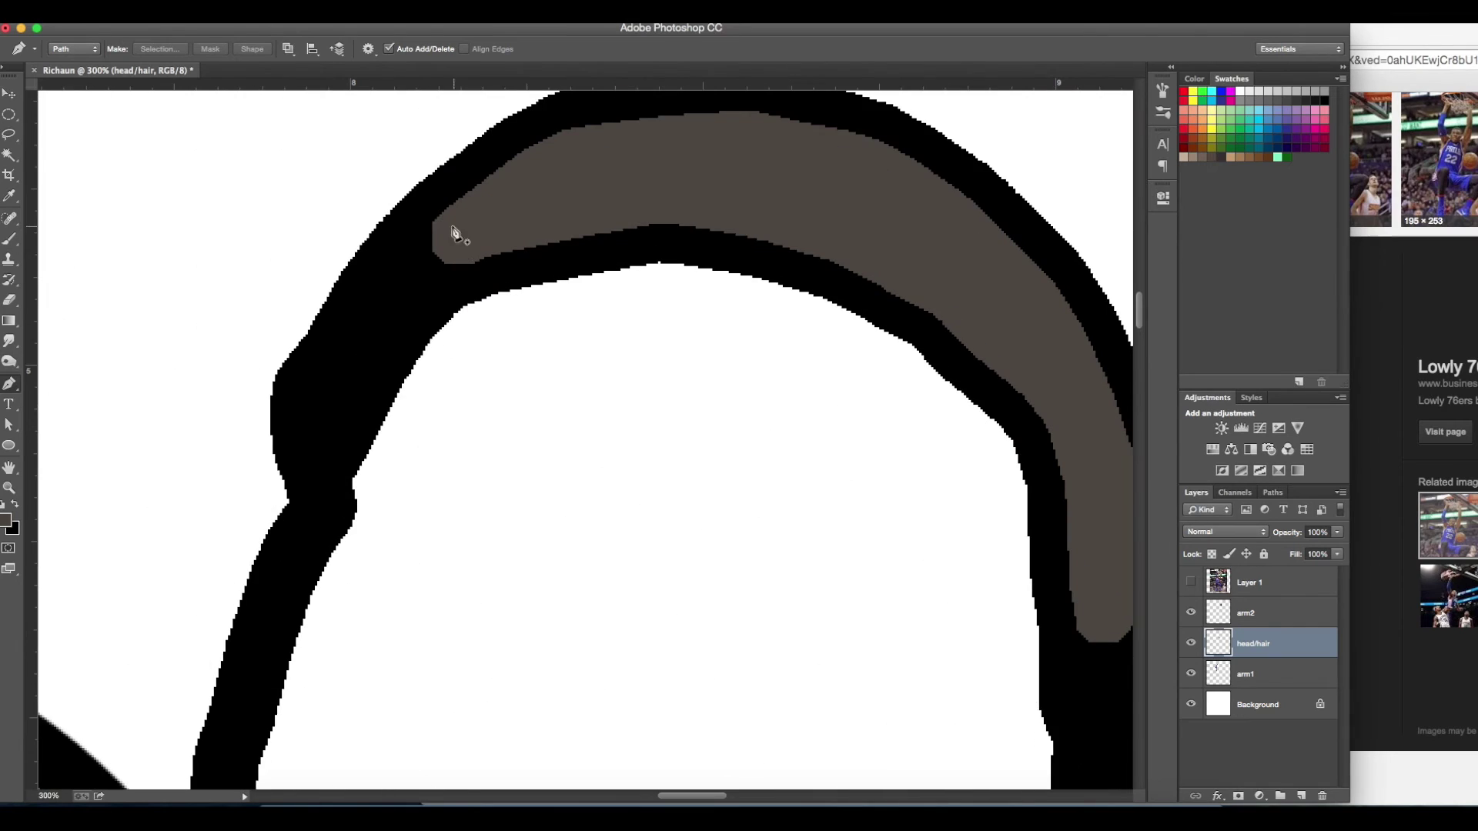
{"action": "left_click", "coordinate": [512, 227]}
{"action": "right_click", "coordinate": [434, 221]}
{"action": "left_click", "coordinate": [485, 298]}
{"action": "key", "text": "Return"}
{"action": "key", "text": "b"}
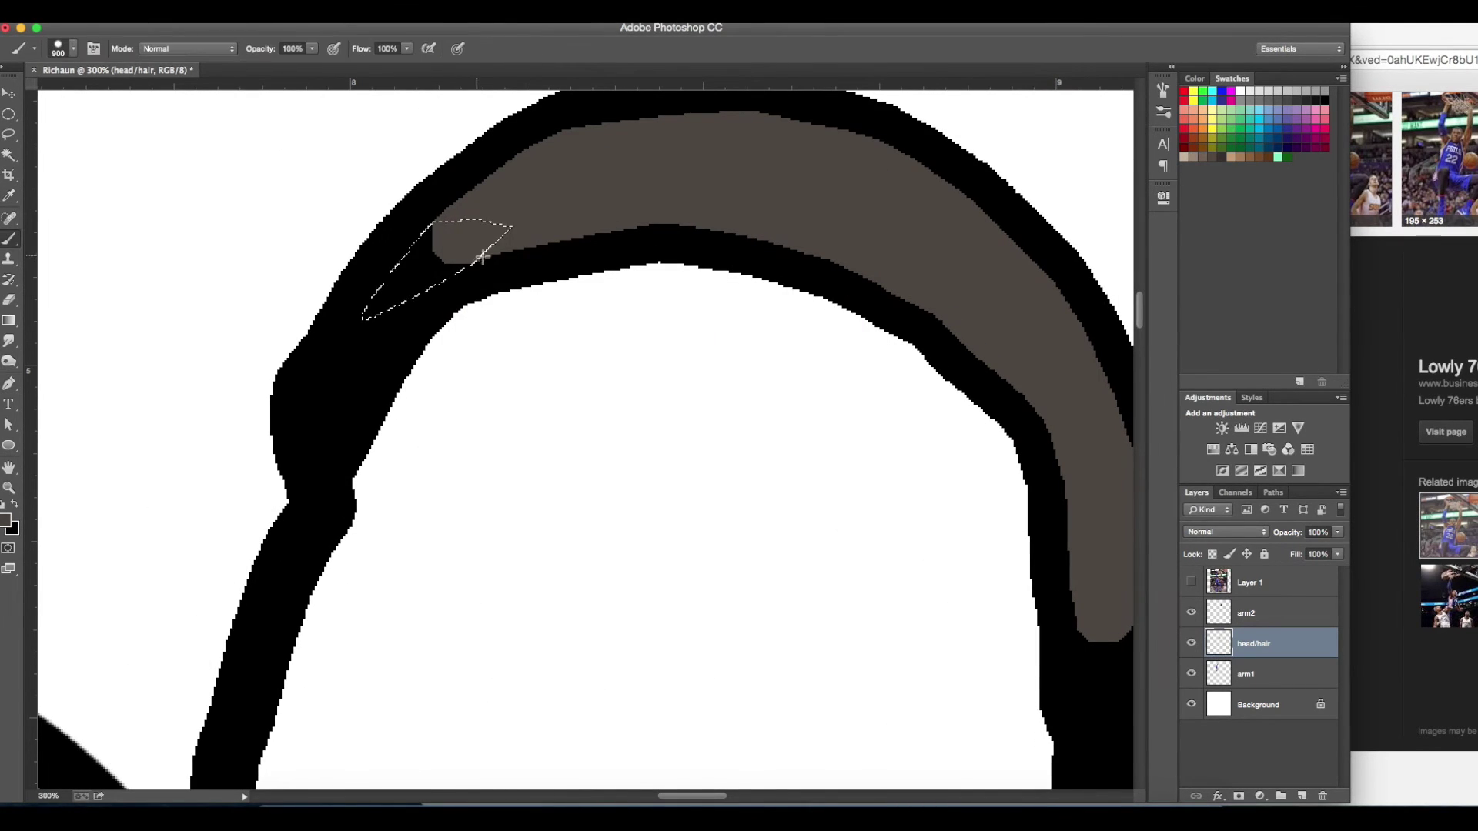
Sample a brown skin colour from the photo for the face fill.
{"action": "scroll", "coordinate": [585, 431], "scroll_direction": "down", "scroll_amount": 3}
{"action": "scroll", "coordinate": [585, 431], "scroll_direction": "up", "scroll_amount": 2}
{"action": "scroll", "coordinate": [585, 431], "scroll_direction": "up", "scroll_amount": 2}
{"action": "left_click", "coordinate": [1192, 582]}
{"action": "left_click", "coordinate": [11, 528]}
{"action": "left_click", "coordinate": [587, 425]}
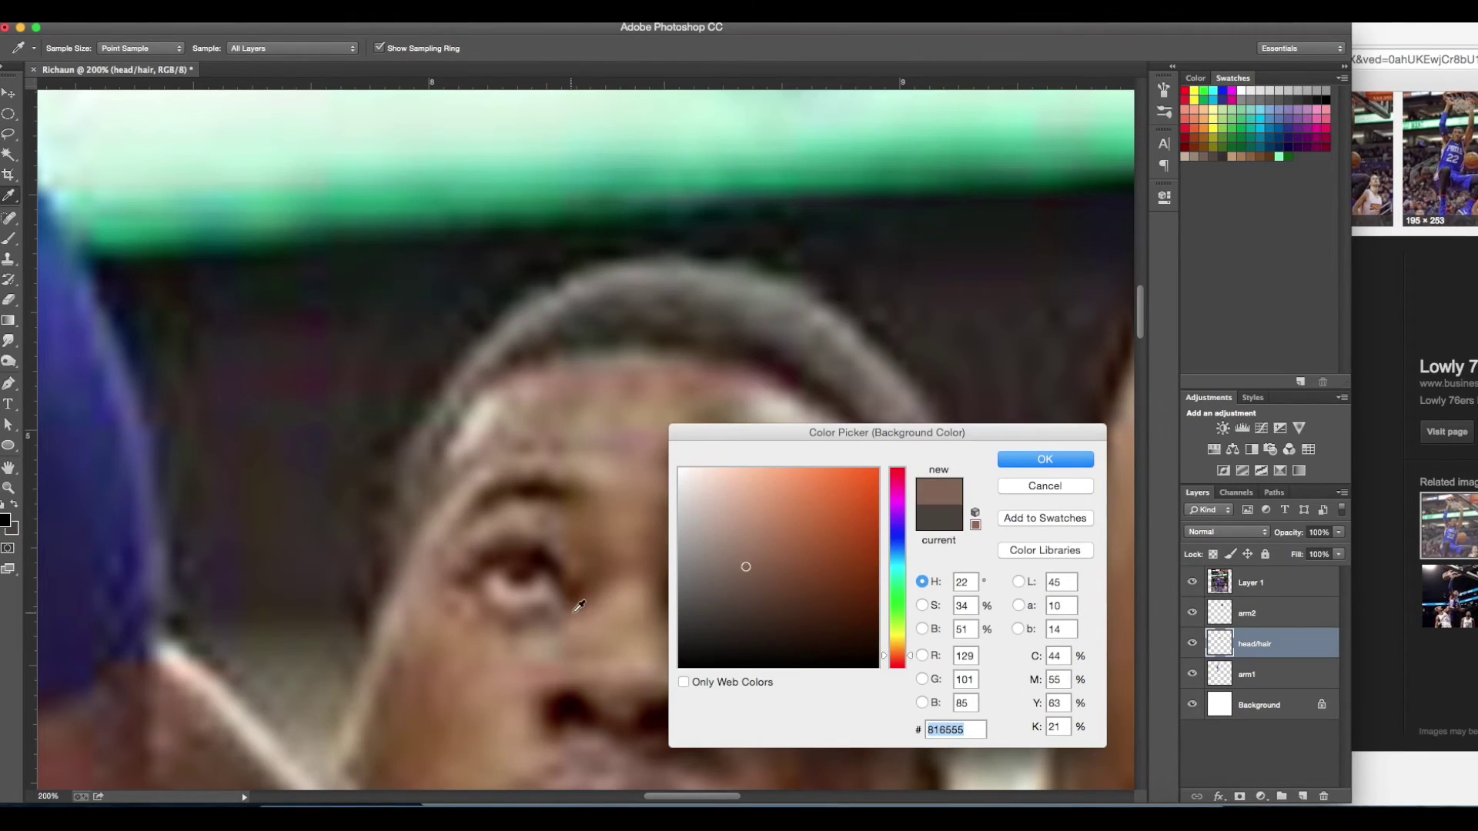
{"action": "key", "text": "Return"}
{"action": "left_click", "coordinate": [1192, 582]}
{"action": "key", "text": "w"}
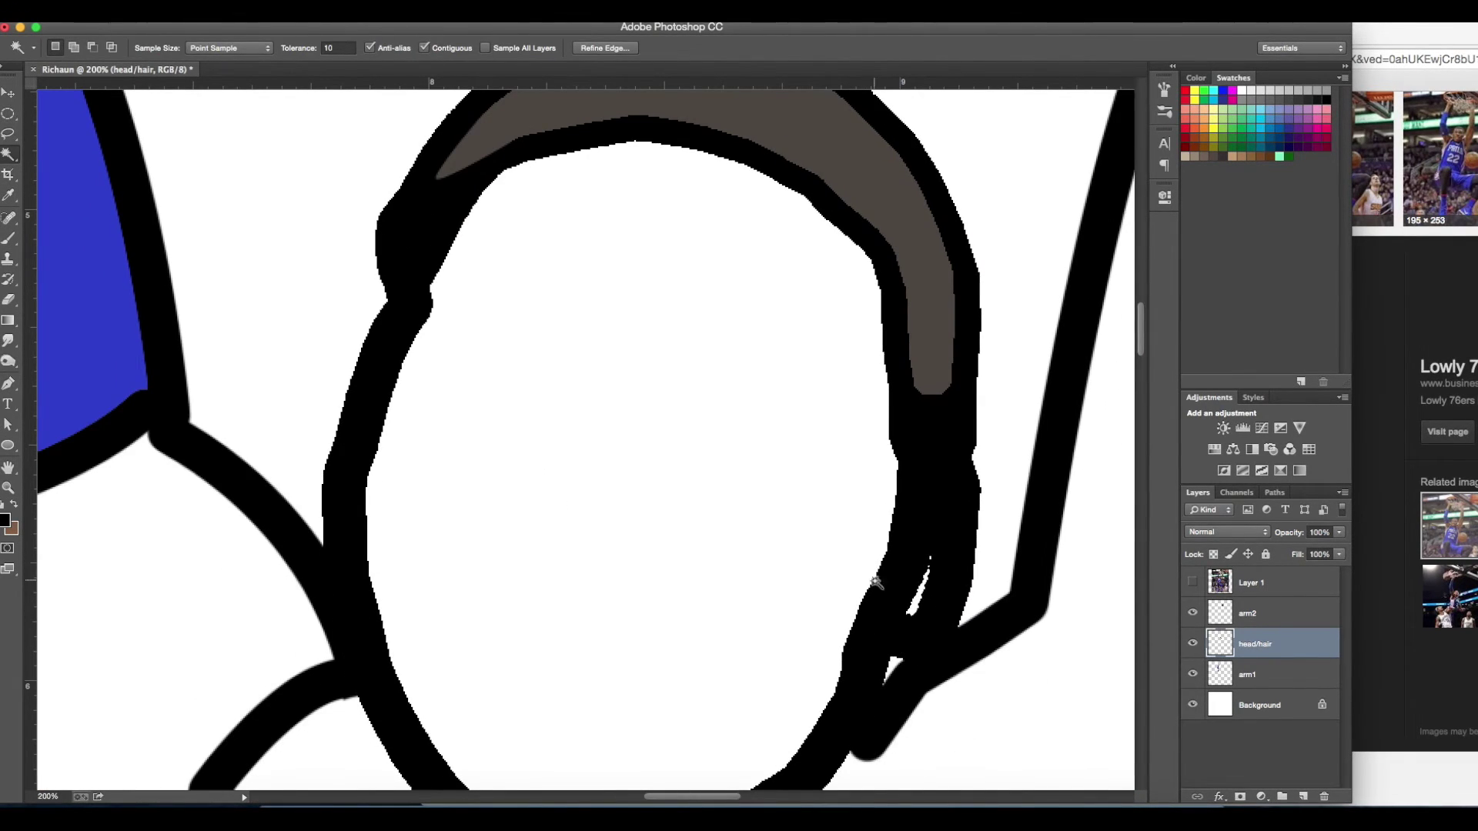
Magic Wand the empty area inside the head, fill it brown, and deselect.
{"action": "key", "text": "super+0"}
{"action": "left_click", "coordinate": [582, 327]}
{"action": "key", "text": "x"}
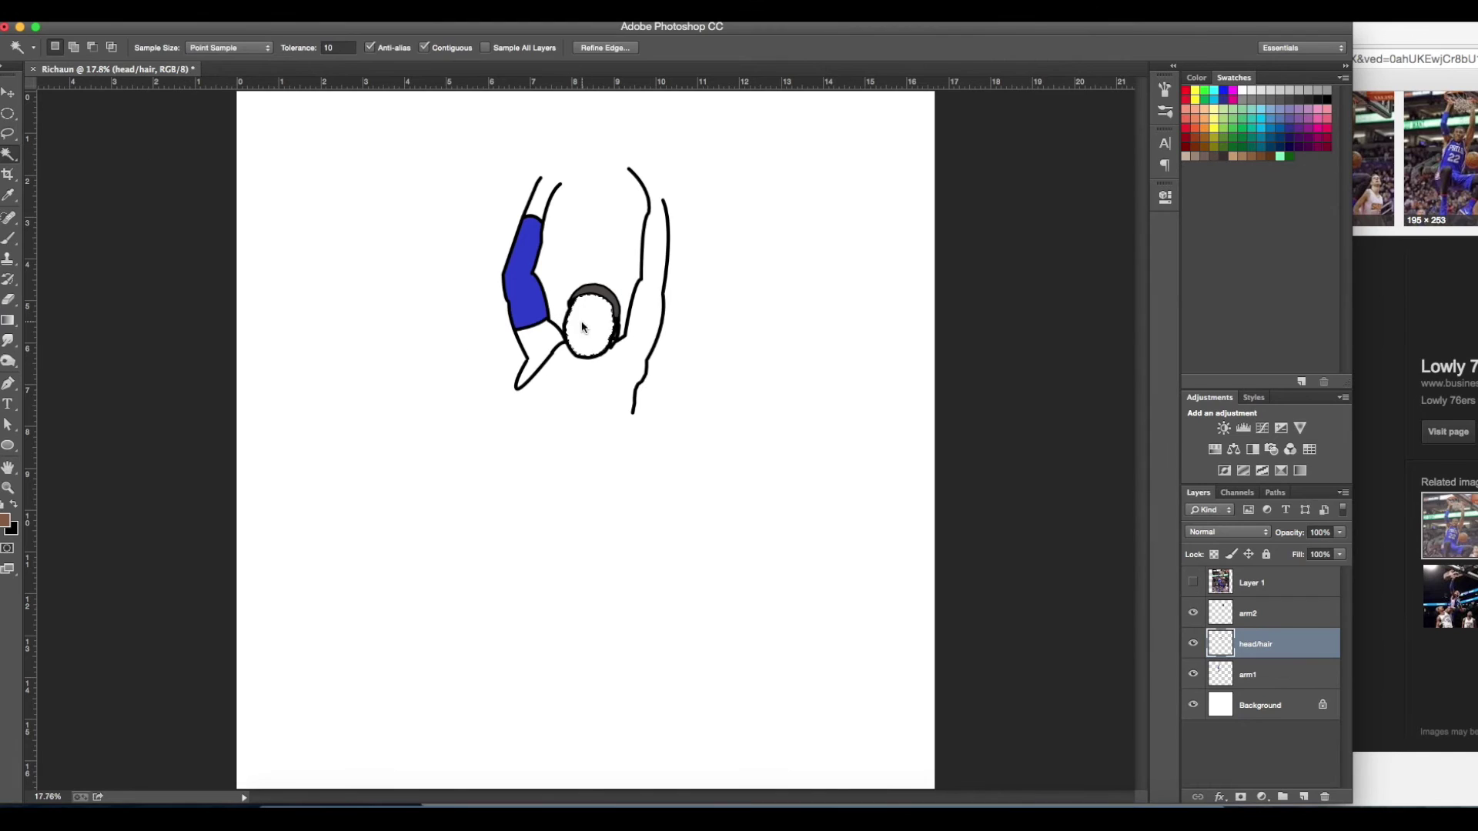
{"action": "key", "text": "alt+BackSpace"}
{"action": "key", "text": "super+d"}
Fill the bare forearm brown on arm1 and make Layer 1's dunk photo visible again.
{"action": "key", "text": "b"}
{"action": "left_click", "coordinate": [1248, 674]}
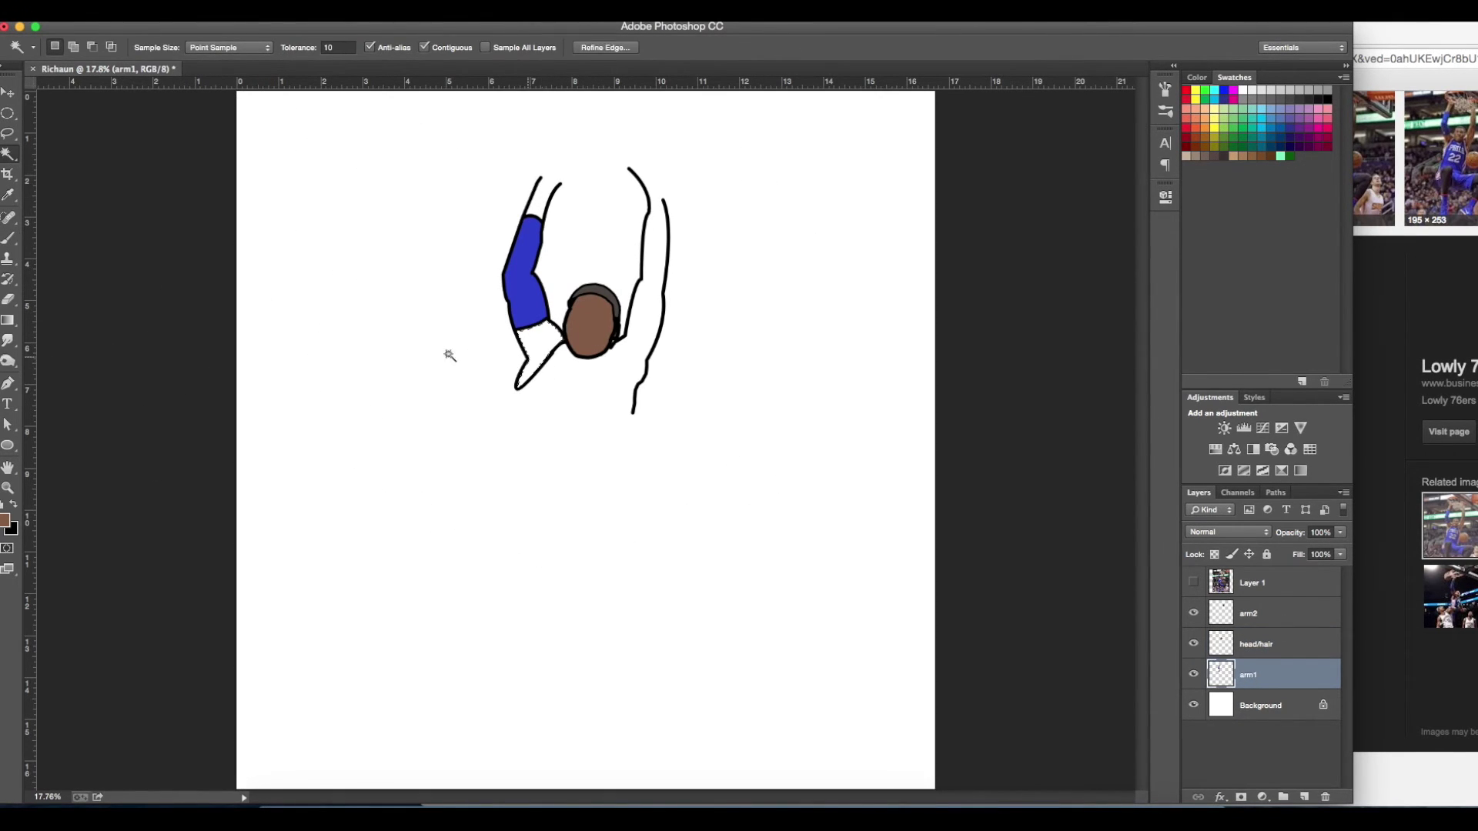
{"action": "left_click", "coordinate": [600, 461]}
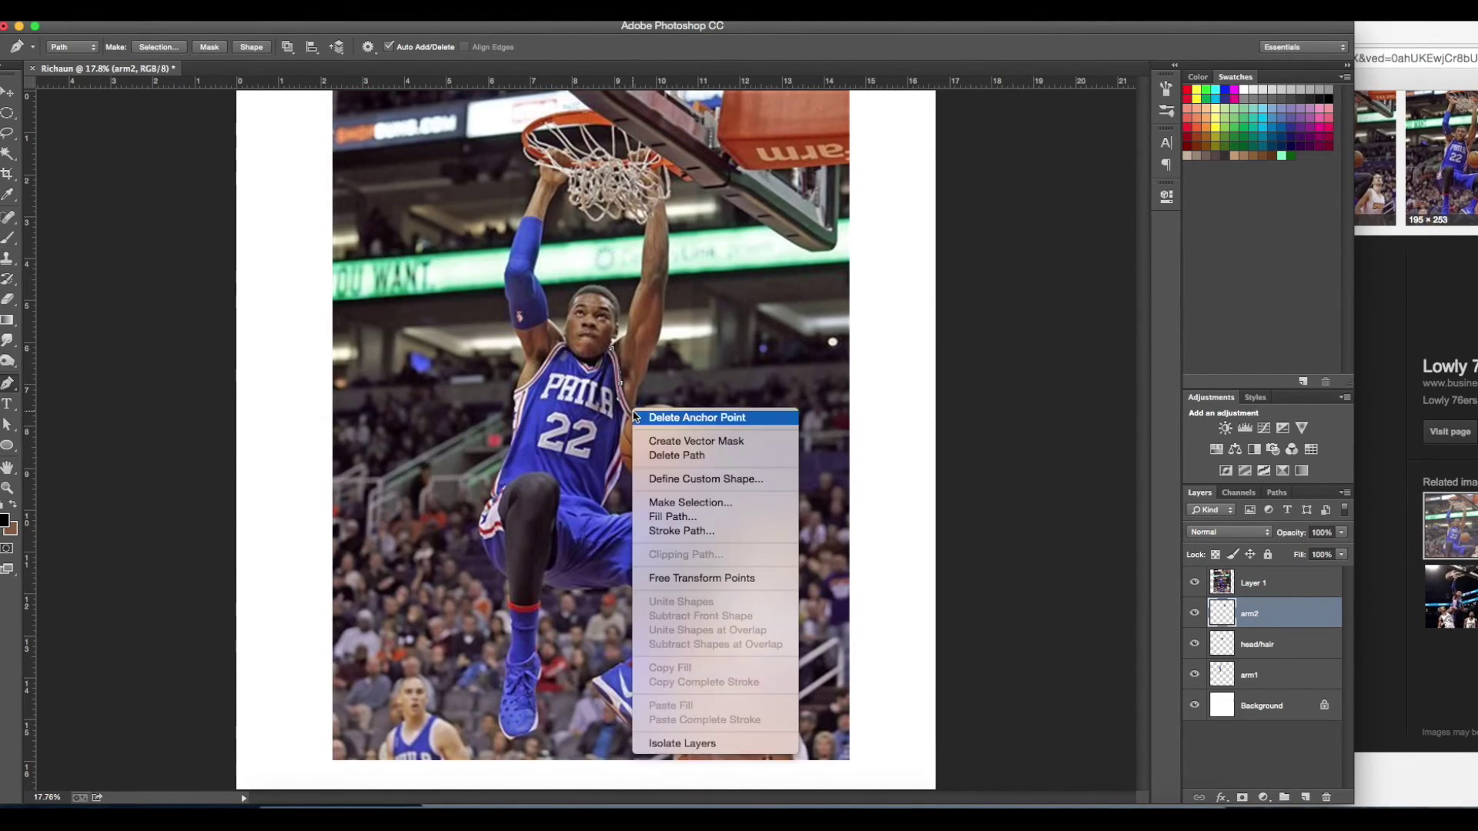
{"action": "left_click", "coordinate": [1195, 582]}
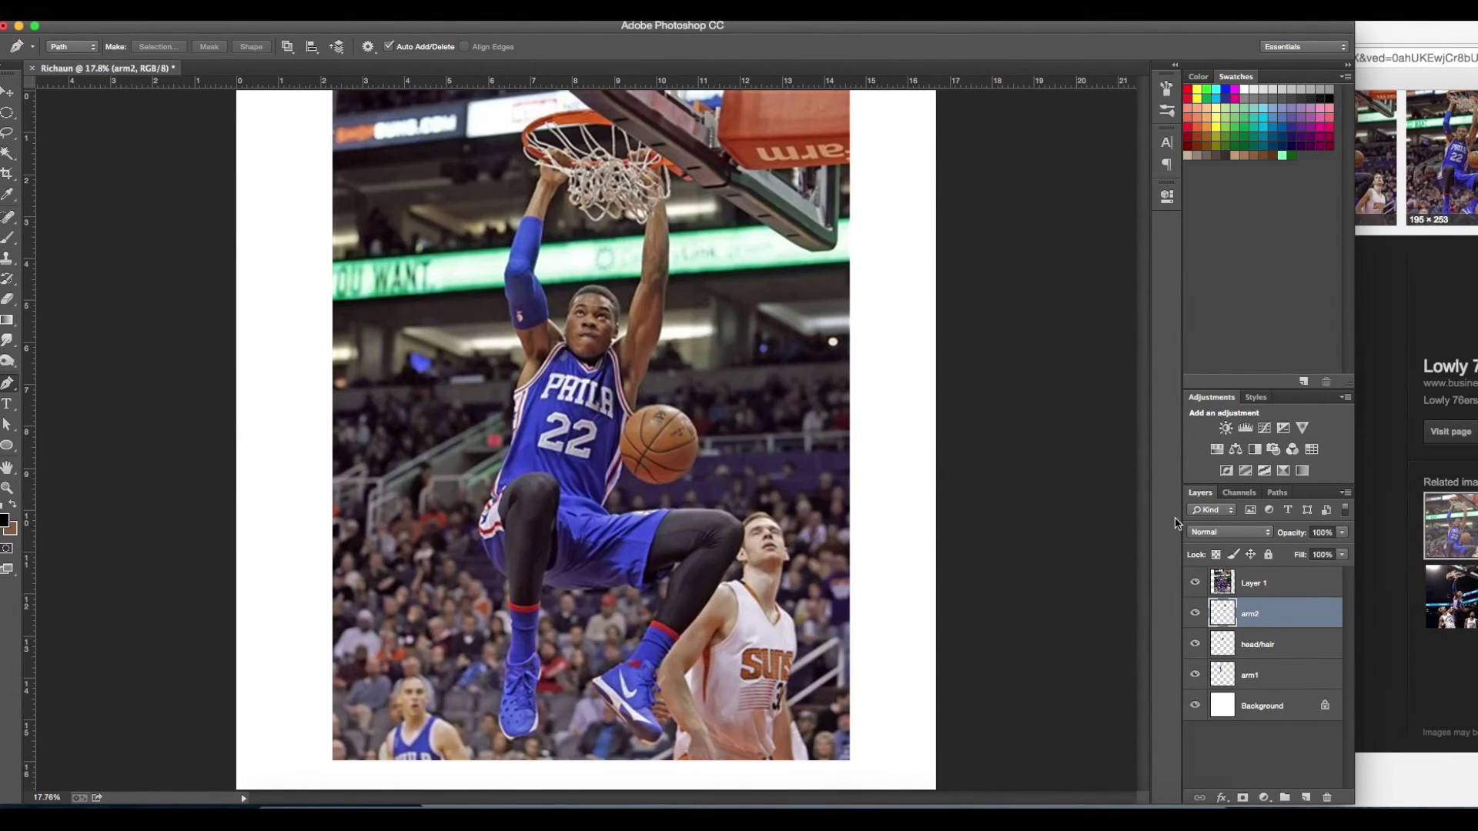
{"action": "left_click", "coordinate": [231, 9]}
Create a leg1 layer and trace the near leg's edge with Pen anchors.
{"action": "left_click", "coordinate": [430, 30]}
{"action": "type", "text": "leg1"}
{"action": "key", "text": "Return"}
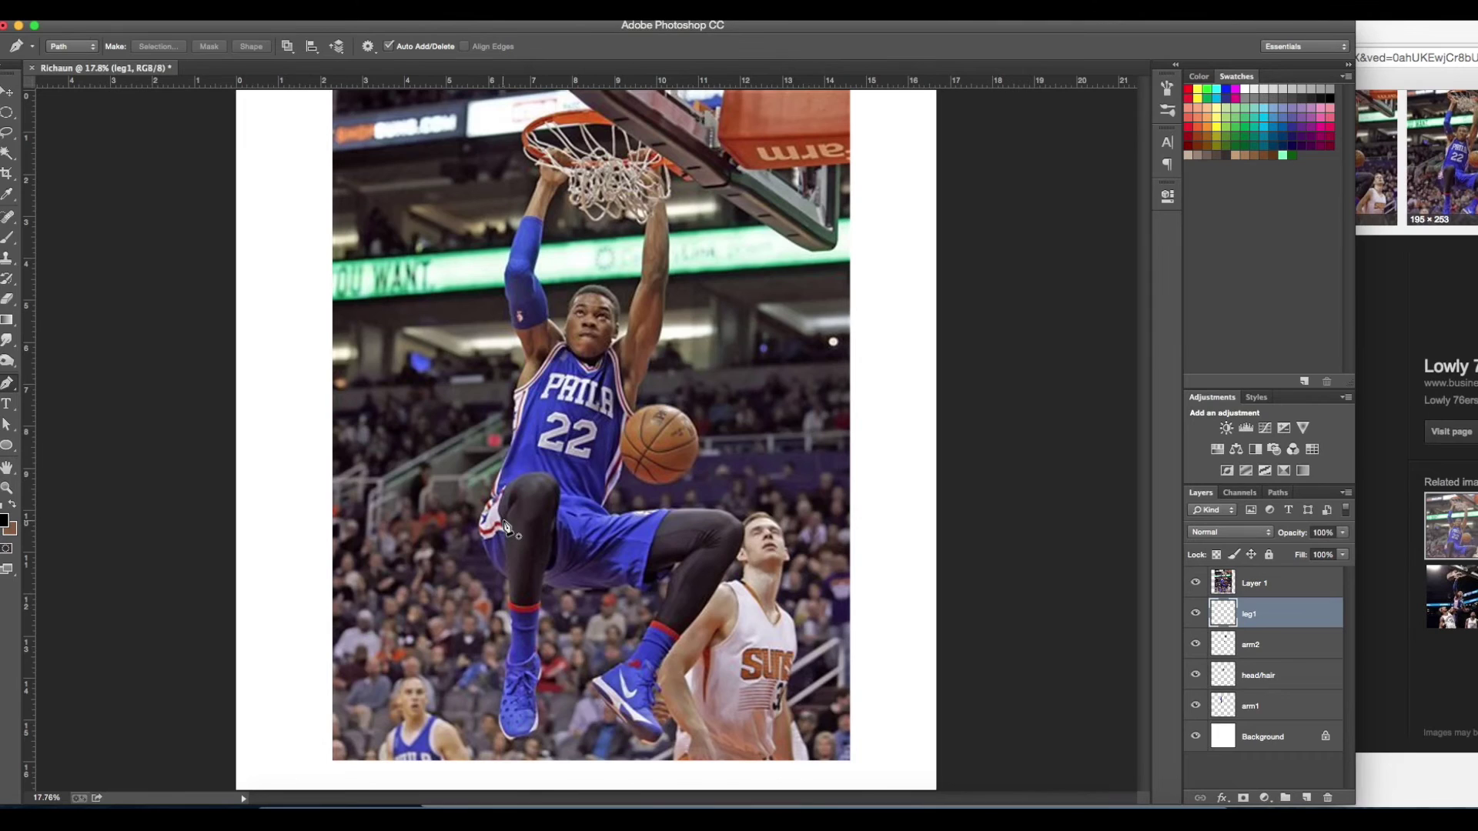
{"action": "key", "text": "ctrl+plus"}
{"action": "key", "text": "ctrl+plus"}
{"action": "key", "text": "ctrl+plus"}
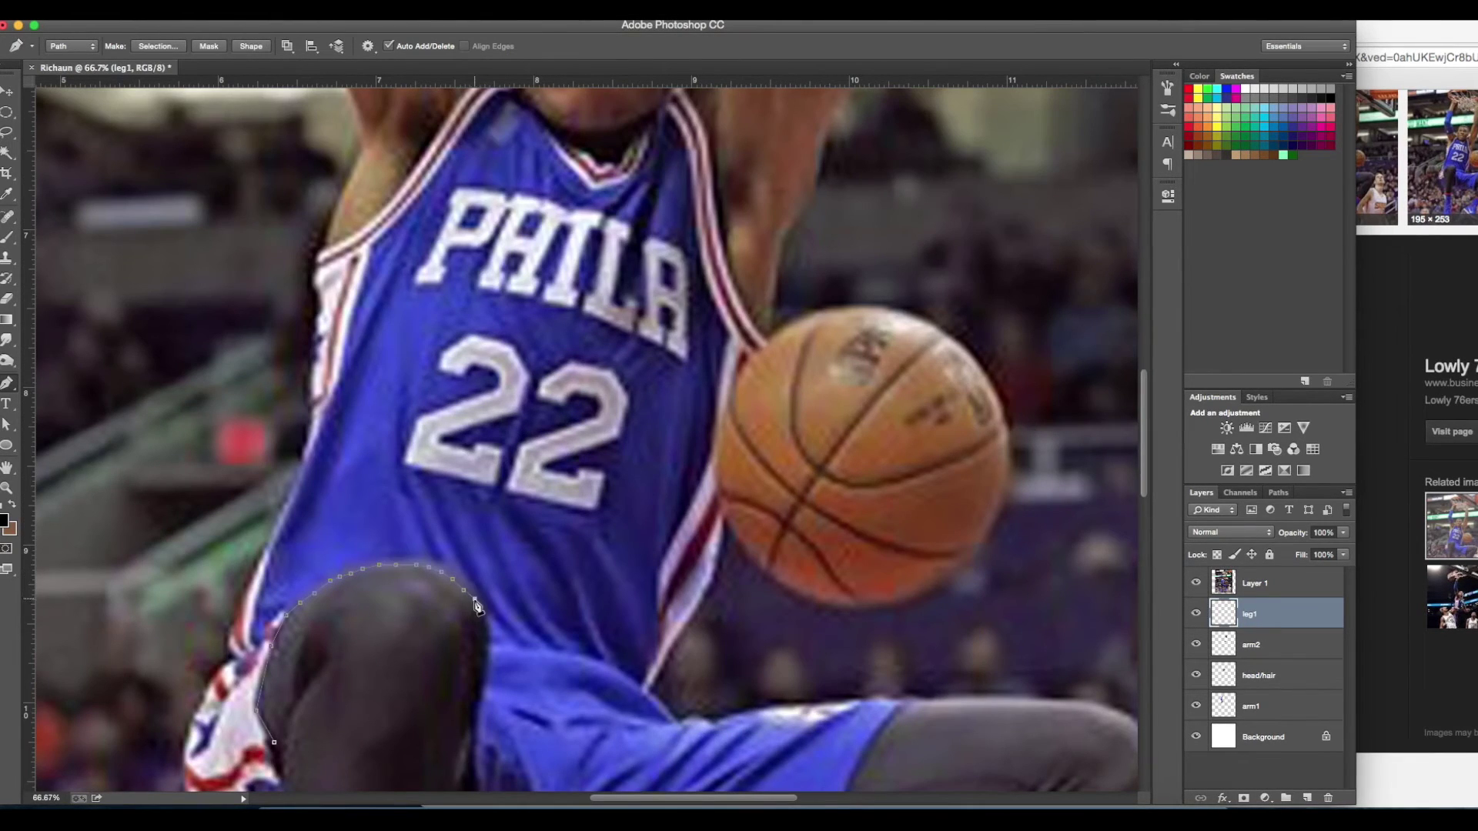
{"action": "scroll", "coordinate": [477, 607], "scroll_direction": "down", "scroll_amount": 10}
{"action": "left_click", "coordinate": [479, 203]}
{"action": "left_click", "coordinate": [463, 265]}
{"action": "left_click", "coordinate": [456, 307]}
{"action": "left_click", "coordinate": [447, 383]}
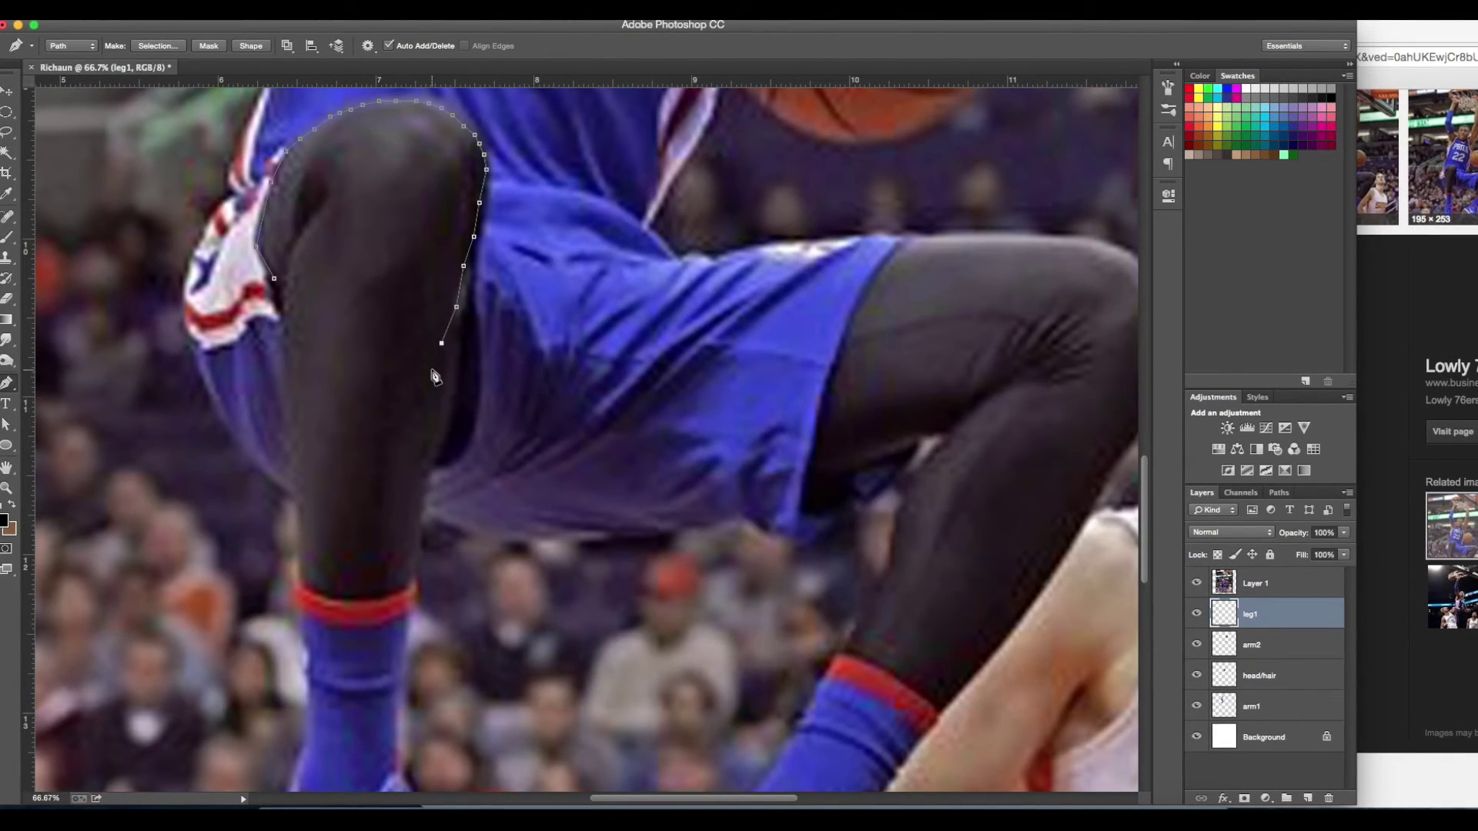
Stroke the leg path in black and bridge the gap in the outline.
{"action": "right_click", "coordinate": [365, 416]}
{"action": "right_click", "coordinate": [313, 577]}
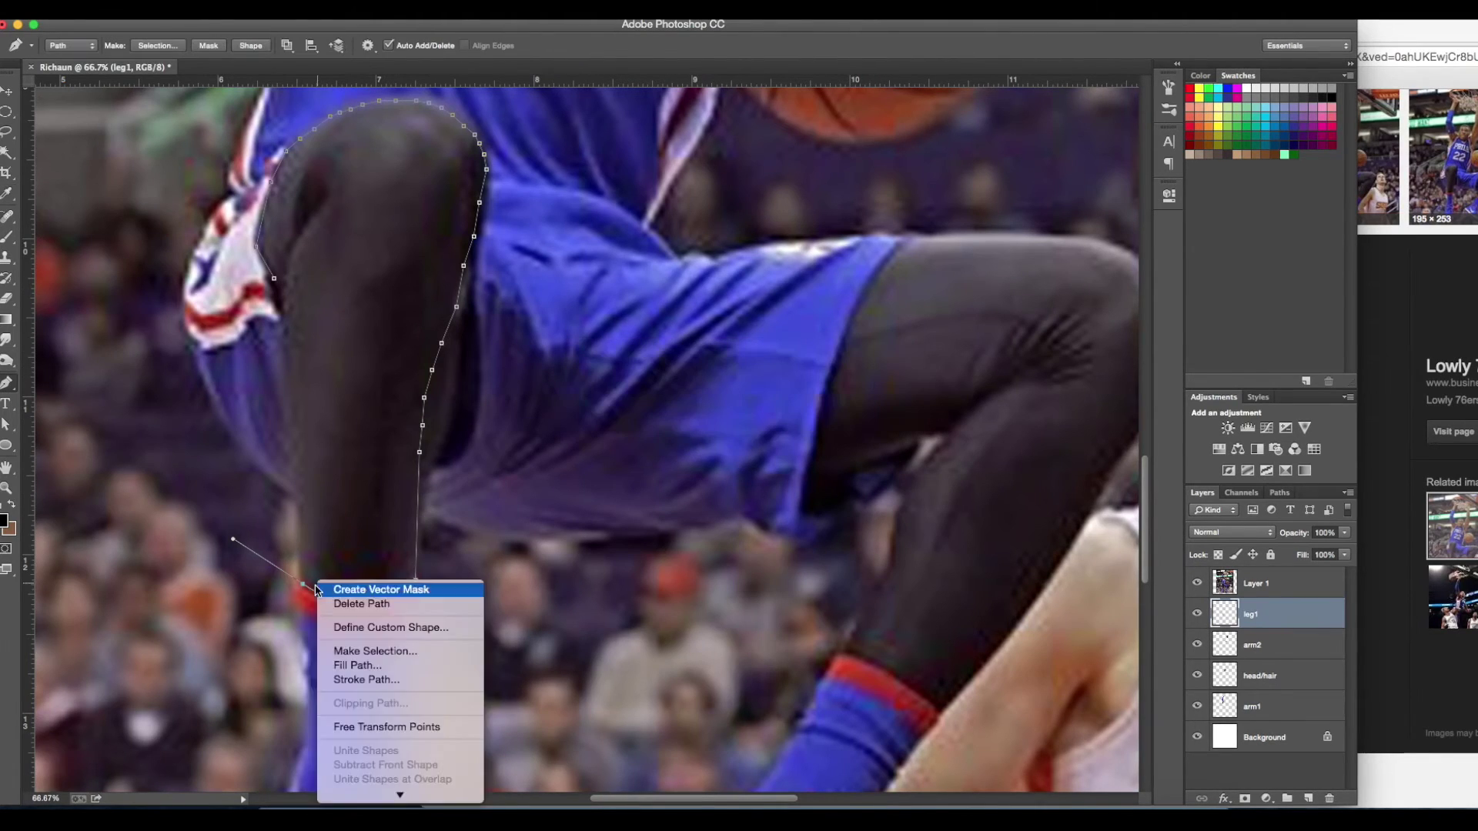
{"action": "left_click", "coordinate": [361, 673]}
{"action": "key", "text": "Return"}
{"action": "left_click", "coordinate": [1198, 582]}
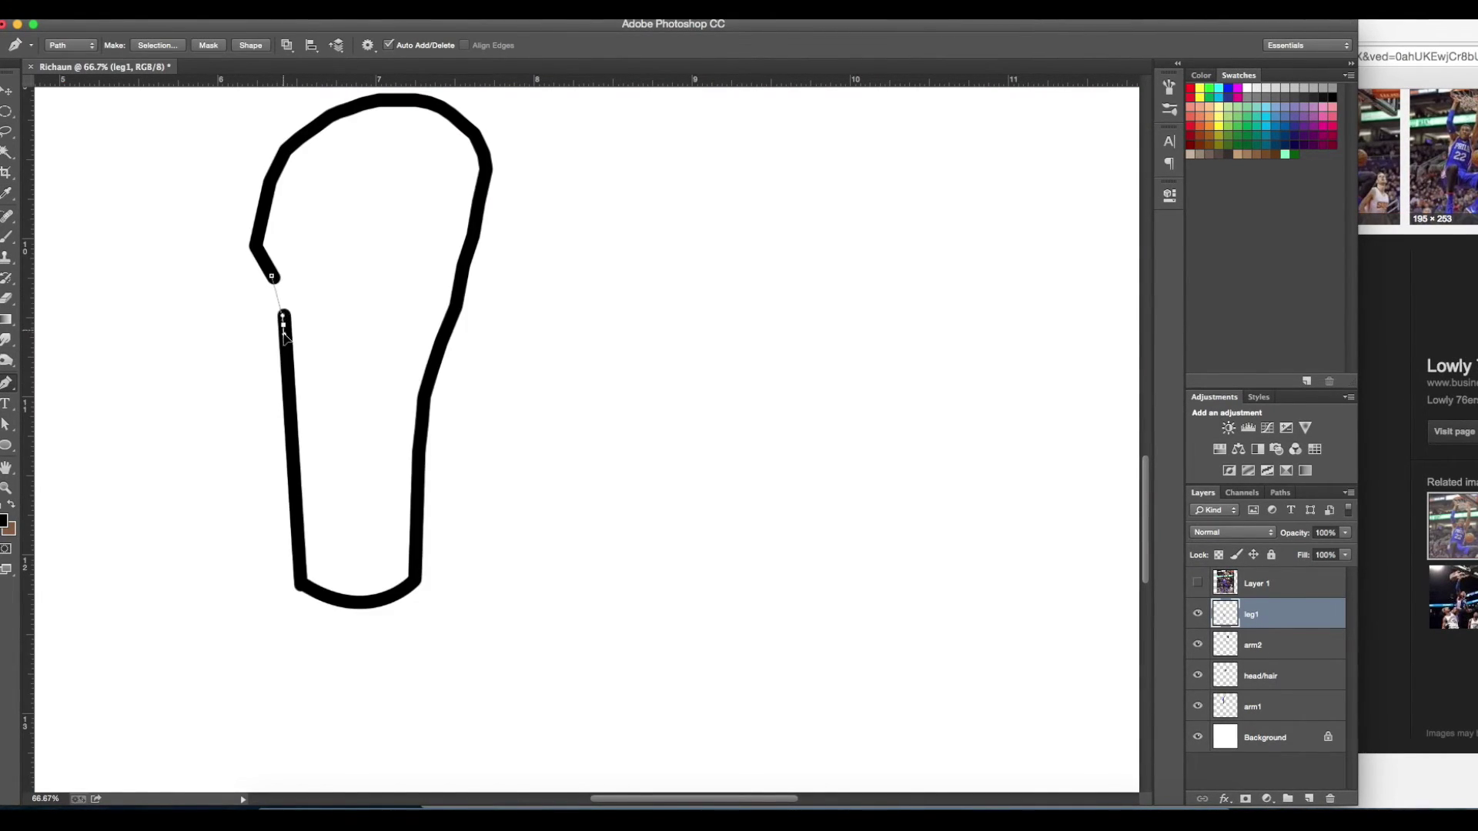
{"action": "scroll", "coordinate": [280, 313], "scroll_direction": "up", "scroll_amount": 5}
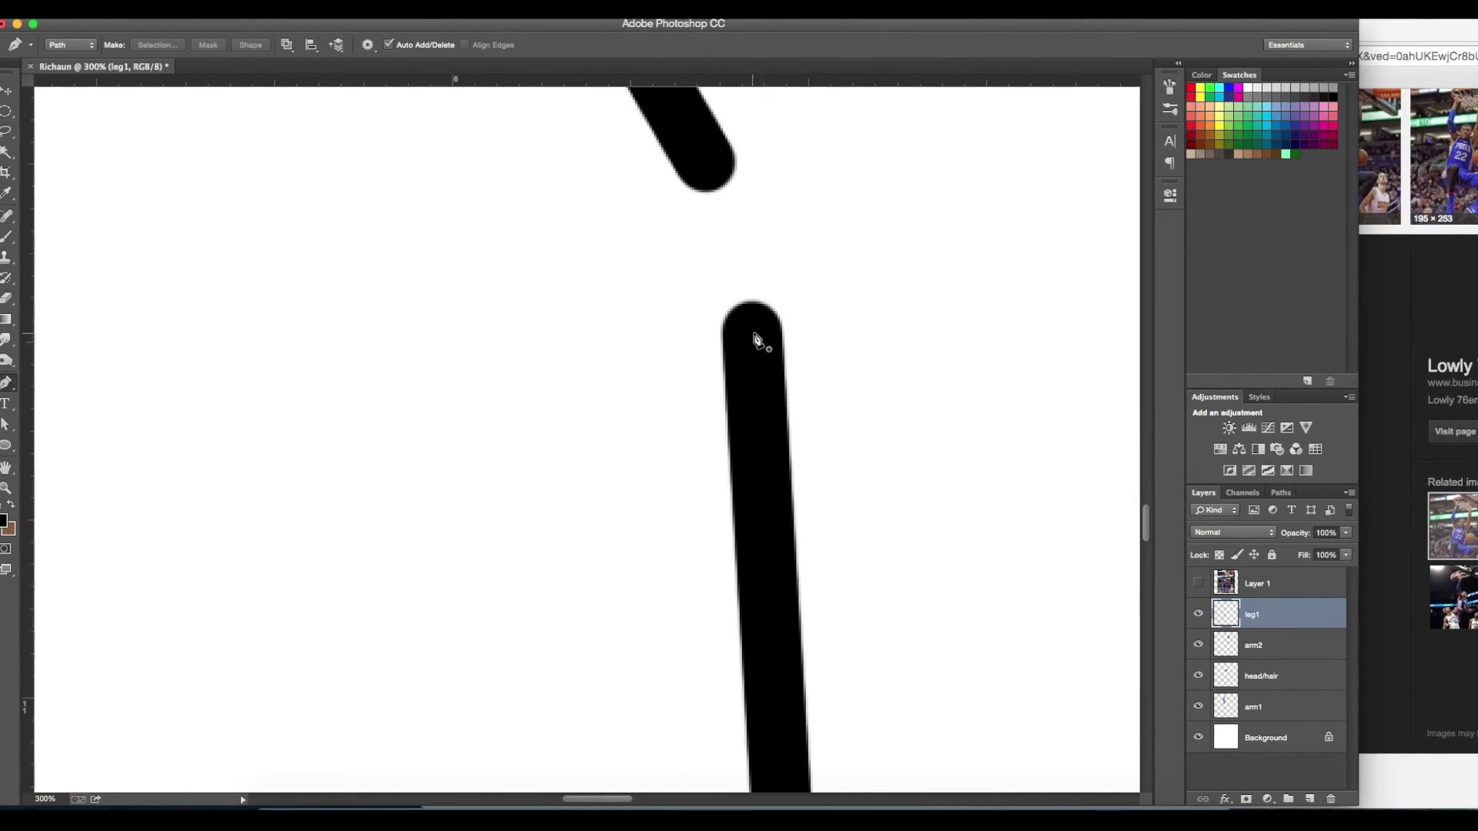
{"action": "right_click", "coordinate": [660, 123]}
{"action": "left_click", "coordinate": [867, 301]}
{"action": "key", "text": "Return"}
{"action": "key", "text": "ctrl+0"}
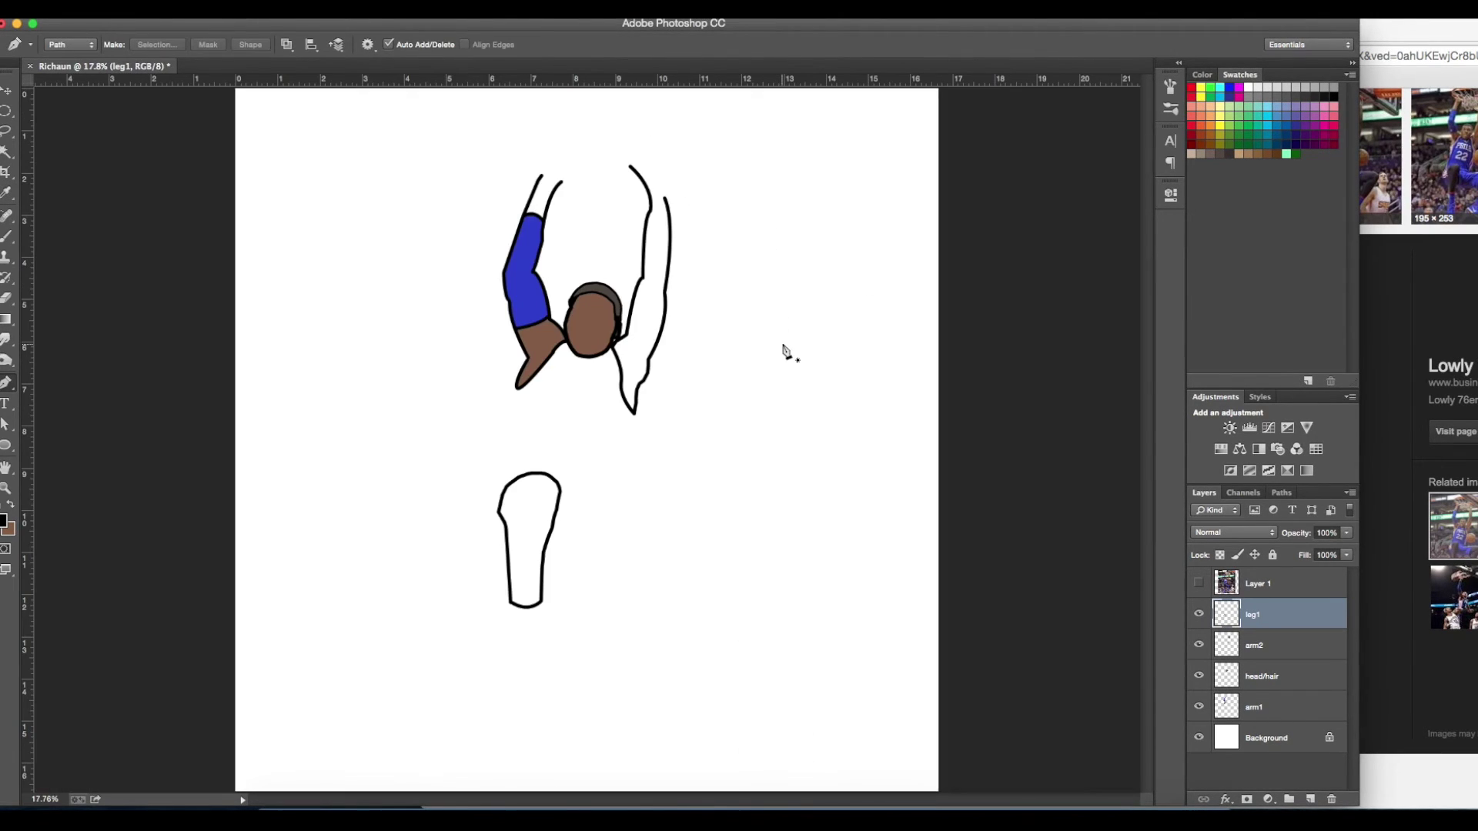
{"action": "left_click", "coordinate": [1198, 583]}
Eyedrop the sock stripe red from the photo as the drawing colour.
{"action": "scroll", "coordinate": [587, 666], "scroll_direction": "up", "scroll_amount": 2}
{"action": "left_click", "coordinate": [3, 521]}
{"action": "left_click", "coordinate": [466, 548]}
{"action": "key", "text": "Return"}
{"action": "key", "text": "p"}
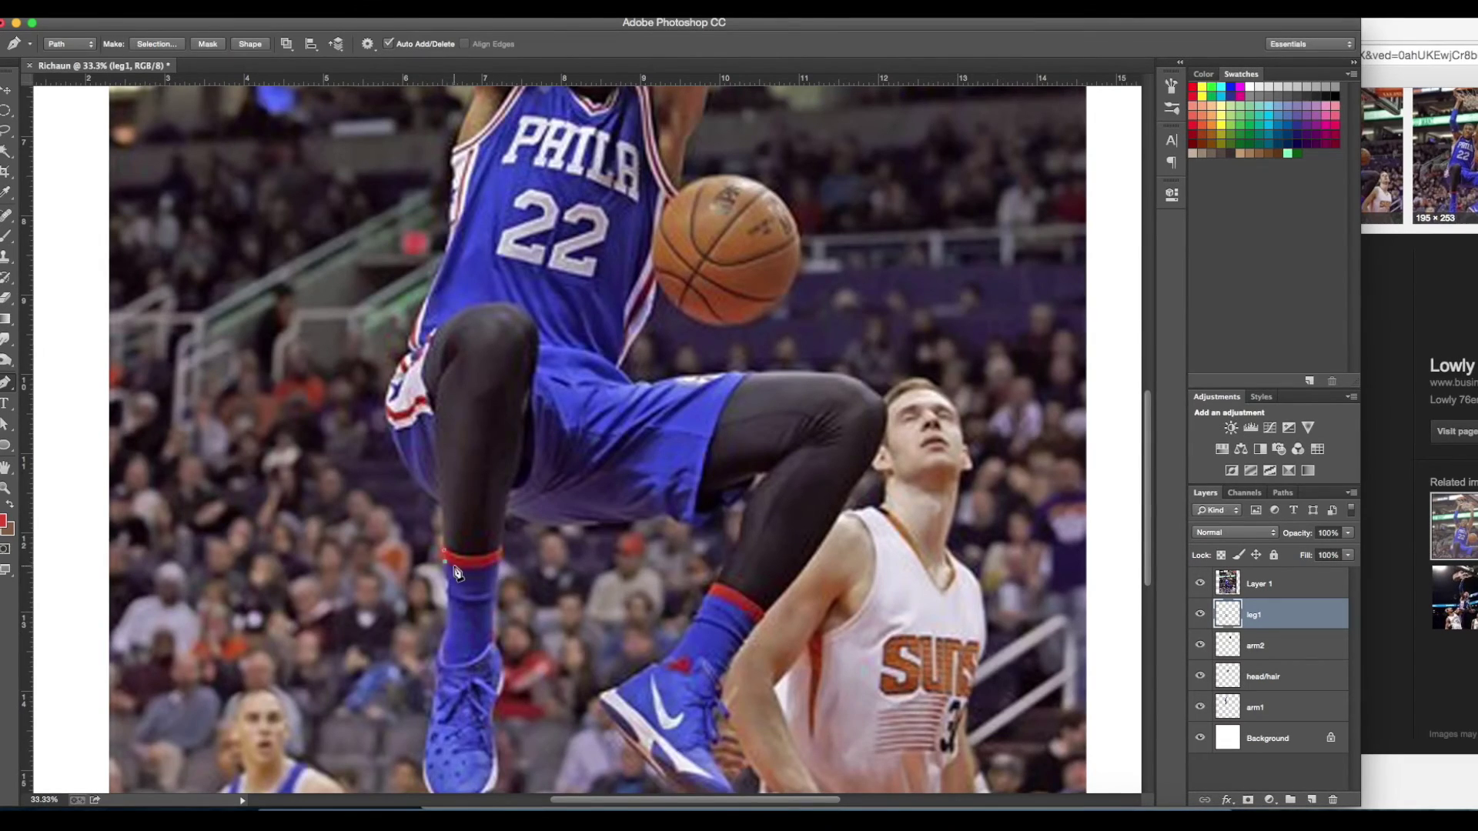
{"action": "key", "text": "ctrl+plus"}
Trace the sock stripe path and stroke it and the leg's bottom curve in red.
{"action": "right_click", "coordinate": [357, 681]}
{"action": "left_click", "coordinate": [396, 769]}
{"action": "left_click", "coordinate": [1106, 165]}
{"action": "left_click", "coordinate": [1287, 290]}
{"action": "left_click", "coordinate": [1198, 583]}
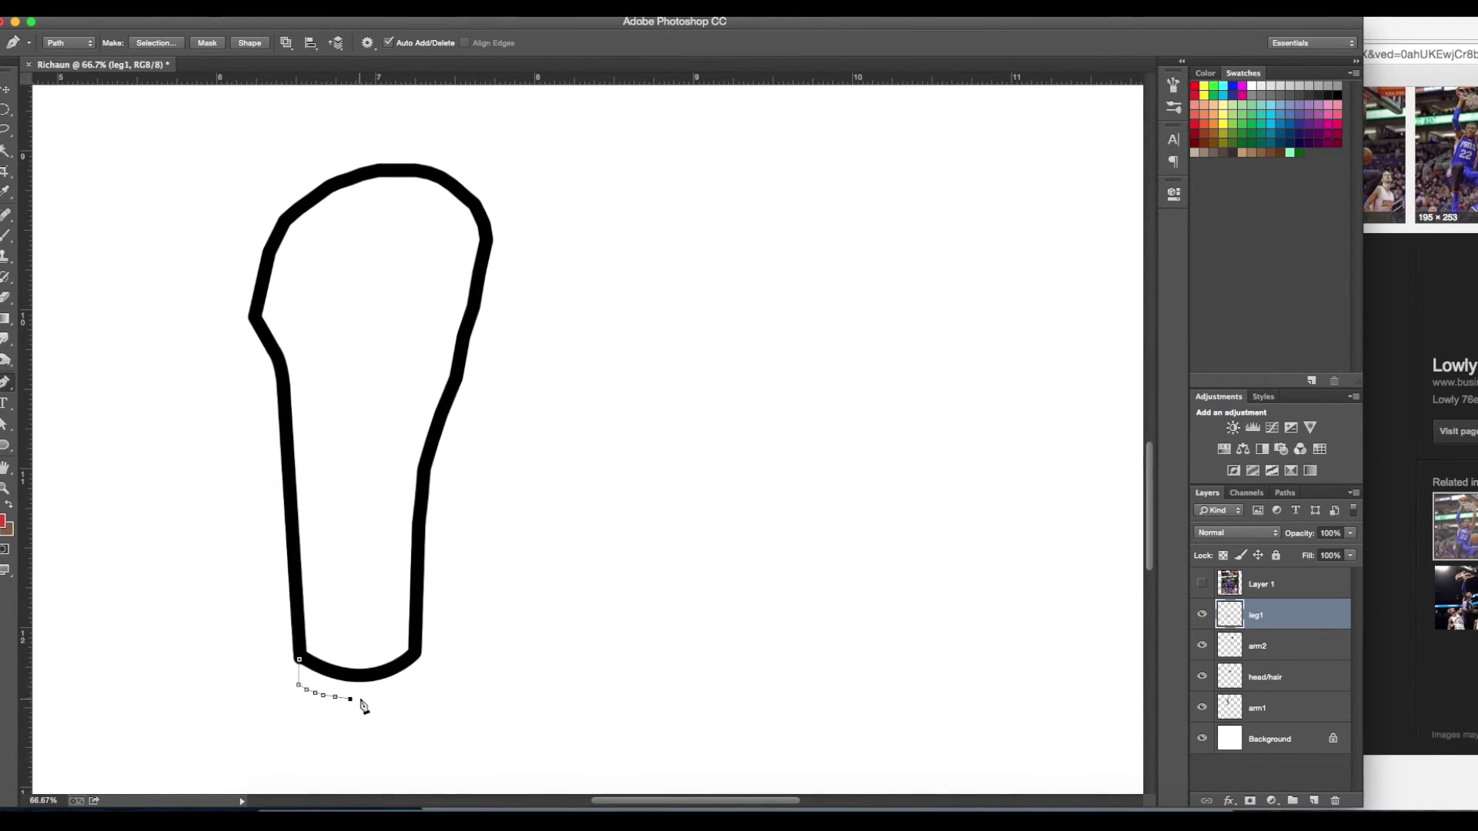
{"action": "left_click", "coordinate": [416, 654]}
{"action": "right_click", "coordinate": [416, 667]}
{"action": "left_click", "coordinate": [462, 782]}
{"action": "left_click", "coordinate": [869, 375]}
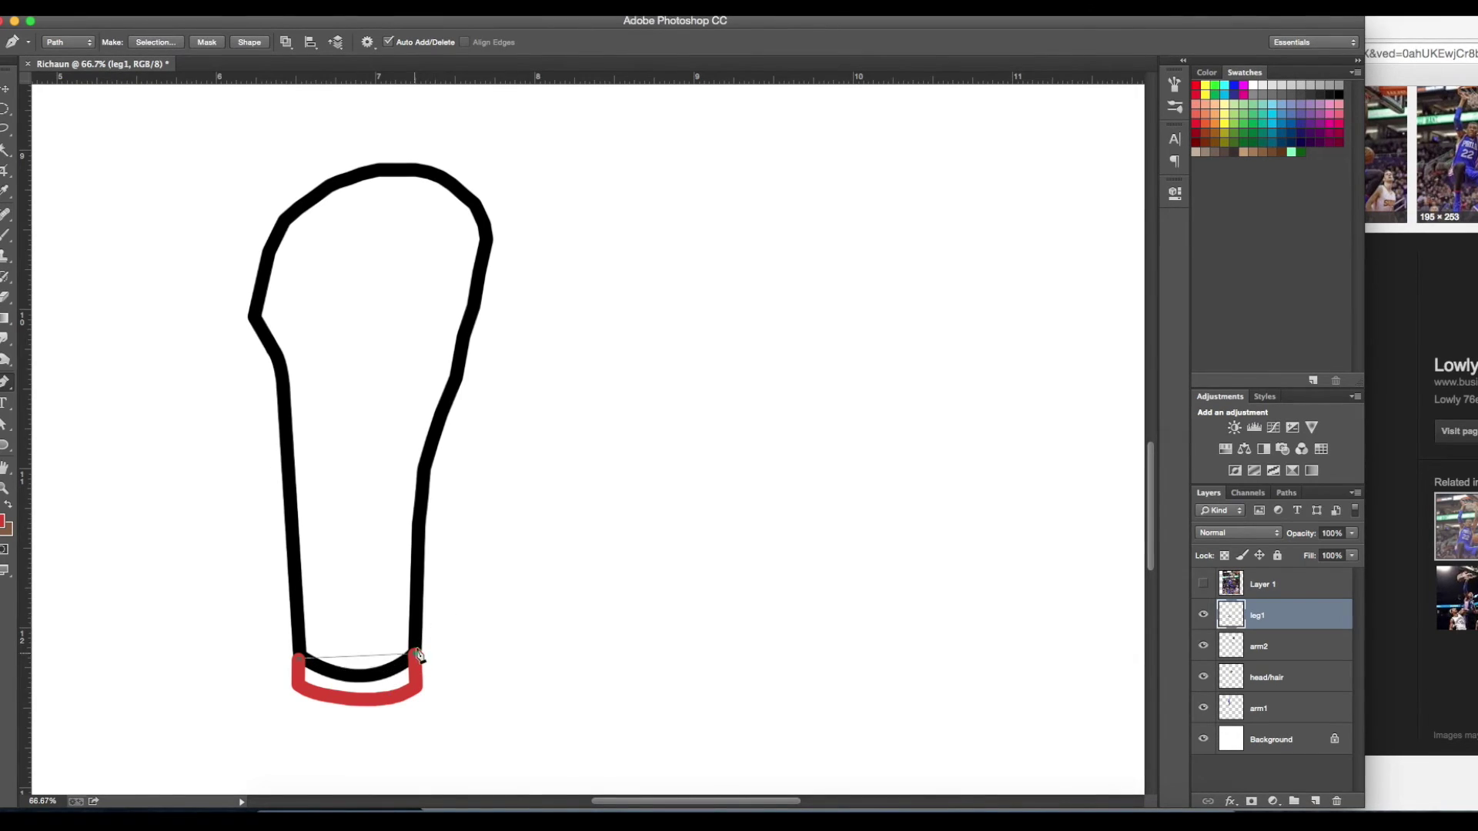
{"action": "right_click", "coordinate": [340, 663]}
{"action": "left_click", "coordinate": [385, 777]}
{"action": "key", "text": "Return"}
Fill the ankle band with red and check the leg against the photo.
{"action": "left_click", "coordinate": [320, 687]}
{"action": "key", "text": "Return"}
{"action": "key", "text": "b"}
{"action": "key", "text": "p"}
{"action": "right_click", "coordinate": [331, 667]}
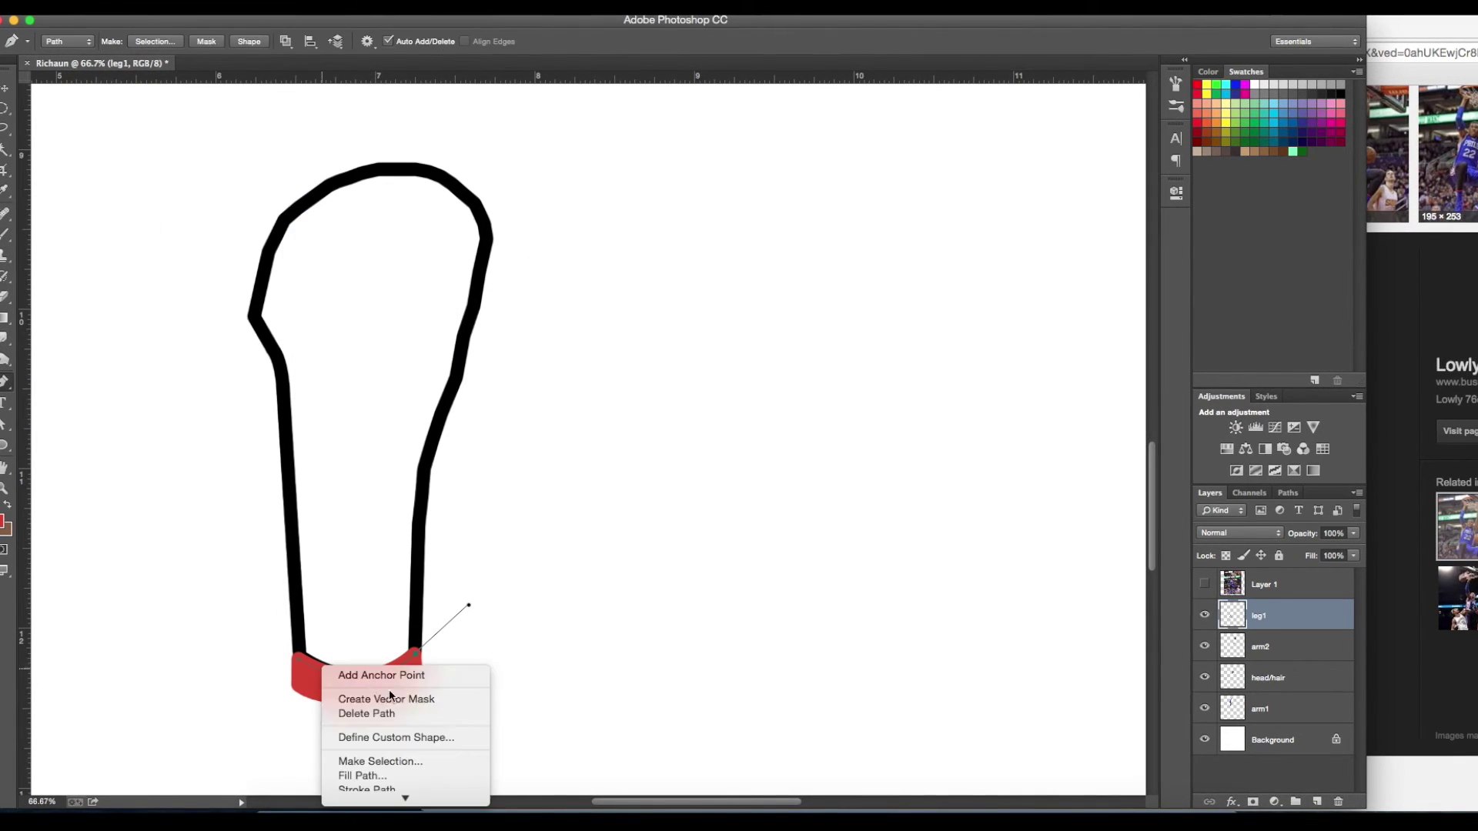
{"action": "key", "text": "Escape"}
{"action": "key", "text": "ctrl+minus"}
{"action": "key", "text": "ctrl+minus"}
{"action": "left_click", "coordinate": [1205, 583]}
{"action": "key", "text": "ctrl+plus"}
{"action": "scroll", "coordinate": [538, 379], "scroll_direction": "down", "scroll_amount": 5}
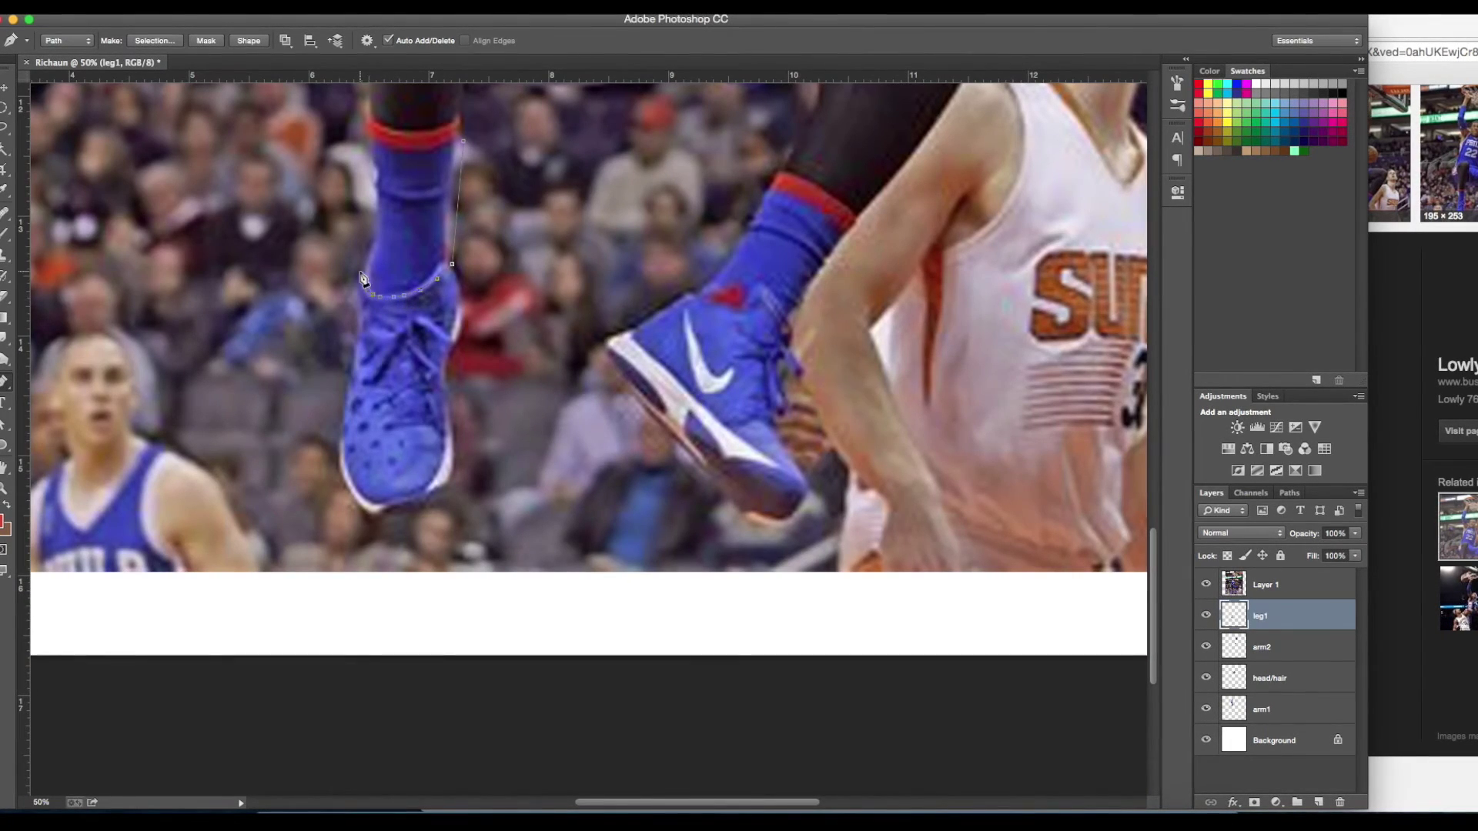
{"action": "left_click", "coordinate": [1205, 584]}
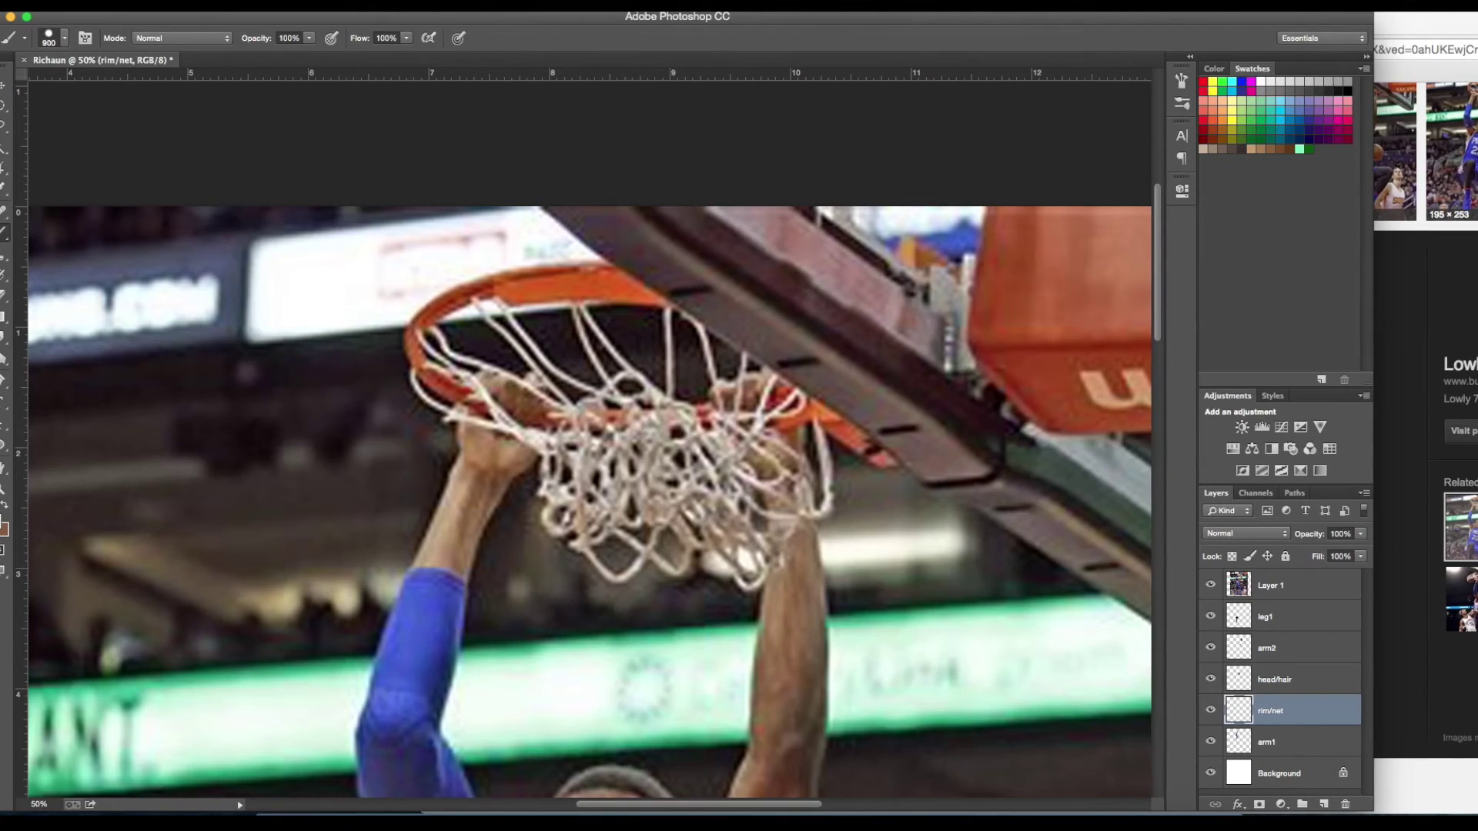
Start a Pen path along the rim, then discard the unfinished attempt.
{"action": "right_click", "coordinate": [4, 379]}
{"action": "left_click", "coordinate": [66, 379]}
{"action": "left_click", "coordinate": [621, 269]}
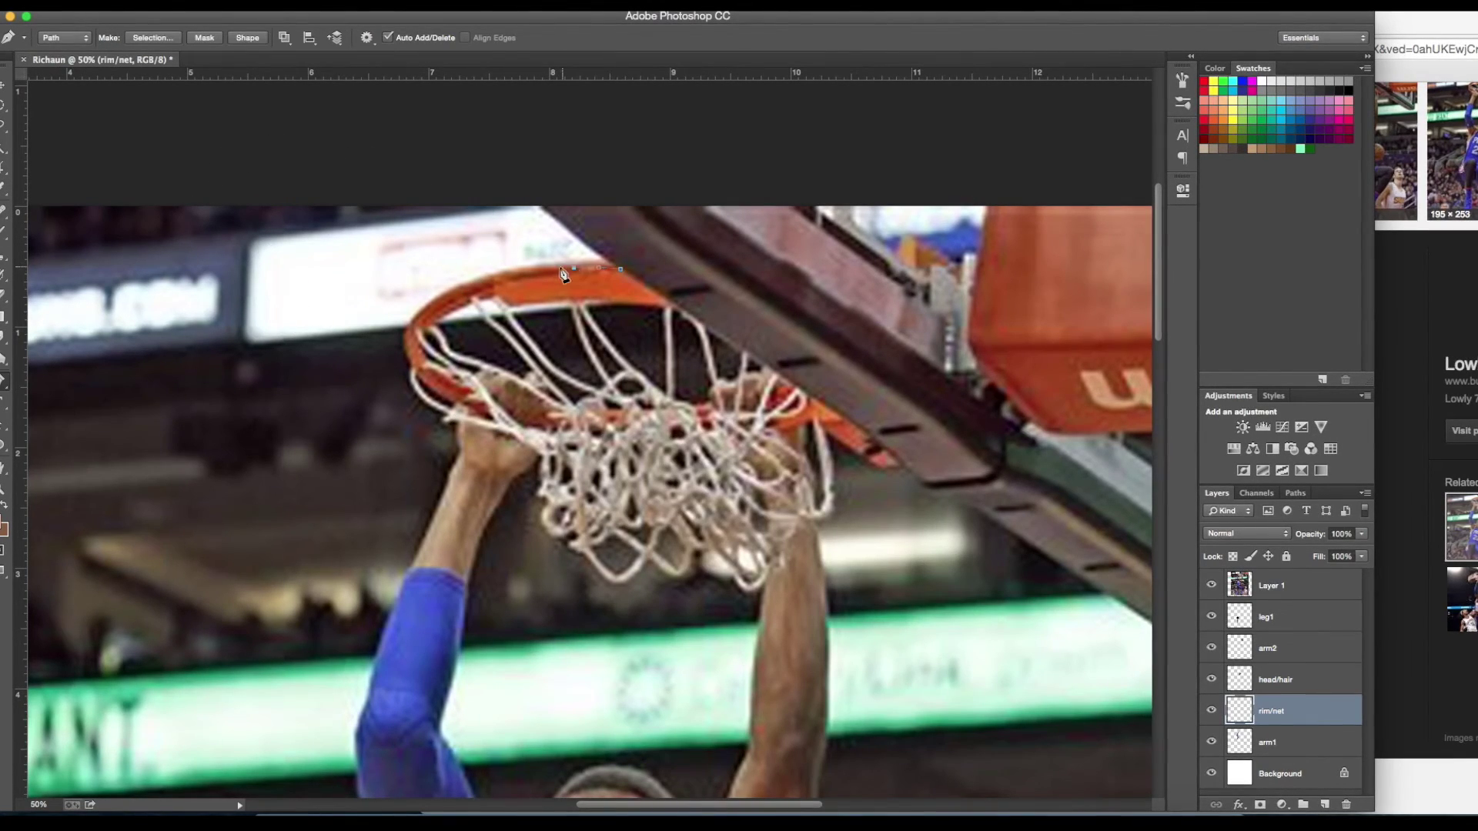
{"action": "right_click", "coordinate": [488, 419]}
{"action": "left_click", "coordinate": [547, 445]}
{"action": "left_click", "coordinate": [549, 424]}
{"action": "left_click", "coordinate": [780, 408]}
{"action": "right_click", "coordinate": [668, 421]}
{"action": "left_click", "coordinate": [739, 469]}
Trace the rim path and stroke it, checking it against the photo.
{"action": "right_click", "coordinate": [733, 380]}
{"action": "left_click", "coordinate": [1214, 585]}
{"action": "key", "text": "ctrl+plus"}
{"action": "key", "text": "ctrl+plus"}
{"action": "key", "text": "ctrl+plus"}
{"action": "left_click_drag", "start_coordinate": [693, 806], "coordinate": [573, 805]}
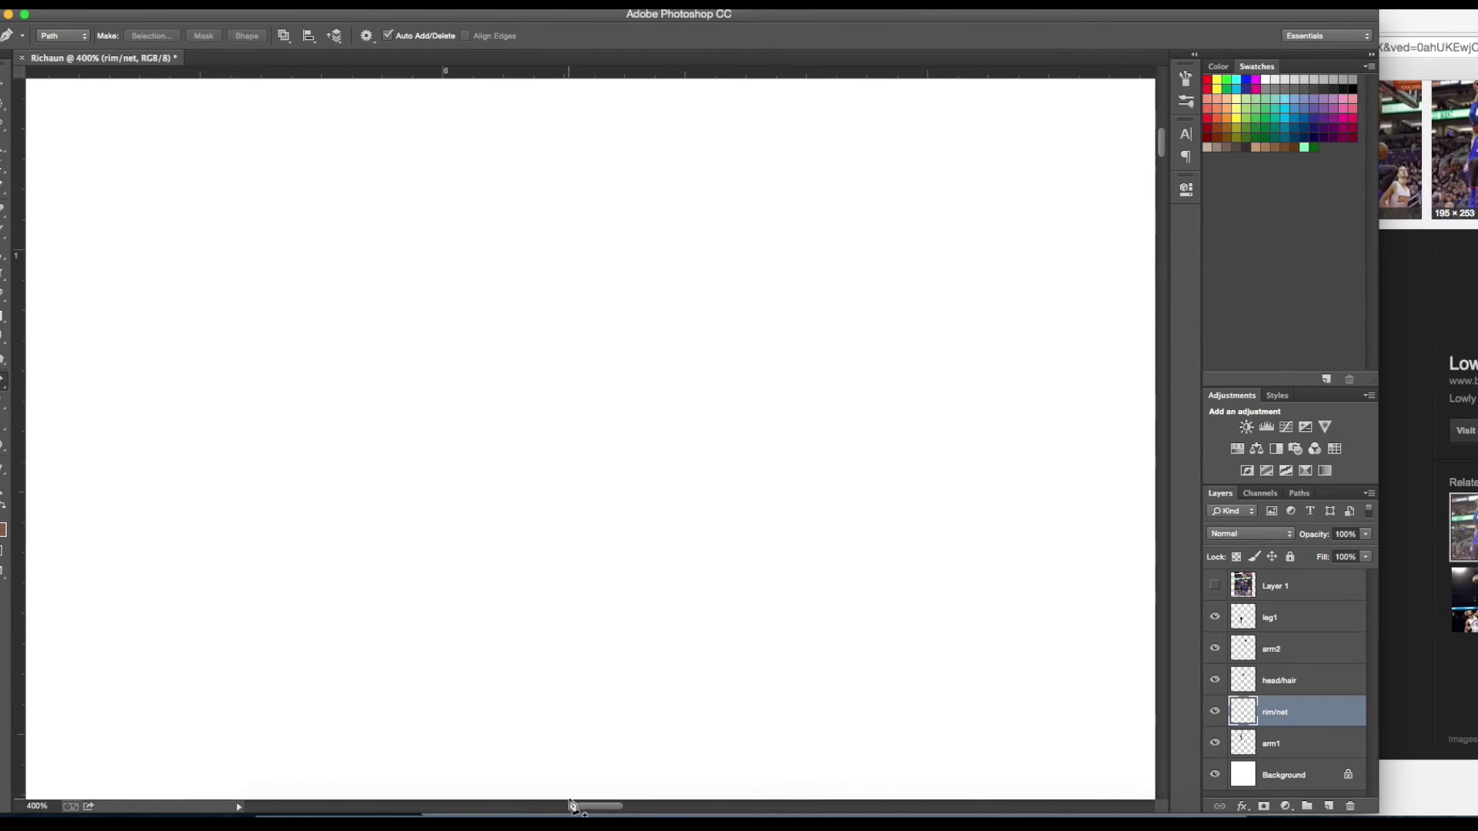
{"action": "right_click", "coordinate": [465, 379]}
{"action": "left_click", "coordinate": [500, 475]}
{"action": "key", "text": "ctrl+0"}
{"action": "key", "text": "ctrl+plus"}
{"action": "key", "text": "ctrl+plus"}
{"action": "key", "text": "ctrl+plus"}
{"action": "scroll", "coordinate": [649, 345], "scroll_direction": "up", "scroll_amount": 3}
{"action": "left_click", "coordinate": [1216, 586]}
{"action": "left_click", "coordinate": [1215, 585]}
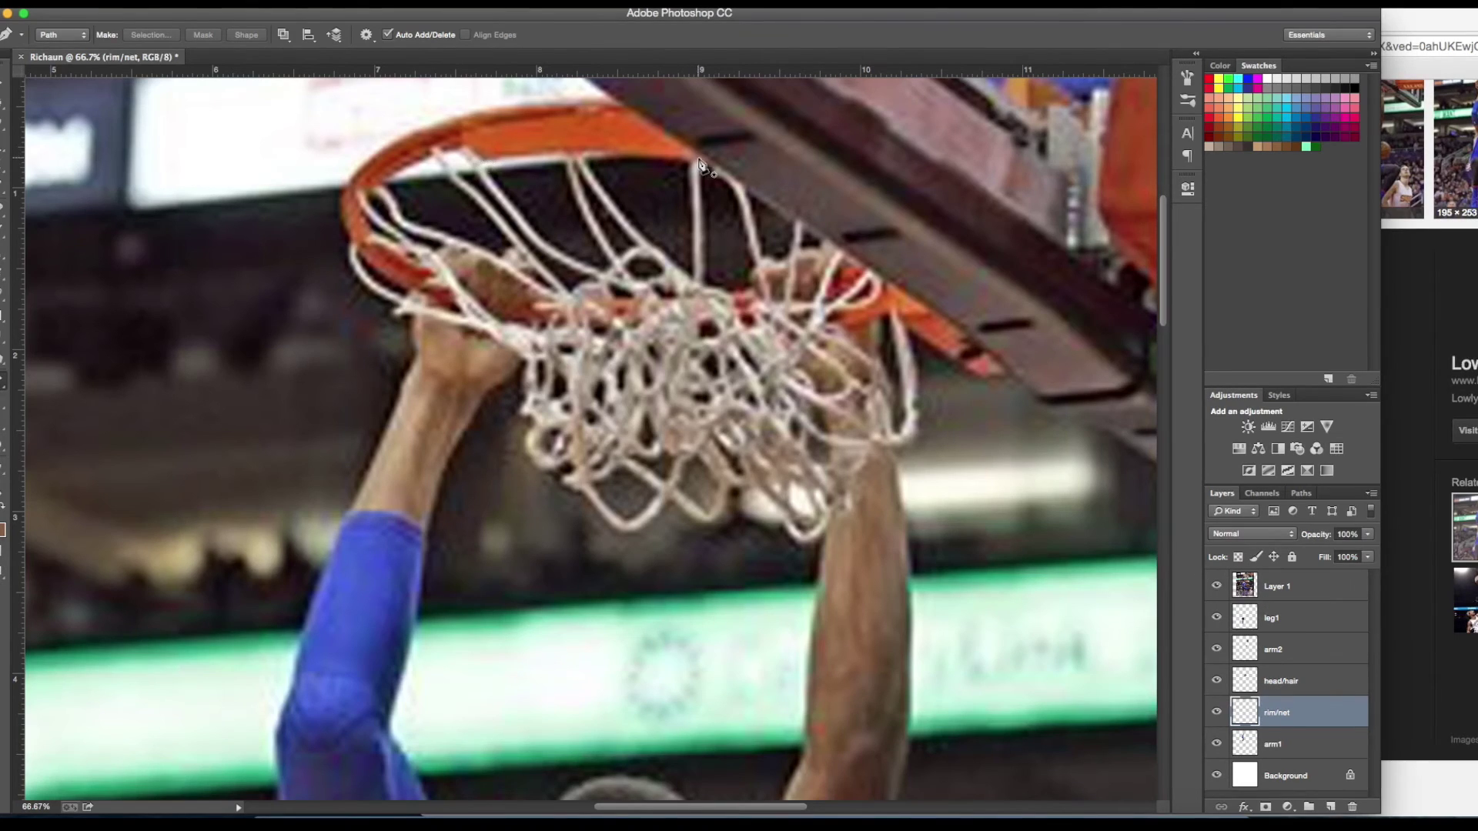
Curve the rim path around its front and stroke the rim outline again.
{"action": "right_click", "coordinate": [512, 155]}
{"action": "left_click", "coordinate": [569, 257]}
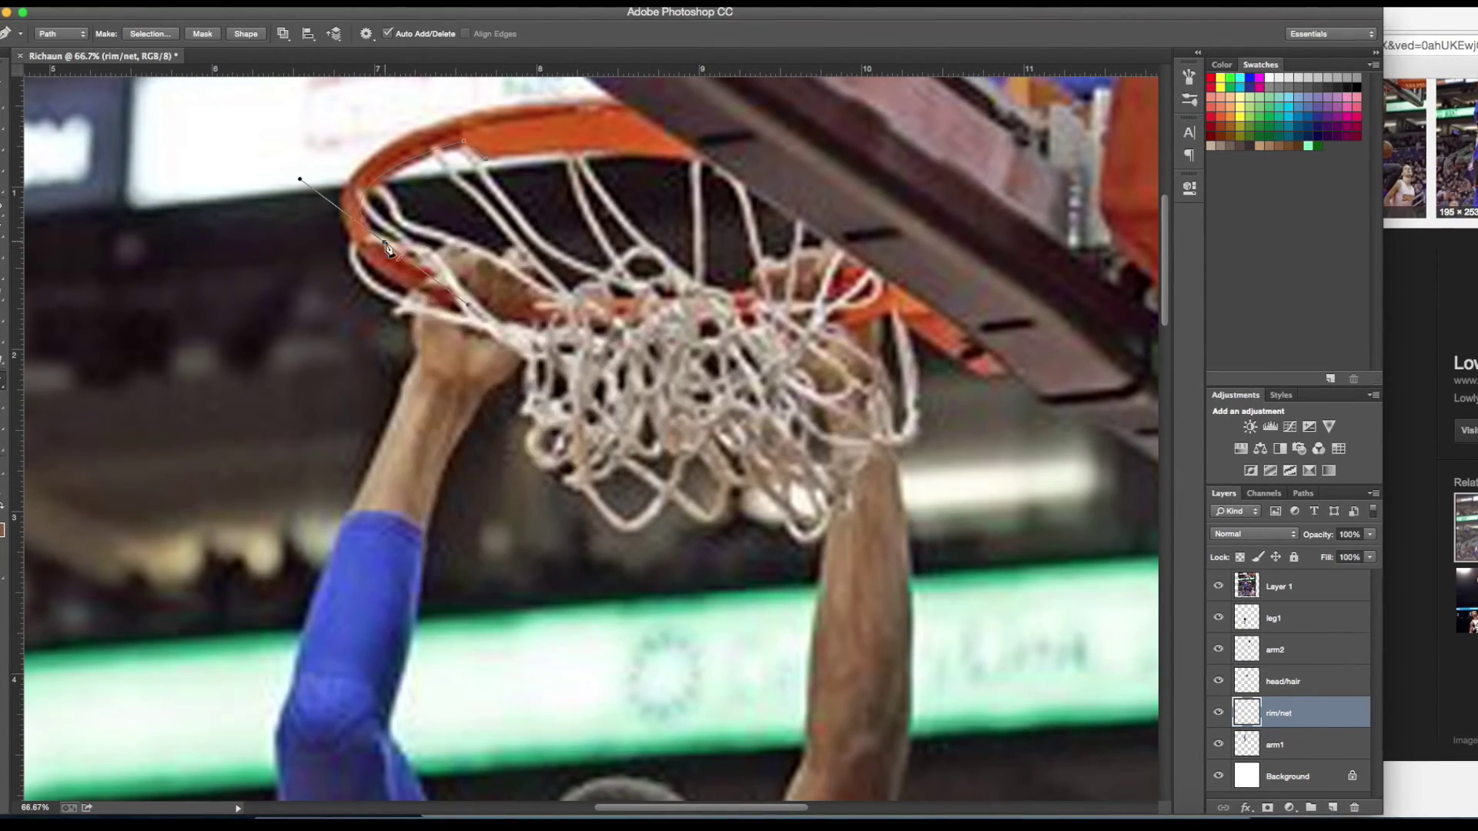
{"action": "left_click_drag", "start_coordinate": [464, 270], "coordinate": [473, 267]}
{"action": "right_click", "coordinate": [852, 282]}
{"action": "left_click", "coordinate": [885, 385]}
{"action": "key", "text": "Return"}
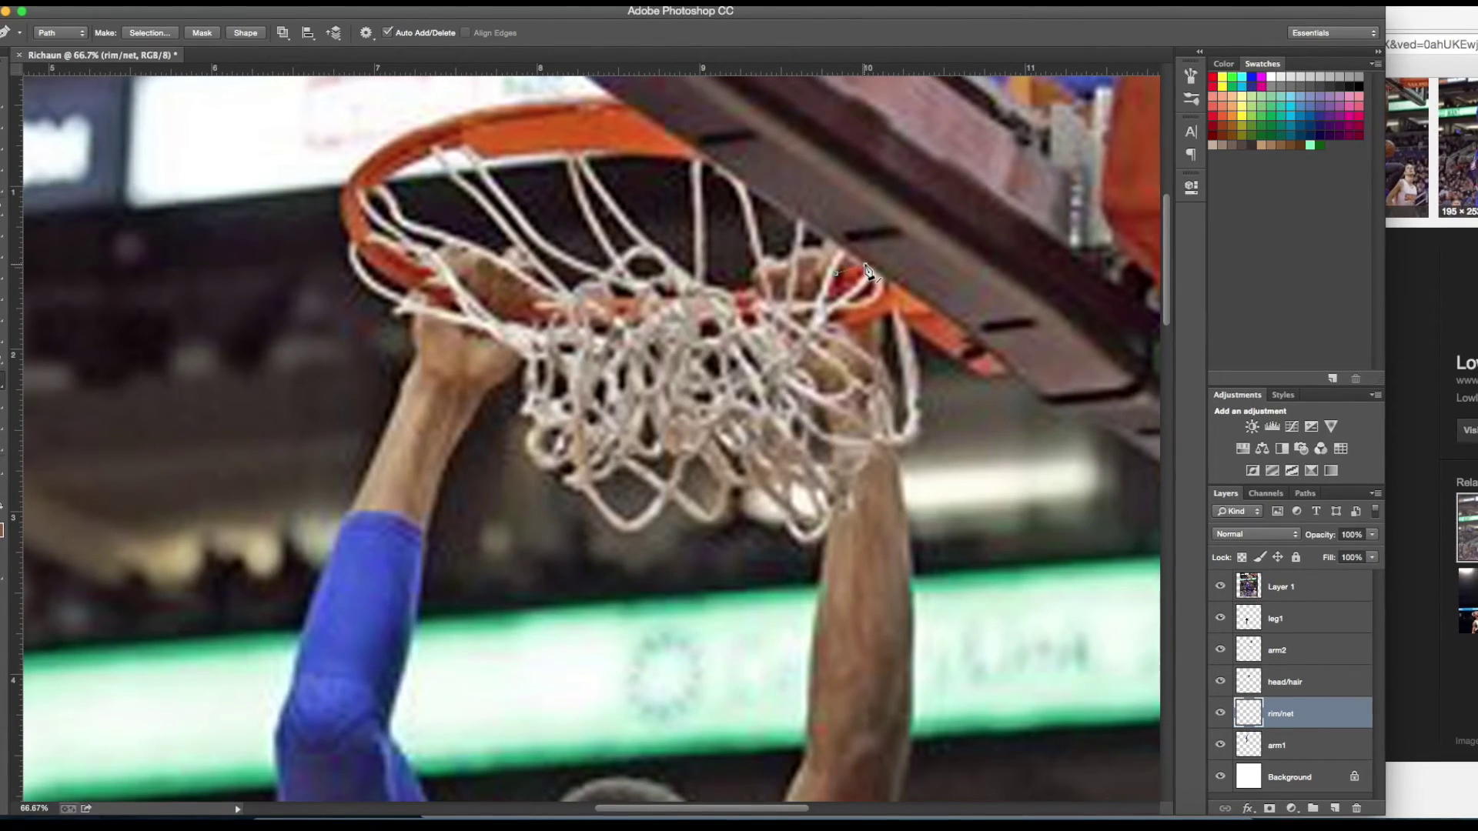
{"action": "right_click", "coordinate": [887, 286]}
{"action": "left_click", "coordinate": [885, 304]}
Copy a selection to a new layer, then delete that extra copied layer.
{"action": "left_click", "coordinate": [1221, 586]}
{"action": "key", "text": "w"}
{"action": "right_click", "coordinate": [420, 256]}
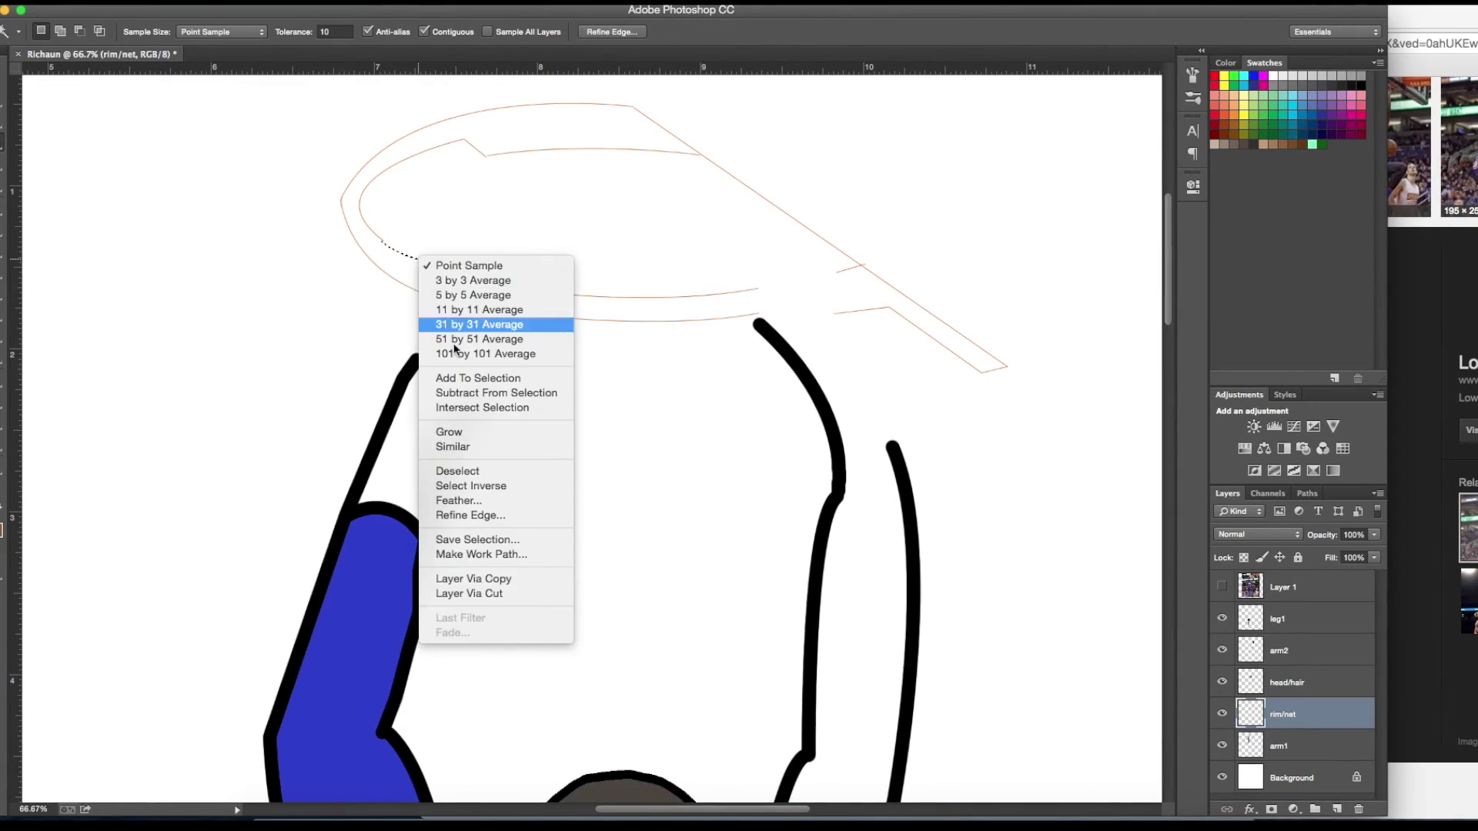
{"action": "left_click", "coordinate": [472, 578]}
{"action": "key", "text": "v"}
{"action": "right_click", "coordinate": [704, 336]}
{"action": "key", "text": "Escape"}
{"action": "left_click_drag", "start_coordinate": [1300, 714], "coordinate": [1311, 751]}
{"action": "key", "text": "ctrl+0"}
{"action": "right_click", "coordinate": [1322, 752]}
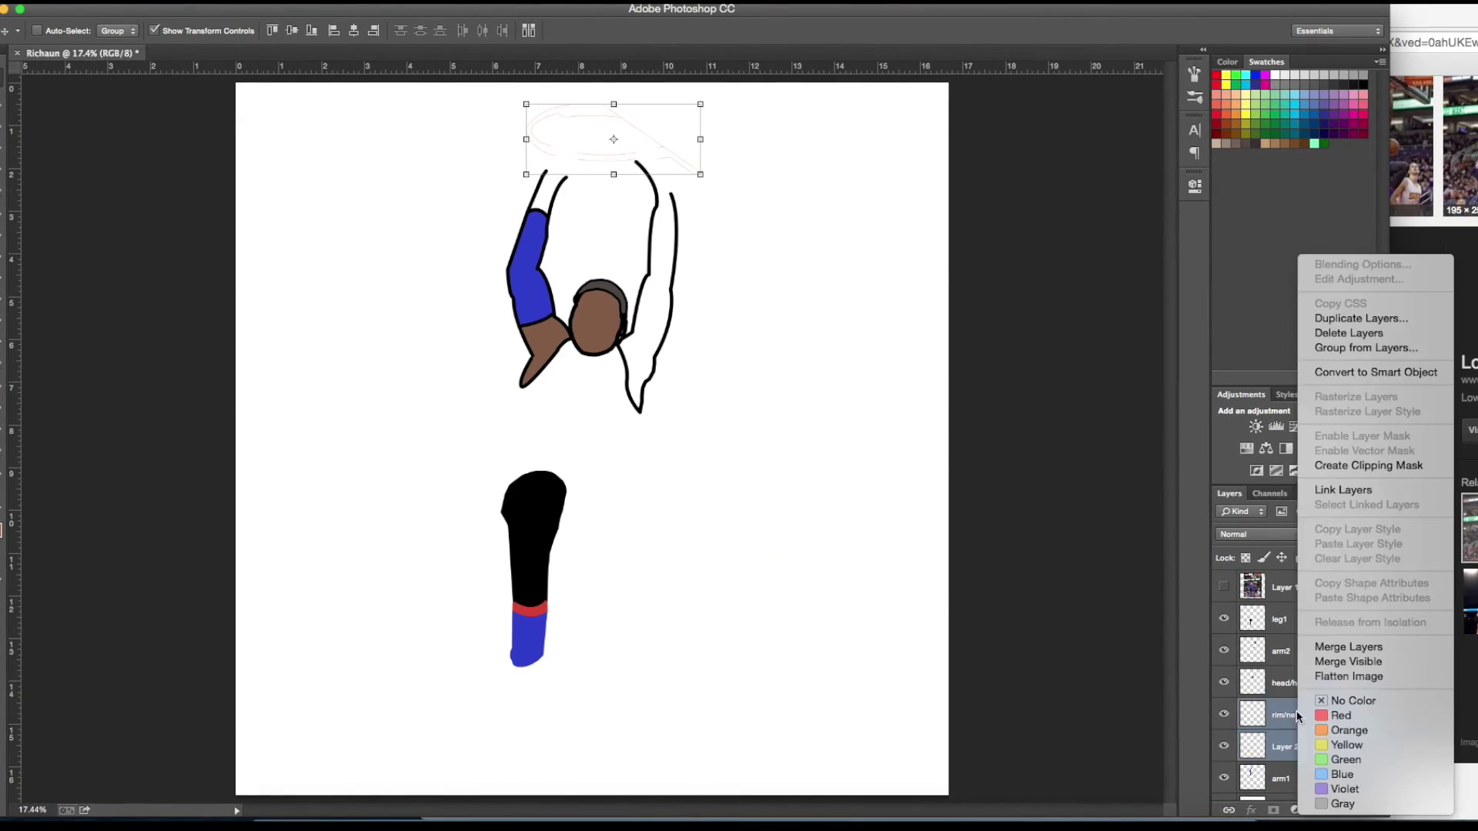
{"action": "left_click", "coordinate": [1331, 333]}
{"action": "left_click", "coordinate": [1231, 588]}
{"action": "left_click", "coordinate": [1224, 587]}
{"action": "left_click", "coordinate": [1224, 587]}
Close the right side of the rim path.
{"action": "key", "text": "ctrl+plus"}
{"action": "key", "text": "ctrl+plus"}
{"action": "scroll", "coordinate": [290, 182], "scroll_direction": "up", "scroll_amount": 5}
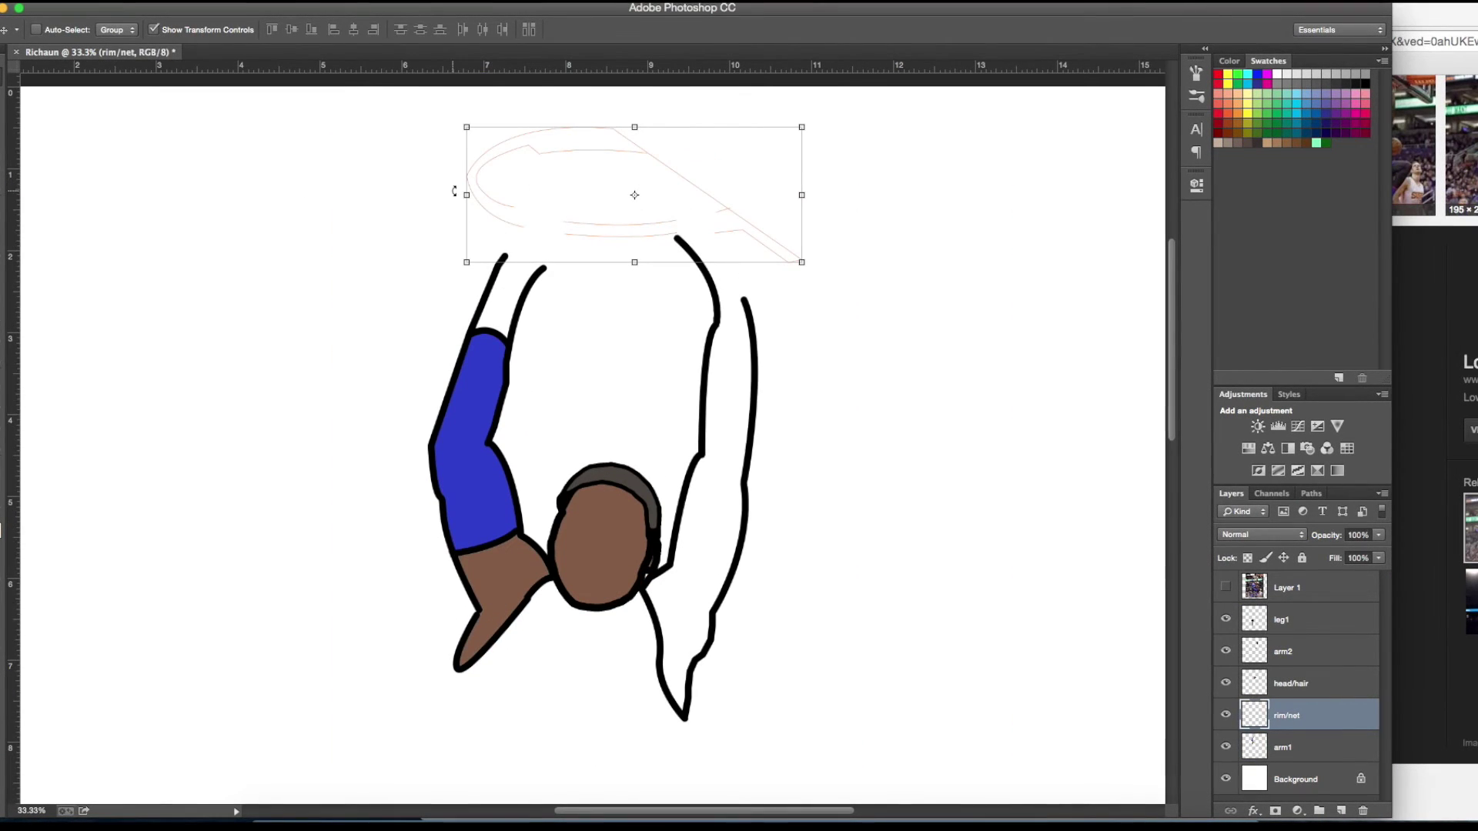
{"action": "key", "text": "p"}
{"action": "key", "text": "ctrl+plus"}
{"action": "key", "text": "ctrl+plus"}
{"action": "key", "text": "ctrl+plus"}
{"action": "key", "text": "ctrl+plus"}
{"action": "right_click", "coordinate": [424, 436]}
{"action": "key", "text": "Escape"}
{"action": "right_click", "coordinate": [1094, 354]}
{"action": "left_click", "coordinate": [1140, 480]}
{"action": "key", "text": "Escape"}
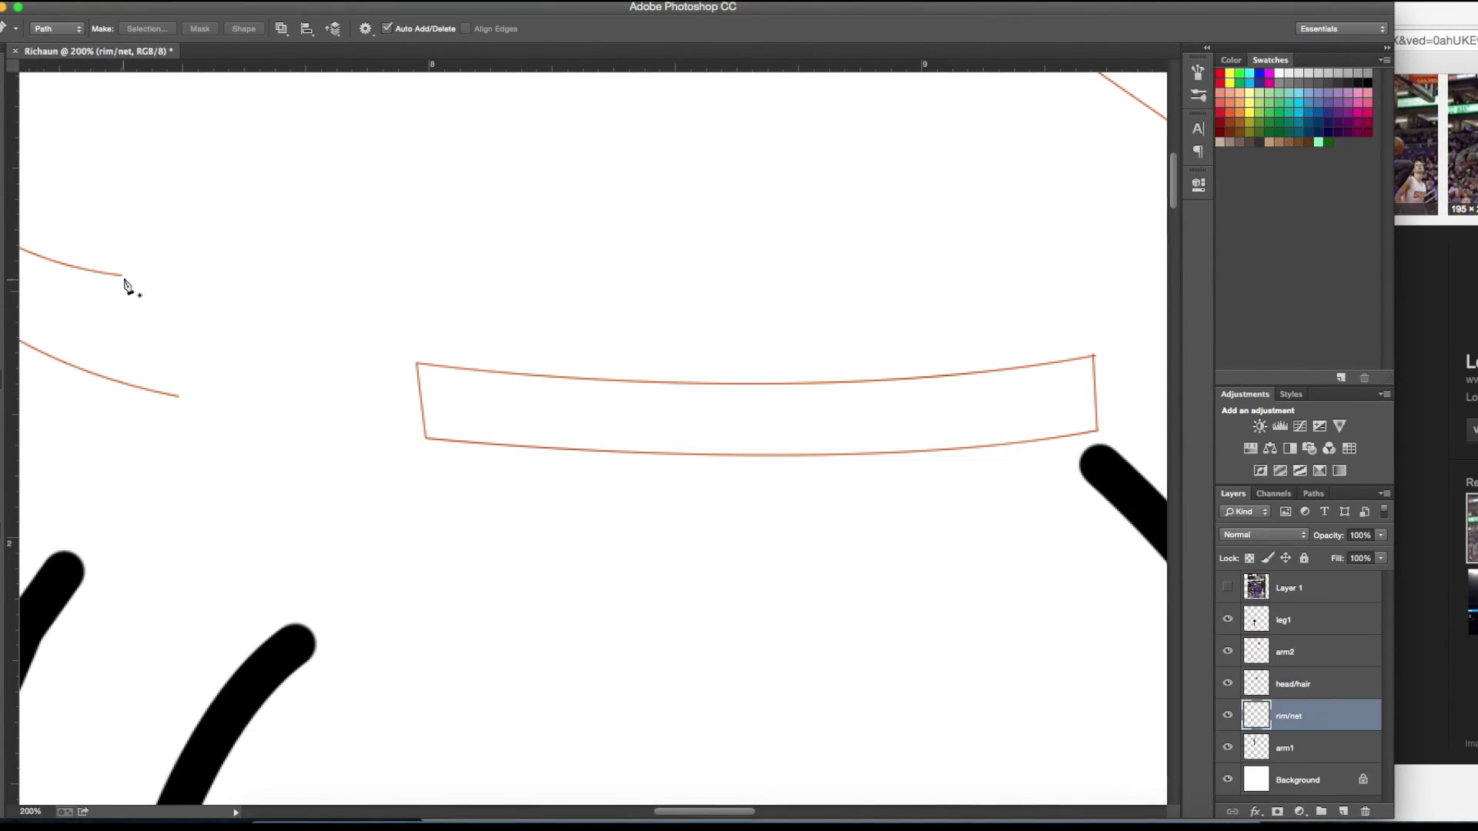
Review the rim path ends and turn the rim path into a selection.
{"action": "right_click", "coordinate": [176, 394]}
{"action": "right_click", "coordinate": [256, 520]}
{"action": "key", "text": "Escape"}
{"action": "scroll", "coordinate": [472, 316], "scroll_direction": "right", "scroll_amount": 10}
{"action": "right_click", "coordinate": [471, 423]}
{"action": "key", "text": "Escape"}
{"action": "right_click", "coordinate": [568, 224]}
{"action": "key", "text": "Escape"}
Load the rim selection and zoom in on the net piece.
{"action": "key", "text": "ctrl+Return"}
{"action": "key", "text": "w"}
{"action": "key", "text": "ctrl+0"}
{"action": "left_click", "coordinate": [8, 223]}
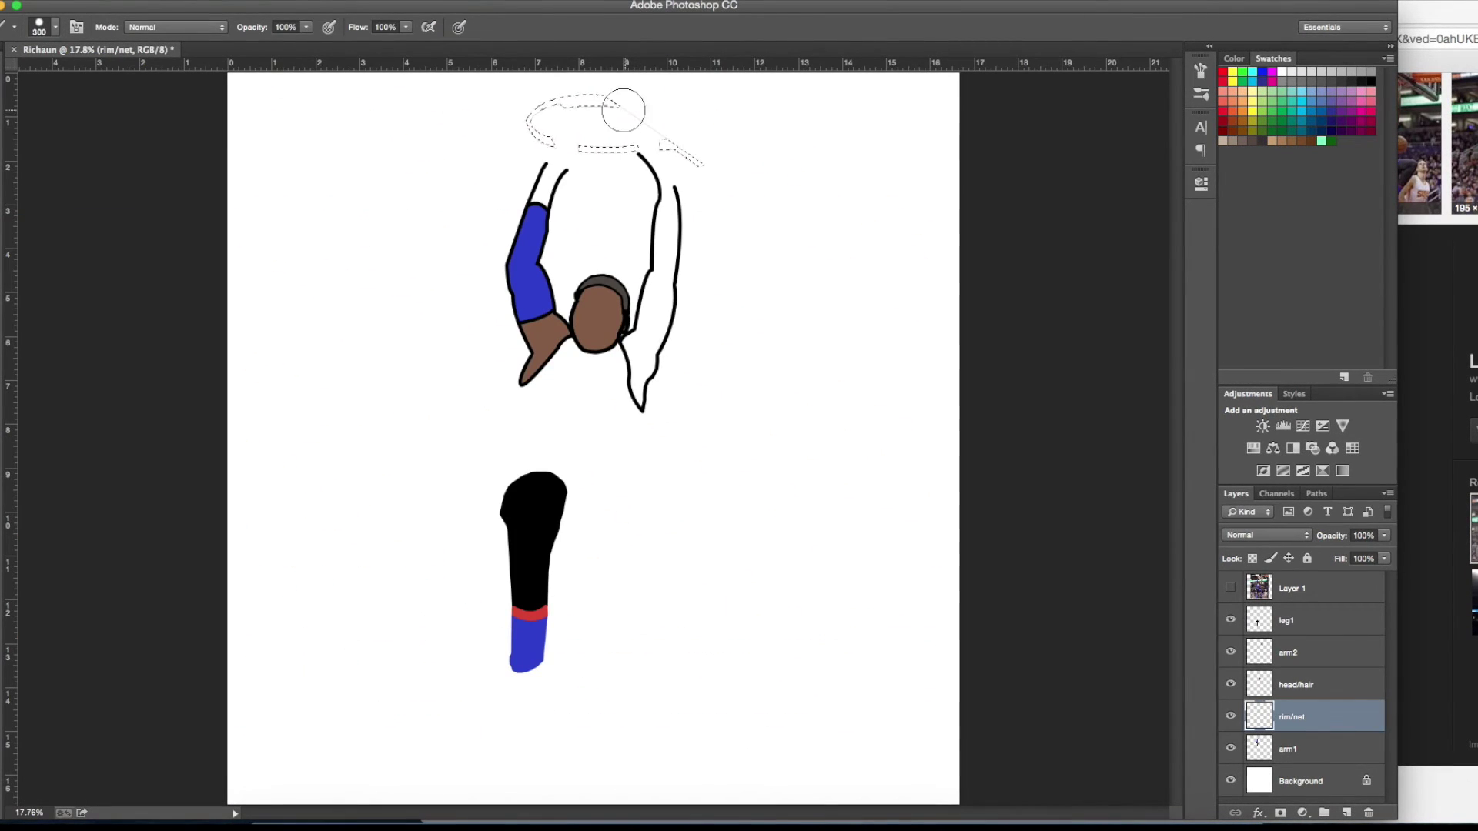
{"action": "key", "text": "ctrl+plus"}
{"action": "key", "text": "ctrl+plus"}
{"action": "key", "text": "ctrl+plus"}
{"action": "key", "text": "p"}
{"action": "key", "text": "ctrl+plus"}
{"action": "key", "text": "ctrl+plus"}
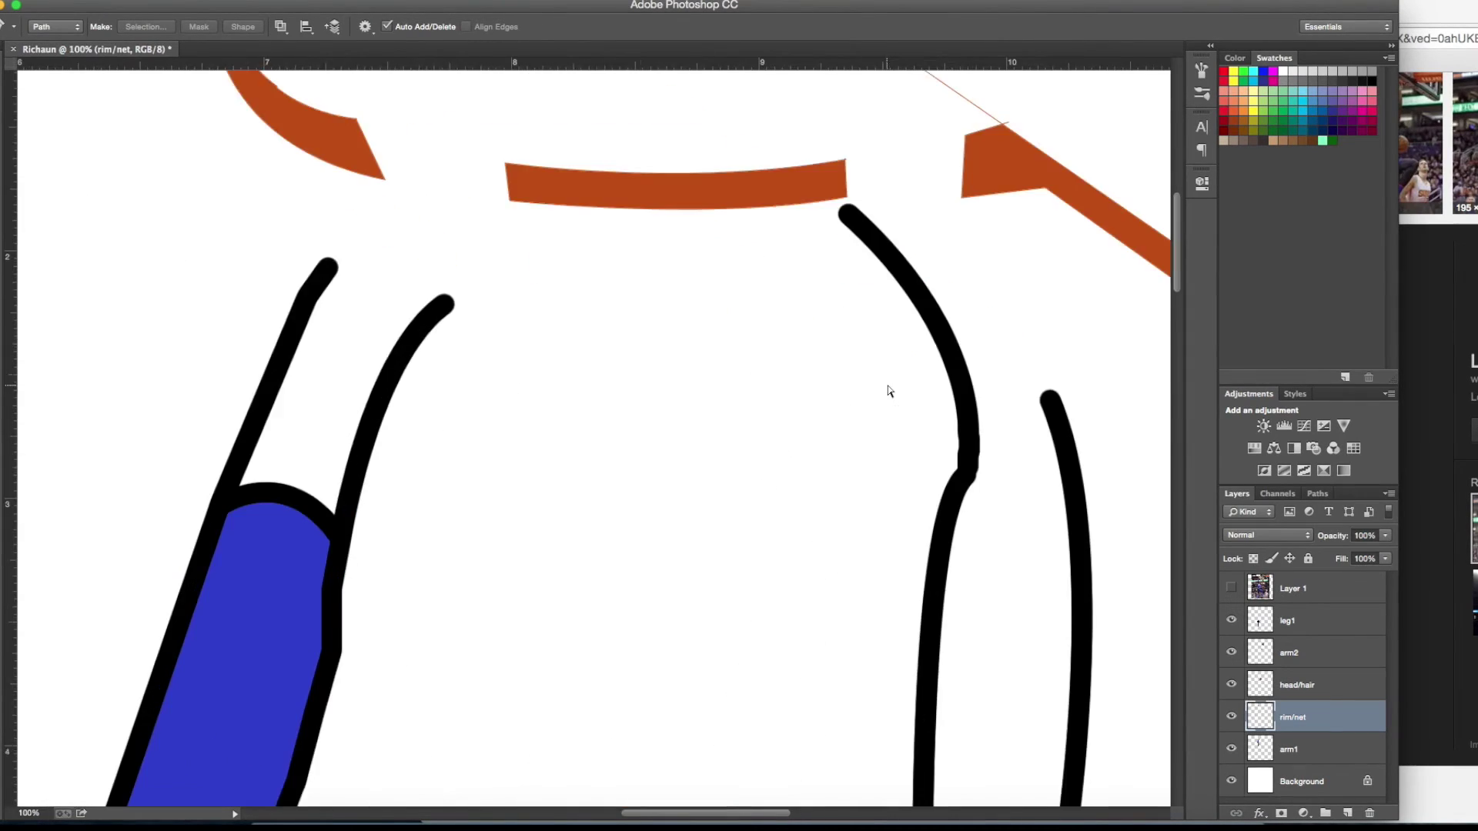
{"action": "key", "text": "ctrl+plus"}
{"action": "key", "text": "ctrl+plus"}
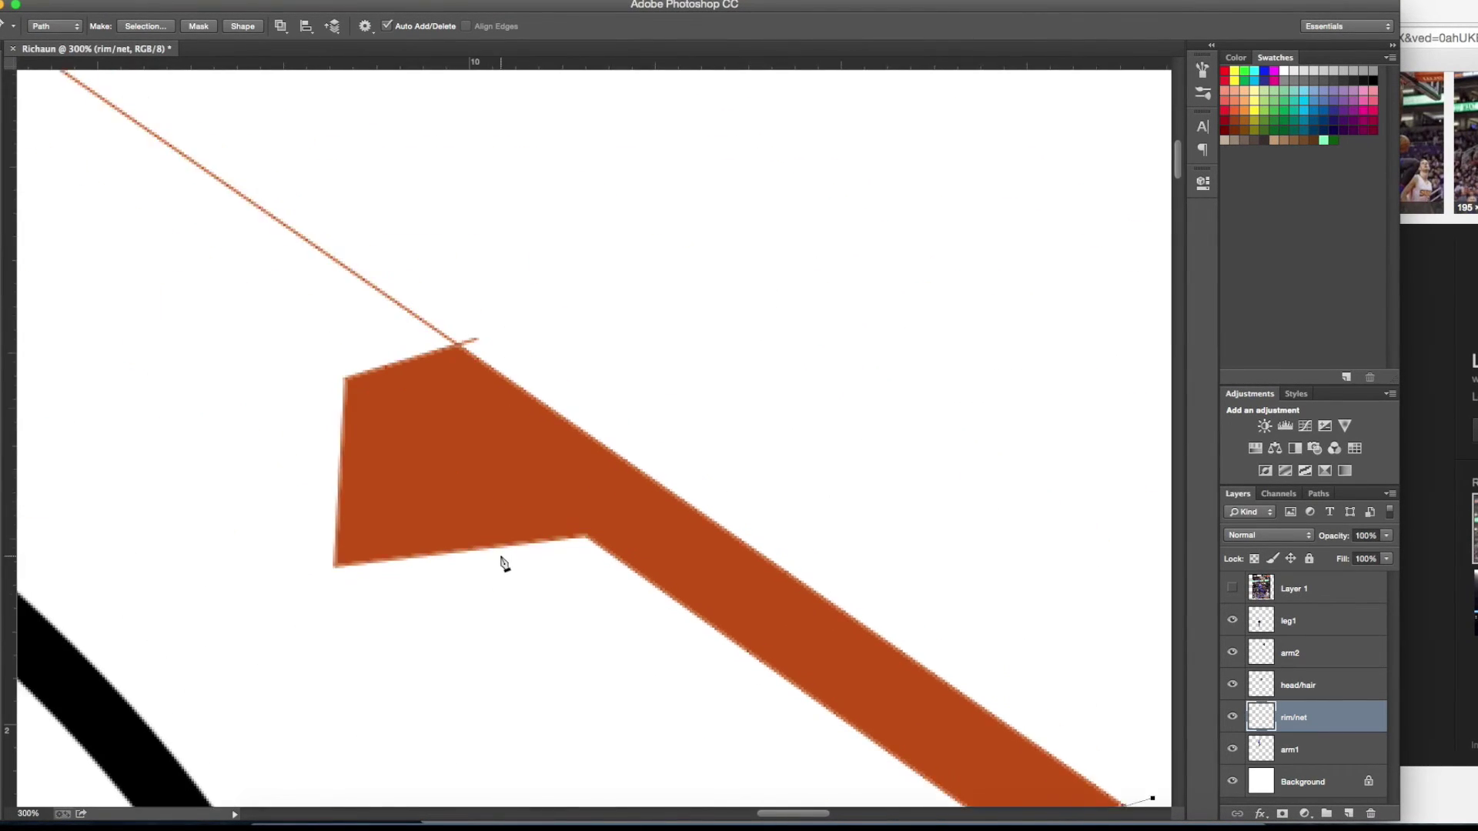
{"action": "scroll", "coordinate": [504, 563], "scroll_direction": "left", "scroll_amount": 10}
{"action": "scroll", "coordinate": [471, 553], "scroll_direction": "up", "scroll_amount": 6}
Add the last anchor of the diagonal rim band path and make it a selection.
{"action": "left_click", "coordinate": [179, 181]}
{"action": "right_click", "coordinate": [197, 182]}
{"action": "key", "text": "b"}
{"action": "key", "text": "p"}
{"action": "right_click", "coordinate": [363, 252]}
{"action": "key", "text": "Escape"}
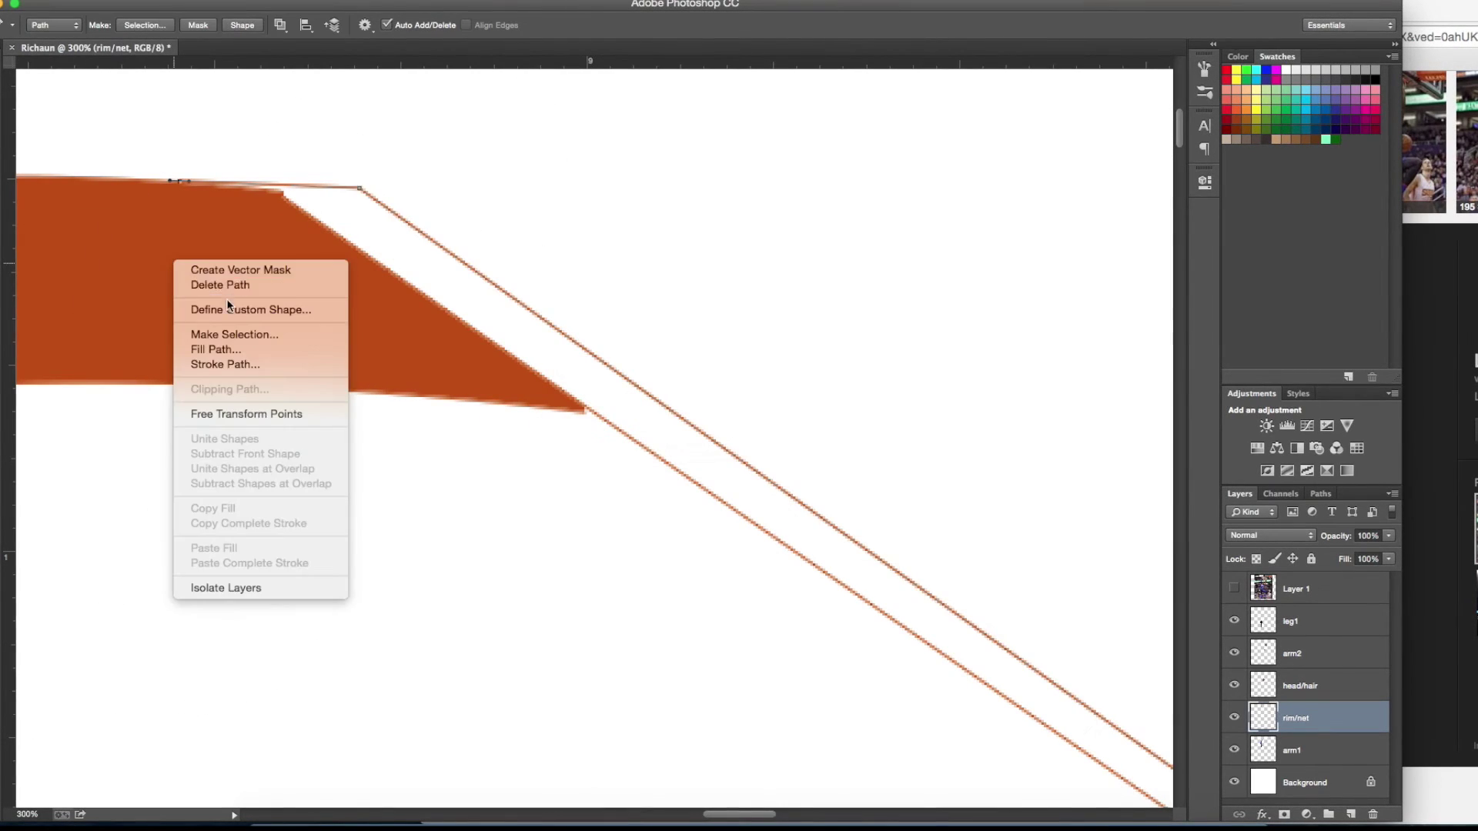
Paint the diagonal rim band orange and deselect.
{"action": "key", "text": "ctrl+0"}
{"action": "key", "text": "b"}
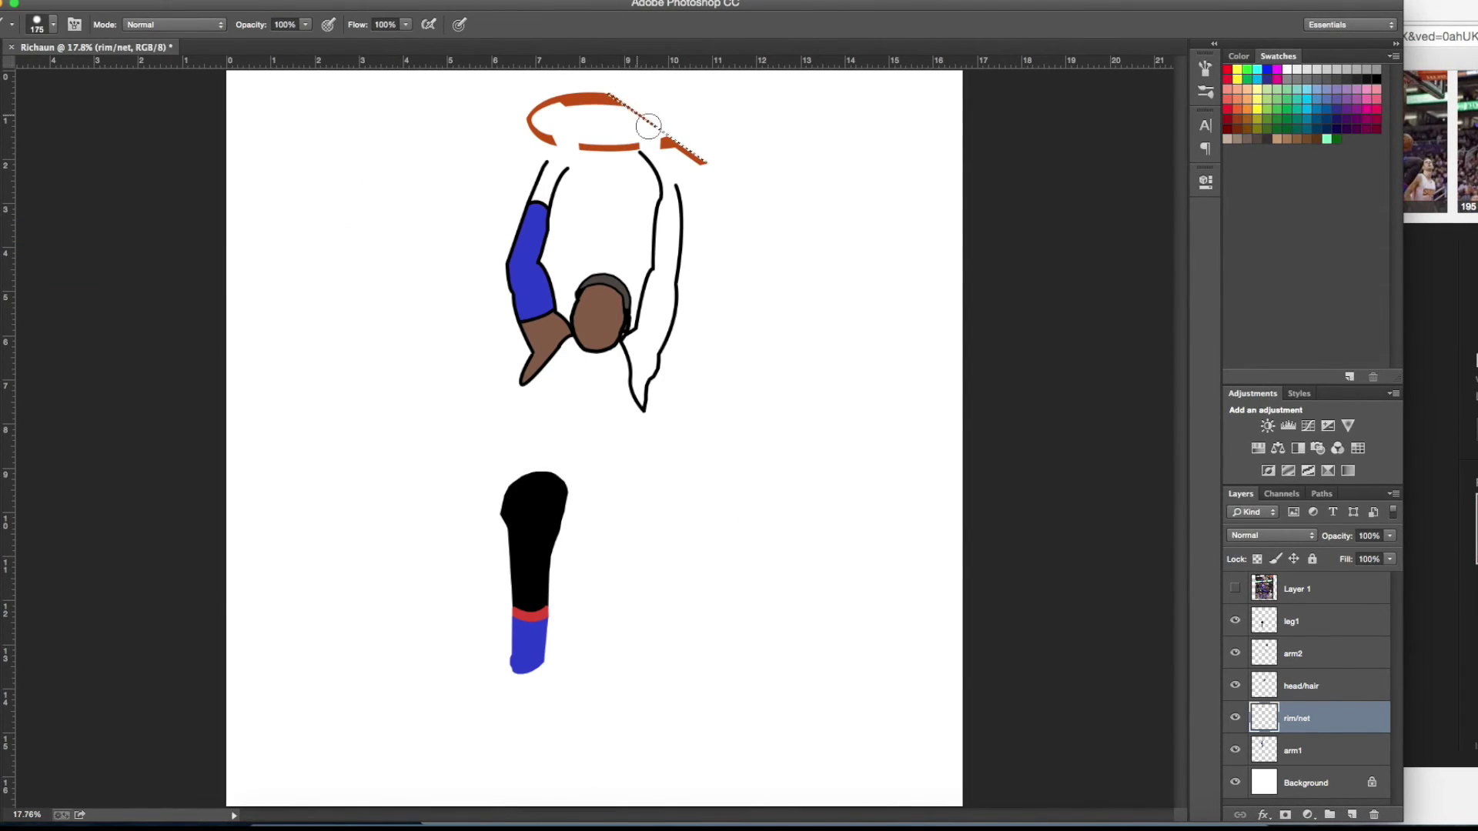
{"action": "left_click_drag", "start_coordinate": [712, 185], "coordinate": [518, 141]}
{"action": "key", "text": "ctrl+d"}
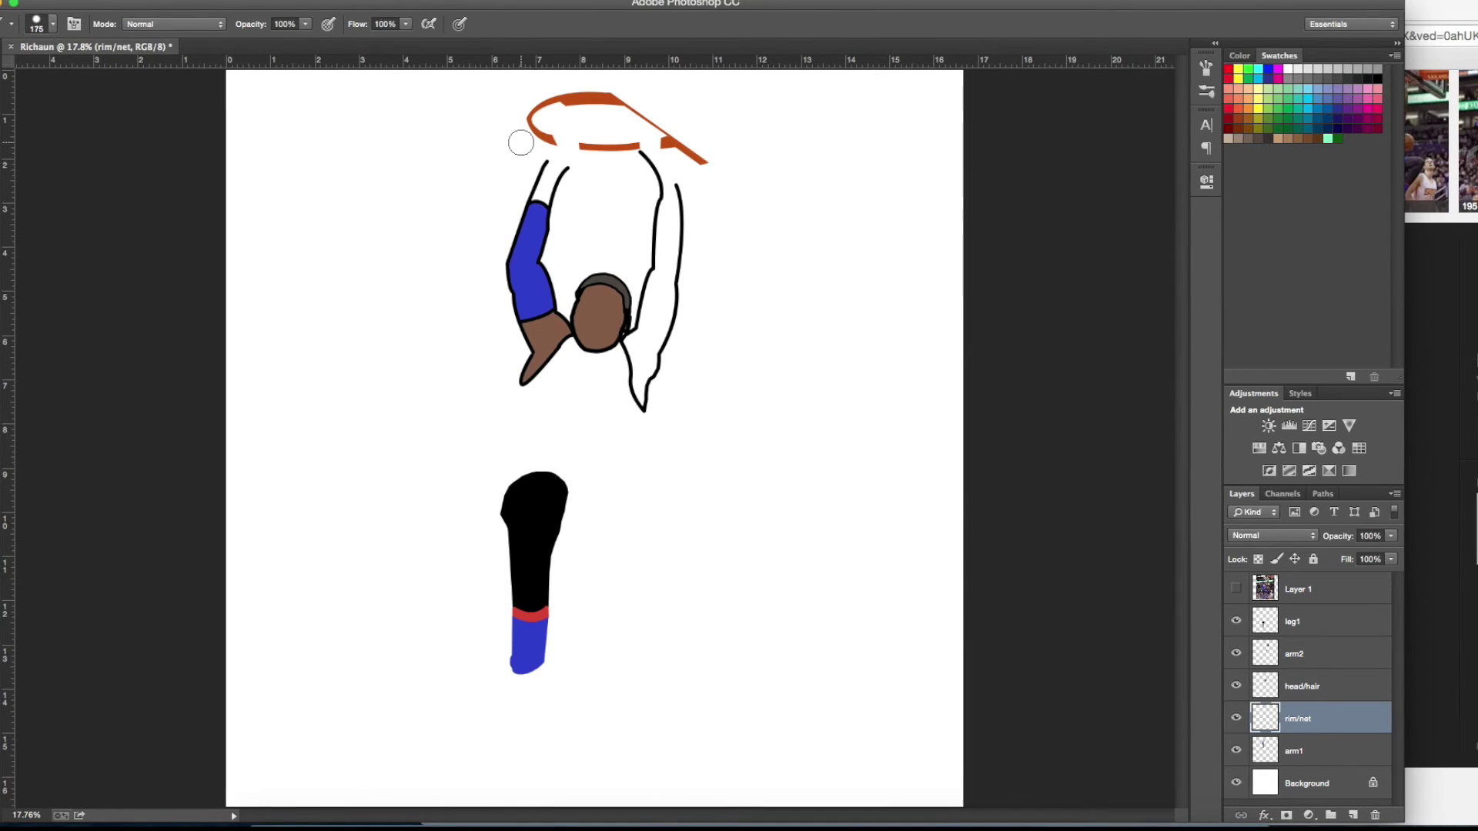
Show the reference photo and delete the white Background layer.
{"action": "left_click", "coordinate": [1235, 589]}
{"action": "left_click", "coordinate": [1236, 589]}
{"action": "left_click", "coordinate": [1309, 783]}
{"action": "key", "text": "Delete"}
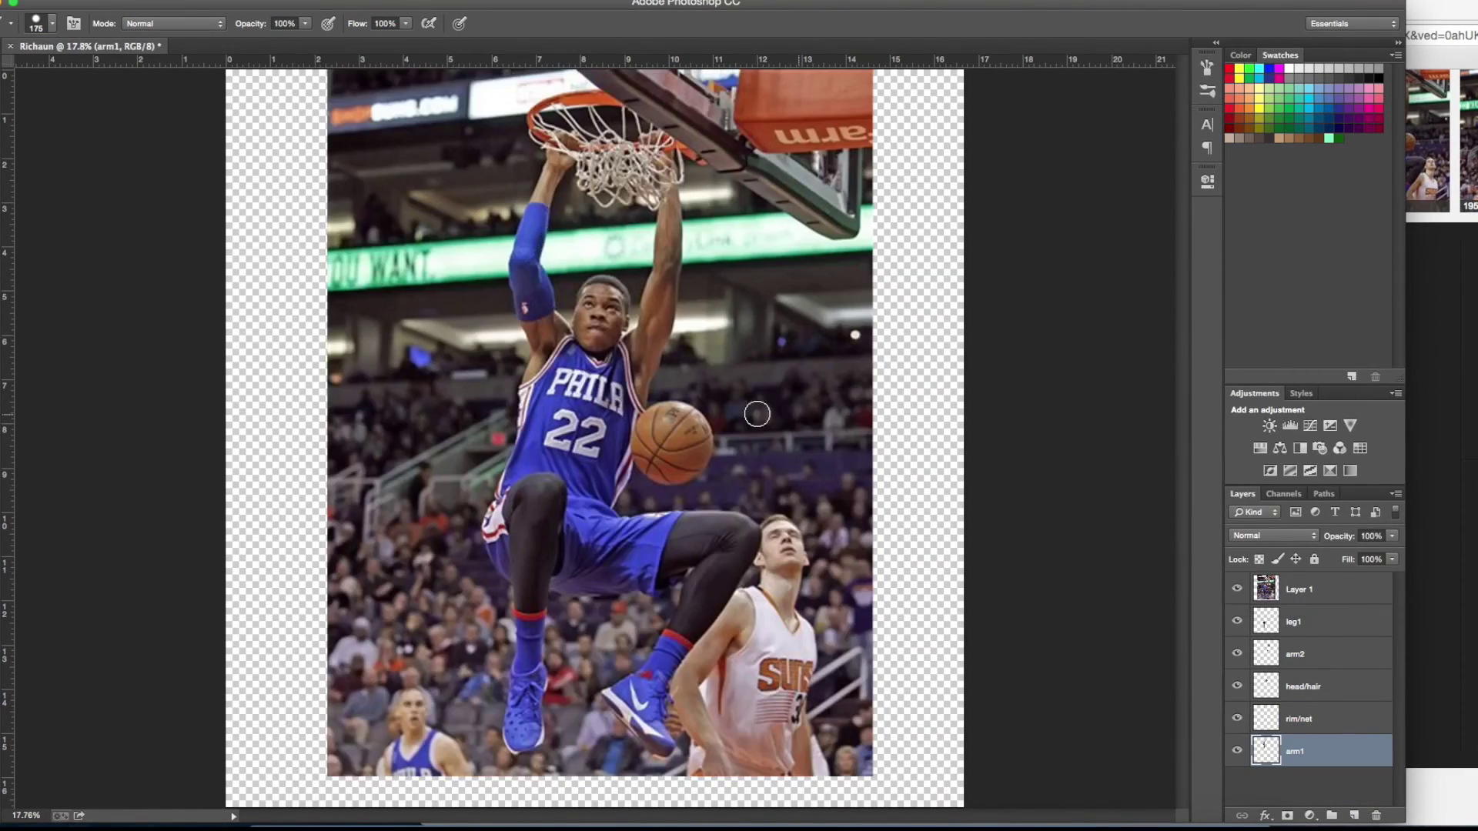
On the rim/net layer, delete the rough net path and keep only the rim part.
{"action": "scroll", "coordinate": [562, 265], "scroll_direction": "up", "scroll_amount": 3}
{"action": "scroll", "coordinate": [562, 265], "scroll_direction": "up", "scroll_amount": 5}
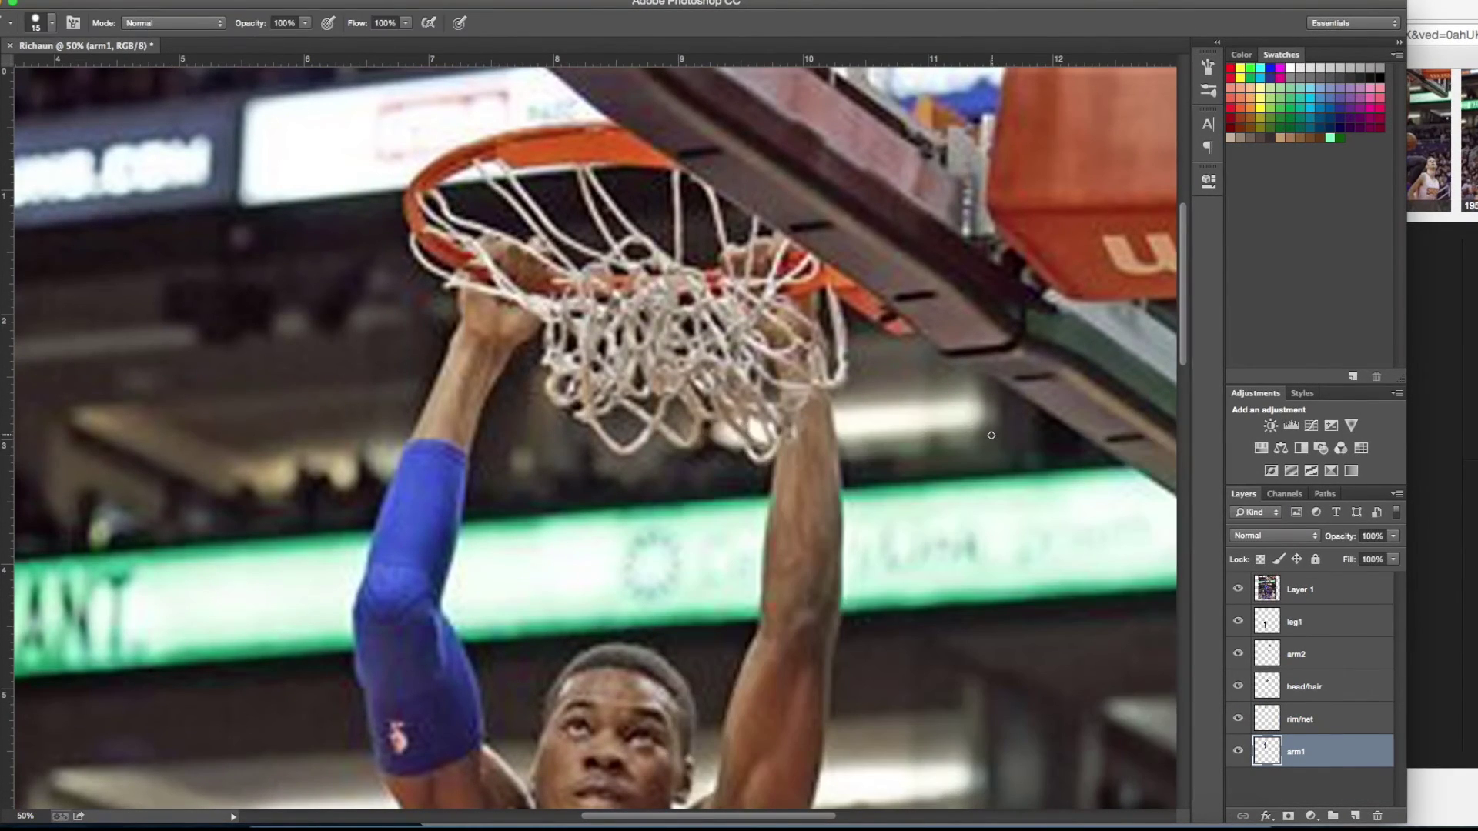
{"action": "left_click", "coordinate": [1301, 718]}
{"action": "right_click", "coordinate": [6, 362]}
{"action": "left_click", "coordinate": [46, 372]}
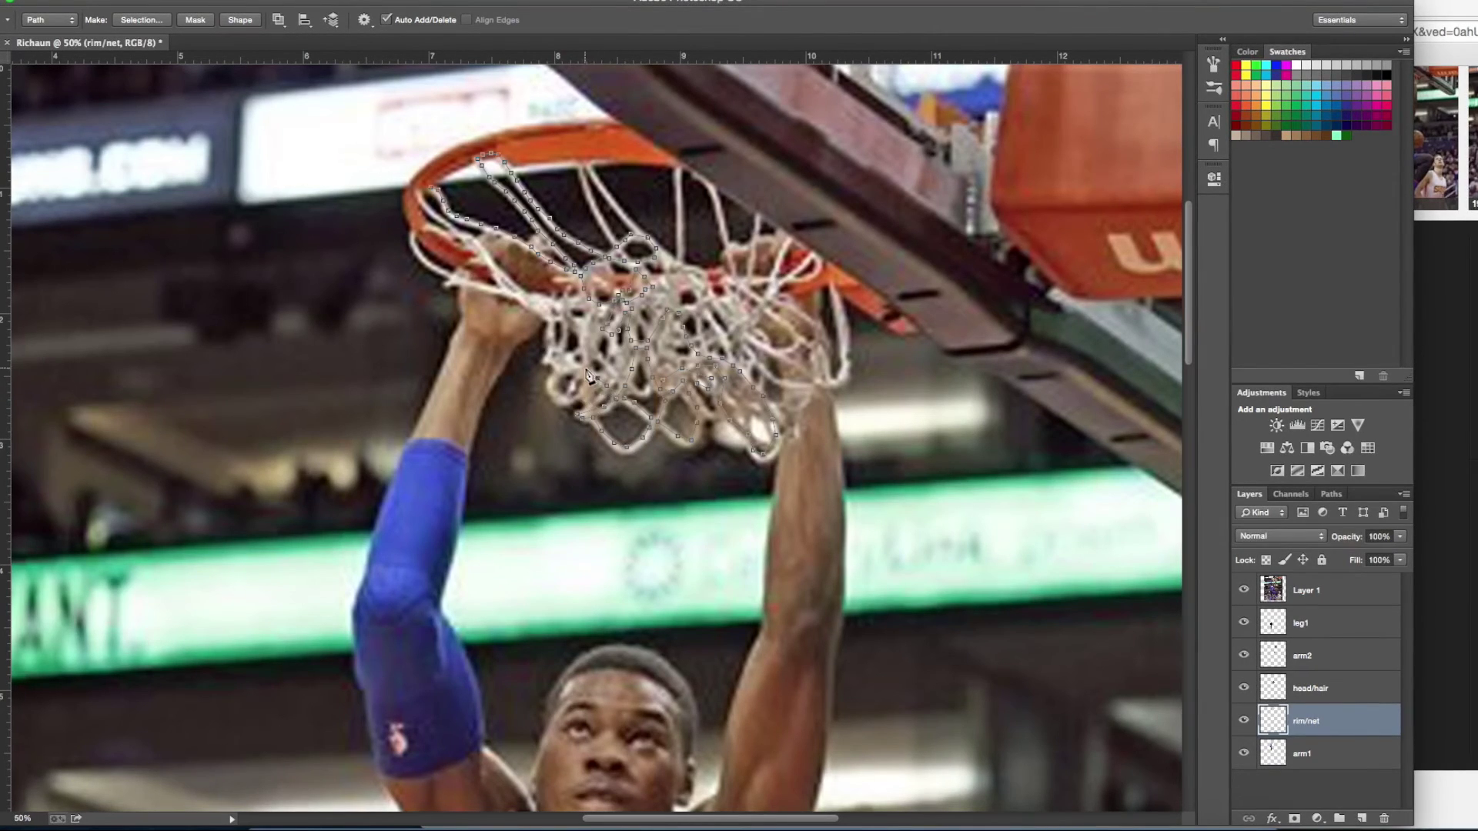
{"action": "right_click", "coordinate": [606, 467]}
{"action": "right_click", "coordinate": [750, 384]}
{"action": "left_click", "coordinate": [800, 485]}
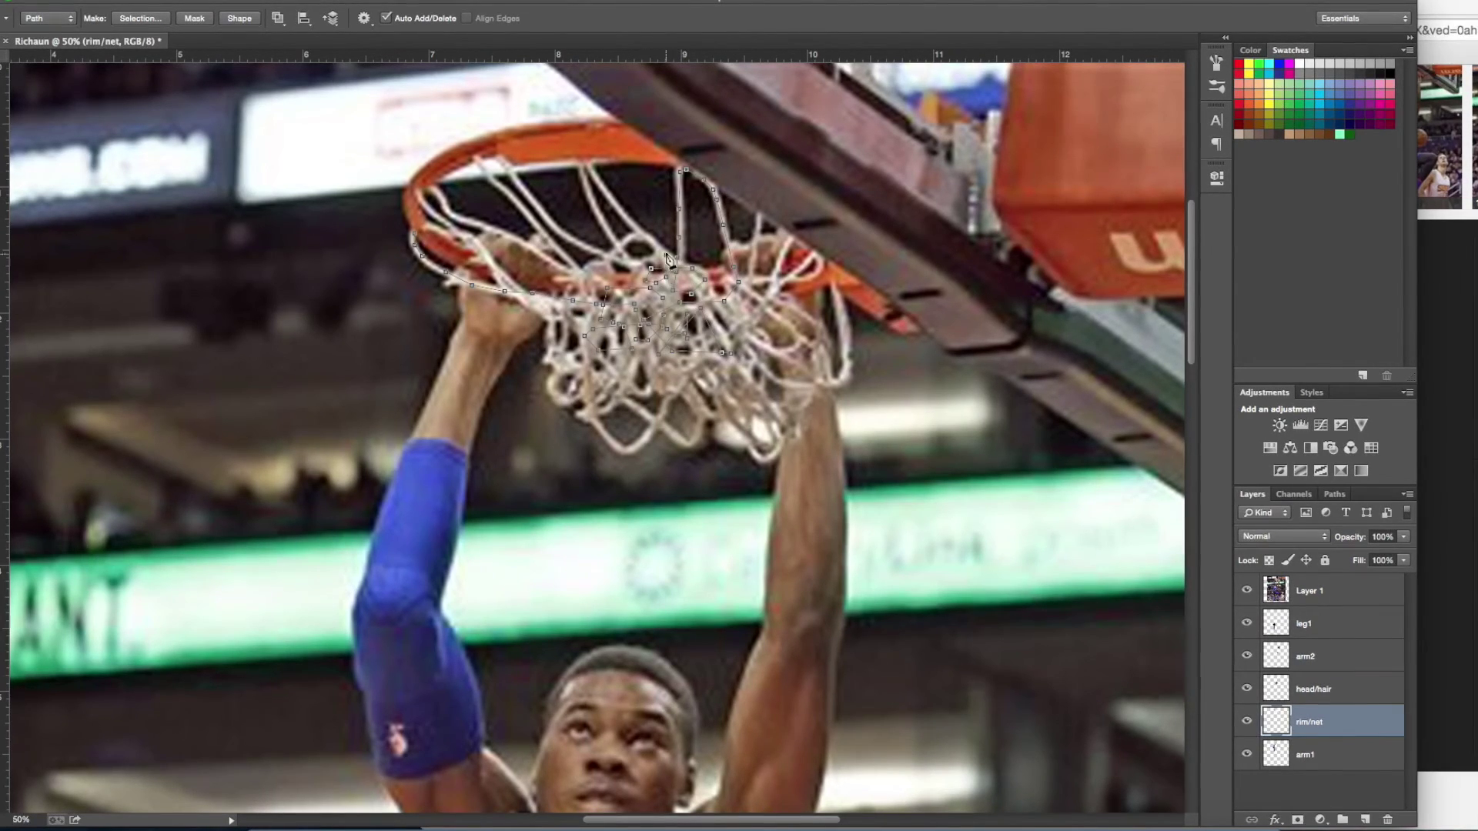
Convert the rim path to a selection and paint the rim, checking it without the photo.
{"action": "right_click", "coordinate": [597, 285]}
{"action": "left_click", "coordinate": [1248, 591]}
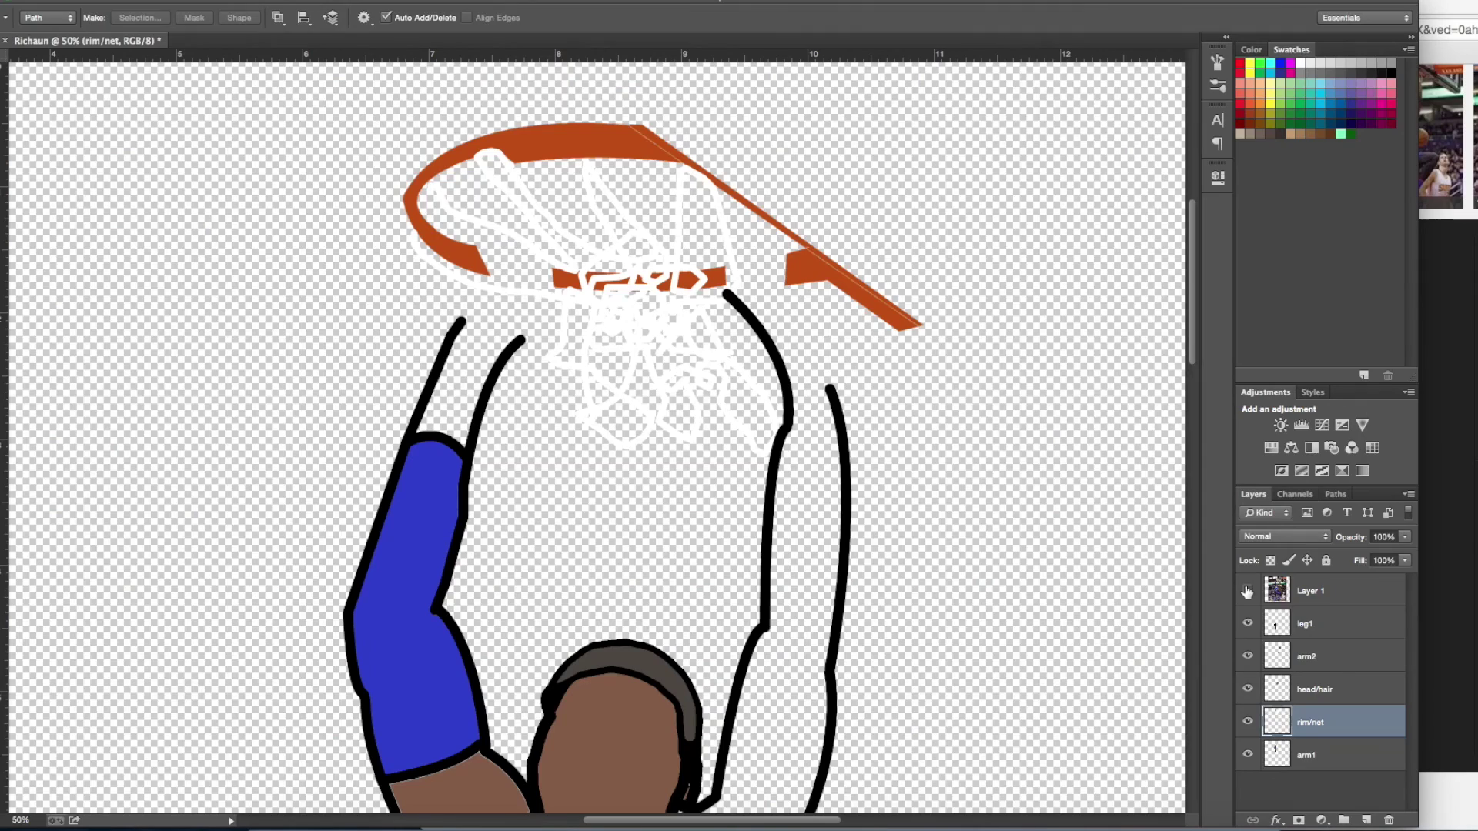
{"action": "key", "text": "ctrl+Return"}
{"action": "key", "text": "b"}
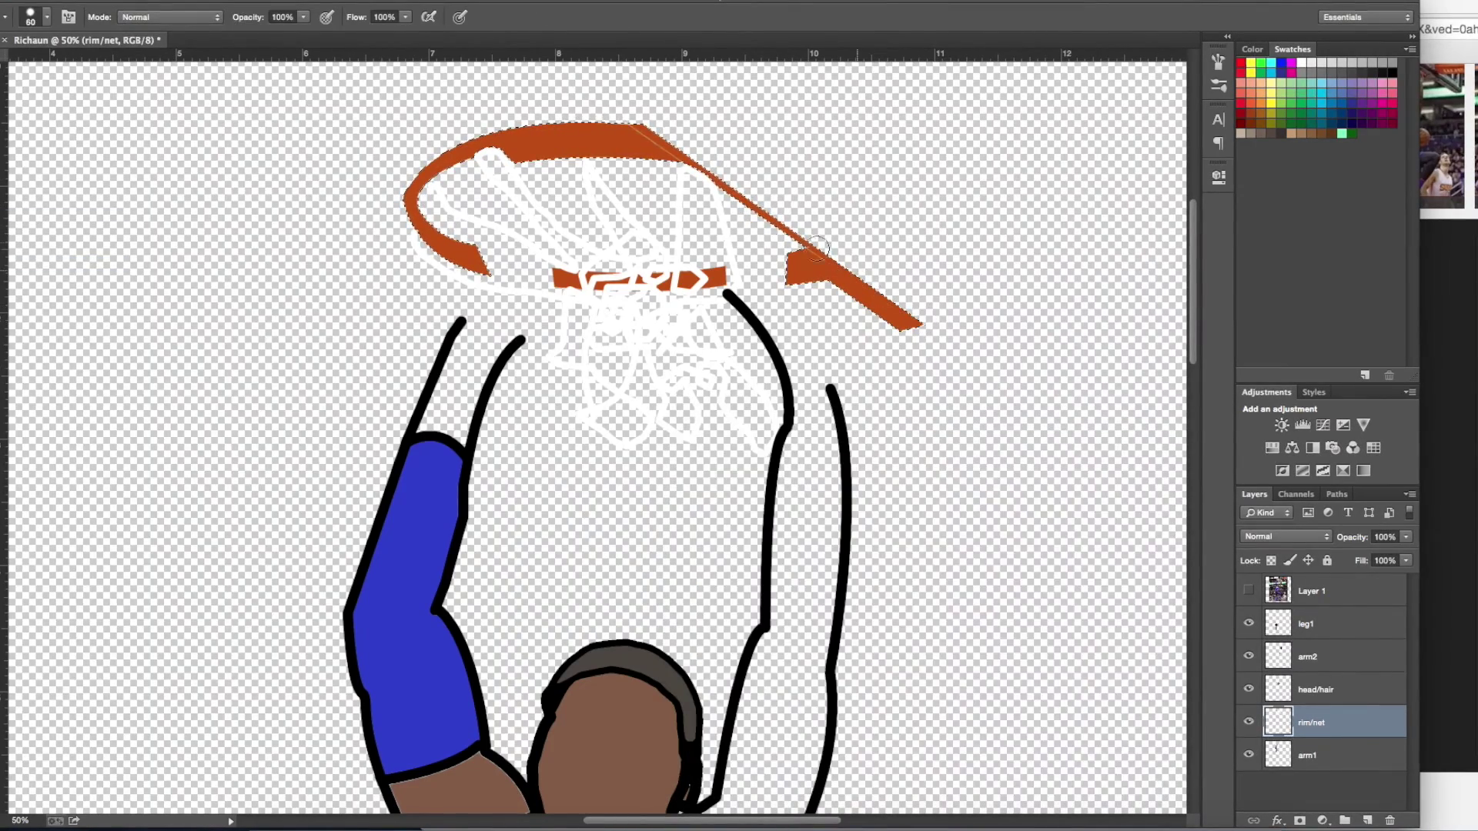
{"action": "key", "text": "alt+BackSpace"}
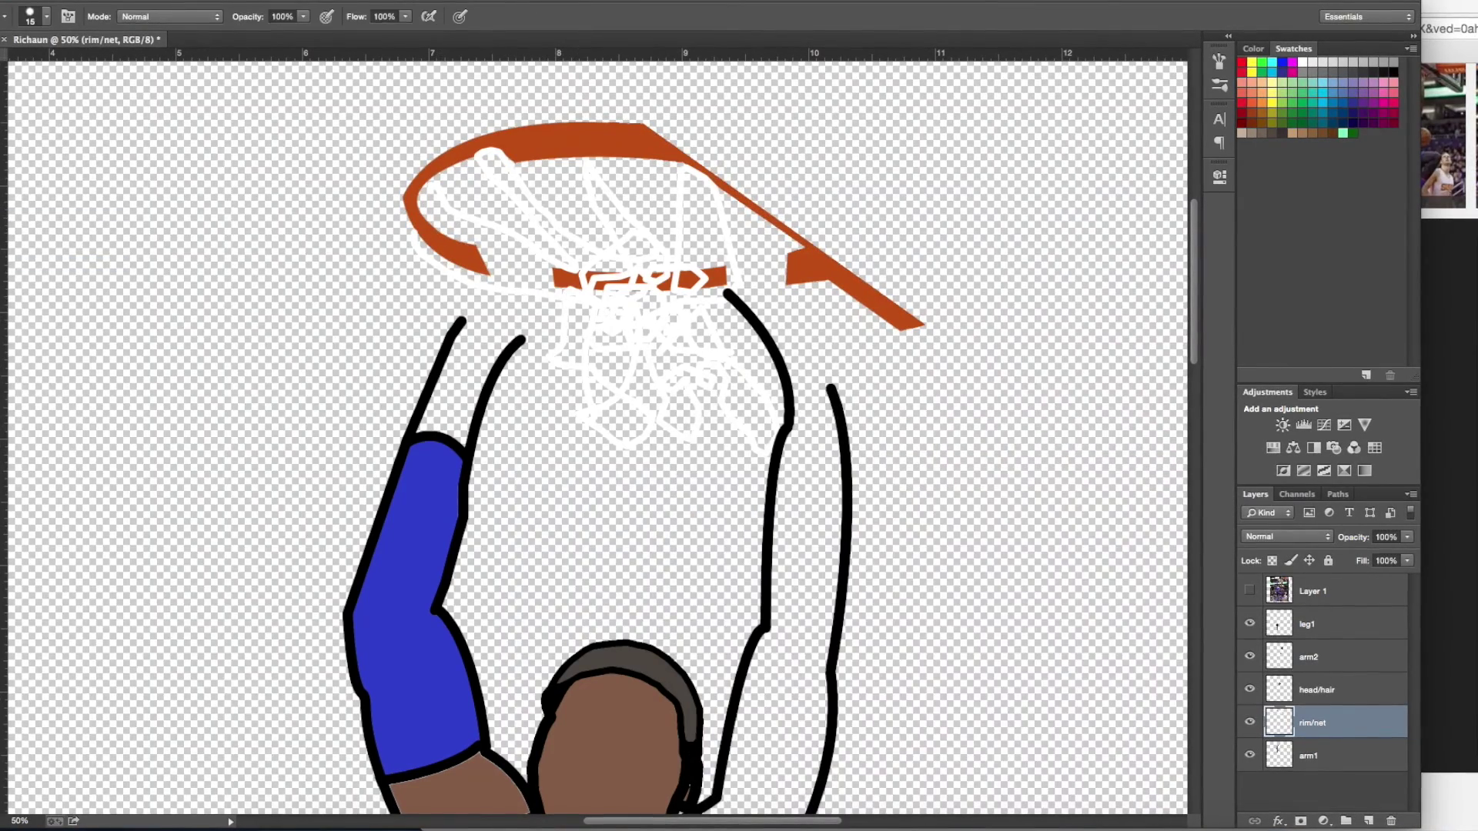
{"action": "key", "text": "p"}
{"action": "left_click", "coordinate": [1249, 590]}
Trace a six-anchor net strand hanging from the rim and stroke it in white.
{"action": "left_click", "coordinate": [759, 210]}
{"action": "left_click", "coordinate": [789, 231]}
{"action": "left_click", "coordinate": [775, 267]}
{"action": "left_click", "coordinate": [758, 304]}
{"action": "left_click", "coordinate": [694, 327]}
{"action": "left_click", "coordinate": [687, 291]}
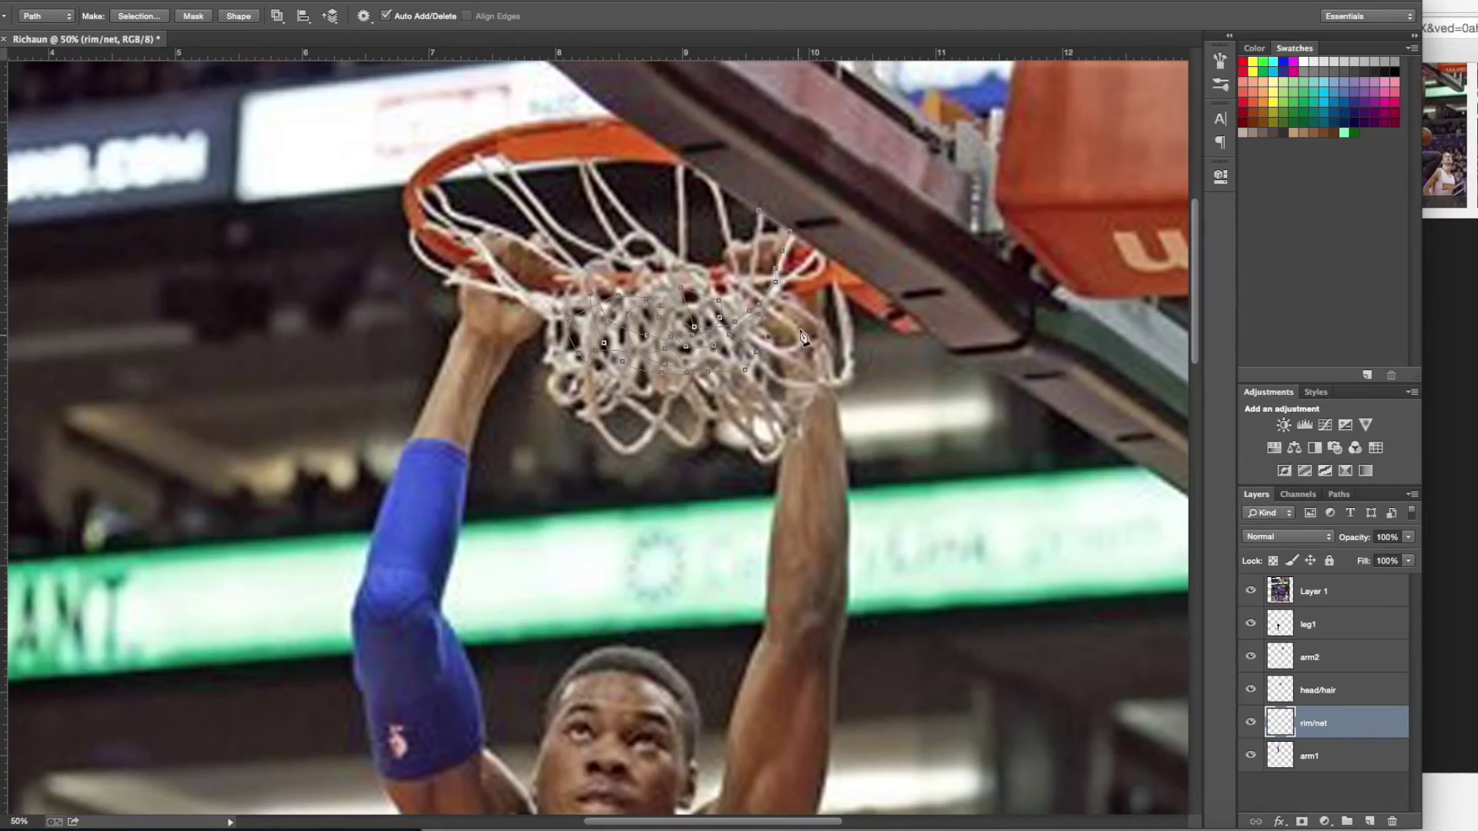
{"action": "right_click", "coordinate": [714, 297]}
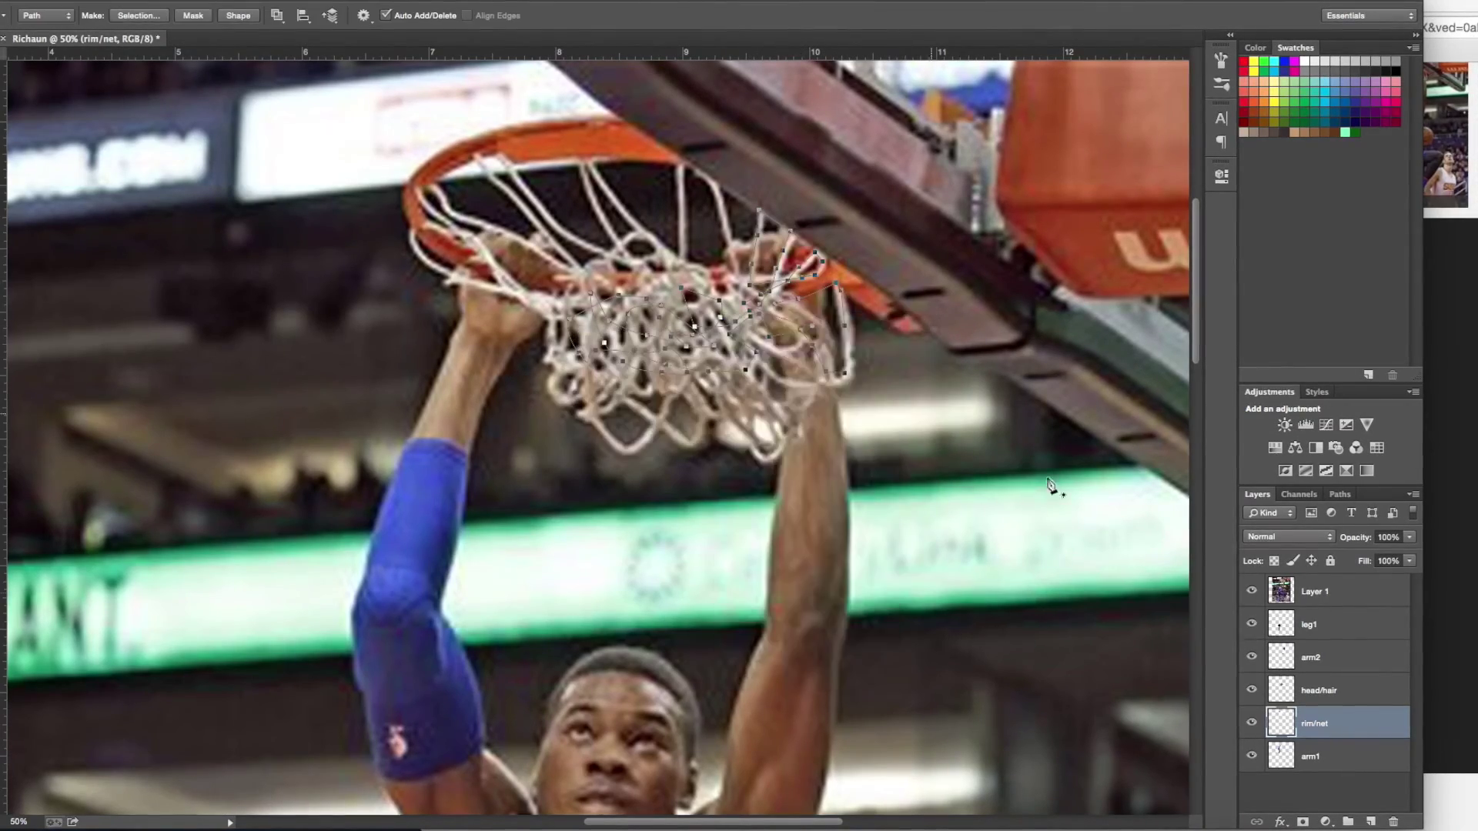
{"action": "left_click", "coordinate": [762, 331]}
{"action": "left_click", "coordinate": [1249, 590]}
{"action": "left_click", "coordinate": [1249, 590]}
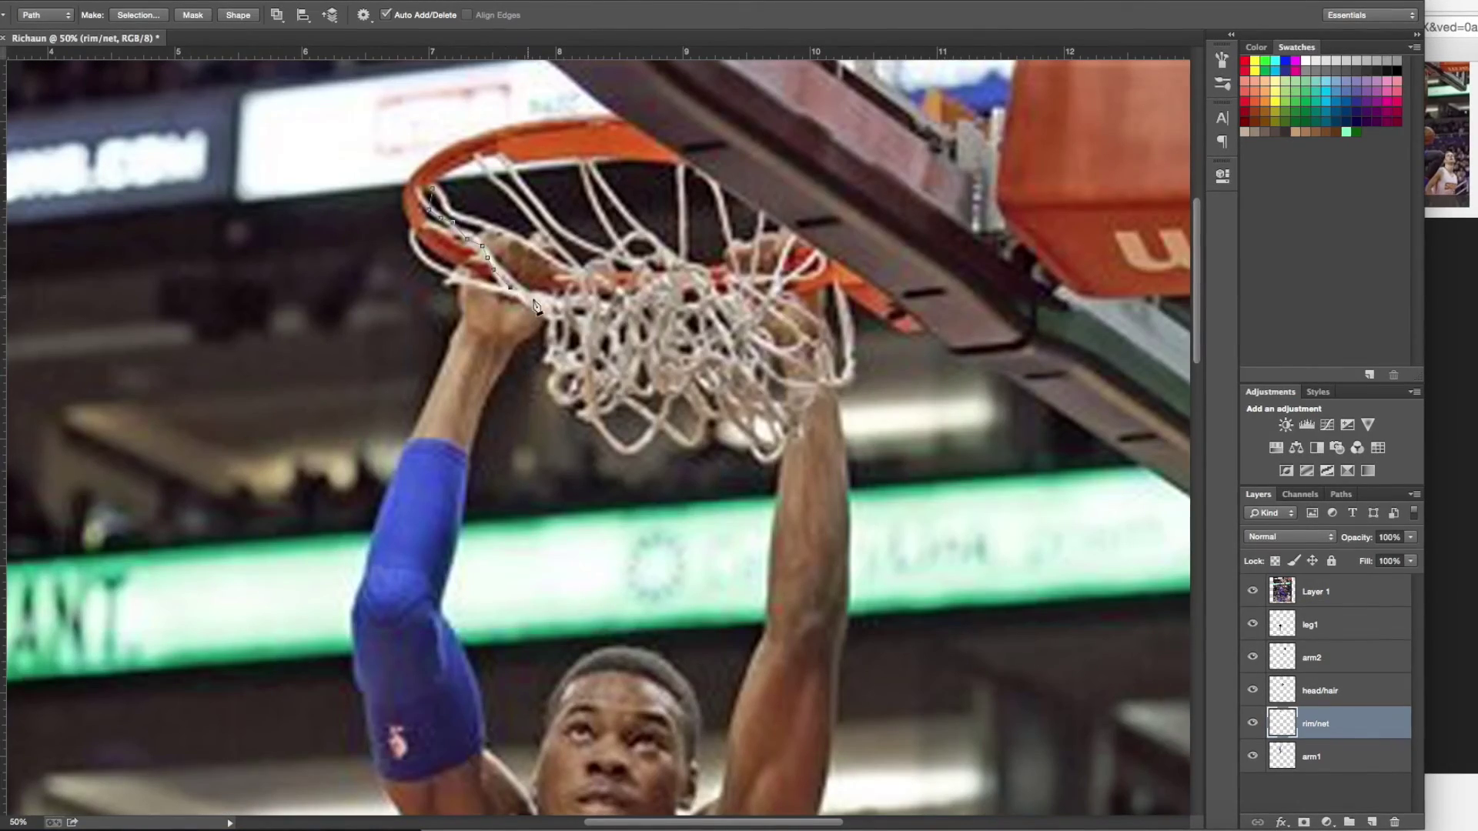
Check the white net on a temporary black layer, then move rim/net above the body layers.
{"action": "right_click", "coordinate": [783, 439]}
{"action": "left_click", "coordinate": [758, 397]}
{"action": "left_click", "coordinate": [1253, 590]}
{"action": "key", "text": "ctrl+alt+shift+n"}
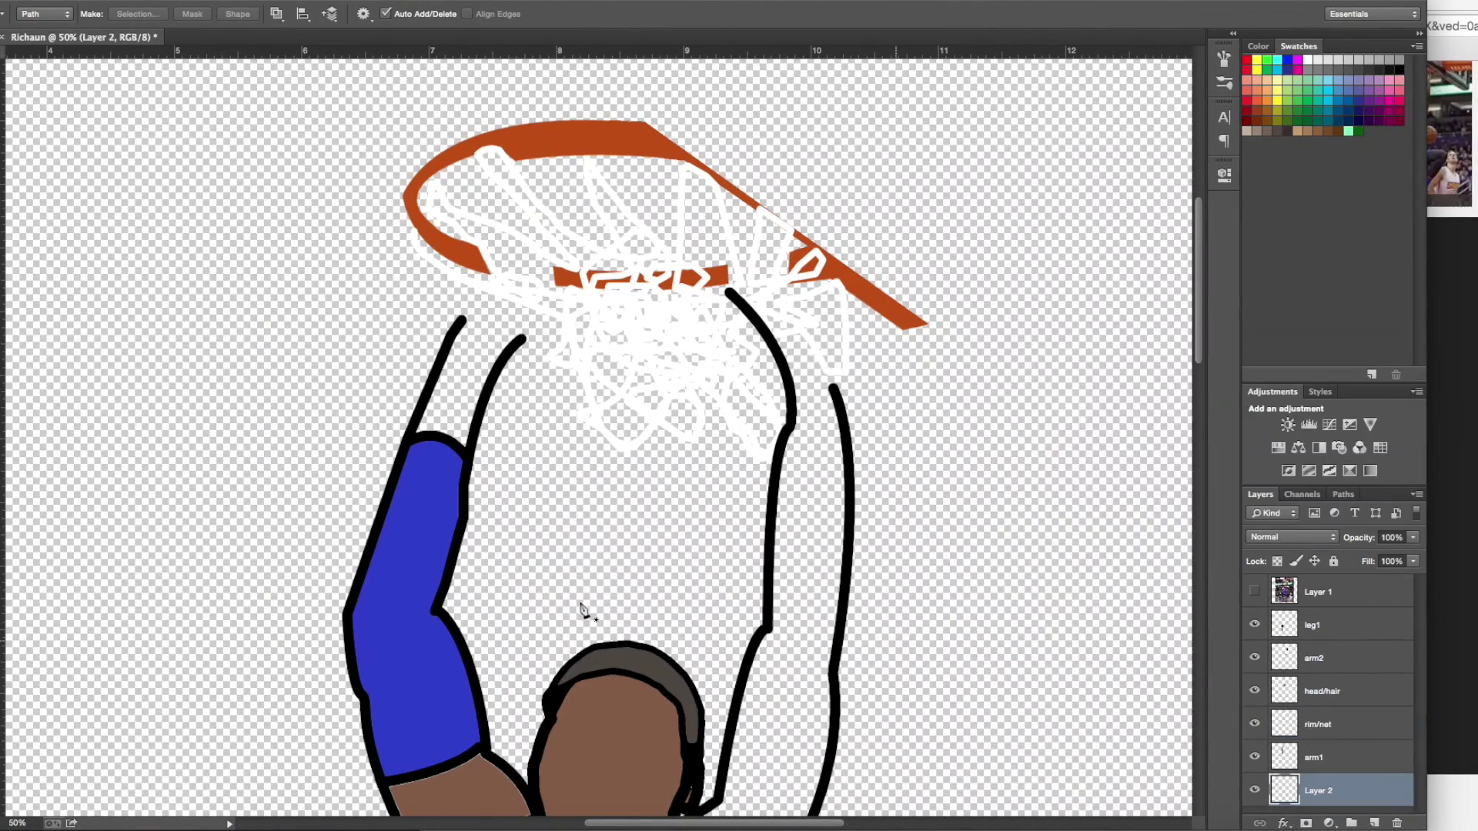
{"action": "key", "text": "alt+BackSpace"}
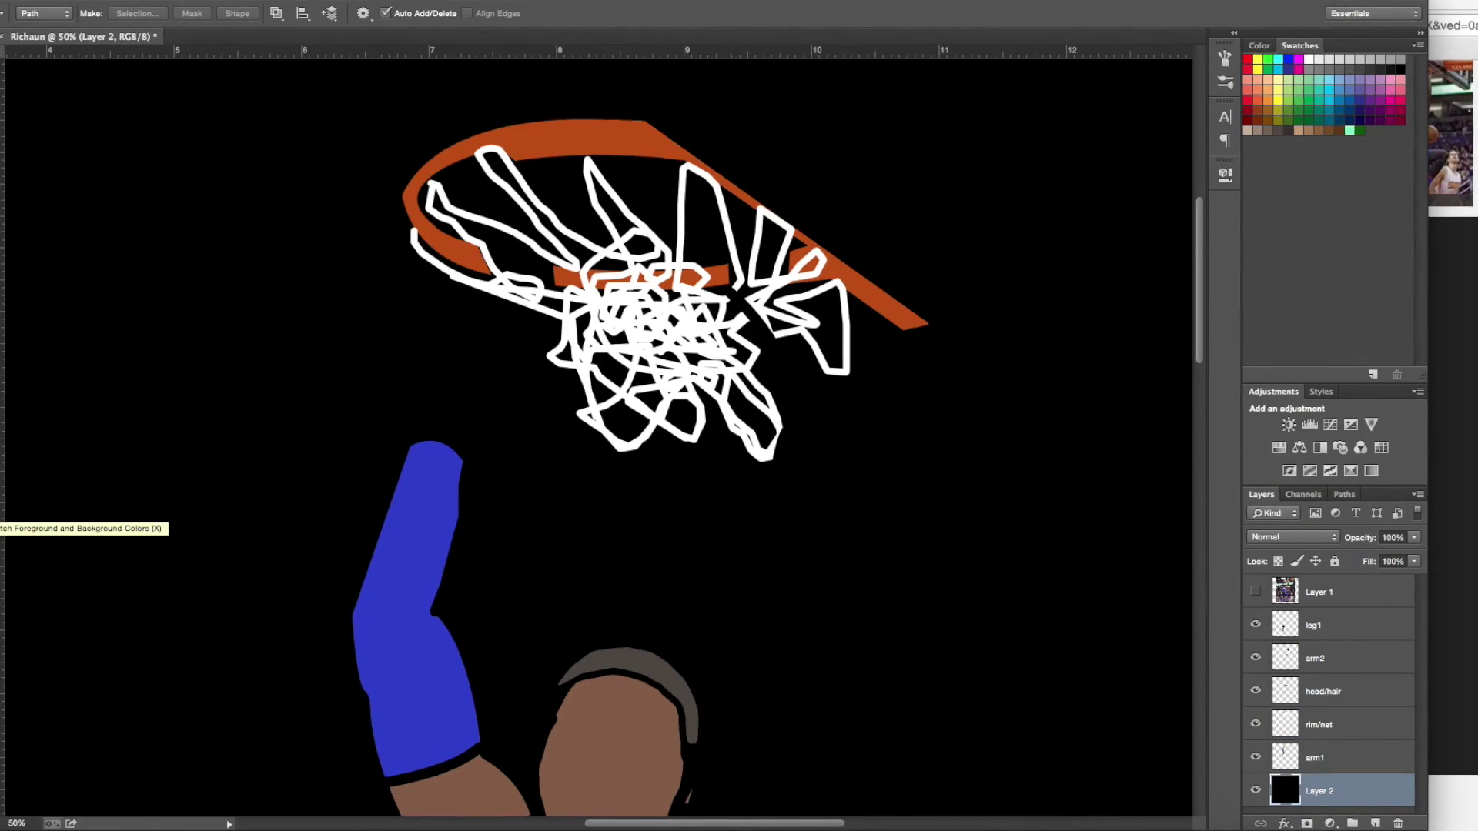
{"action": "key", "text": "alt+bracketright"}
{"action": "key", "text": "alt+bracketright"}
{"action": "left_click", "coordinate": [747, 304]}
{"action": "right_click", "coordinate": [724, 281]}
{"action": "left_click", "coordinate": [750, 329]}
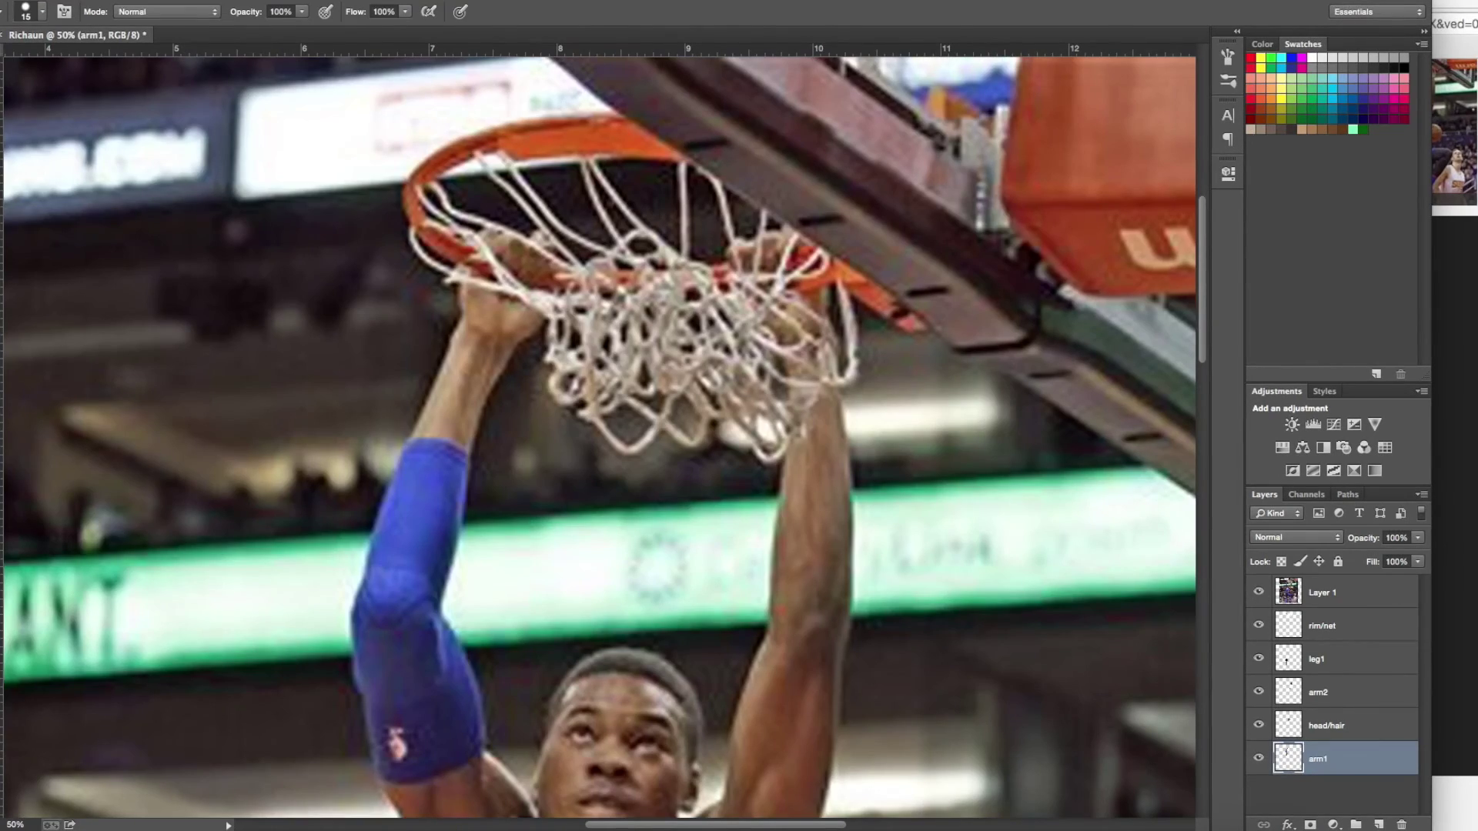
Stroke the traced left-hand outline gripping the rim in black.
{"action": "left_click", "coordinate": [1259, 592]}
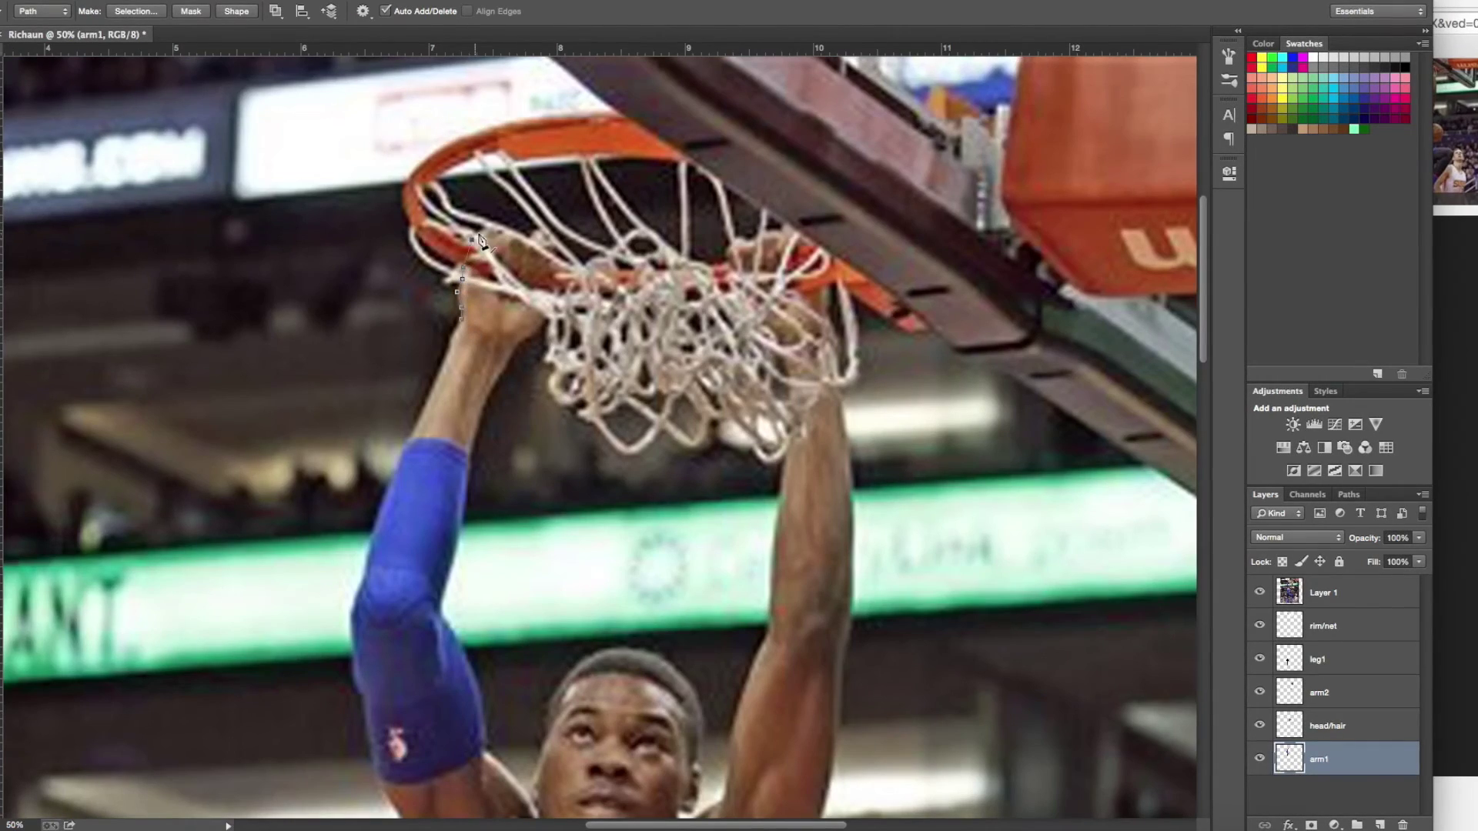
{"action": "right_click", "coordinate": [488, 291]}
{"action": "left_click", "coordinate": [480, 277]}
{"action": "right_click", "coordinate": [515, 395]}
{"action": "key", "text": "Escape"}
{"action": "key", "text": "b"}
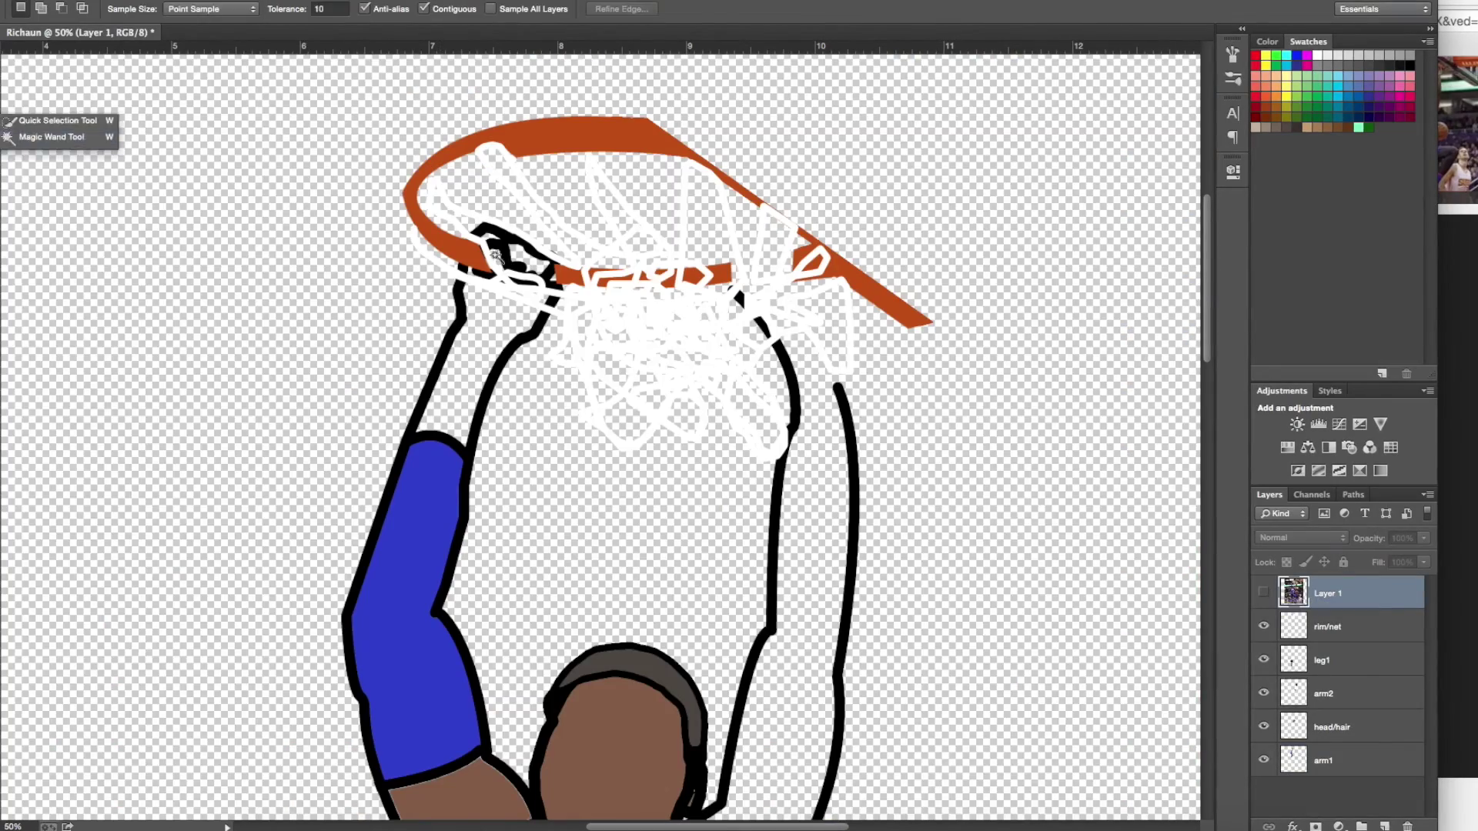
Paint the left forearm and hand brown on arm1, expanding the selection by 3 px.
{"action": "left_click", "coordinate": [1323, 760]}
{"action": "left_click", "coordinate": [254, 9]}
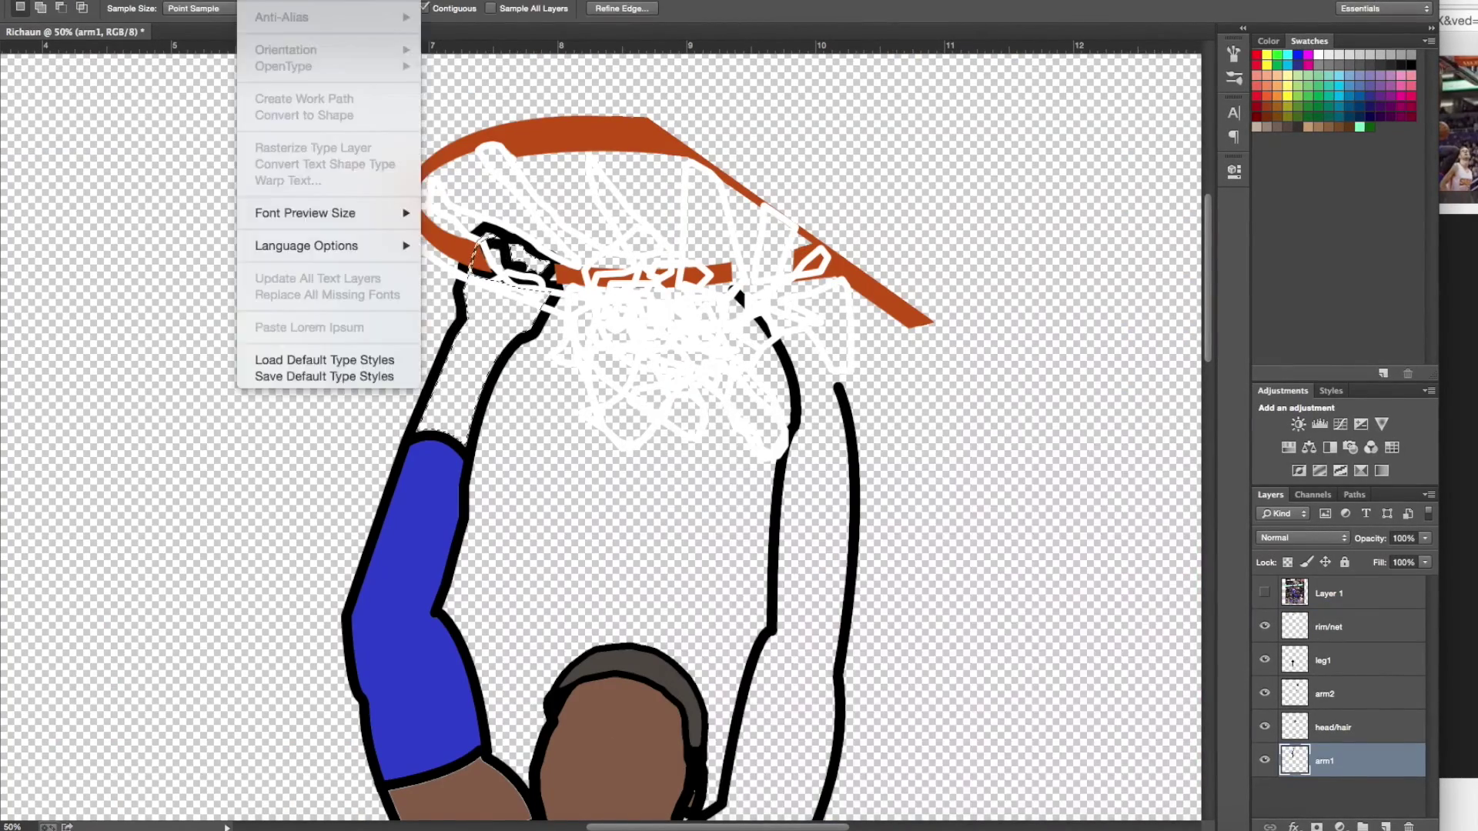
{"action": "key", "text": "Escape"}
{"action": "key", "text": "b"}
{"action": "left_click_drag", "start_coordinate": [500, 300], "coordinate": [439, 431]}
{"action": "right_click", "coordinate": [442, 427]}
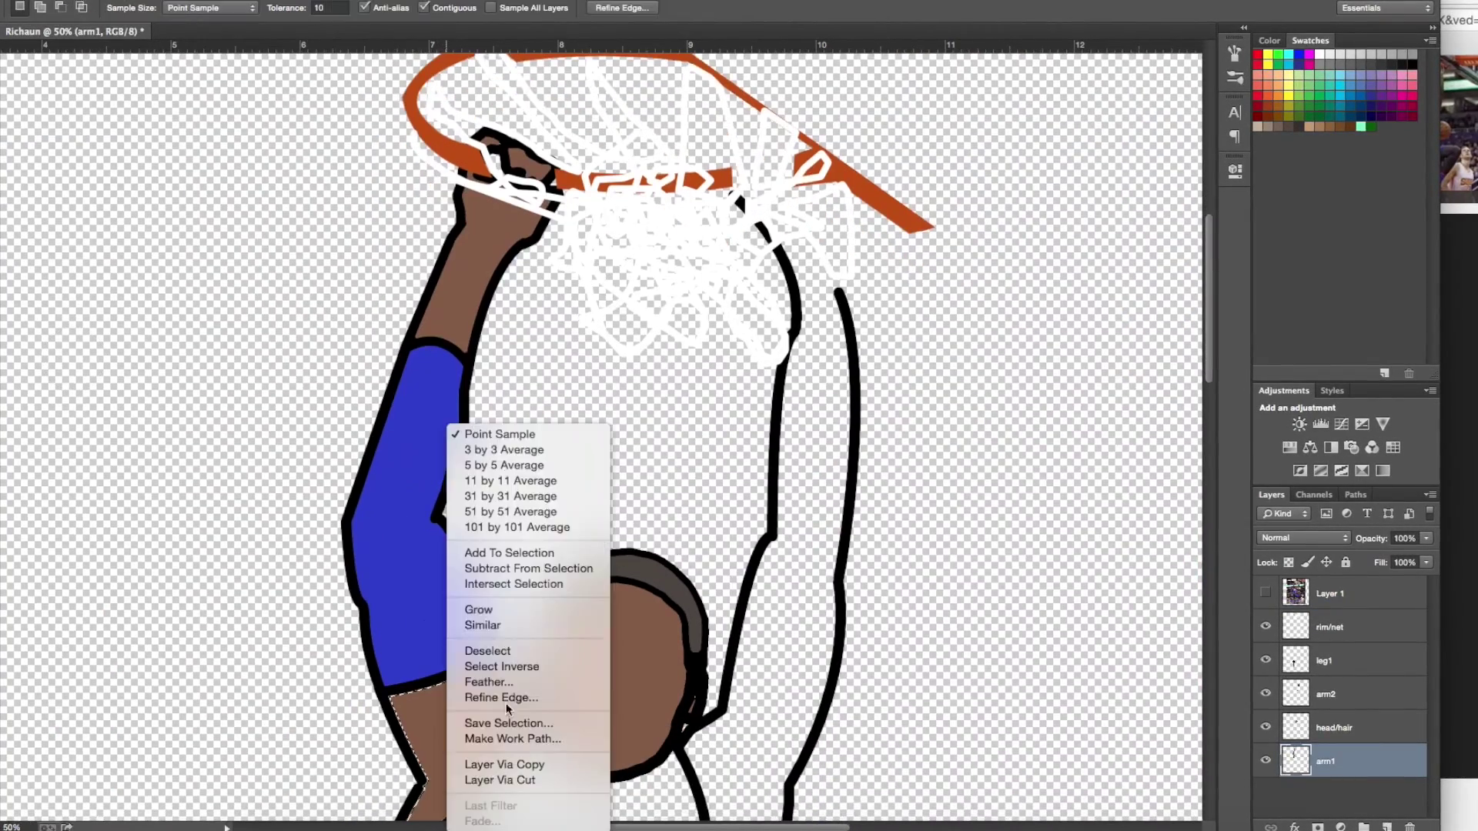
{"action": "key", "text": "Return"}
{"action": "scroll", "coordinate": [446, 544], "scroll_direction": "down", "scroll_amount": 3}
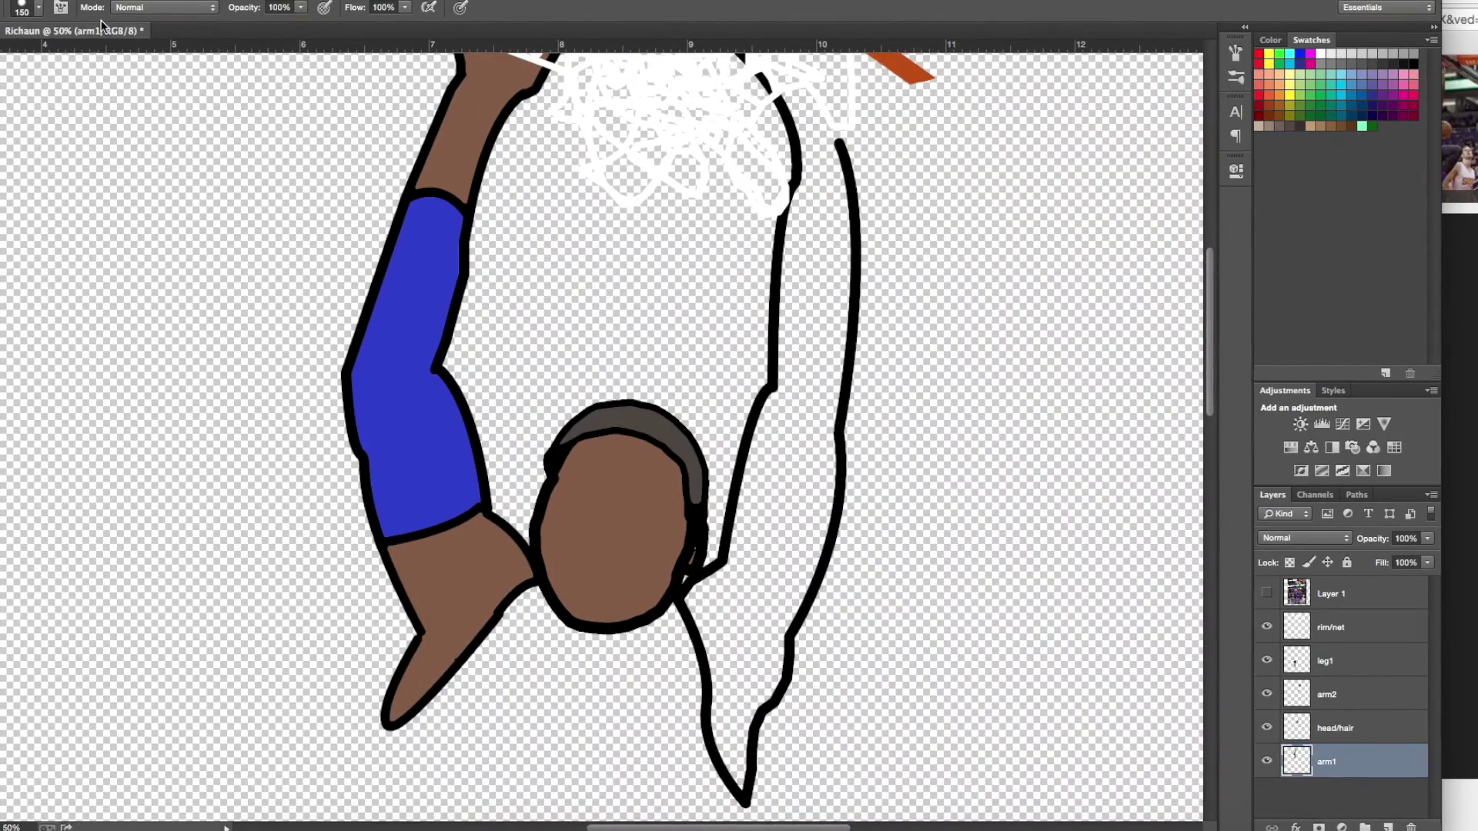
{"action": "key", "text": "ctrl+0"}
{"action": "key", "text": "ctrl+plus"}
{"action": "key", "text": "ctrl+plus"}
{"action": "left_click", "coordinate": [1266, 593]}
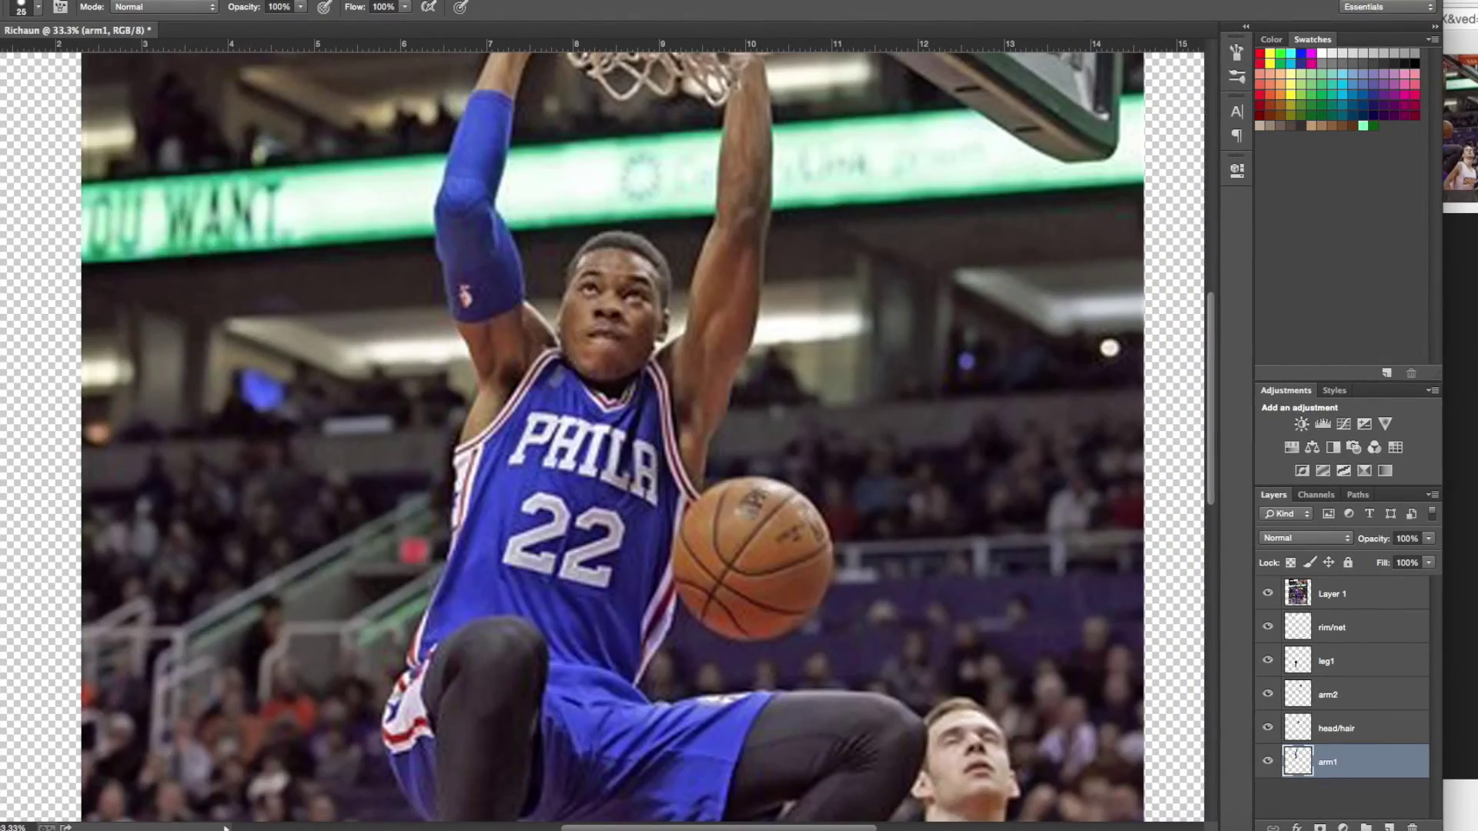
Trace the right hand on the net in arm2, stroke it black, and delete the path.
{"action": "key", "text": "p"}
{"action": "scroll", "coordinate": [616, 431], "scroll_direction": "up", "scroll_amount": 3}
{"action": "key", "text": "ctrl+plus"}
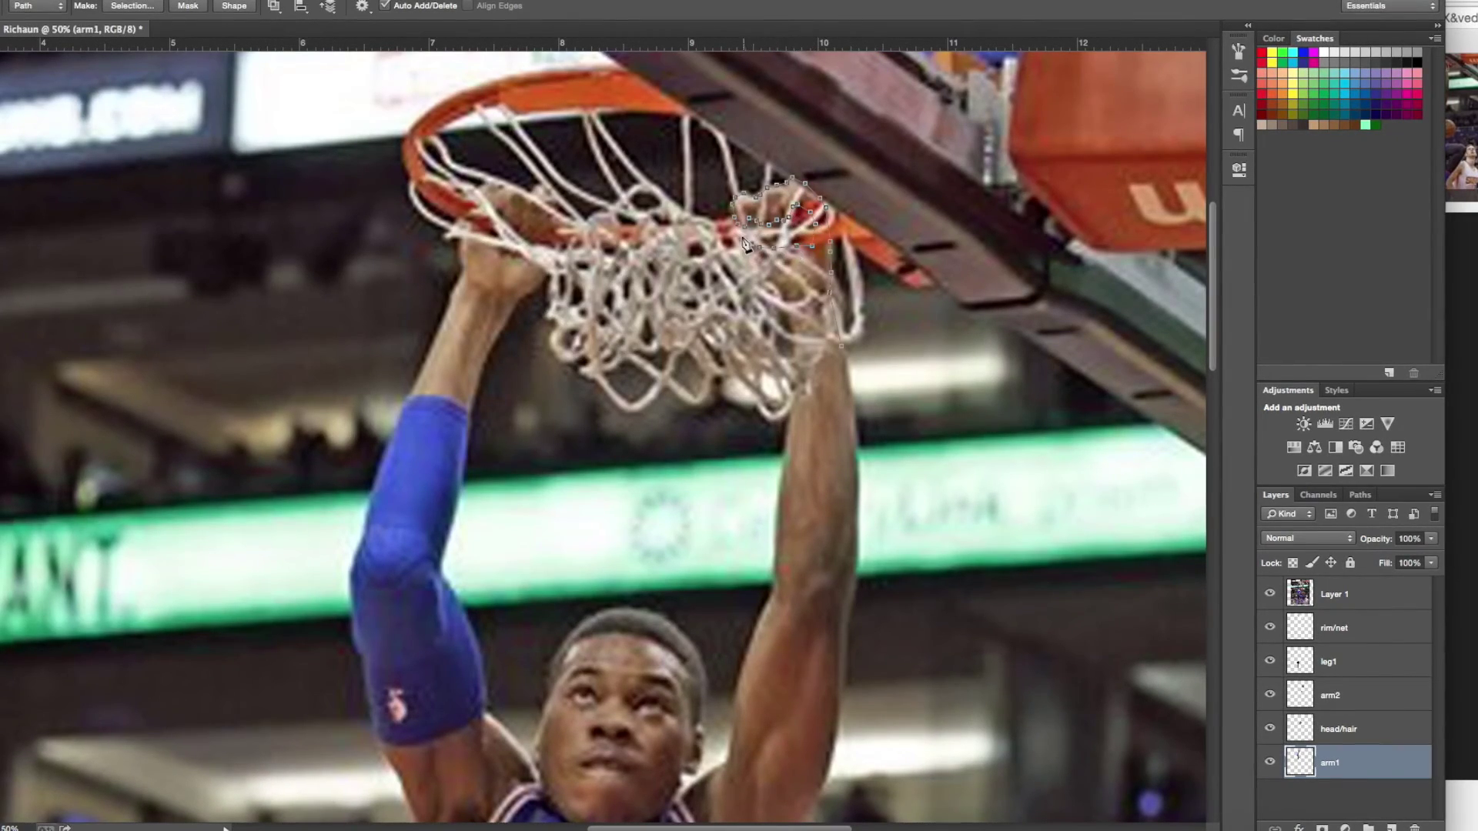
{"action": "left_click", "coordinate": [1270, 594]}
{"action": "left_click", "coordinate": [1270, 593]}
{"action": "left_click", "coordinate": [1335, 627]}
{"action": "left_click", "coordinate": [1335, 695]}
{"action": "right_click", "coordinate": [754, 284]}
{"action": "left_click", "coordinate": [809, 393]}
{"action": "left_click", "coordinate": [914, 392]}
{"action": "right_click", "coordinate": [754, 285]}
{"action": "left_click", "coordinate": [798, 378]}
Pick brown, paint the right arm, then reselect the arm1 area for painting.
{"action": "left_click", "coordinate": [1111, 456]}
{"action": "key", "text": "w"}
{"action": "key", "text": "b"}
{"action": "mouse_move", "coordinate": [778, 59]}
{"action": "left_mouse_down"}
{"action": "mouse_move", "coordinate": [768, 610]}
{"action": "mouse_move", "coordinate": [739, 770]}
{"action": "left_mouse_up"}
{"action": "scroll", "coordinate": [170, 129], "scroll_direction": "up", "scroll_amount": 3}
{"action": "key", "text": "ctrl+d"}
{"action": "key", "text": "w"}
{"action": "left_click", "coordinate": [1335, 765]}
{"action": "left_click", "coordinate": [308, 2]}
{"action": "key", "text": "Escape"}
{"action": "left_click", "coordinate": [1111, 456]}
{"action": "key", "text": "b"}
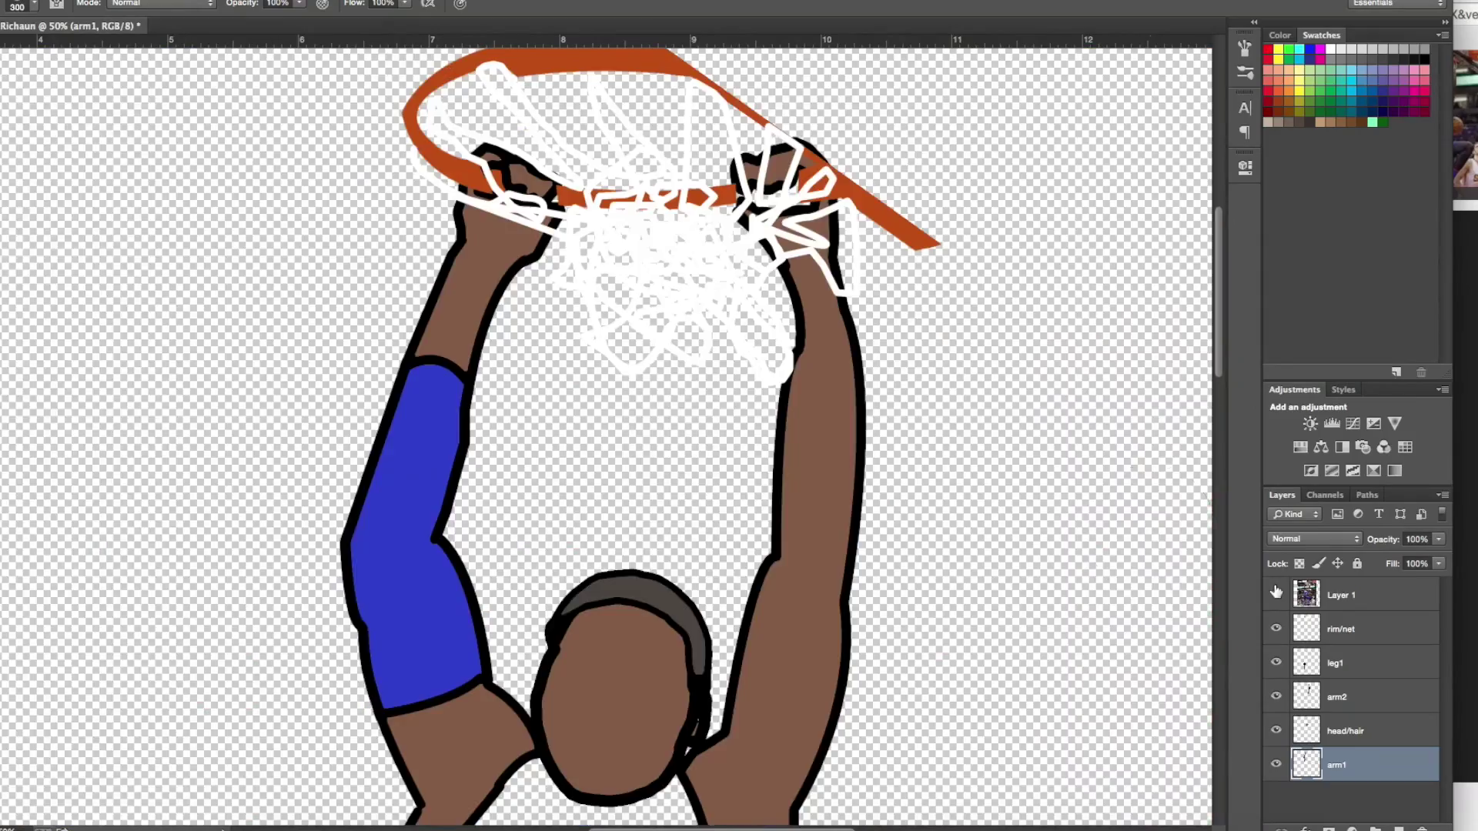
Expand the arm2 selection and finish colouring the second arm brown.
{"action": "left_click", "coordinate": [1276, 591]}
{"action": "key", "text": "ctrl+0"}
{"action": "key", "text": "ctrl+plus"}
{"action": "key", "text": "ctrl+plus"}
{"action": "key", "text": "w"}
{"action": "left_click", "coordinate": [945, 328], "text": "ctrl"}
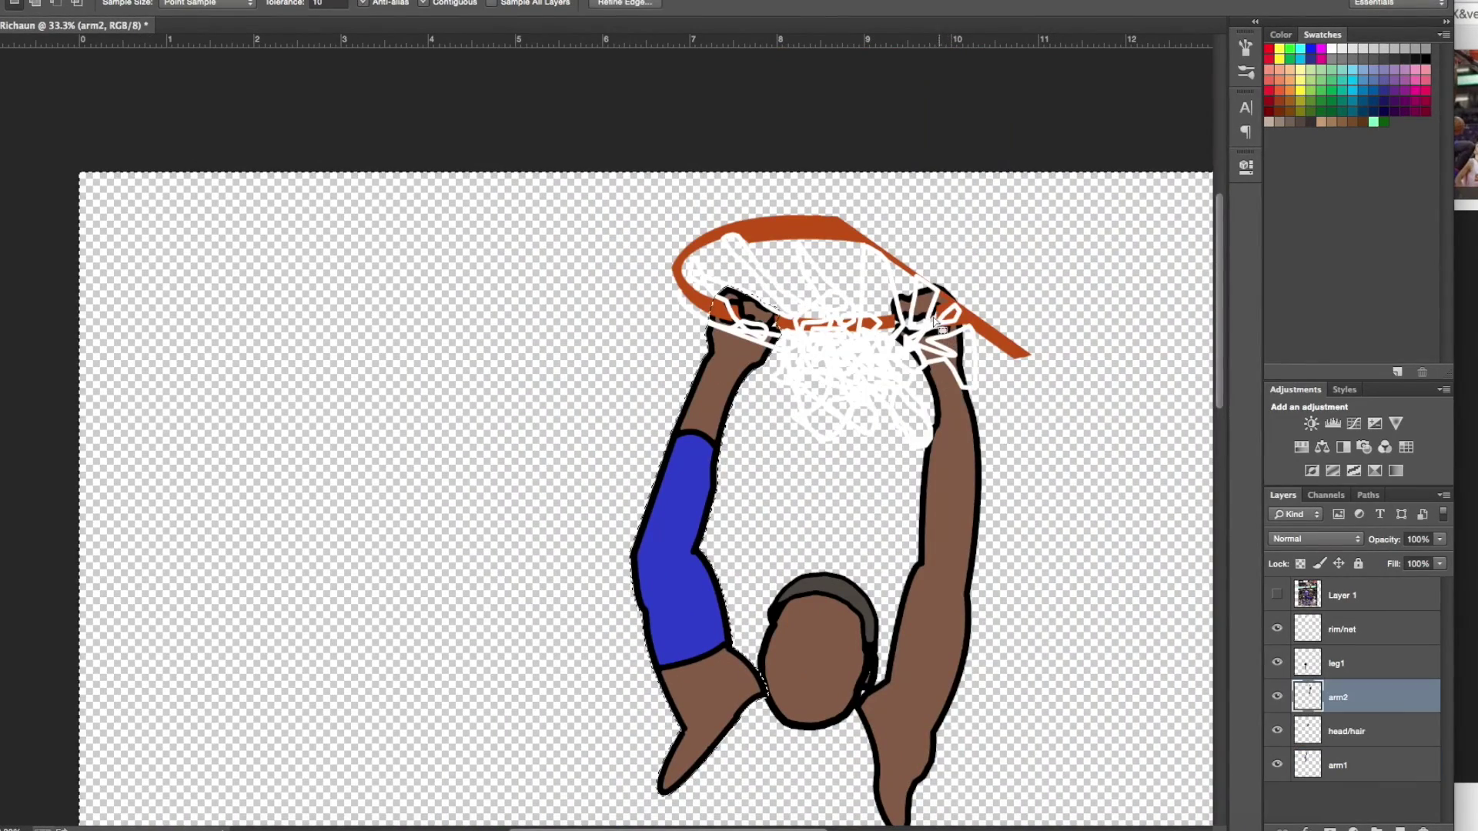
{"action": "left_click", "coordinate": [308, 1]}
{"action": "left_click", "coordinate": [523, 262]}
{"action": "key", "text": "Return"}
{"action": "key", "text": "b"}
{"action": "key", "text": "ctrl+0"}
{"action": "left_click", "coordinate": [1277, 595]}
Create a new layer named leg2.
{"action": "key", "text": "ctrl+shift+n"}
{"action": "type", "text": "leg2"}
{"action": "key", "text": "Return"}
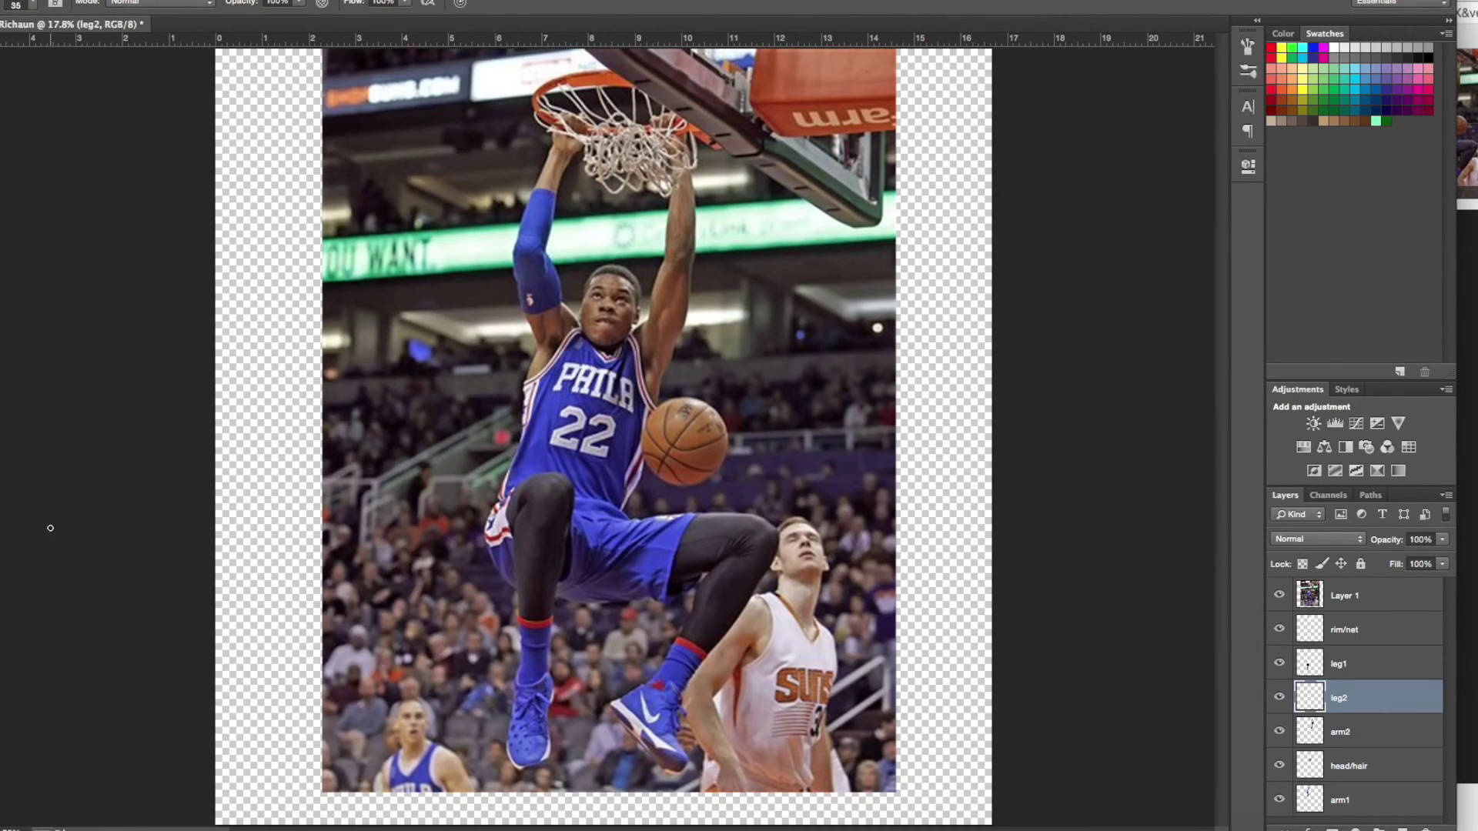
Trace the second thigh outline and paint its inside black.
{"action": "key", "text": "p"}
{"action": "left_click", "coordinate": [762, 524]}
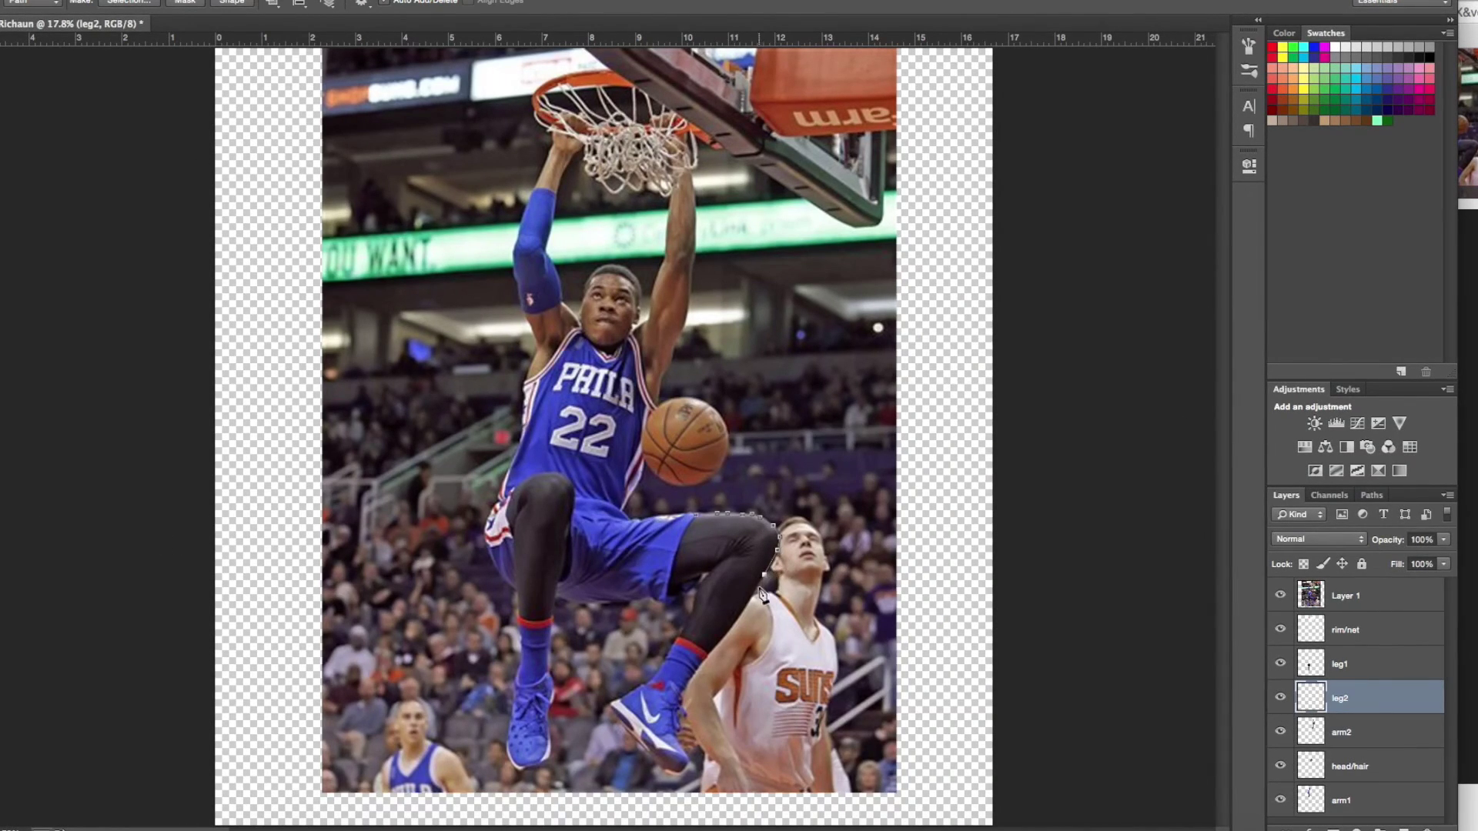
{"action": "left_click", "coordinate": [670, 583]}
{"action": "left_click", "coordinate": [697, 514]}
{"action": "right_click", "coordinate": [673, 554]}
{"action": "left_click", "coordinate": [692, 690]}
{"action": "left_click", "coordinate": [710, 568]}
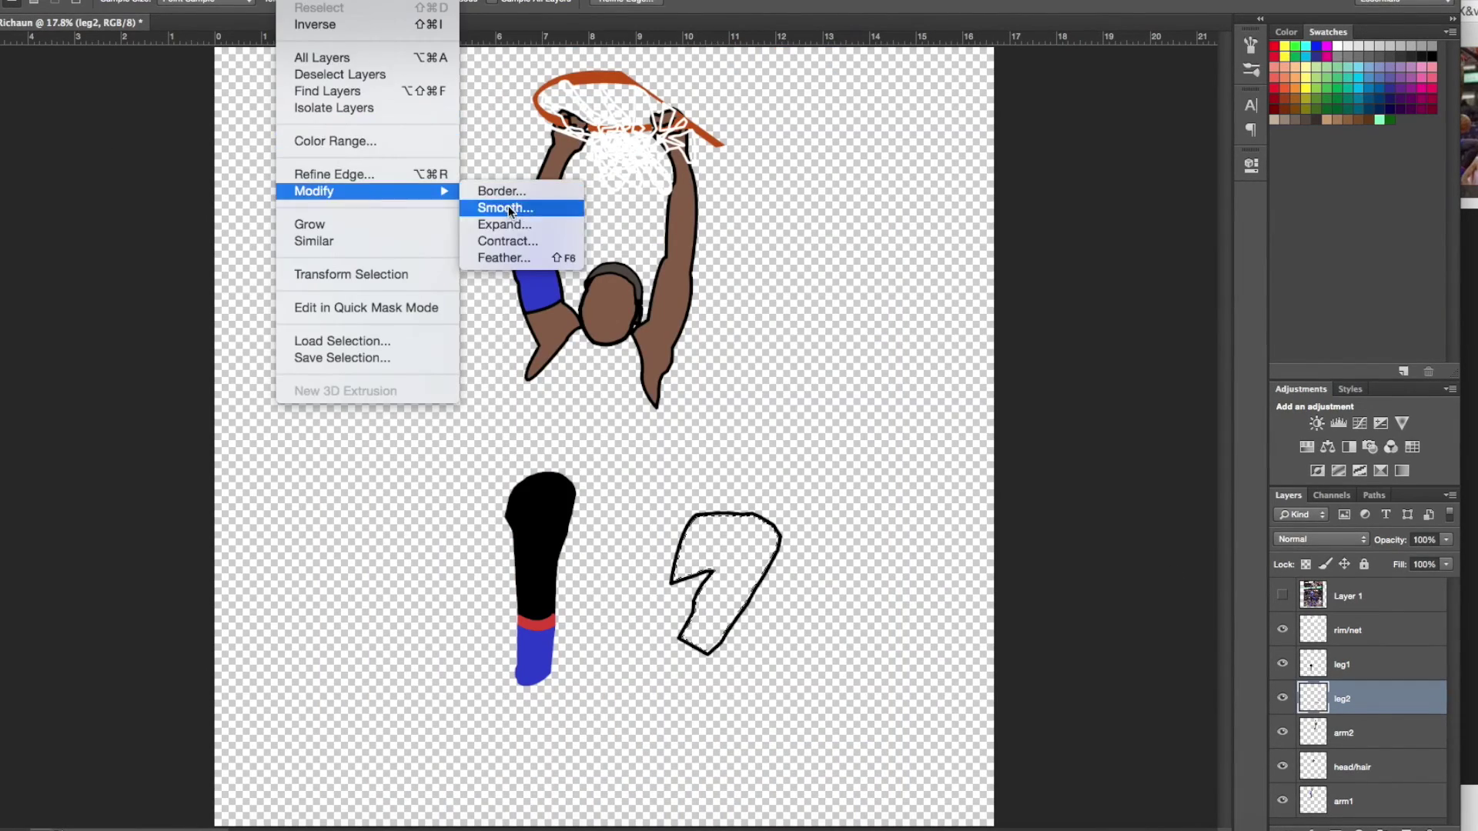
{"action": "key", "text": "b"}
{"action": "left_click_drag", "start_coordinate": [785, 538], "coordinate": [752, 646]}
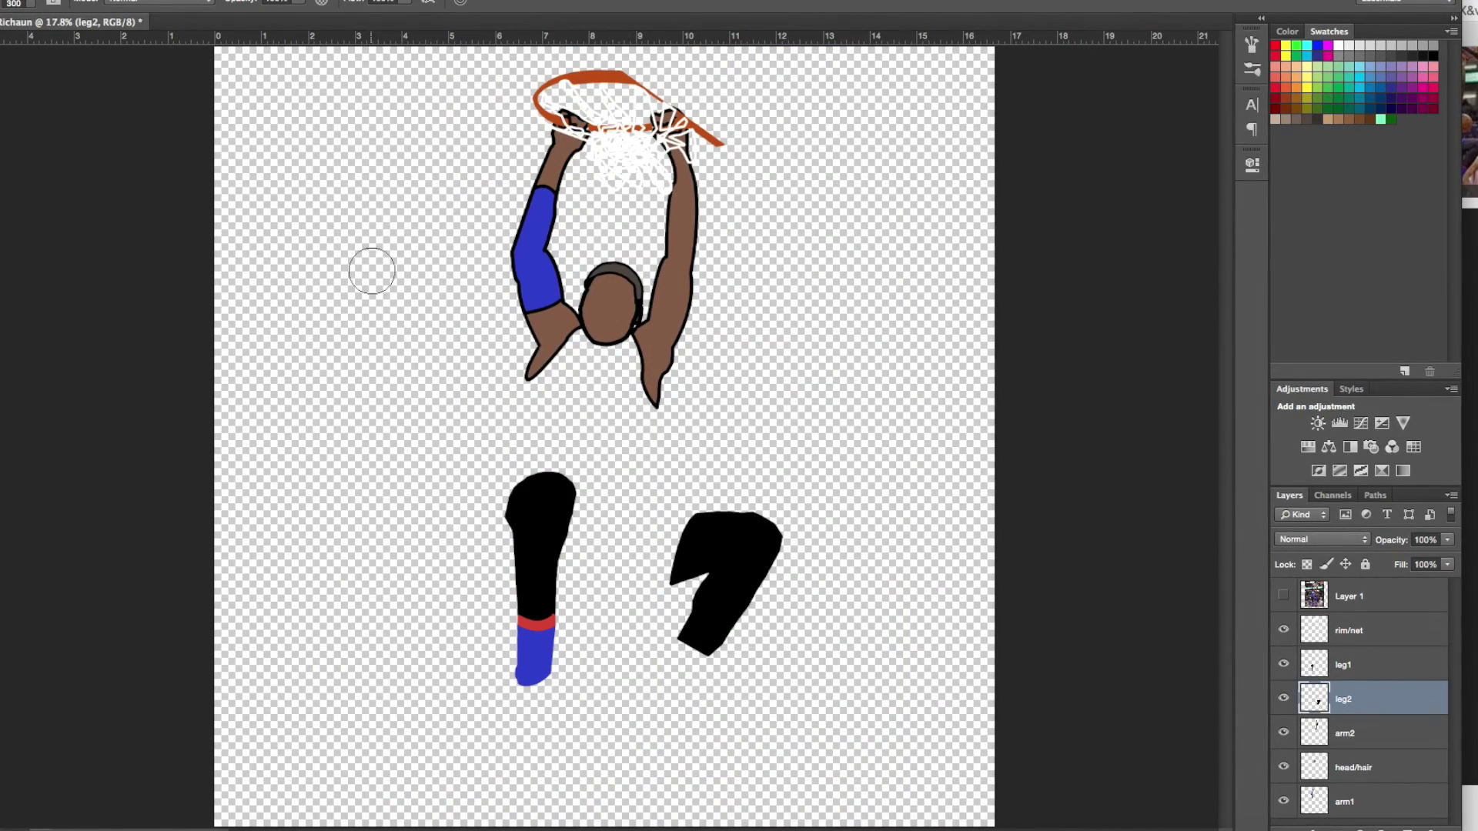
Fill the second leg's sock cuff outline with red.
{"action": "left_click", "coordinate": [1283, 596]}
{"action": "key", "text": "ctrl+plus"}
{"action": "key", "text": "ctrl+plus"}
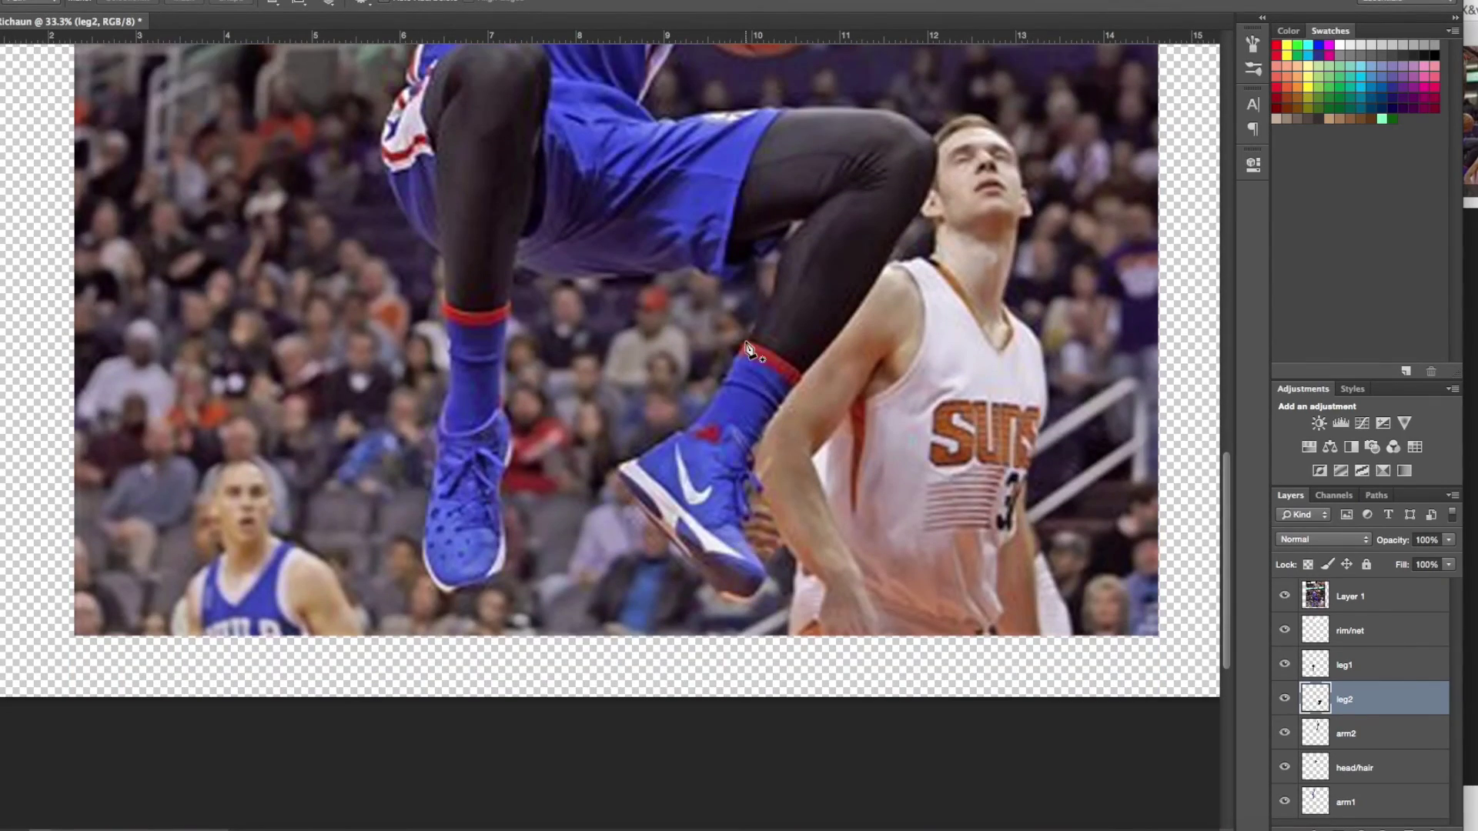
{"action": "left_click", "coordinate": [1285, 595]}
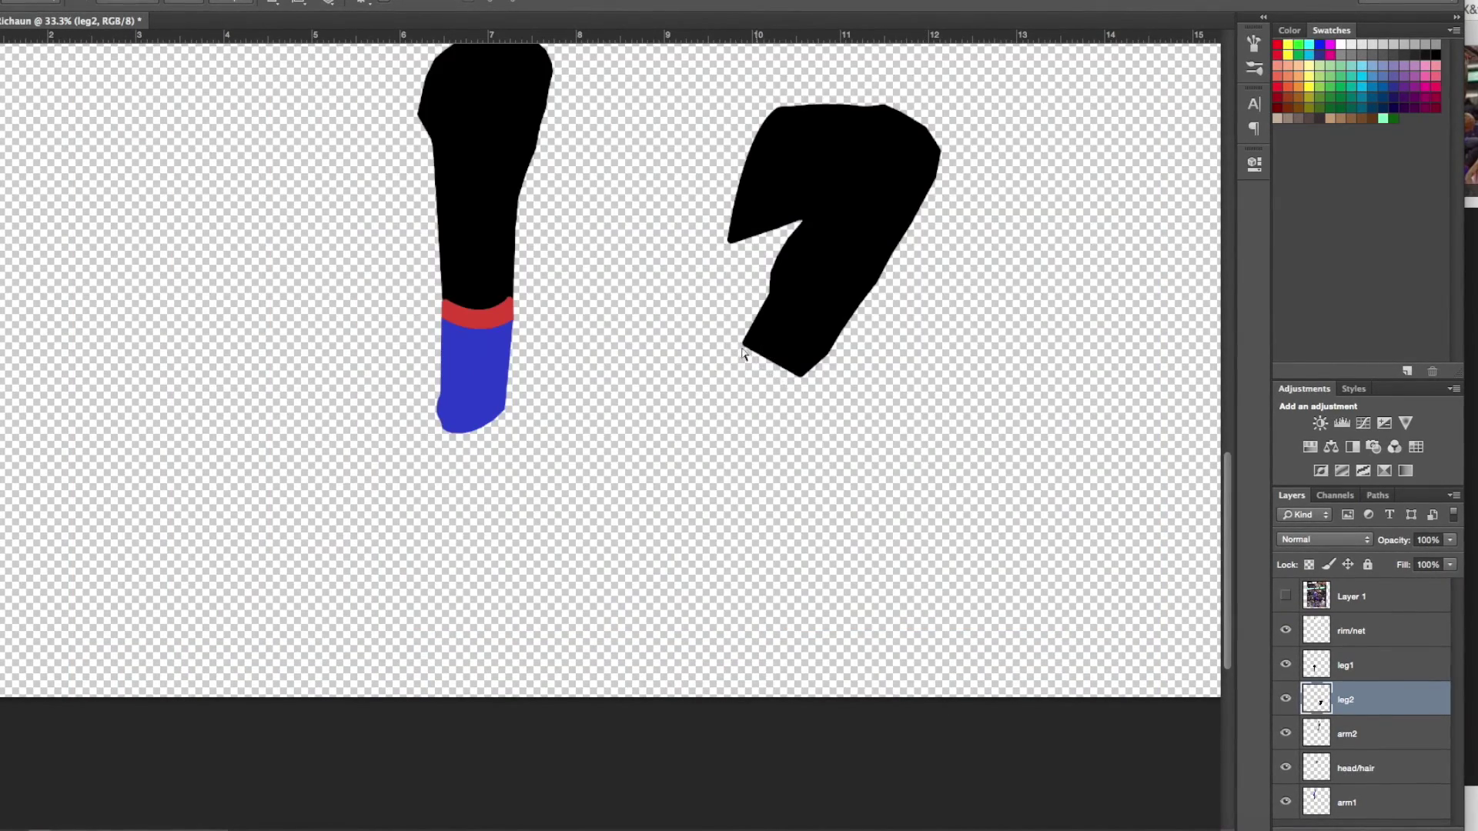
{"action": "right_click", "coordinate": [751, 354]}
{"action": "key", "text": "Escape"}
{"action": "key", "text": "ctrl+plus"}
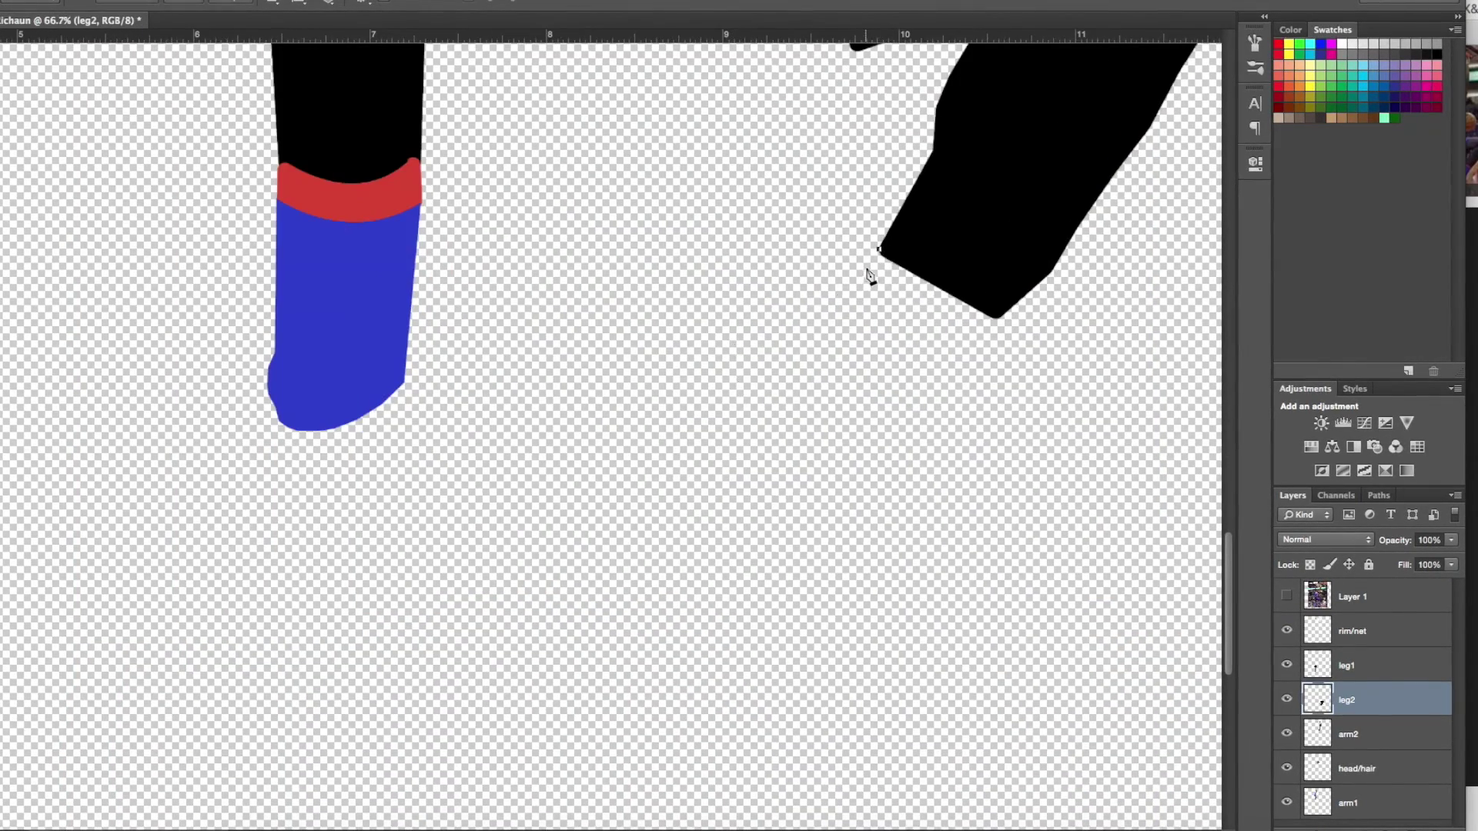
{"action": "right_click", "coordinate": [989, 344]}
{"action": "left_click", "coordinate": [916, 392]}
{"action": "left_click", "coordinate": [1389, 275]}
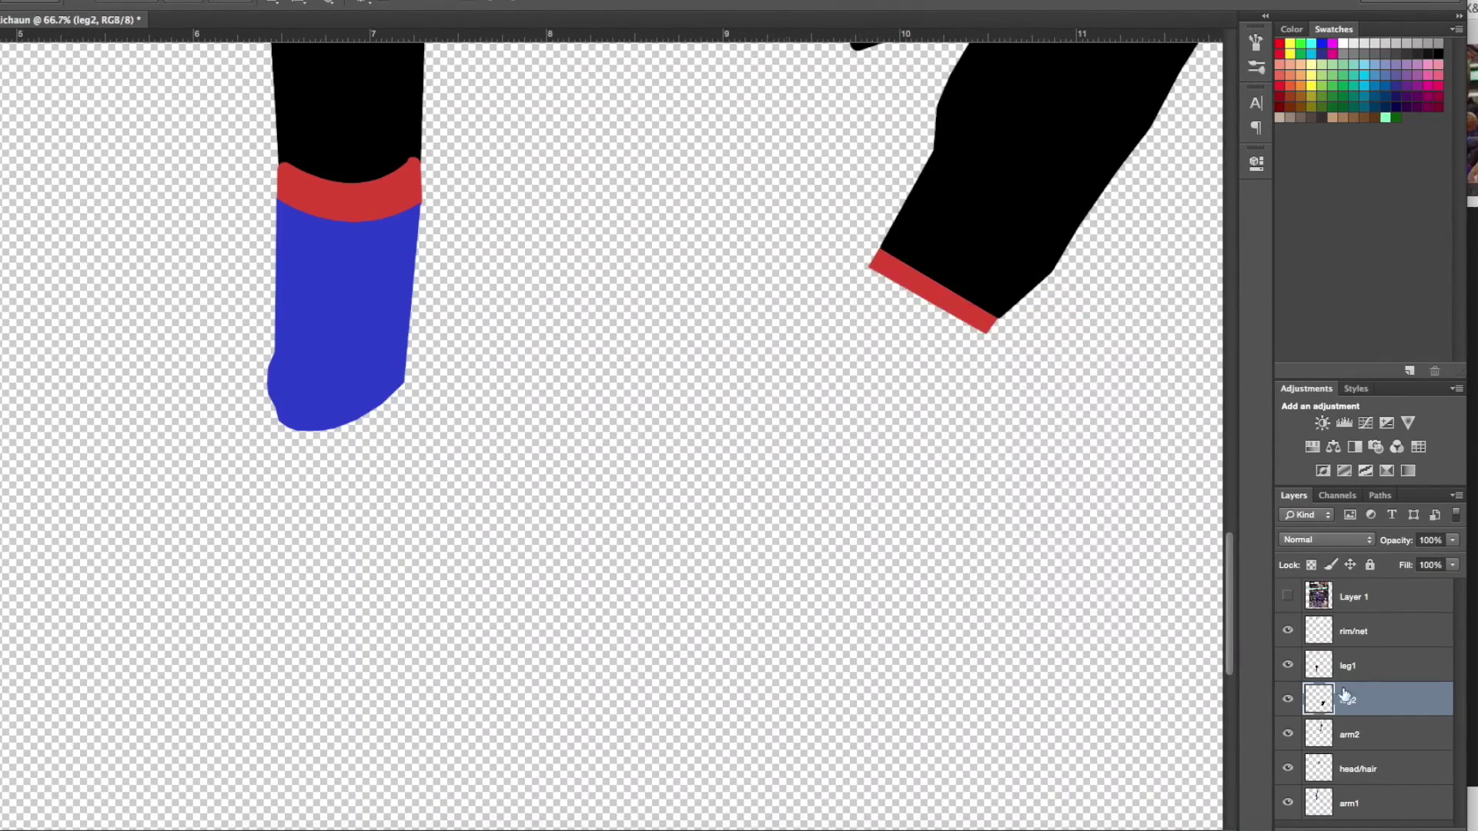
Fill the sock below the cuff blue and remove the finished sock outline.
{"action": "left_click", "coordinate": [1288, 596]}
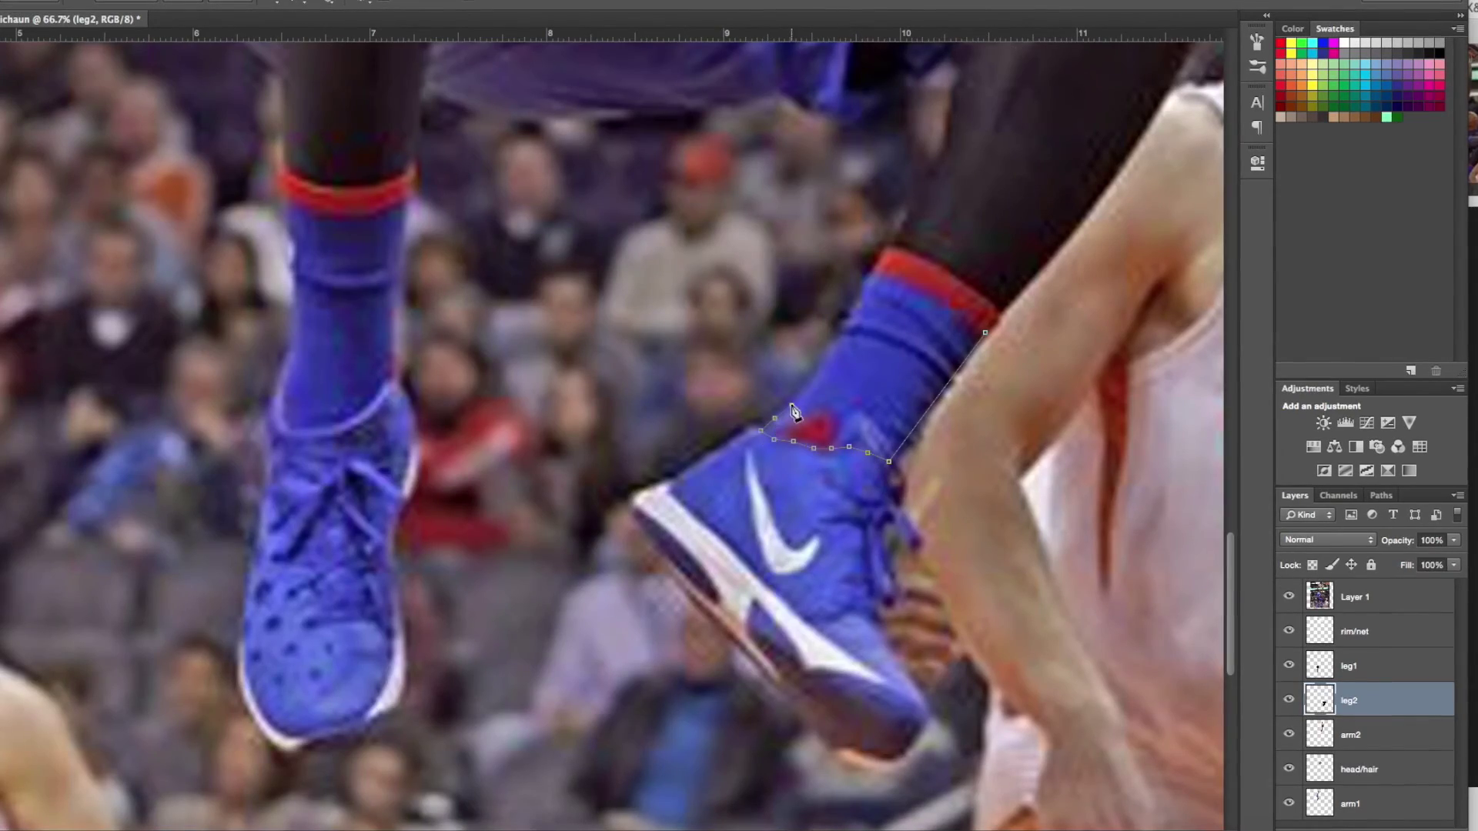
{"action": "left_click", "coordinate": [1288, 596]}
{"action": "key", "text": "ctrl+plus"}
{"action": "key", "text": "ctrl+plus"}
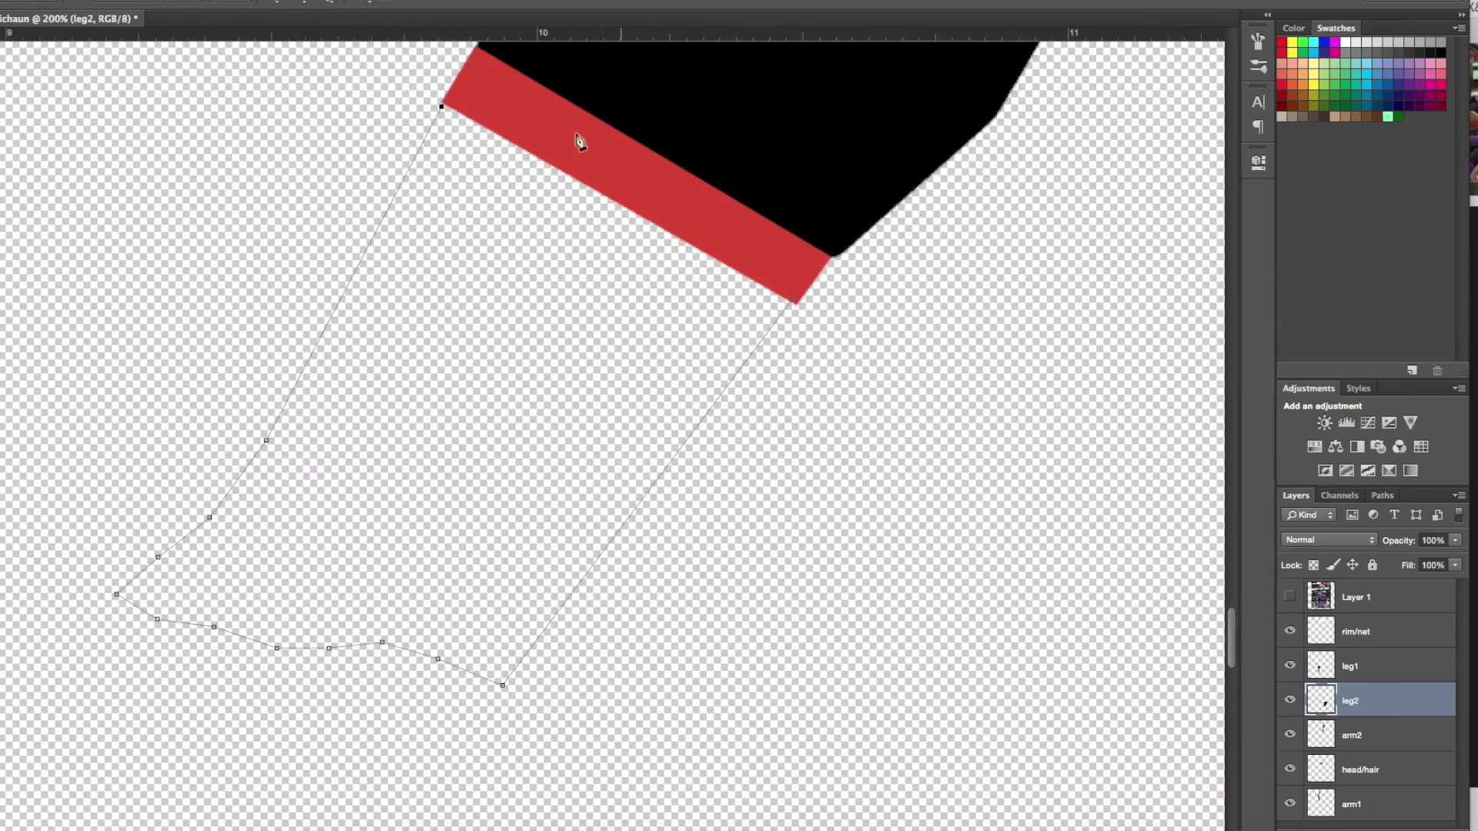
{"action": "key", "text": "alt+BackSpace"}
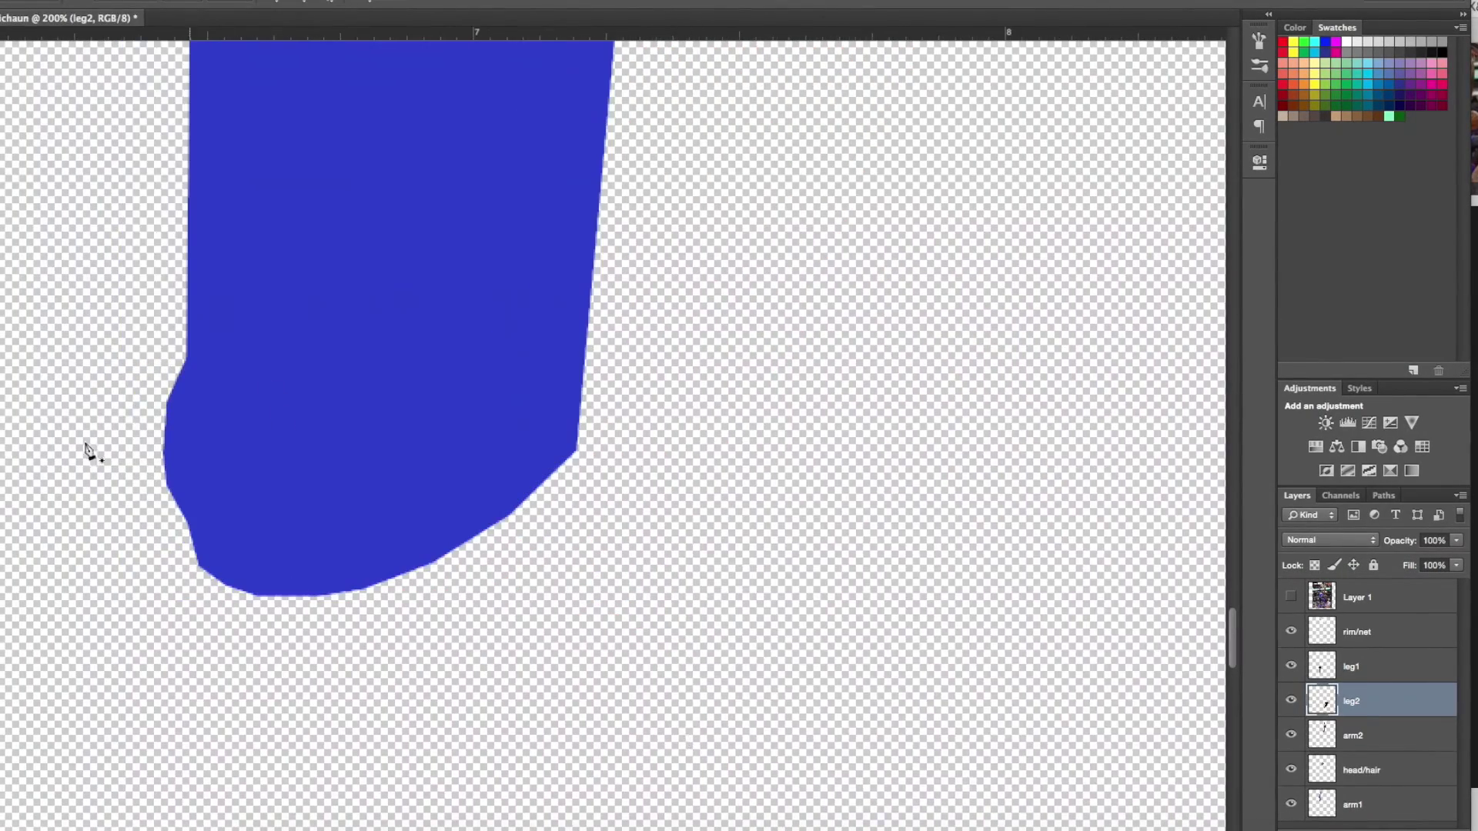
{"action": "right_click", "coordinate": [866, 440]}
{"action": "key", "text": "Escape"}
{"action": "key", "text": "alt+BackSpace"}
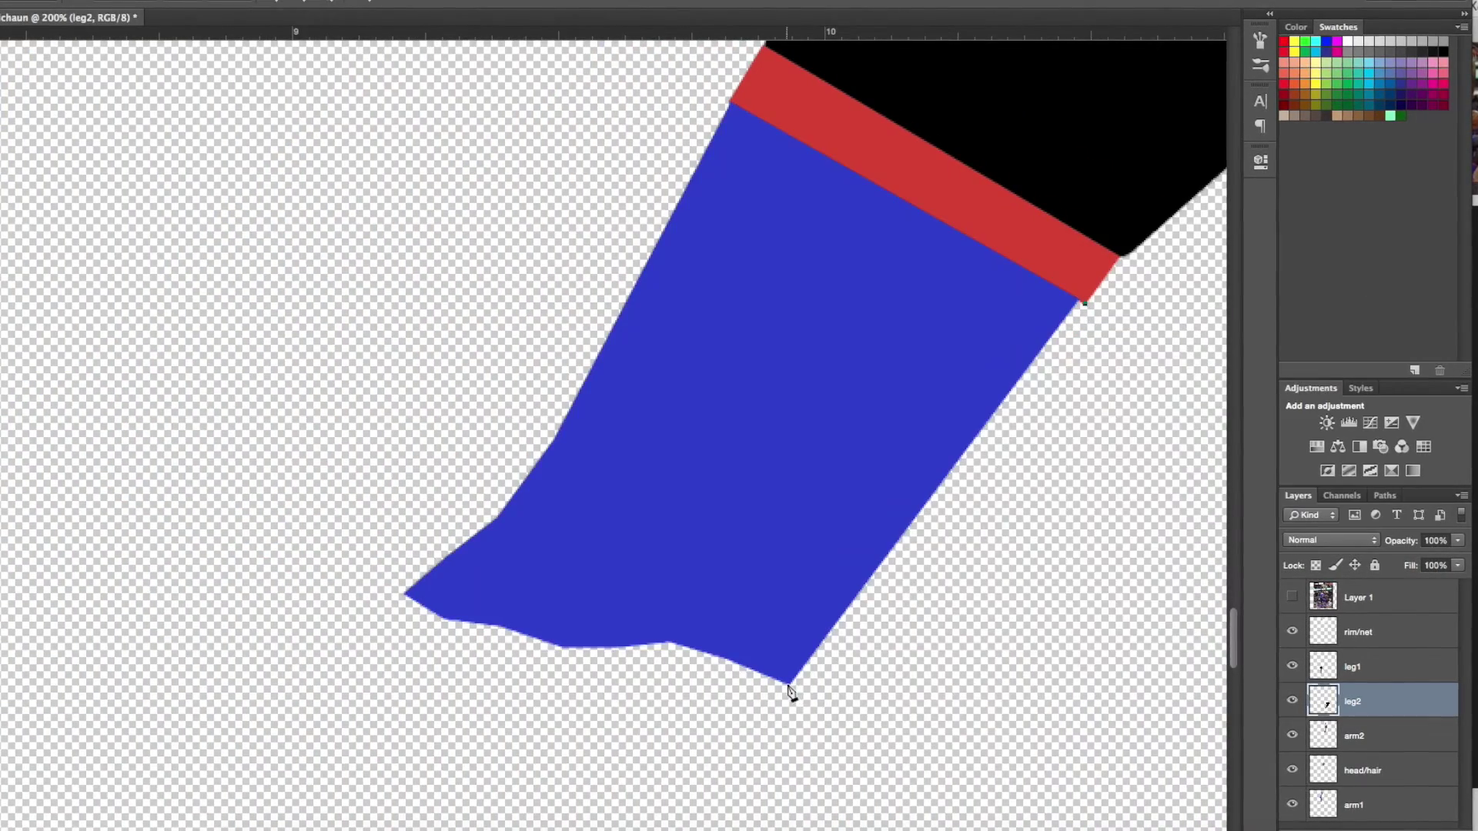
{"action": "right_click", "coordinate": [1078, 303]}
{"action": "key", "text": "Escape"}
{"action": "key", "text": "ctrl+0"}
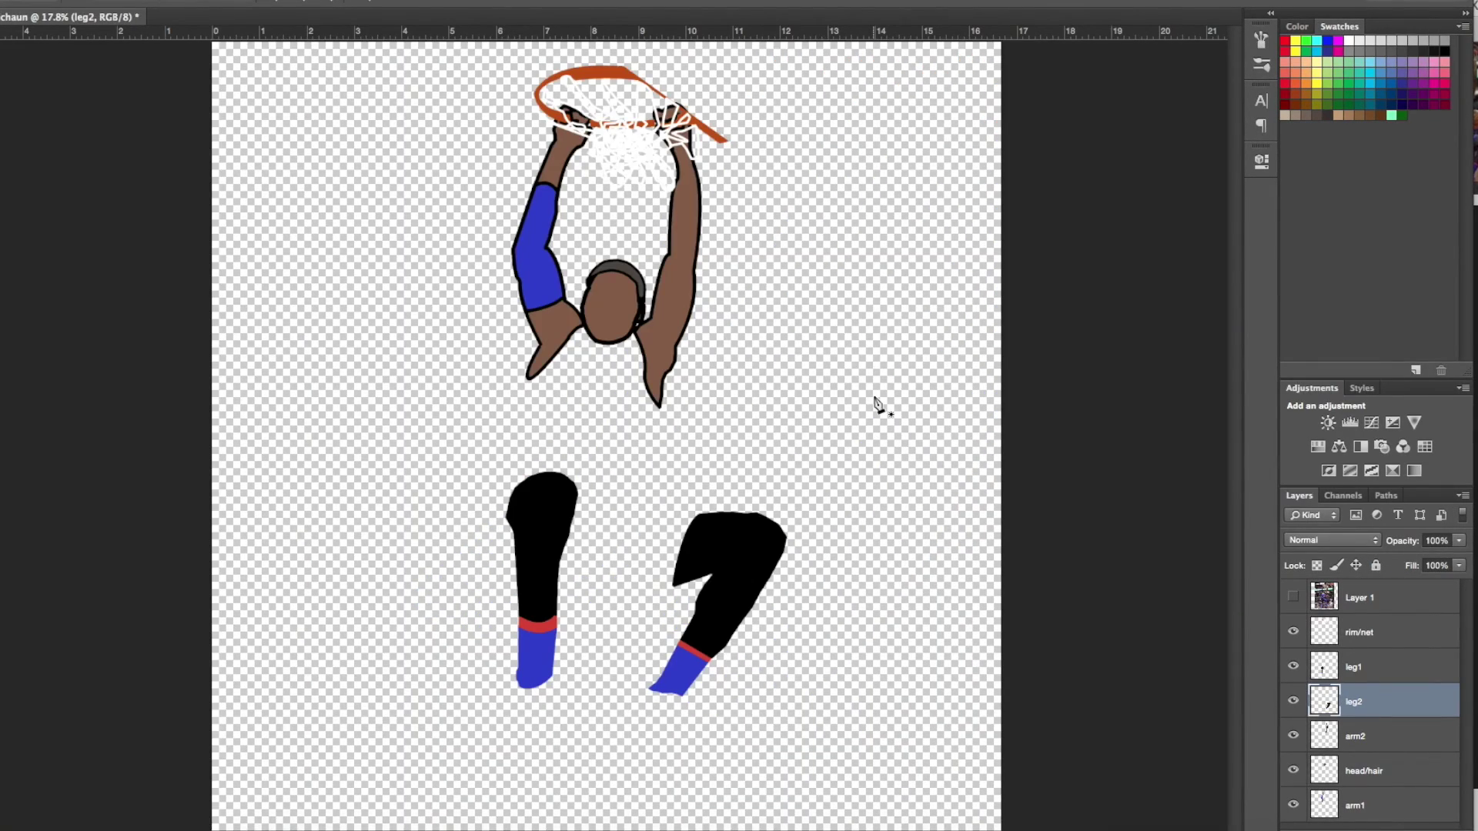
{"action": "left_click", "coordinate": [1295, 598]}
{"action": "key", "text": "ctrl+shift+n"}
Name the new layer 'pants' and trace the shorts outline across both thighs.
{"action": "type", "text": "pants"}
{"action": "key", "text": "Return"}
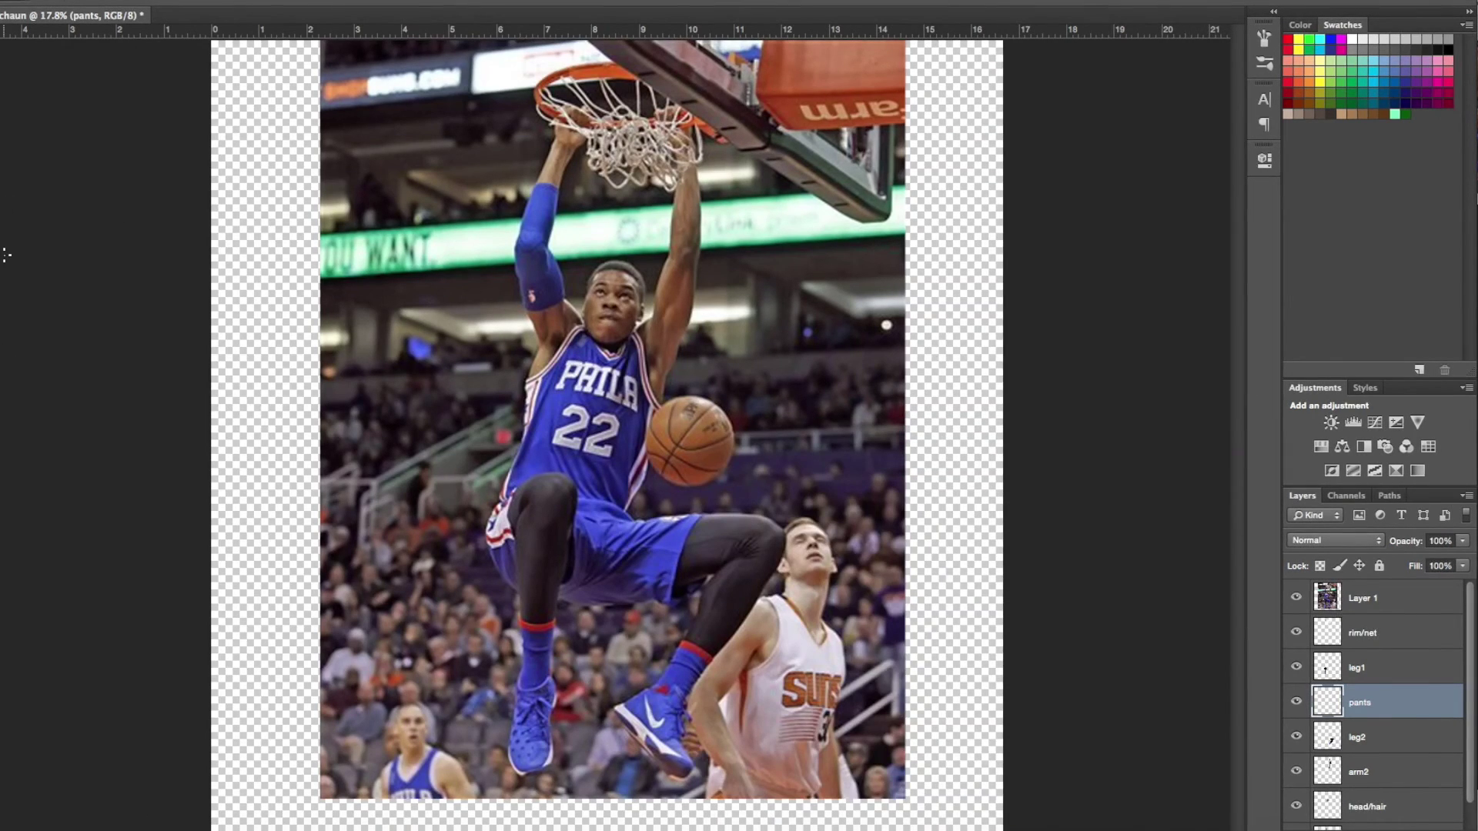
{"action": "left_click", "coordinate": [577, 499]}
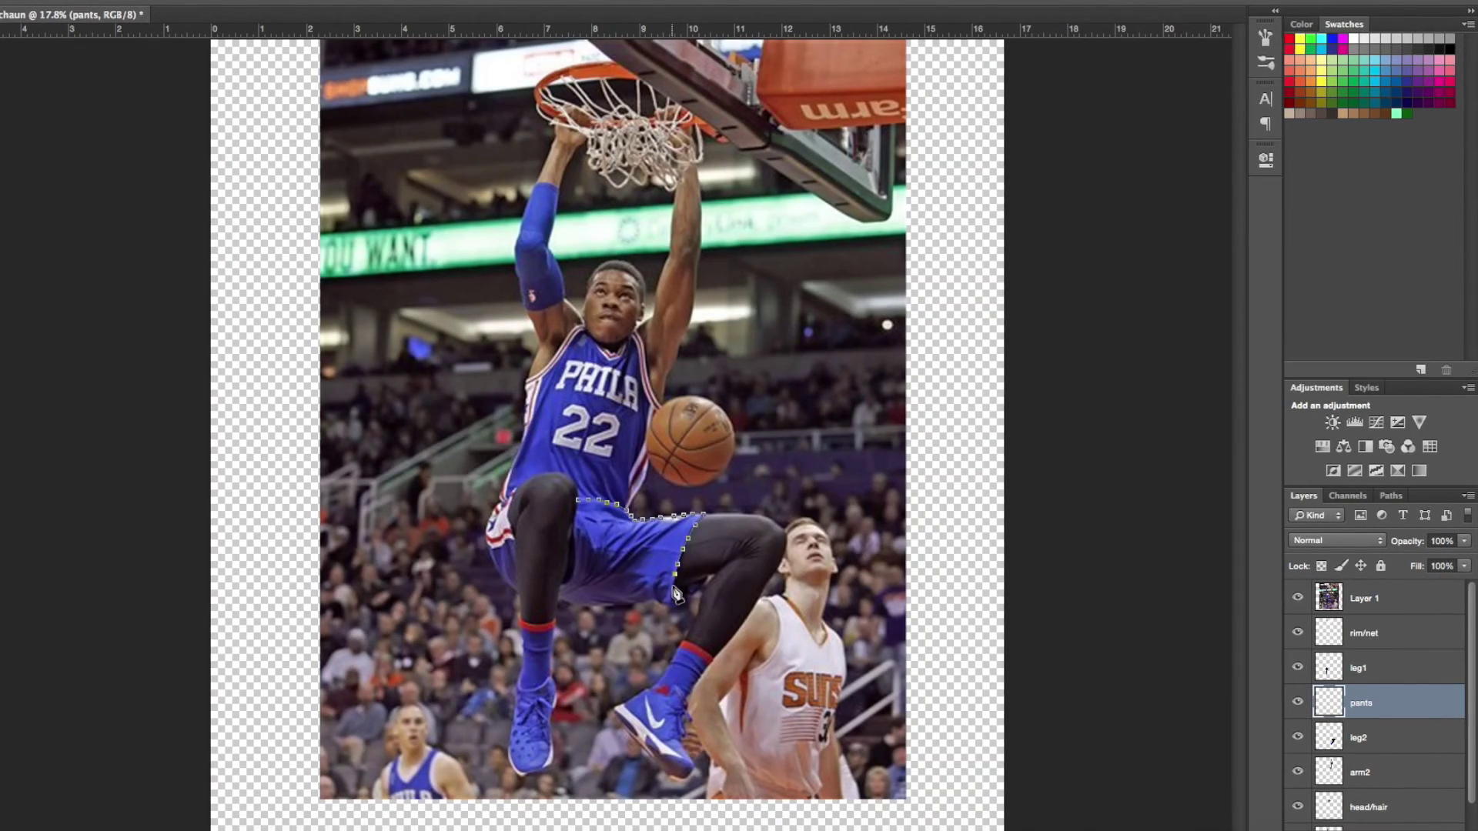
{"action": "right_click", "coordinate": [702, 589]}
{"action": "left_click", "coordinate": [714, 612]}
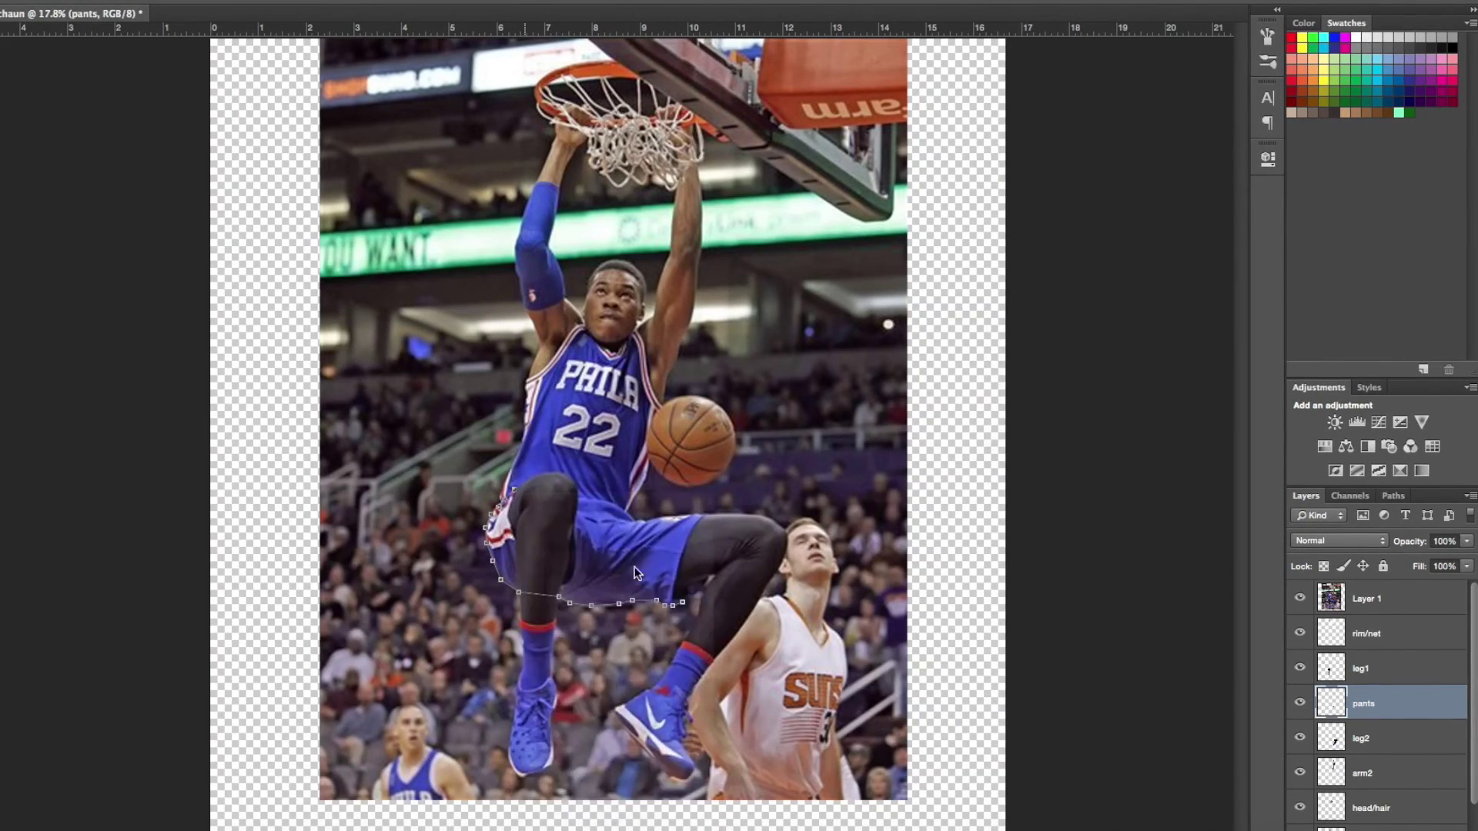
{"action": "left_click", "coordinate": [1299, 599]}
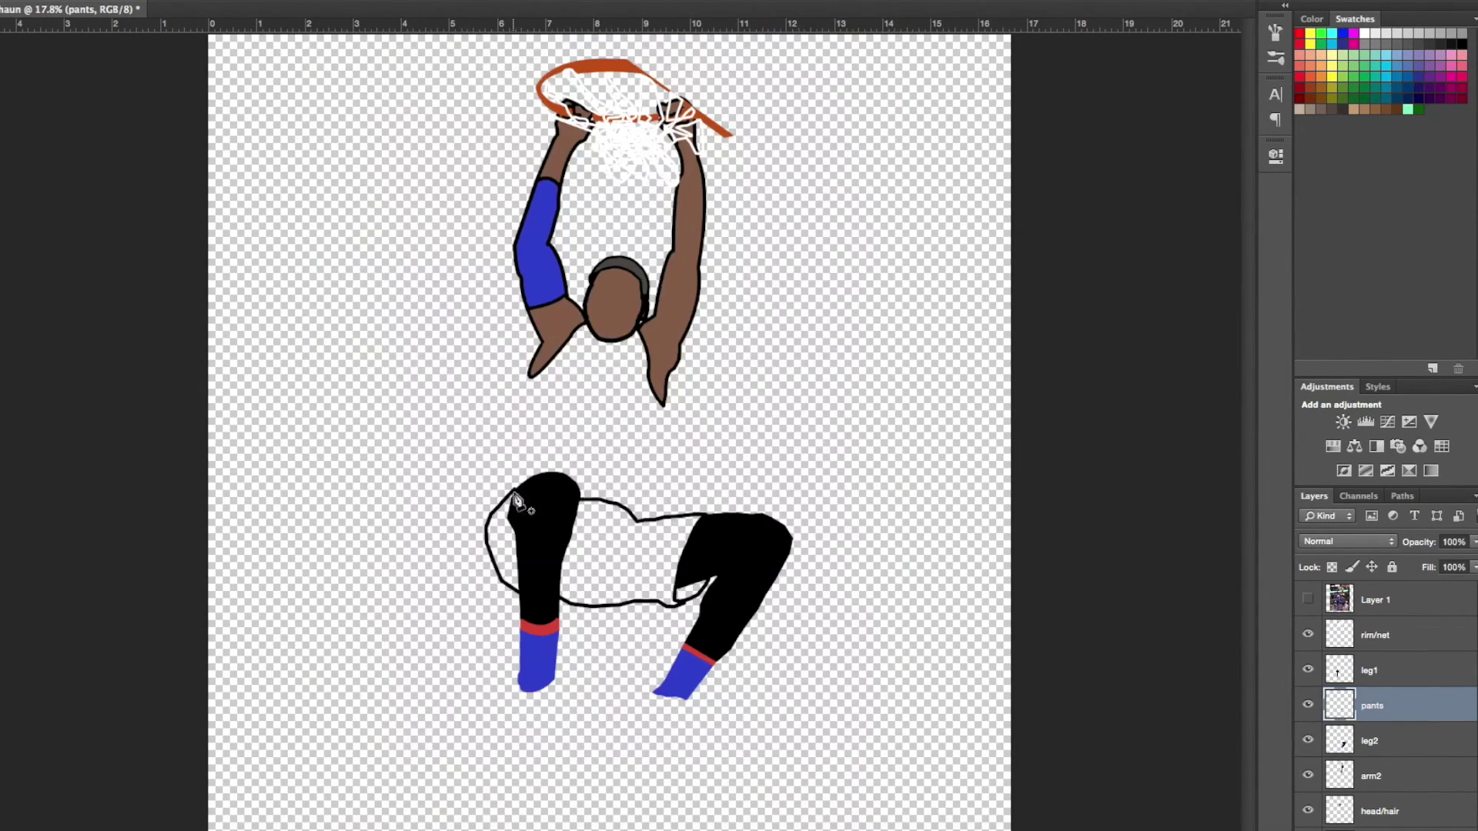
{"action": "left_click", "coordinate": [515, 490]}
{"action": "right_click", "coordinate": [571, 500]}
Turn the shorts outline into a selection and fill it blue on the pants layer below the legs.
{"action": "key", "text": "Escape"}
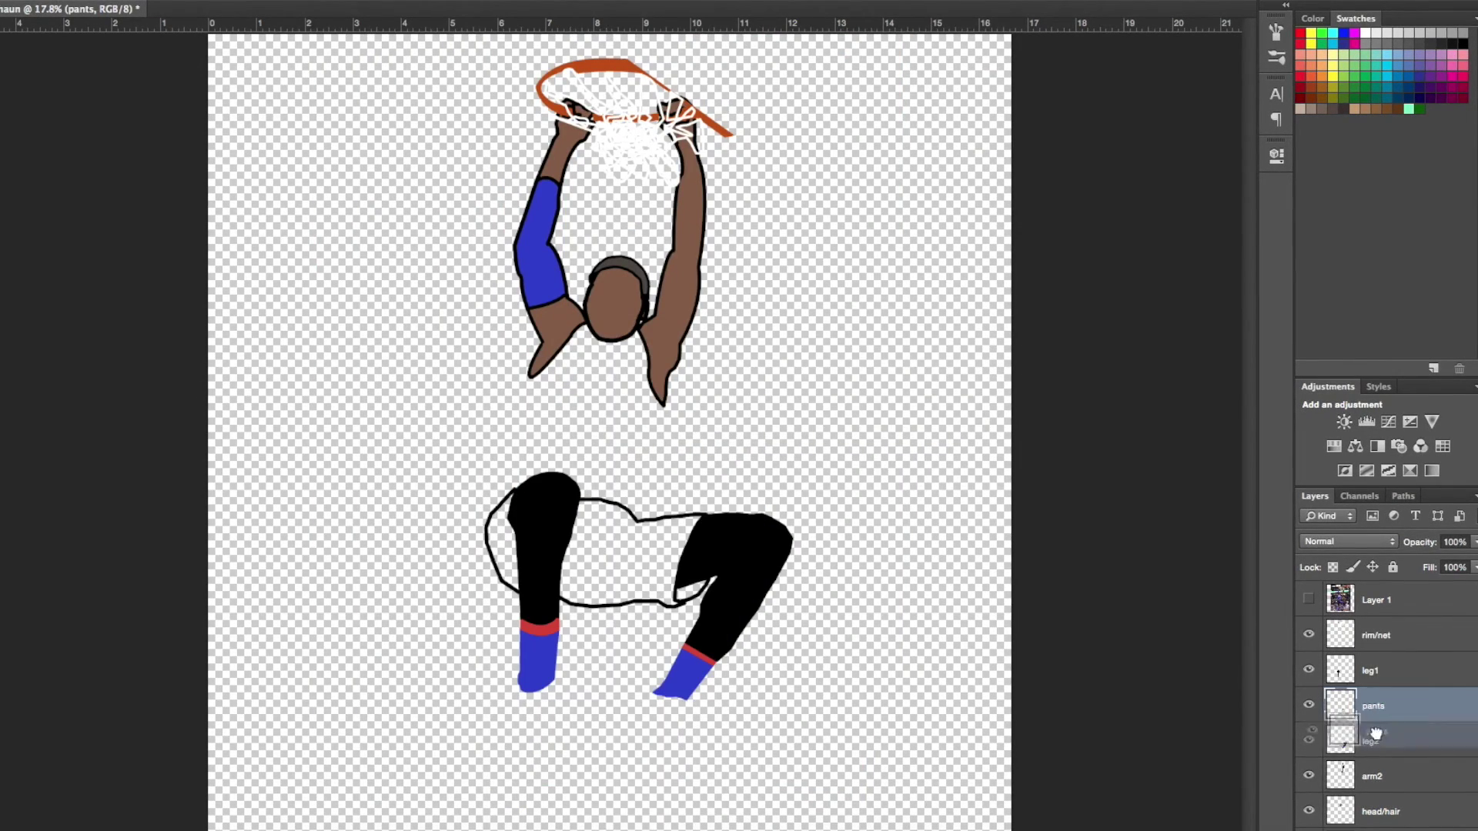
{"action": "key", "text": "ctrl+bracketleft"}
{"action": "key", "text": "ctrl+Return"}
{"action": "left_click", "coordinate": [534, 208]}
{"action": "key", "text": "Return"}
Expand the shorts selection and fill it to form the black outline, then deselect.
{"action": "key", "text": "alt+BackSpace"}
{"action": "left_click", "coordinate": [1141, 458]}
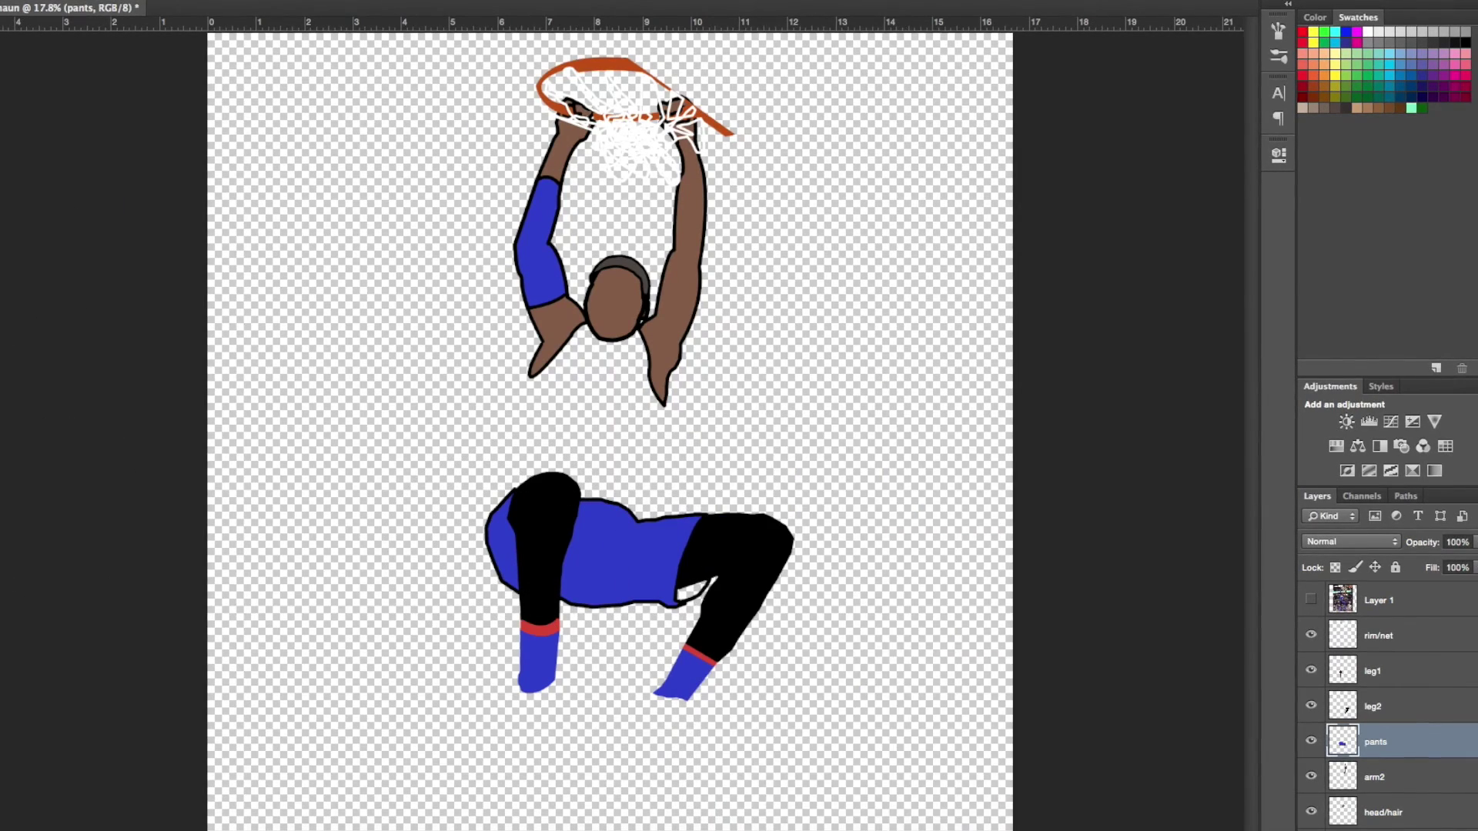
{"action": "left_click", "coordinate": [370, 231]}
{"action": "key", "text": "Return"}
{"action": "key", "text": "alt+BackSpace"}
{"action": "key", "text": "ctrl+d"}
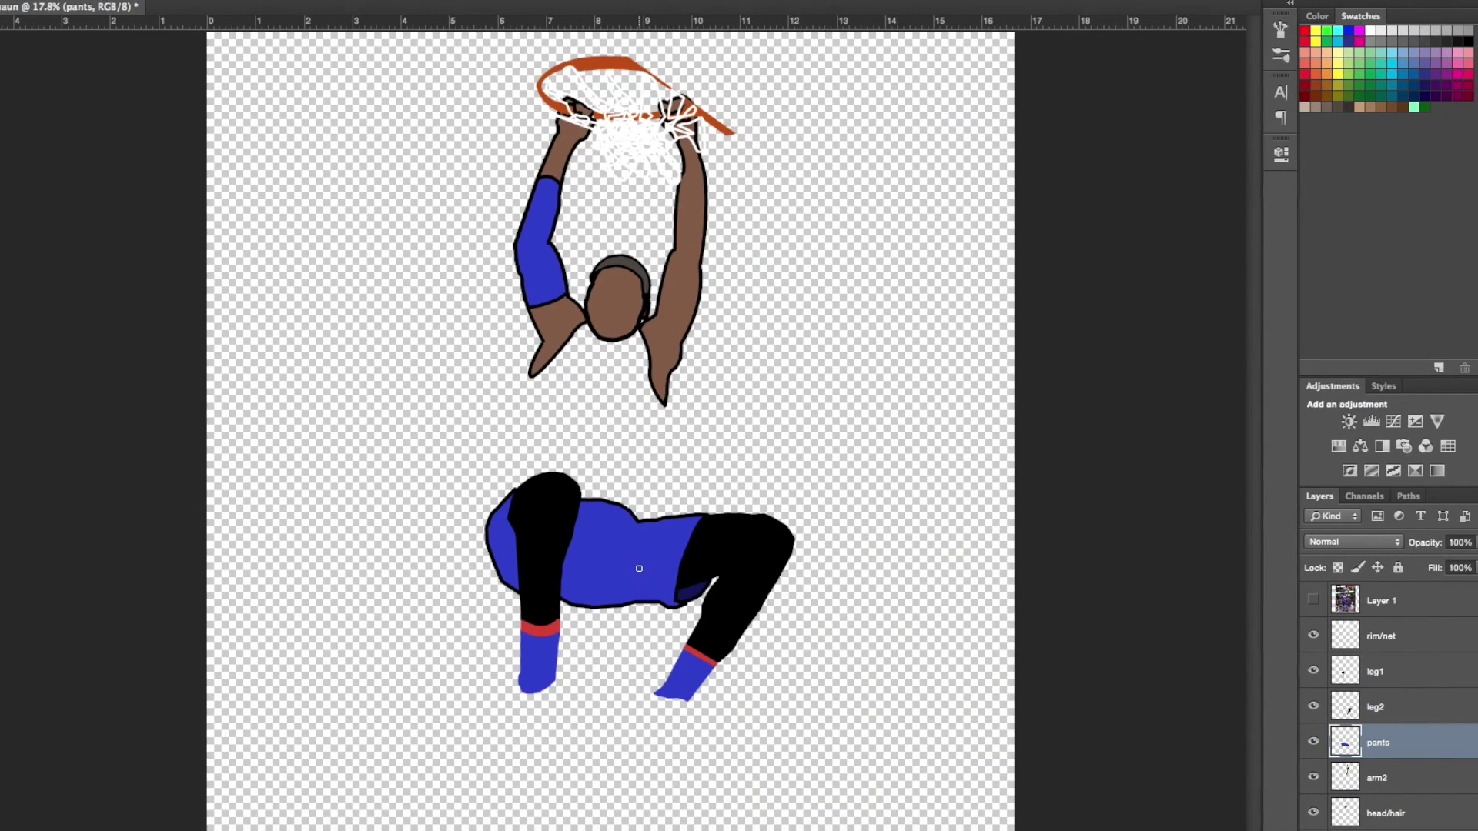
Set a new colour and stroke the shorts' hip trim path in red.
{"action": "left_click", "coordinate": [1314, 599]}
{"action": "key", "text": "Return"}
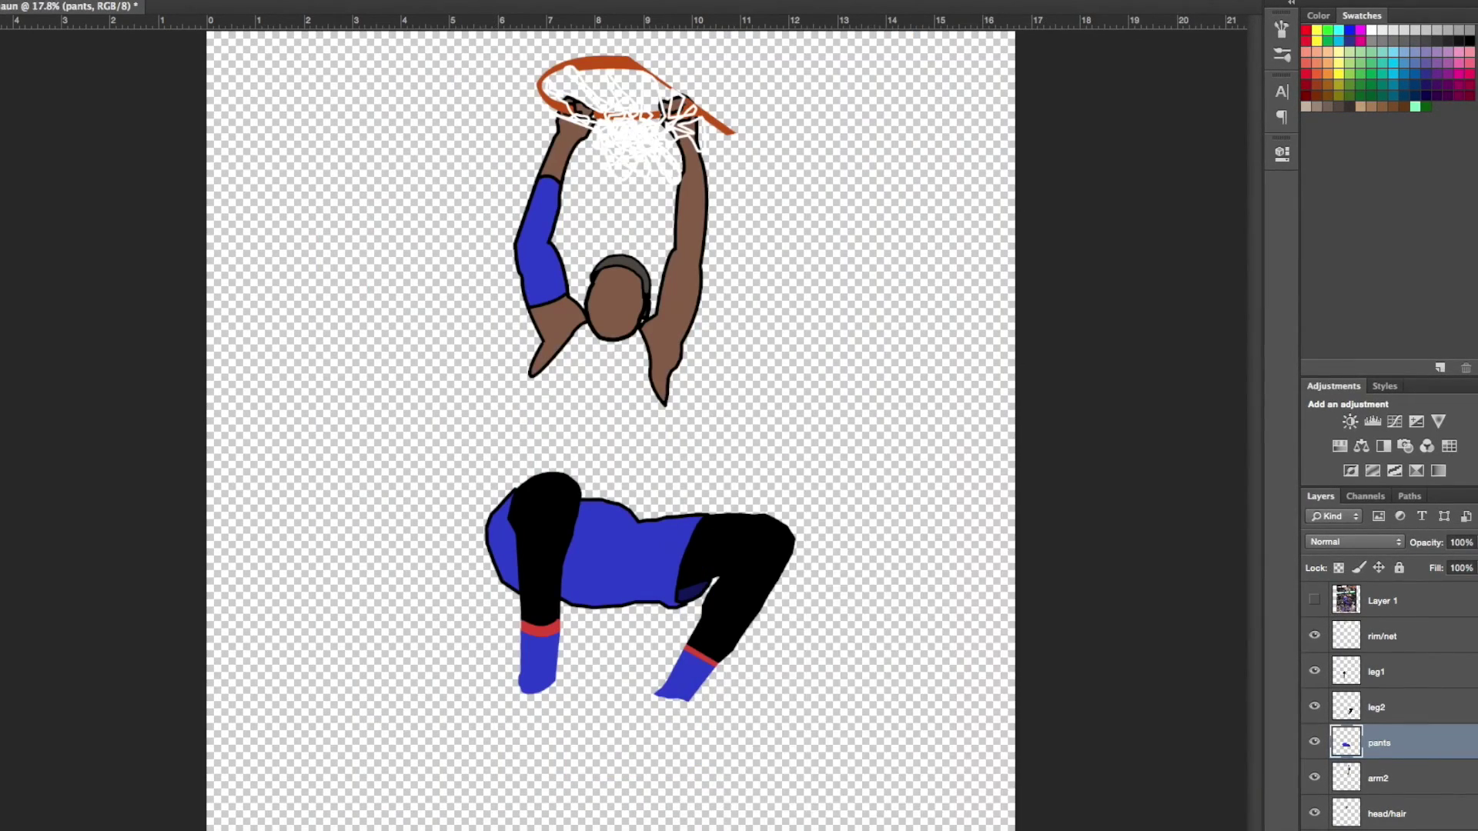
{"action": "left_click", "coordinate": [1313, 599]}
{"action": "right_click", "coordinate": [508, 539]}
{"action": "left_click", "coordinate": [554, 616]}
{"action": "key", "text": "Return"}
Stroke the trim path a second time, then delete the finished trim path.
{"action": "right_click", "coordinate": [500, 504]}
{"action": "left_click", "coordinate": [554, 601]}
{"action": "key", "text": "Return"}
{"action": "left_click", "coordinate": [1315, 600]}
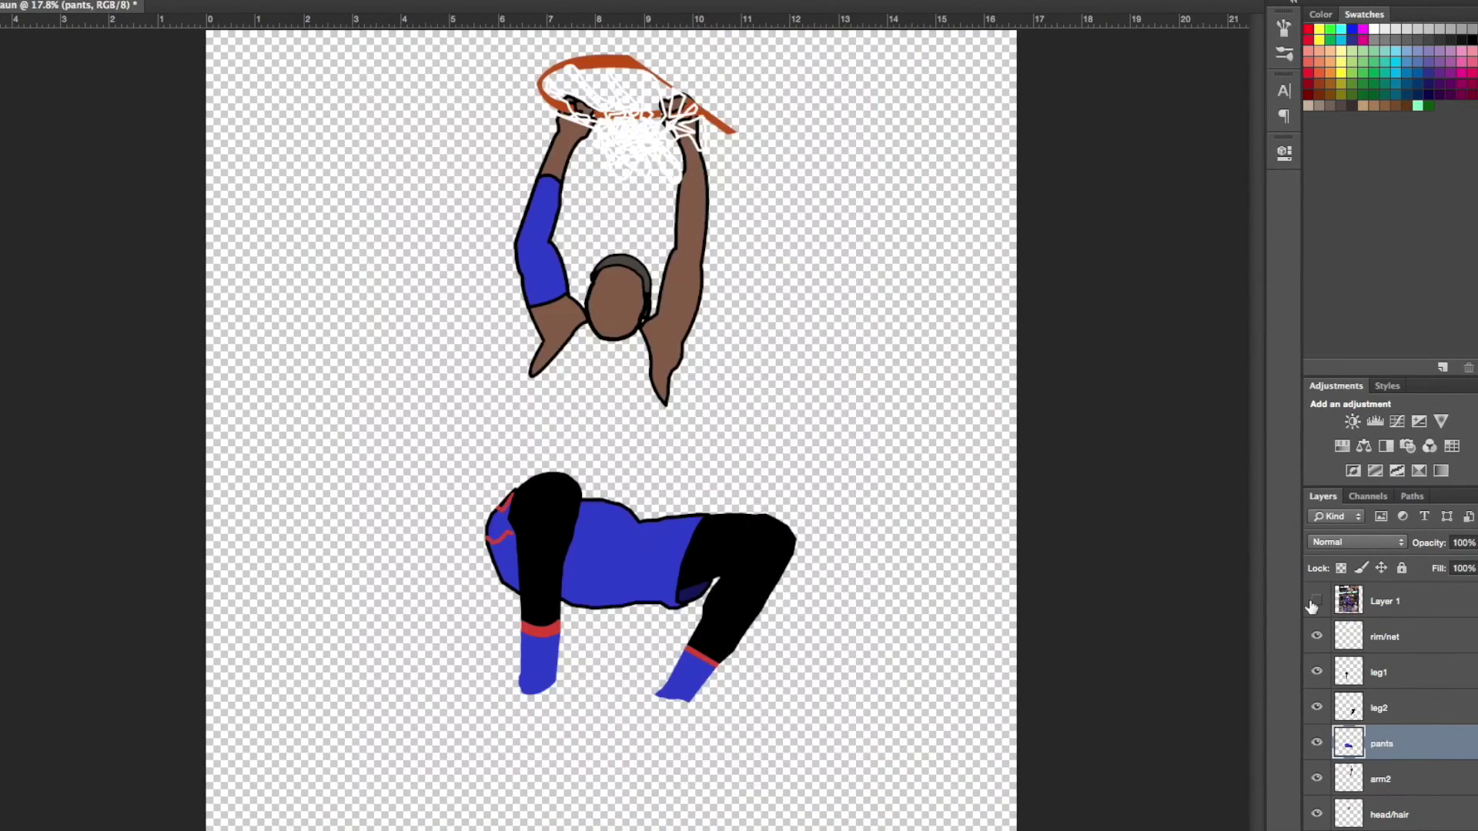
{"action": "right_click", "coordinate": [511, 537]}
{"action": "left_click", "coordinate": [544, 565]}
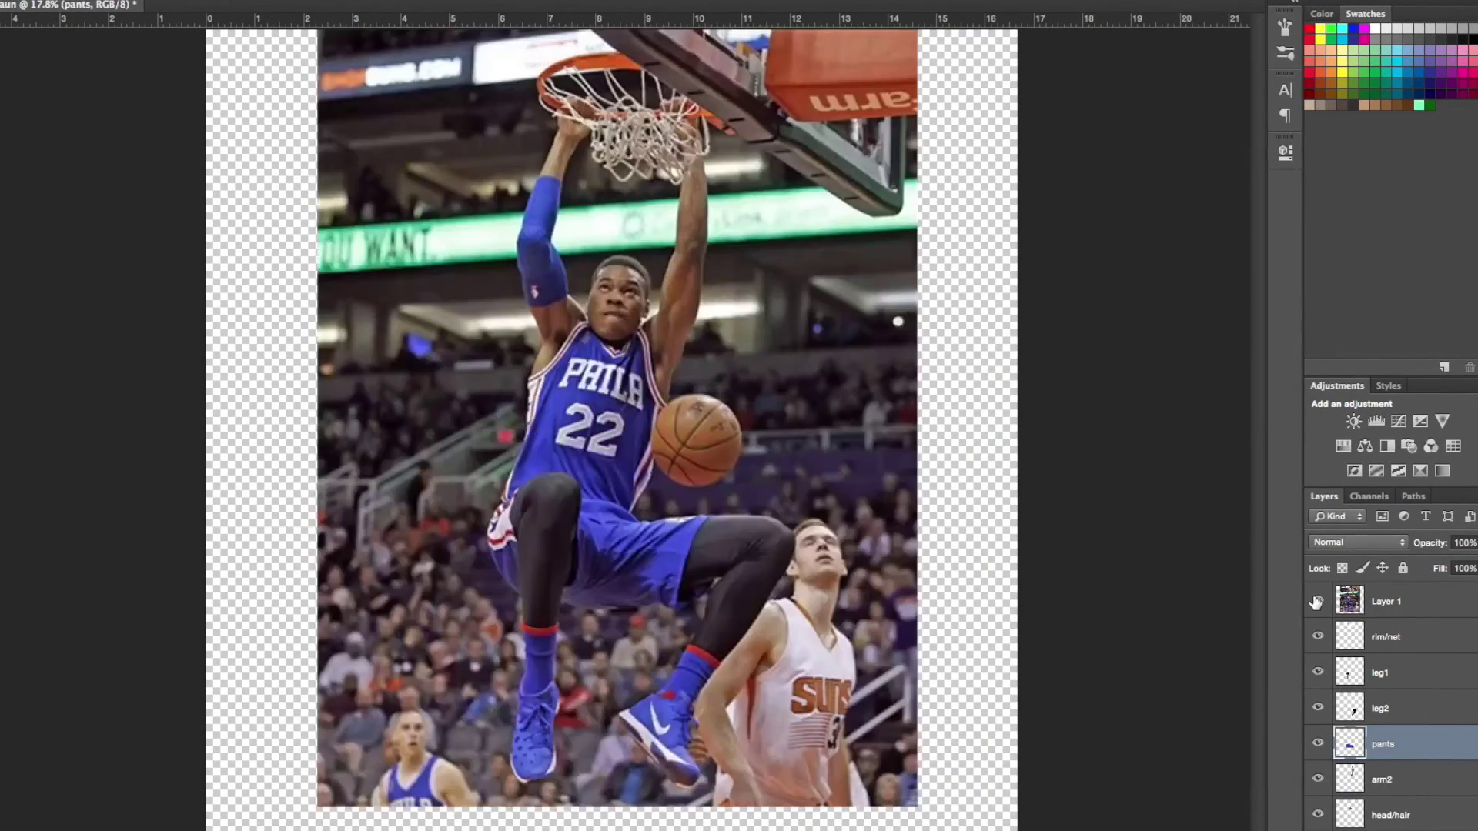
{"action": "right_click", "coordinate": [495, 545]}
Make the side-panel path a selection and merge the new Layer 2 into the pants layer.
{"action": "left_click", "coordinate": [566, 656]}
{"action": "left_click", "coordinate": [495, 43]}
{"action": "left_click_drag", "start_coordinate": [1385, 744], "coordinate": [1405, 803]}
{"action": "key", "text": "v"}
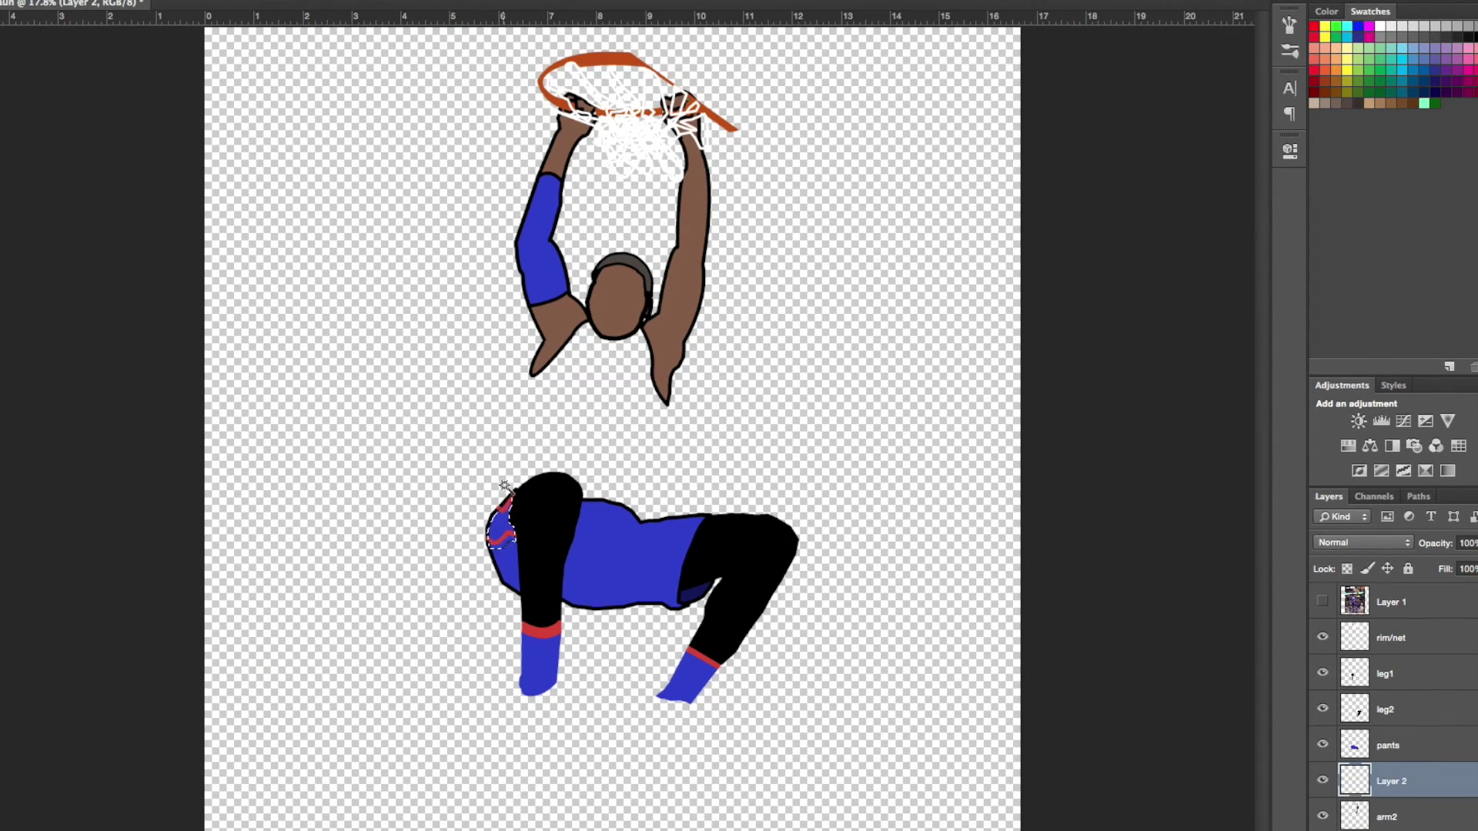
{"action": "left_click", "coordinate": [491, 530]}
{"action": "left_click_drag", "start_coordinate": [1357, 710], "coordinate": [1396, 745]}
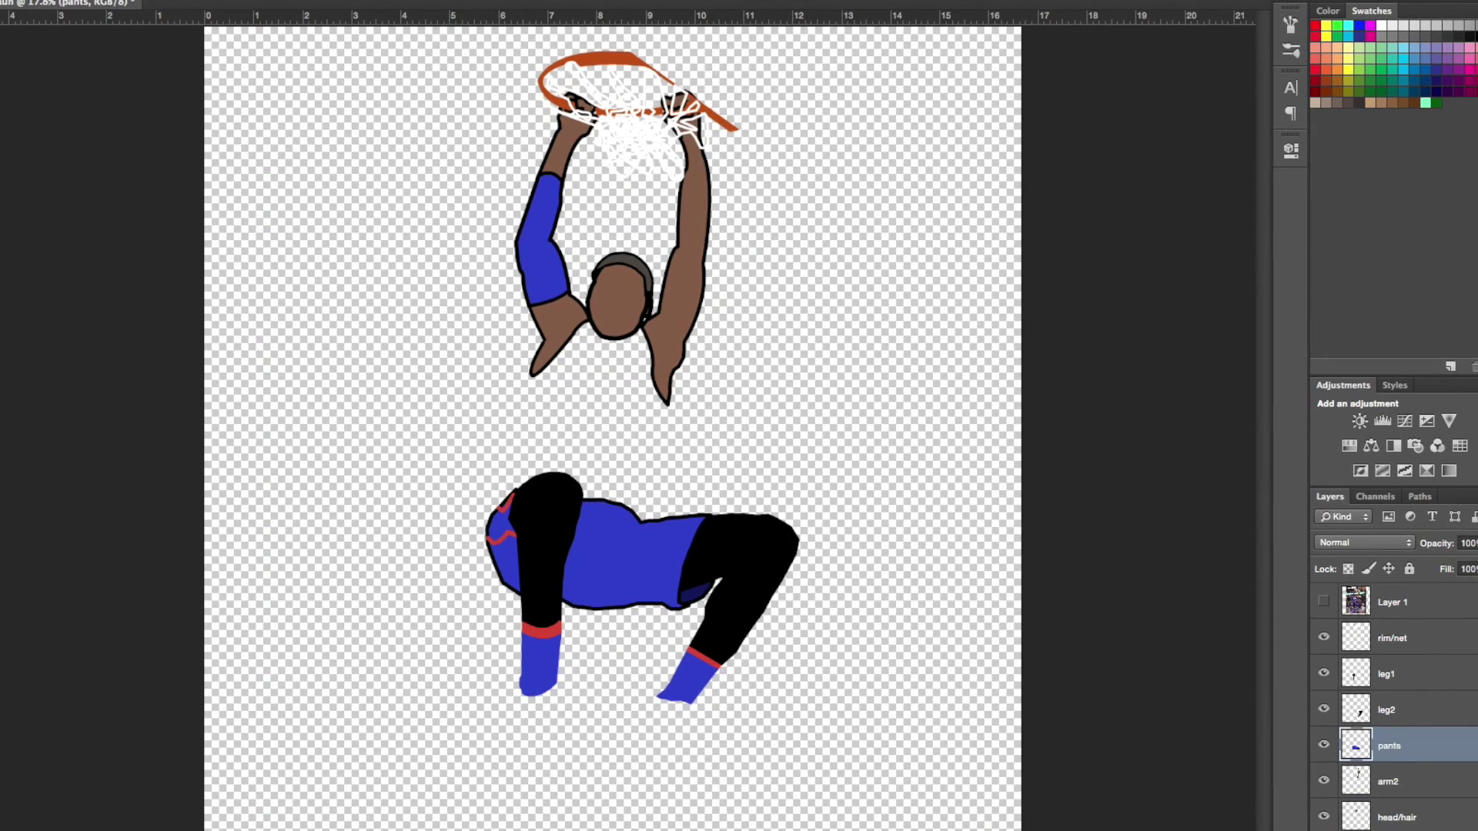
Close the side-panel outline and fill it white.
{"action": "key", "text": "ctrl+plus"}
{"action": "key", "text": "ctrl+plus"}
{"action": "left_click", "coordinate": [383, 622]}
{"action": "right_click", "coordinate": [412, 581]}
{"action": "left_click", "coordinate": [462, 710]}
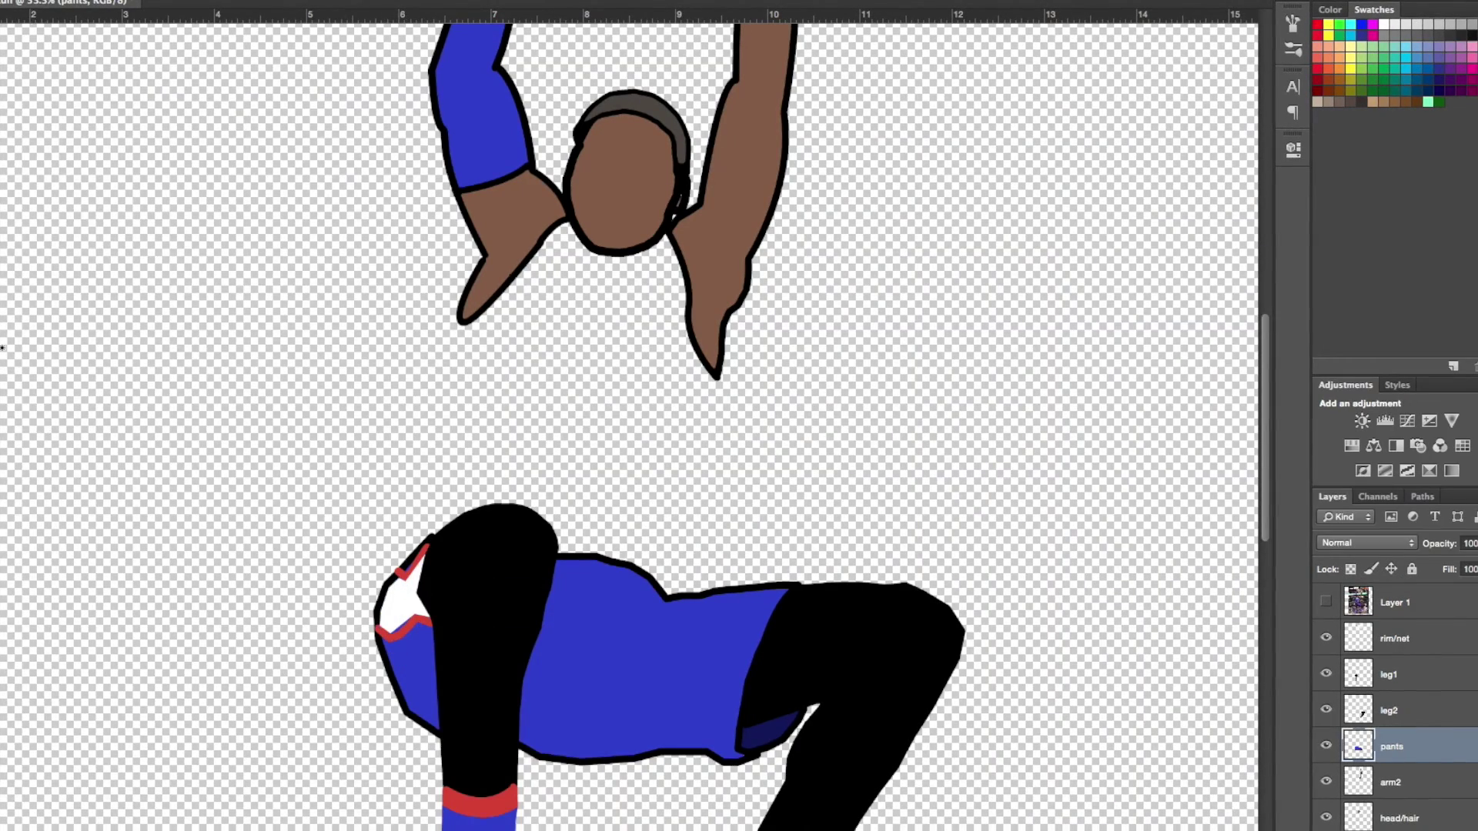
With a smaller brush, path the panel's lower edge and fill that area white.
{"action": "key", "text": "ctrl+plus"}
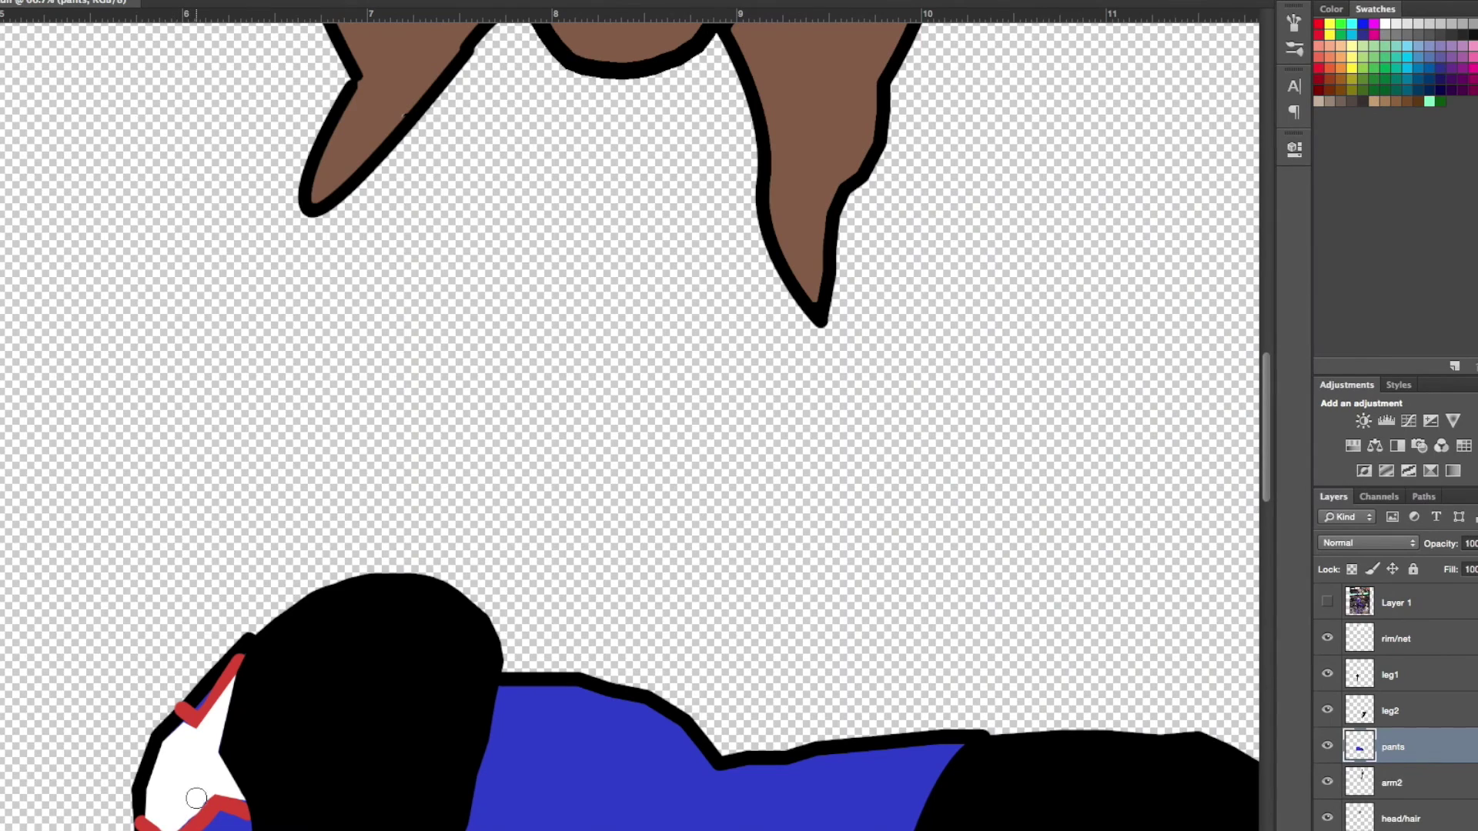
{"action": "key", "text": "bracketleft"}
{"action": "key", "text": "bracketleft"}
{"action": "key", "text": "bracketleft"}
{"action": "scroll", "coordinate": [153, 737], "scroll_direction": "down", "scroll_amount": 3}
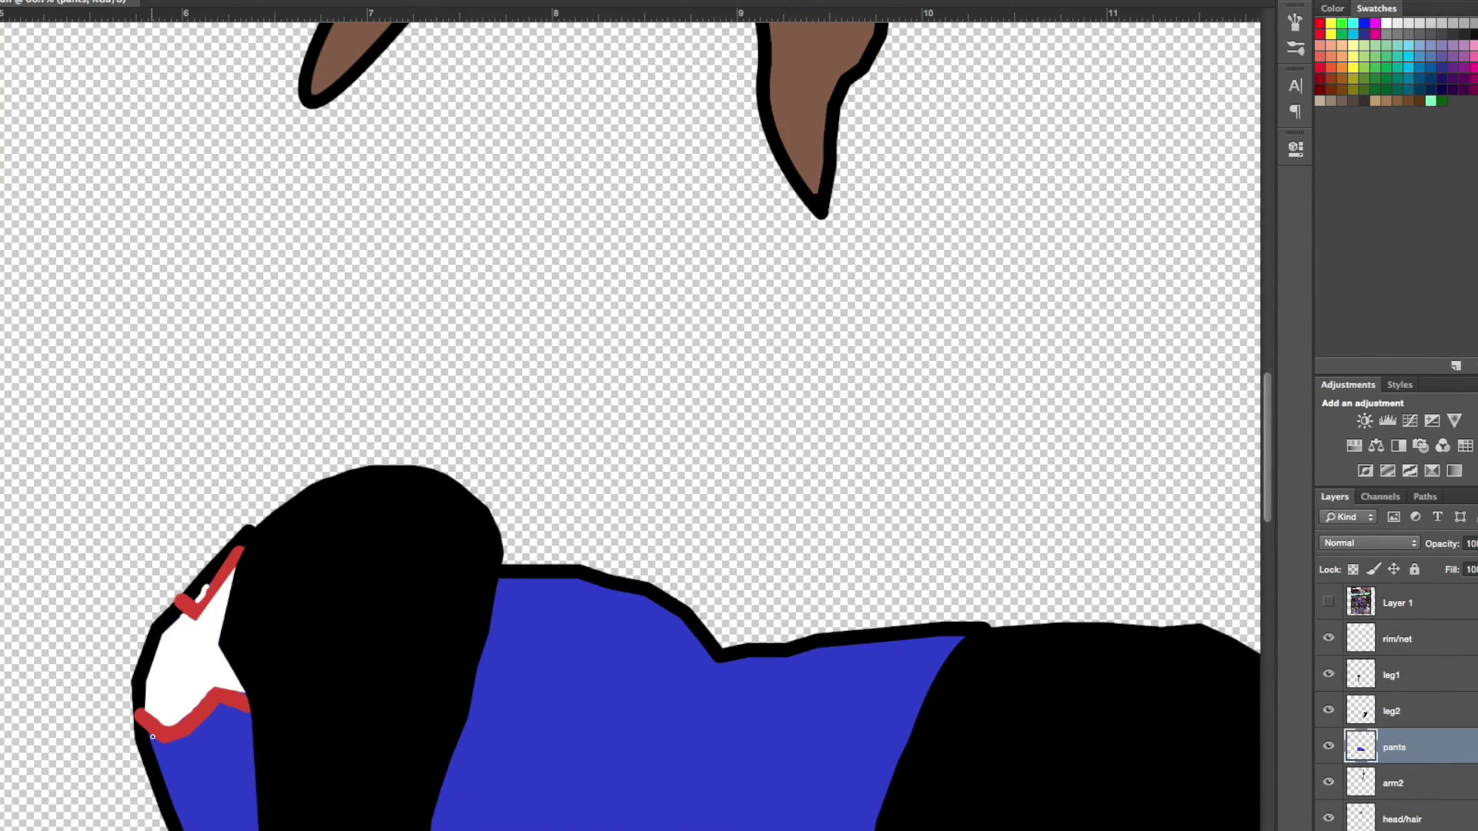
{"action": "left_click", "coordinate": [148, 732]}
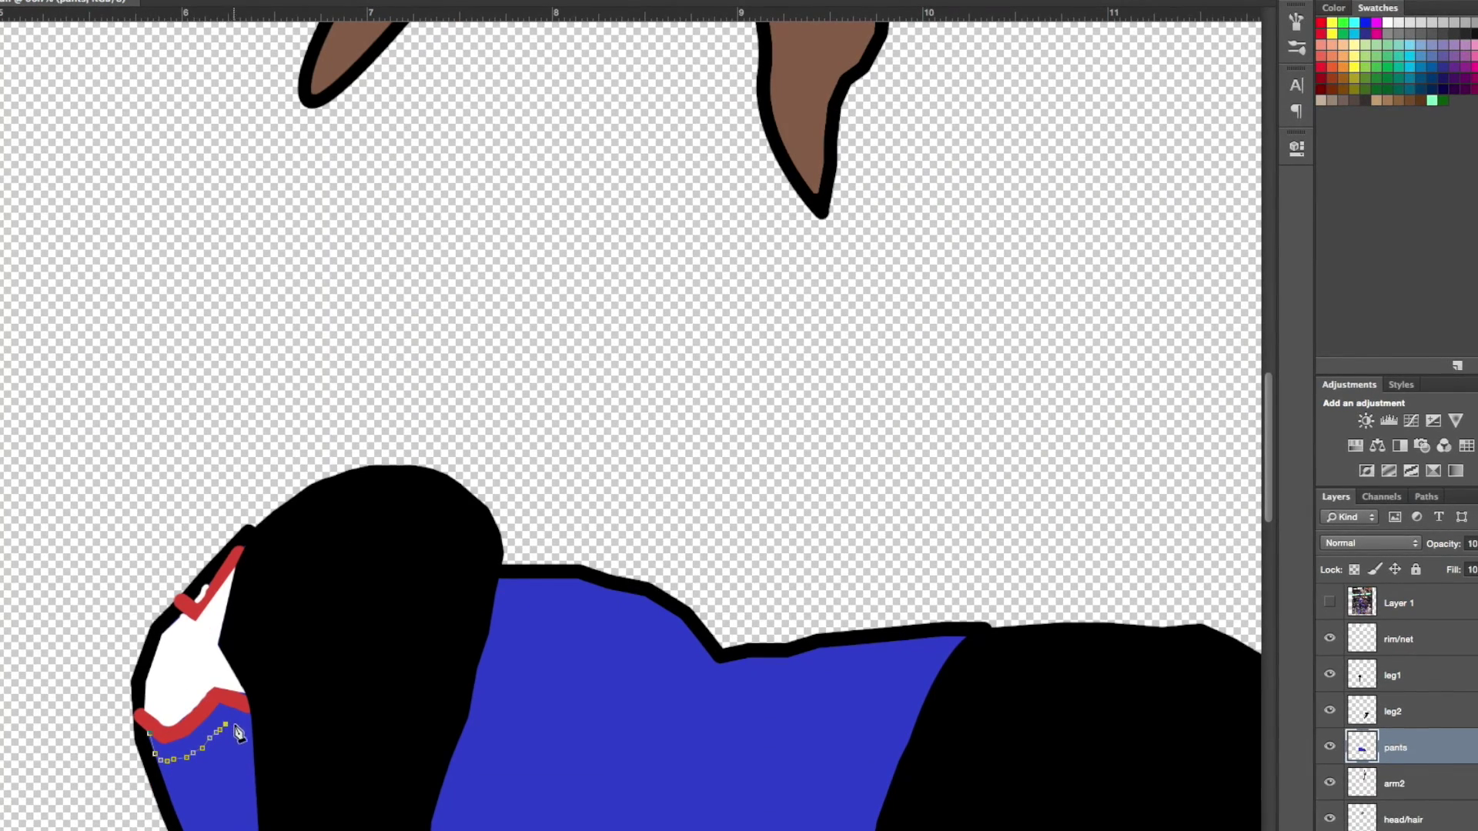
{"action": "right_click", "coordinate": [171, 741]}
{"action": "left_click", "coordinate": [231, 789]}
{"action": "key", "text": "ctrl+minus"}
{"action": "key", "text": "ctrl+minus"}
{"action": "key", "text": "ctrl+minus"}
Compare with the reference photo and stroke a curved red trim stripe along the shorts.
{"action": "left_click", "coordinate": [1329, 603]}
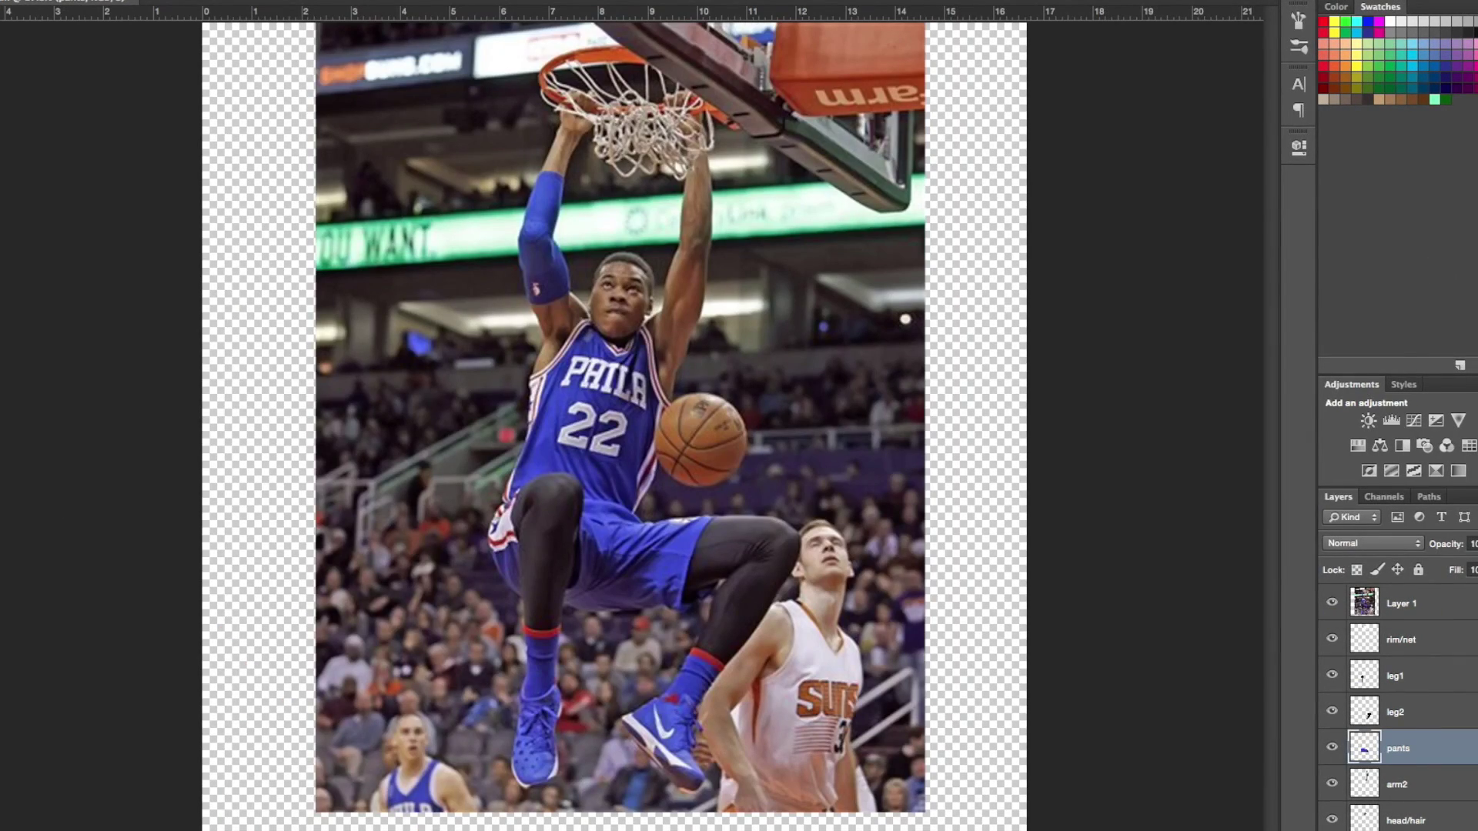
{"action": "left_click", "coordinate": [1333, 748]}
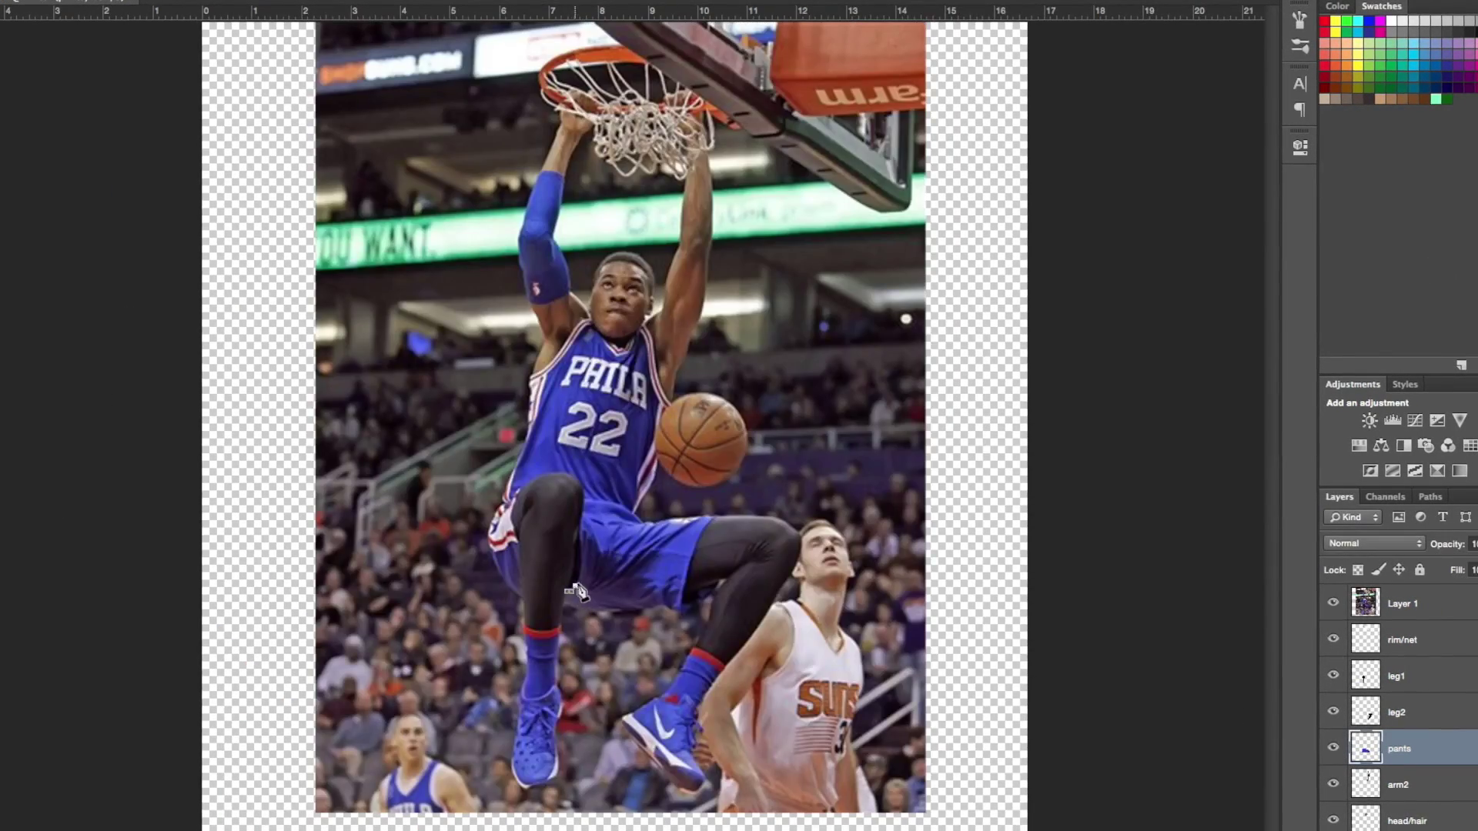
{"action": "right_click", "coordinate": [424, 525]}
{"action": "left_click", "coordinate": [483, 589]}
{"action": "key", "text": "Return"}
{"action": "left_click", "coordinate": [1333, 604]}
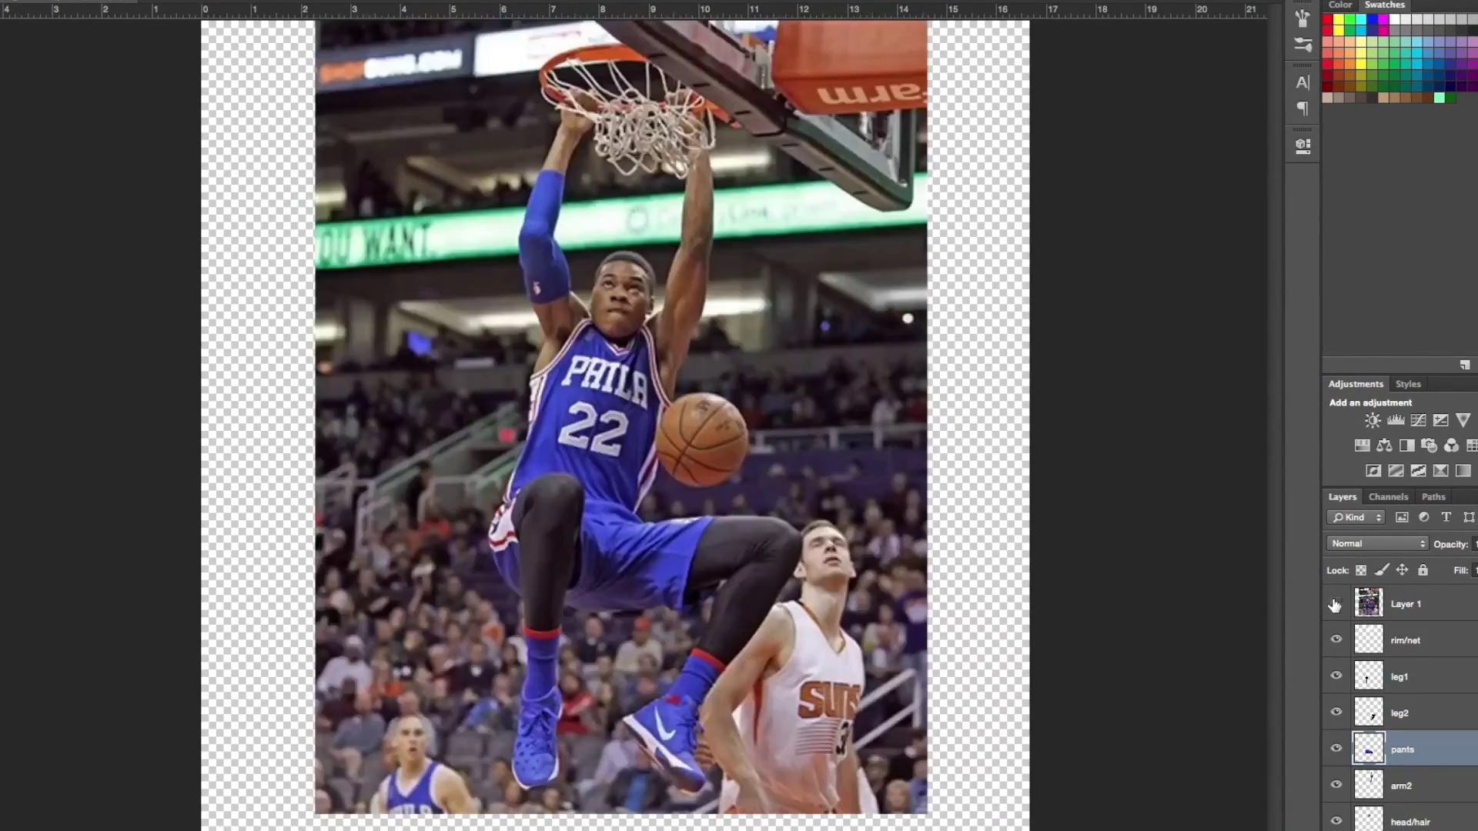
{"action": "left_click", "coordinate": [1335, 603]}
{"action": "key", "text": "ctrl+shift+n"}
Create the 'jersey' layer, discard a trial jersey-edge path, and mark the ball's circular area.
{"action": "type", "text": "jersey"}
{"action": "key", "text": "Return"}
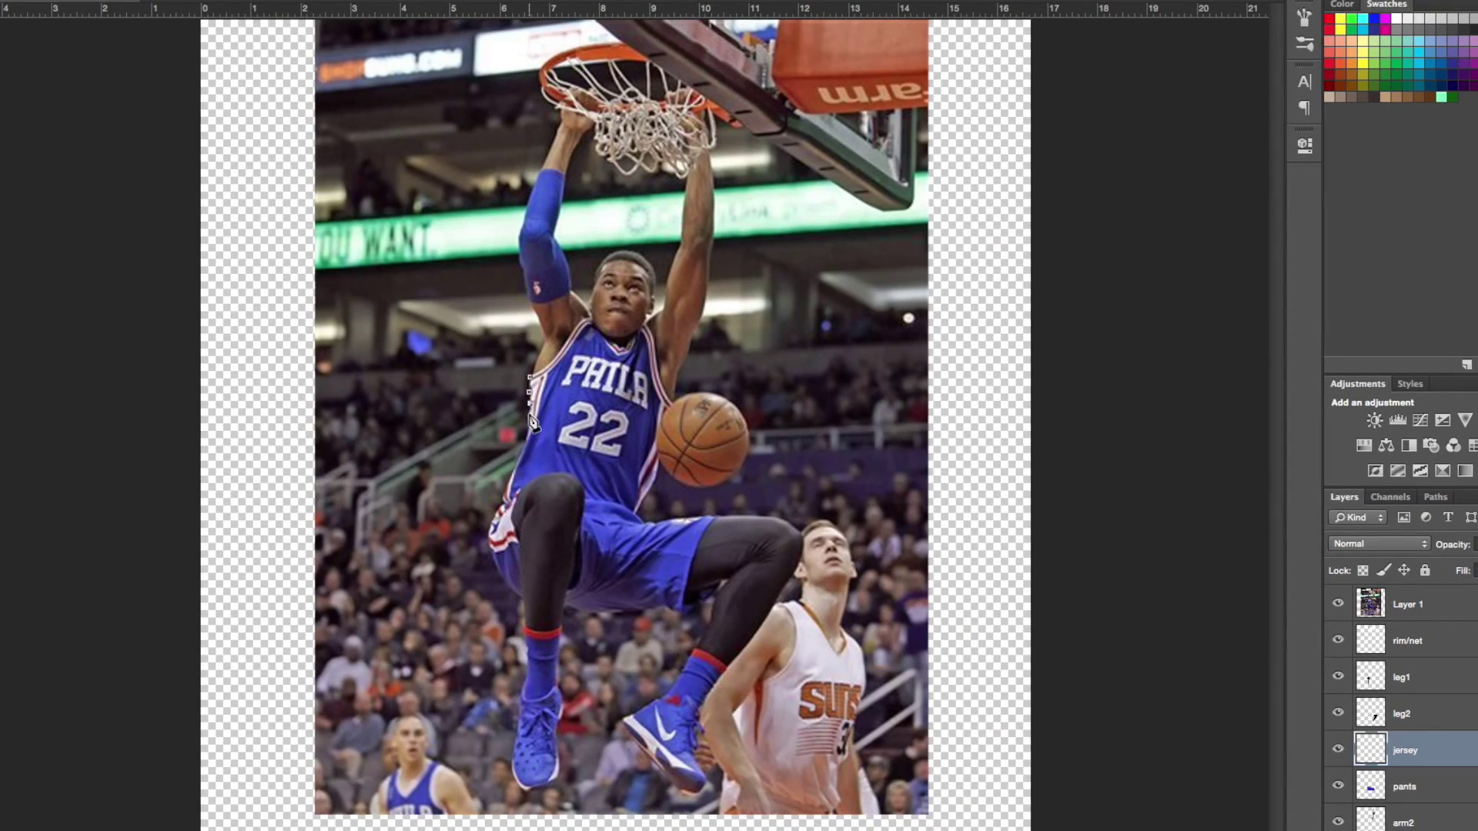
{"action": "left_click_drag", "start_coordinate": [531, 422], "coordinate": [611, 536]}
{"action": "left_click_drag", "start_coordinate": [649, 531], "coordinate": [660, 476]}
{"action": "right_click", "coordinate": [660, 472]}
{"action": "left_click", "coordinate": [677, 518]}
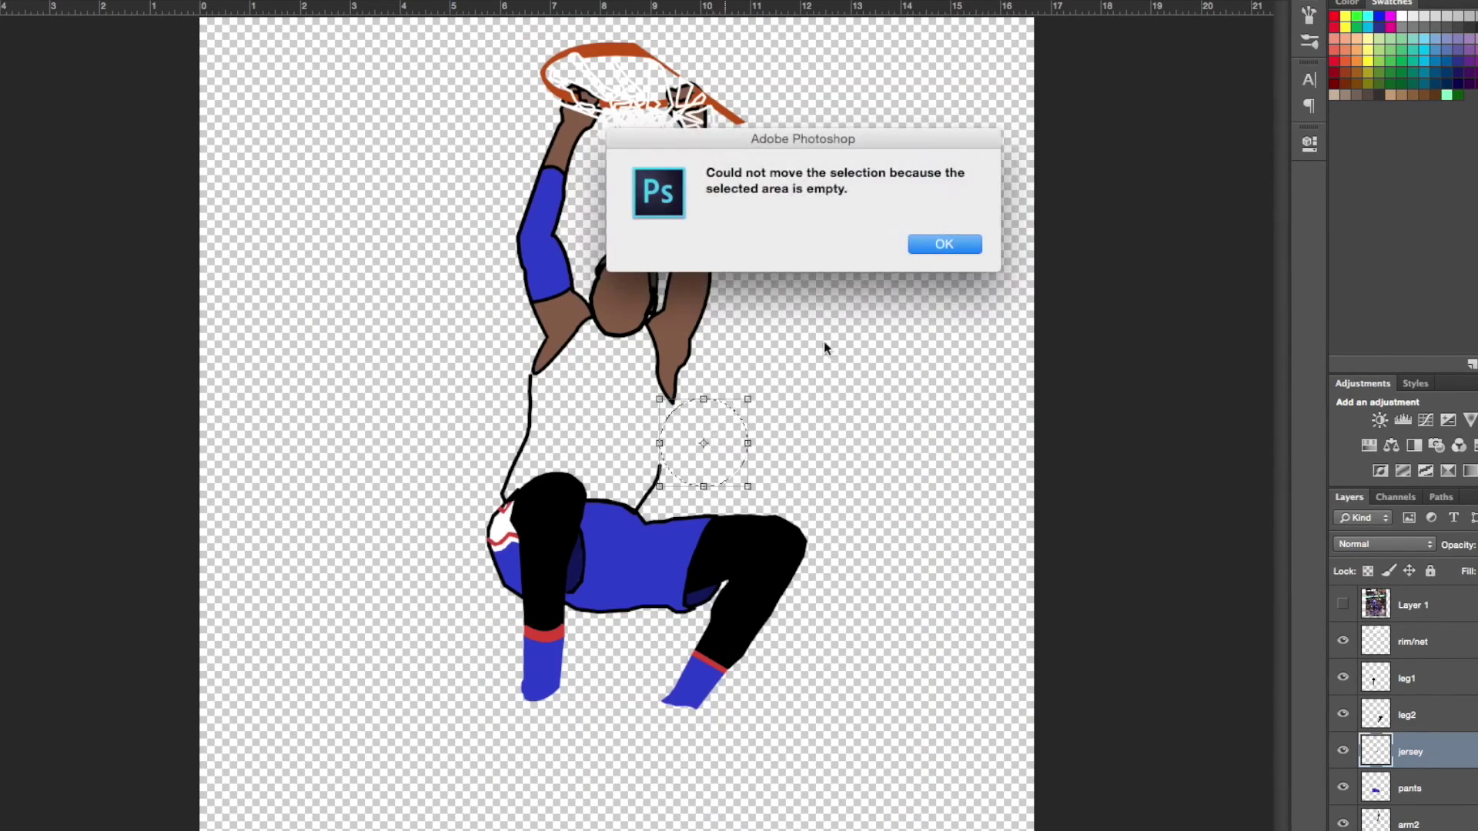
{"action": "left_click_drag", "start_coordinate": [655, 398], "coordinate": [746, 489]}
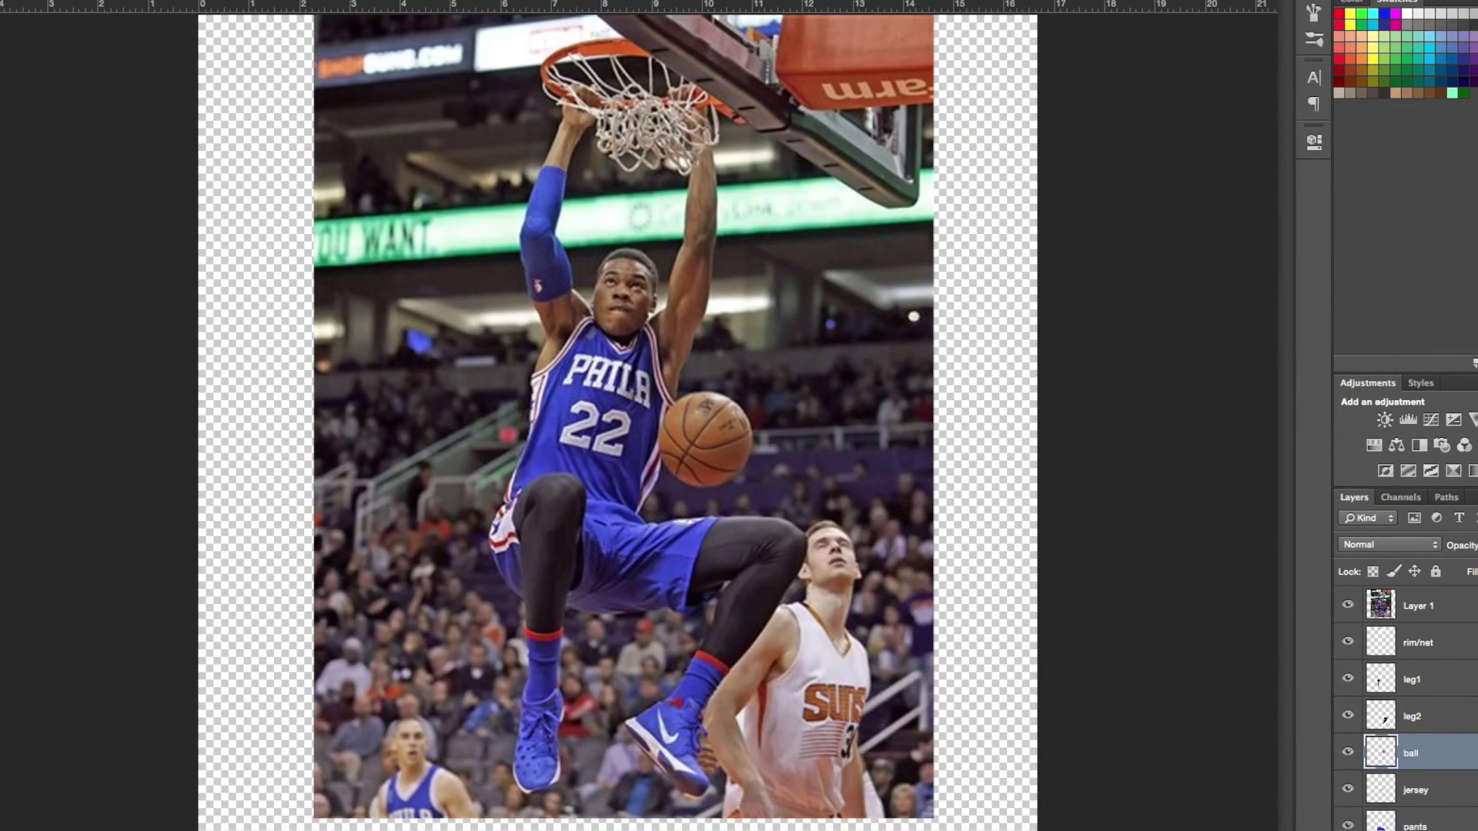
Start a seam path across the ball, deleting a misplaced first attempt.
{"action": "key", "text": "ctrl+plus"}
{"action": "left_click", "coordinate": [721, 443]}
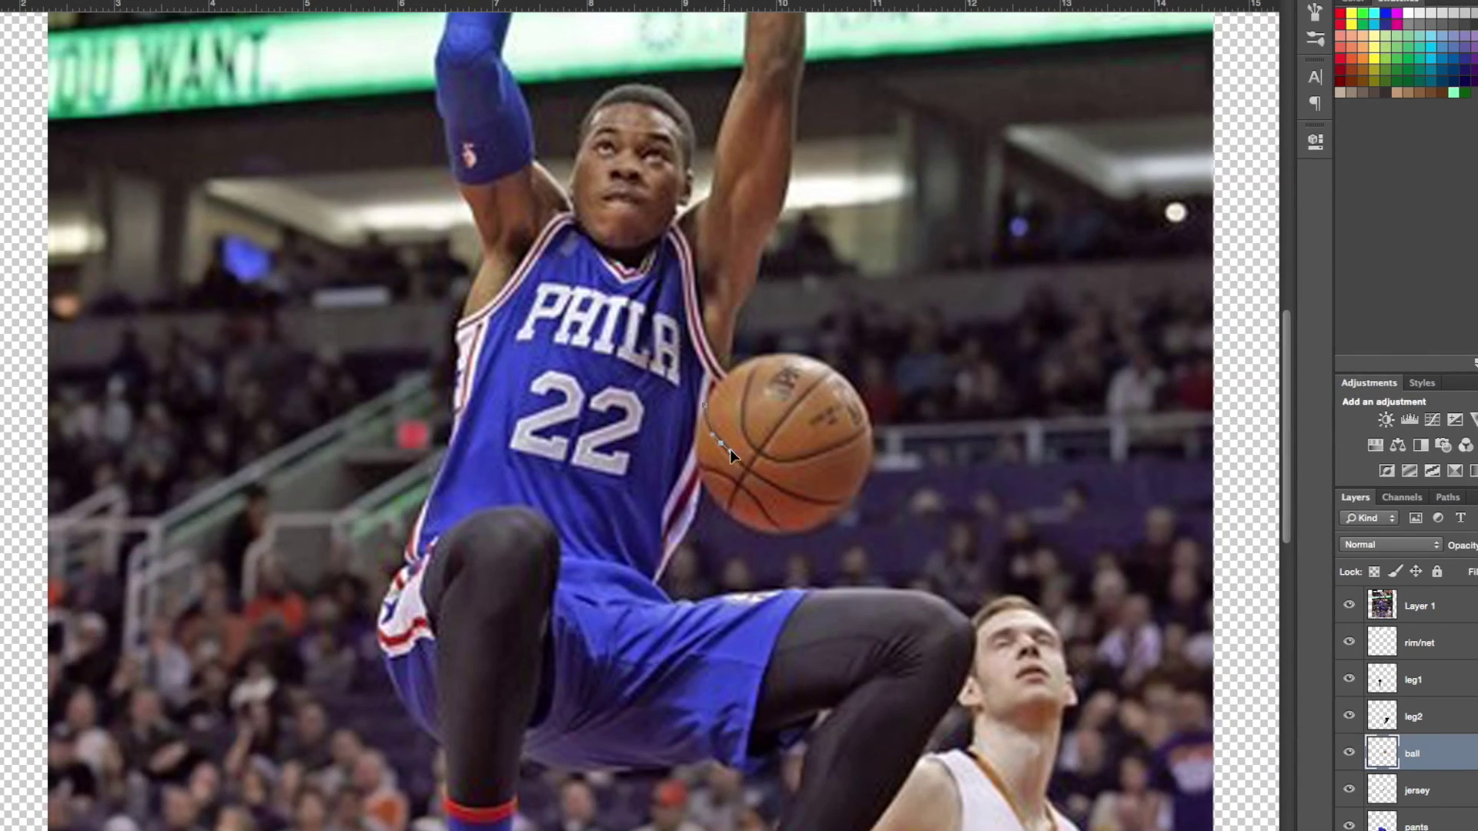
{"action": "right_click", "coordinate": [769, 475]}
{"action": "left_click", "coordinate": [813, 533]}
{"action": "left_click", "coordinate": [728, 516]}
{"action": "right_click", "coordinate": [771, 461]}
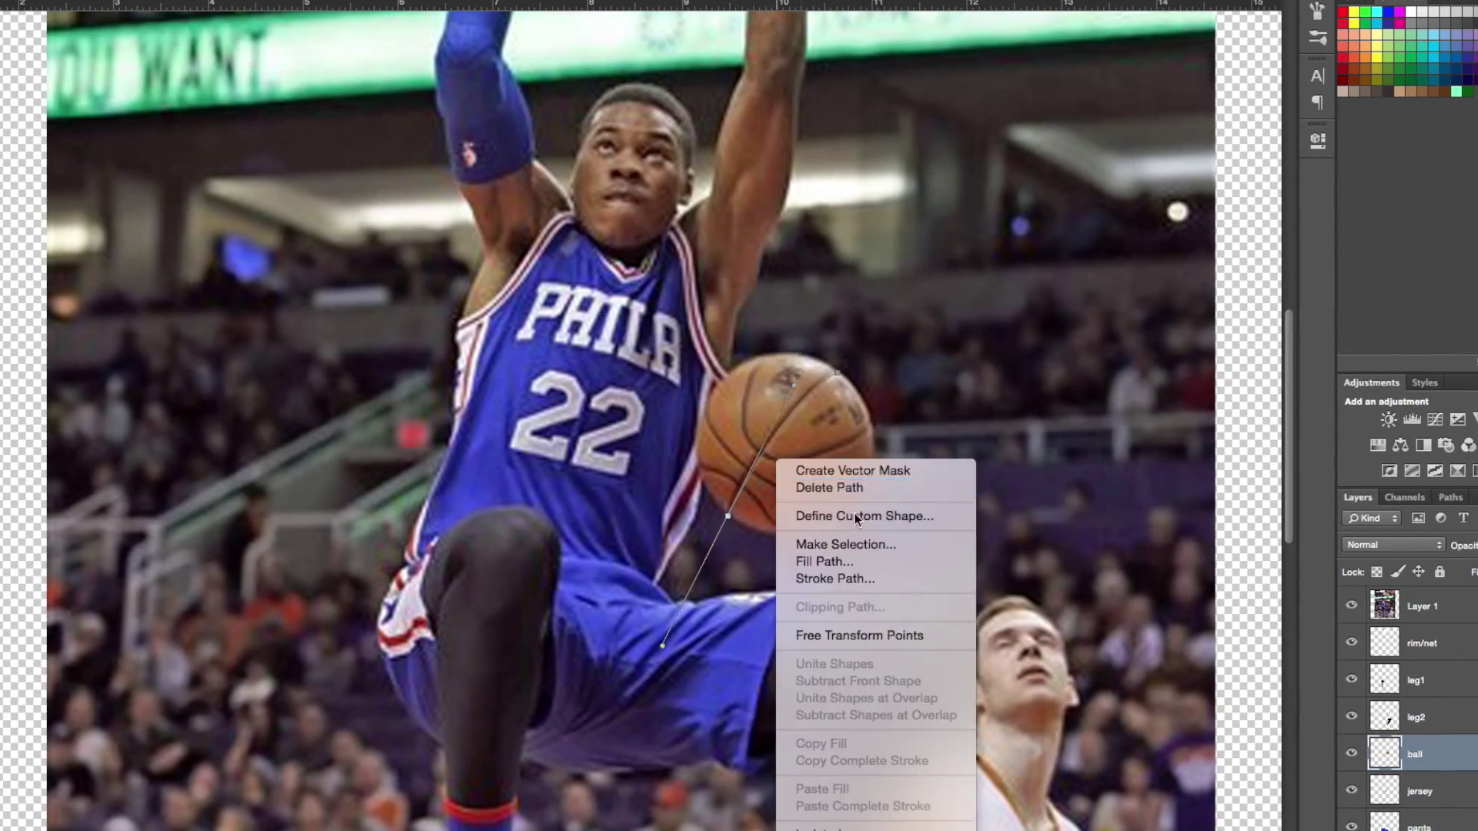
{"action": "left_click", "coordinate": [1350, 606]}
Draw a curved seam along the ball and stroke it in black.
{"action": "left_click", "coordinate": [1352, 606]}
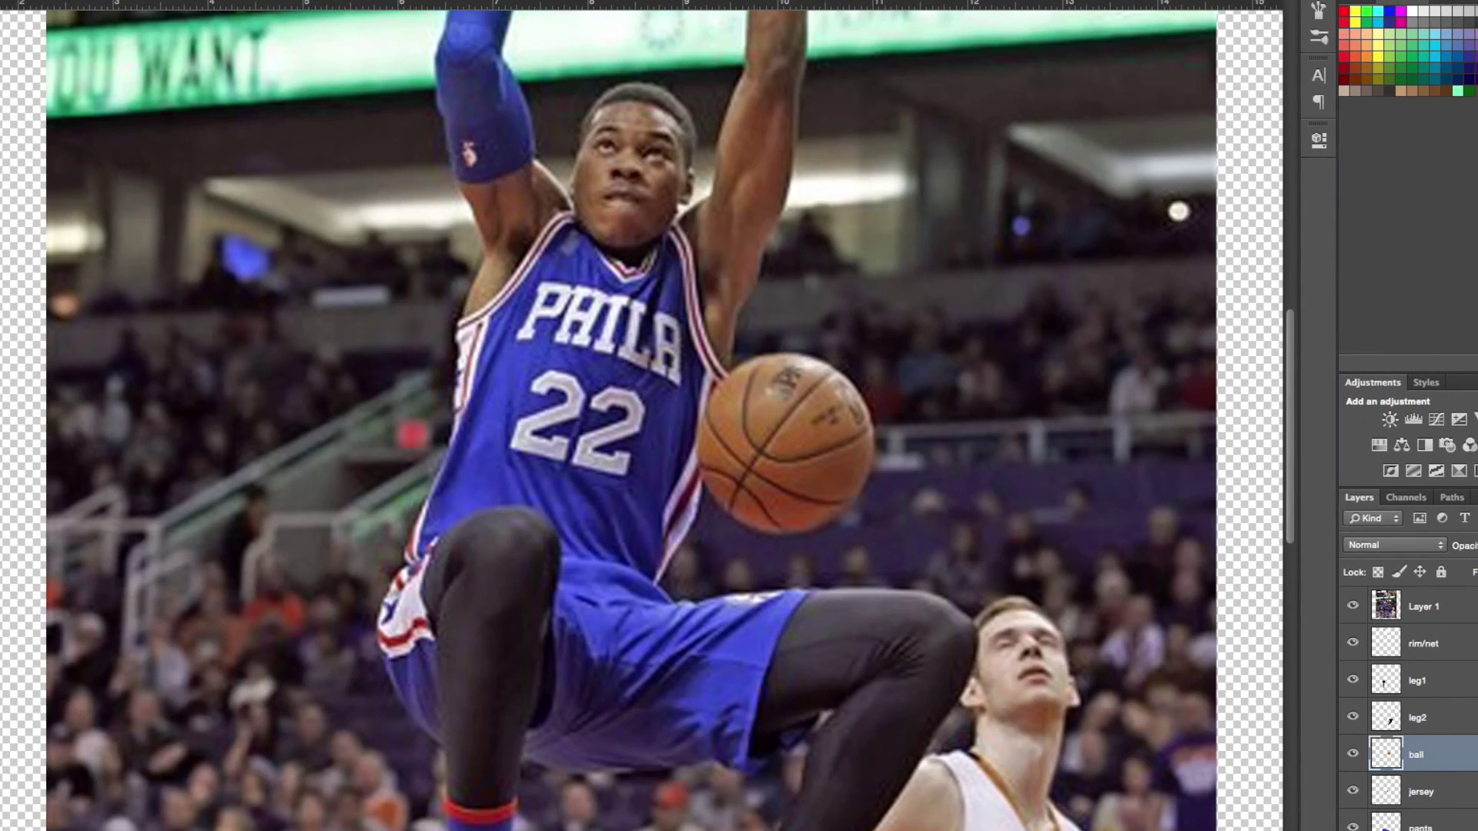
{"action": "key", "text": "ctrl+plus"}
{"action": "left_click", "coordinate": [793, 382]}
{"action": "mouse_move", "coordinate": [1079, 567]}
{"action": "left_mouse_down"}
{"action": "mouse_move", "coordinate": [1232, 543]}
{"action": "mouse_move", "coordinate": [1263, 573]}
{"action": "left_mouse_up"}
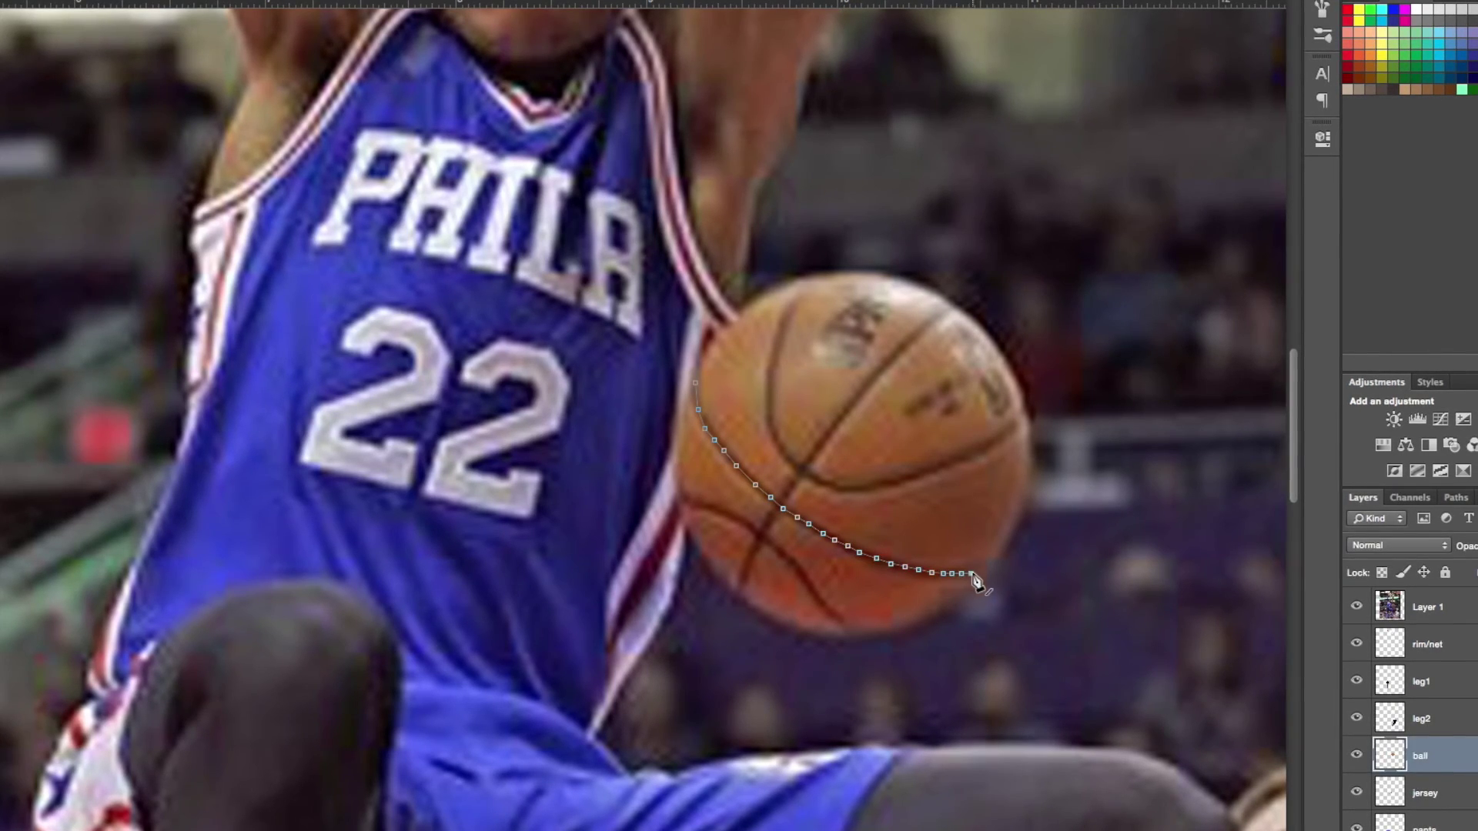
{"action": "right_click", "coordinate": [891, 526]}
{"action": "key", "text": "Escape"}
{"action": "left_click", "coordinate": [1356, 606]}
{"action": "right_click", "coordinate": [696, 390]}
{"action": "left_click", "coordinate": [735, 509]}
{"action": "key", "text": "ctrl+0"}
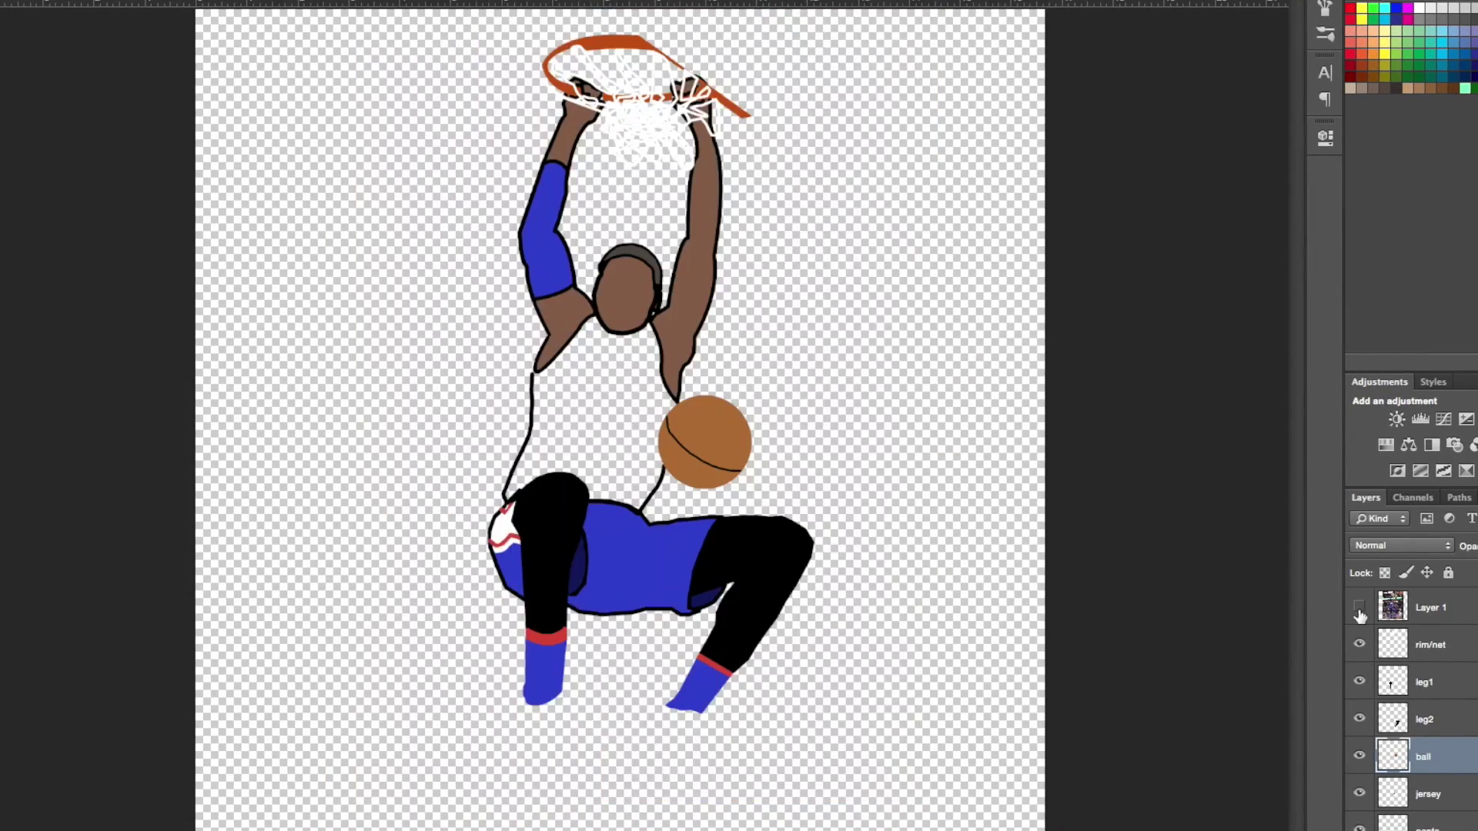
Stroke a second black seam across the ball.
{"action": "left_click", "coordinate": [1359, 613]}
{"action": "key", "text": "ctrl+1"}
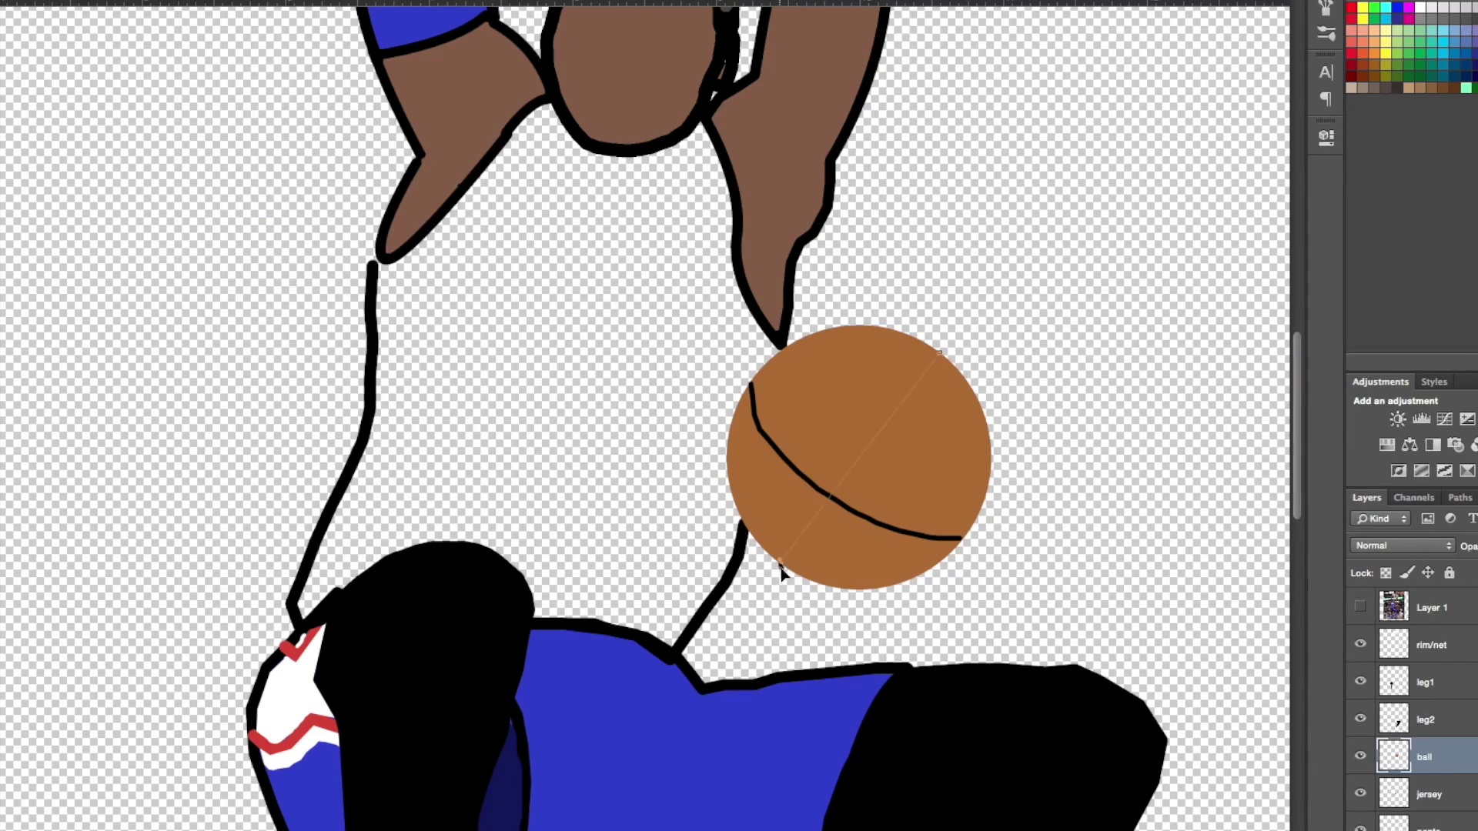
{"action": "right_click", "coordinate": [785, 540]}
{"action": "left_click", "coordinate": [854, 702]}
{"action": "left_click", "coordinate": [1361, 608]}
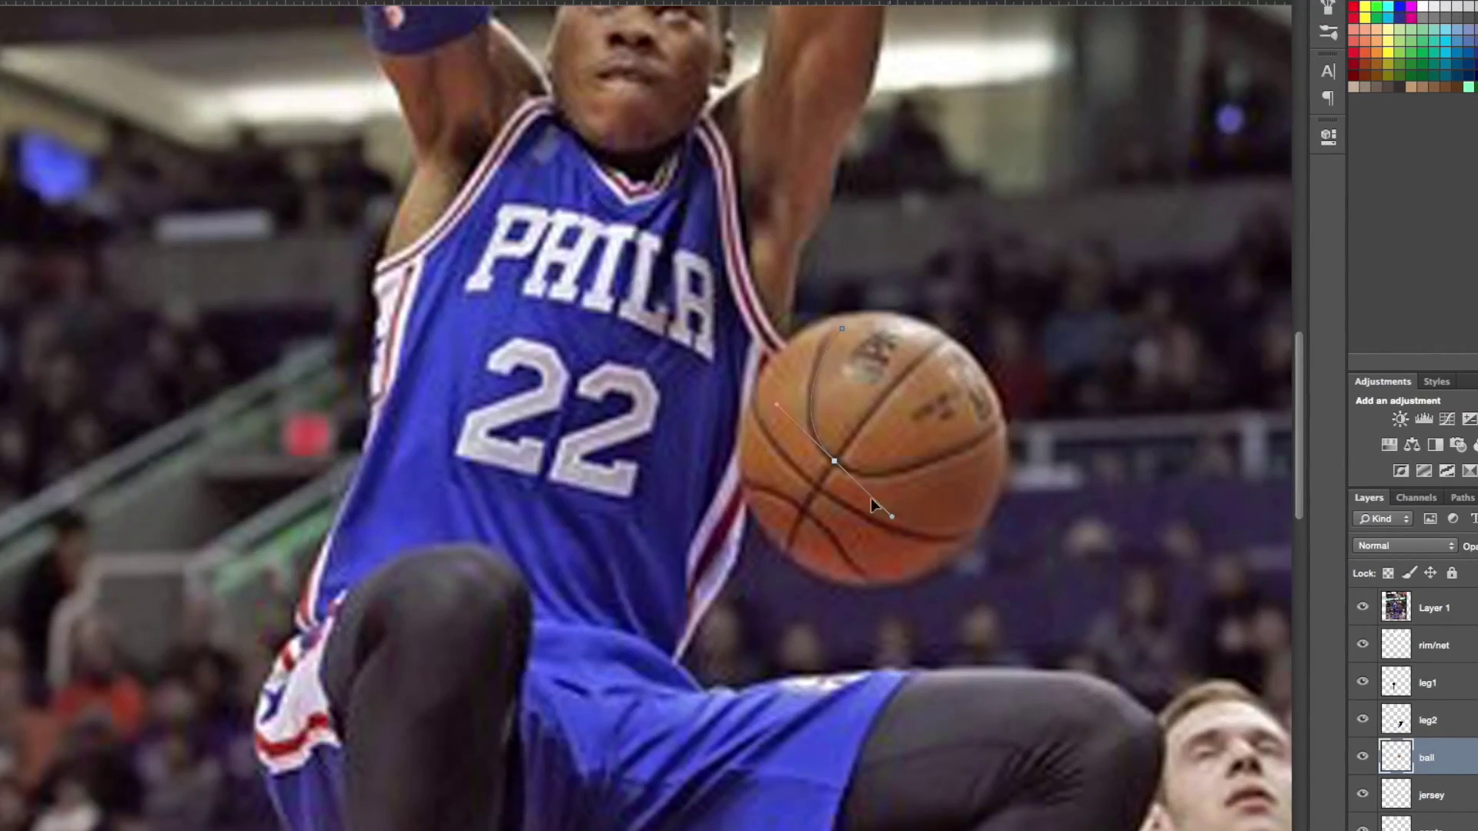
Add and stroke the remaining black seams, then check them without the reference photo.
{"action": "left_click", "coordinate": [1000, 421]}
{"action": "left_click", "coordinate": [1361, 608]}
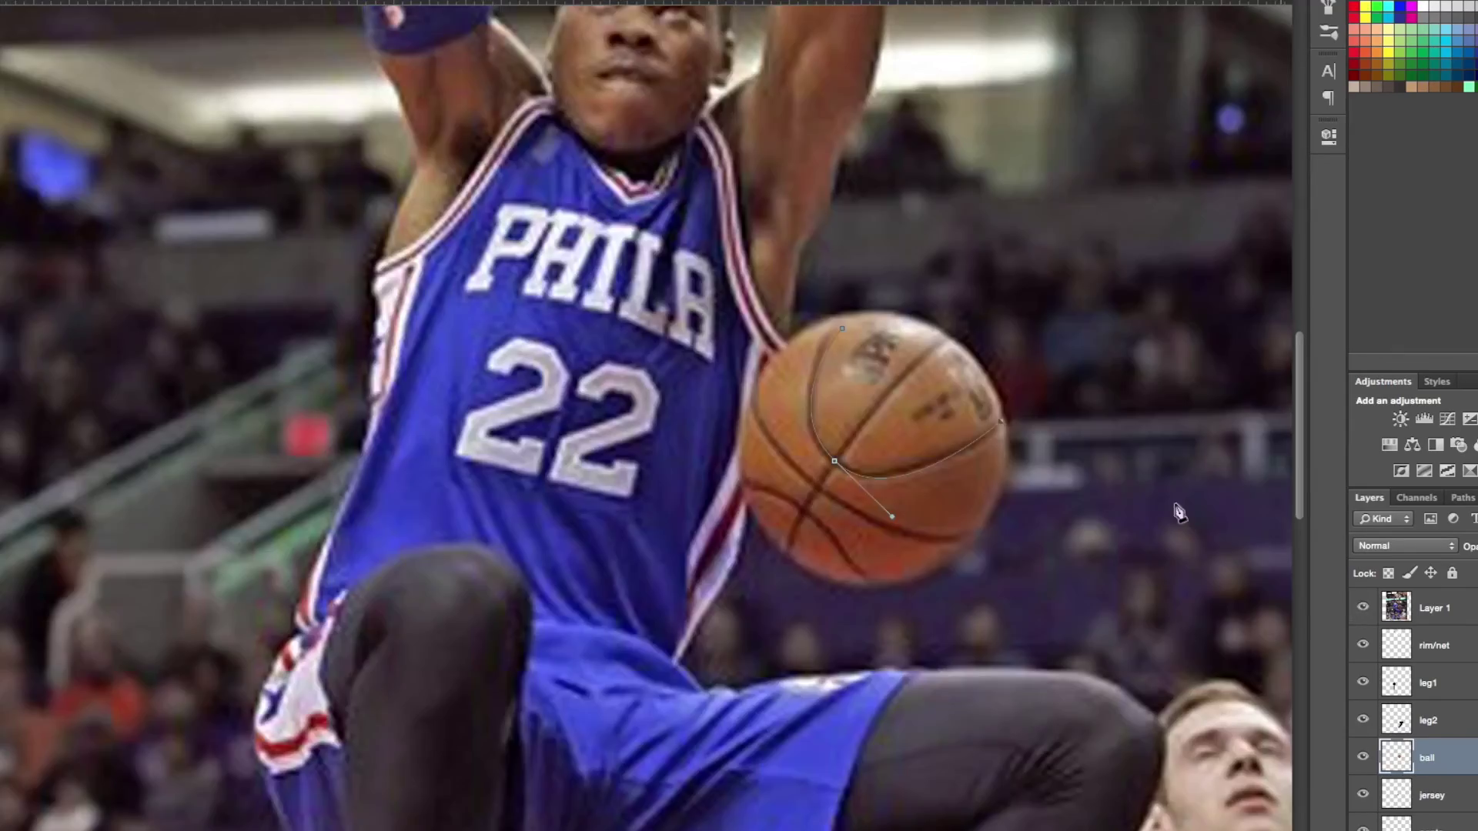
{"action": "right_click", "coordinate": [925, 489]}
{"action": "left_click", "coordinate": [1016, 594]}
{"action": "left_click", "coordinate": [1363, 608]}
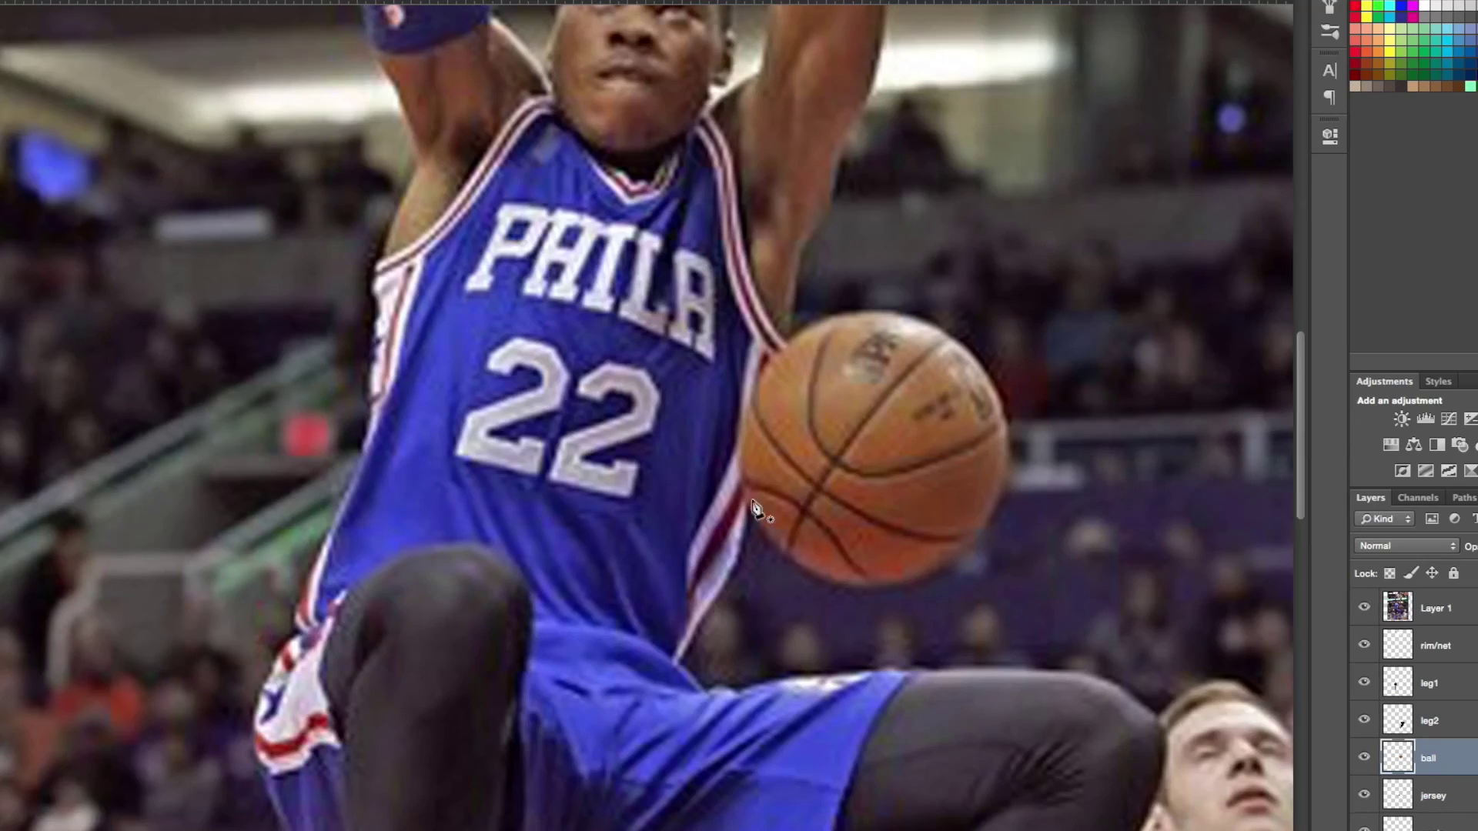
{"action": "left_click_drag", "start_coordinate": [915, 679], "coordinate": [908, 675]}
{"action": "left_click", "coordinate": [1364, 608]}
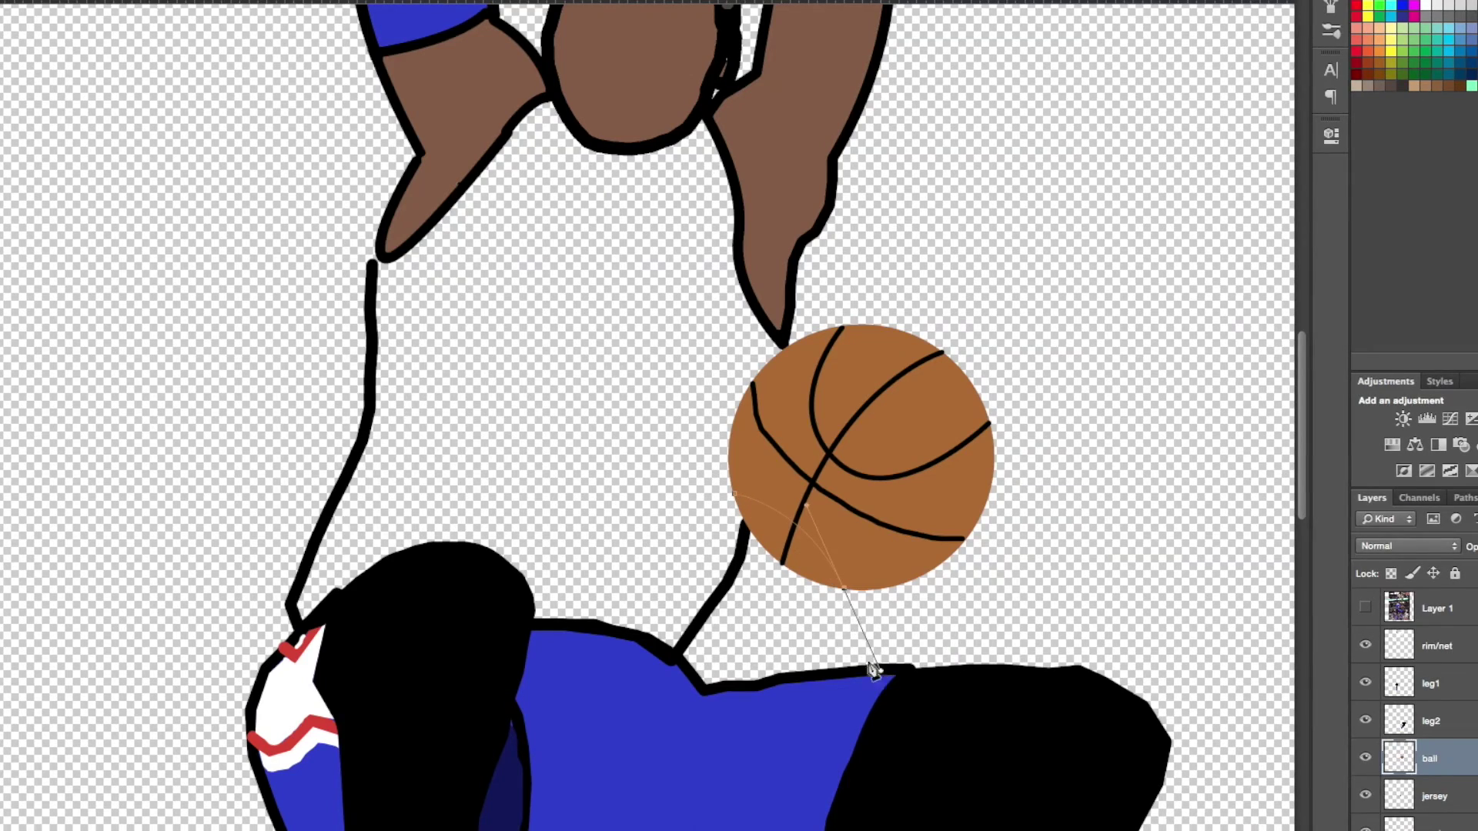
{"action": "key", "text": "ctrl+0"}
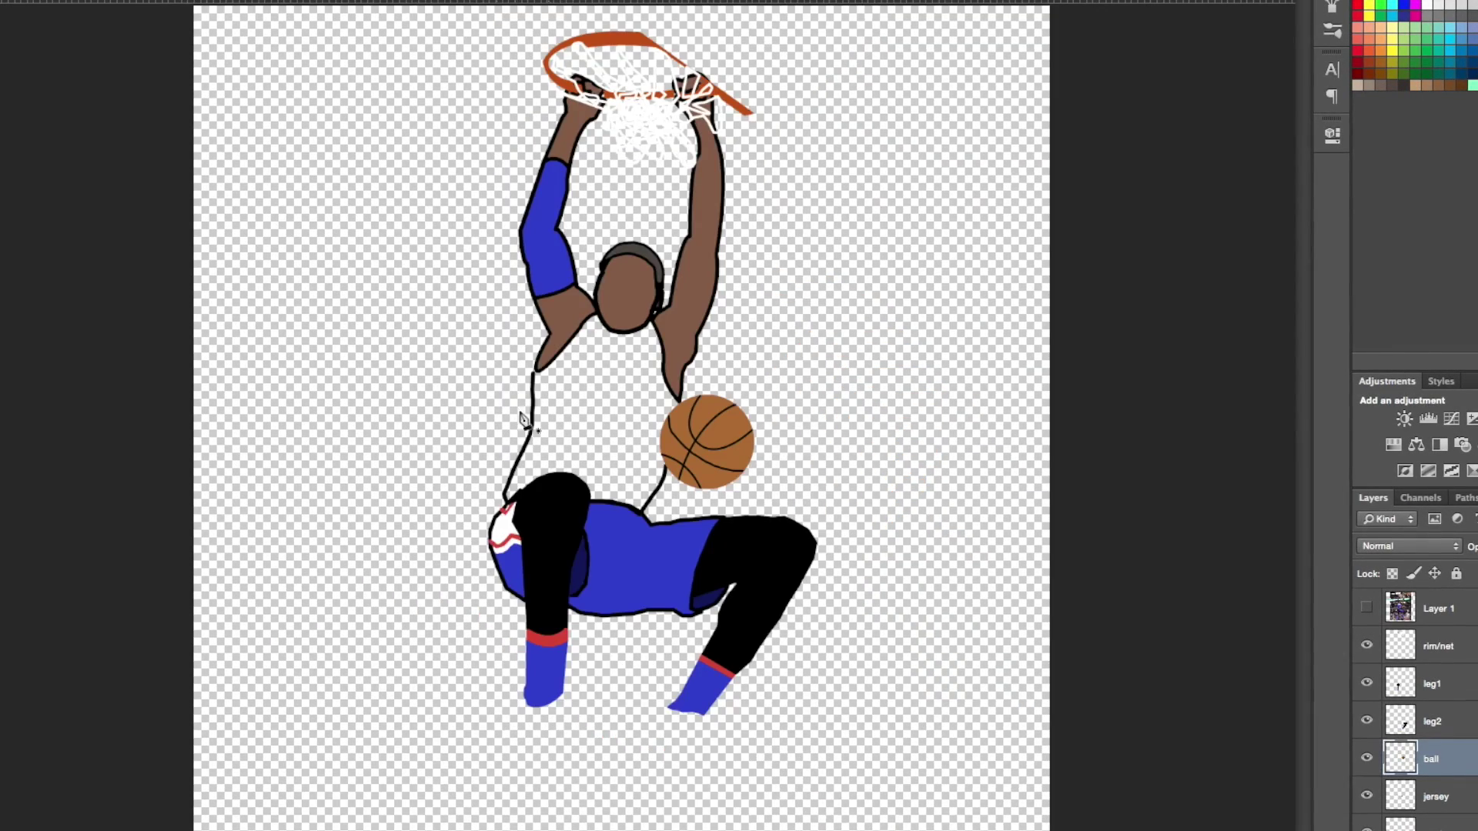
Select the jersey layer and place a path point at the armpit.
{"action": "left_click", "coordinate": [537, 370]}
{"action": "key", "text": "ctrl+plus"}
{"action": "left_click", "coordinate": [372, 269]}
{"action": "right_click", "coordinate": [374, 271]}
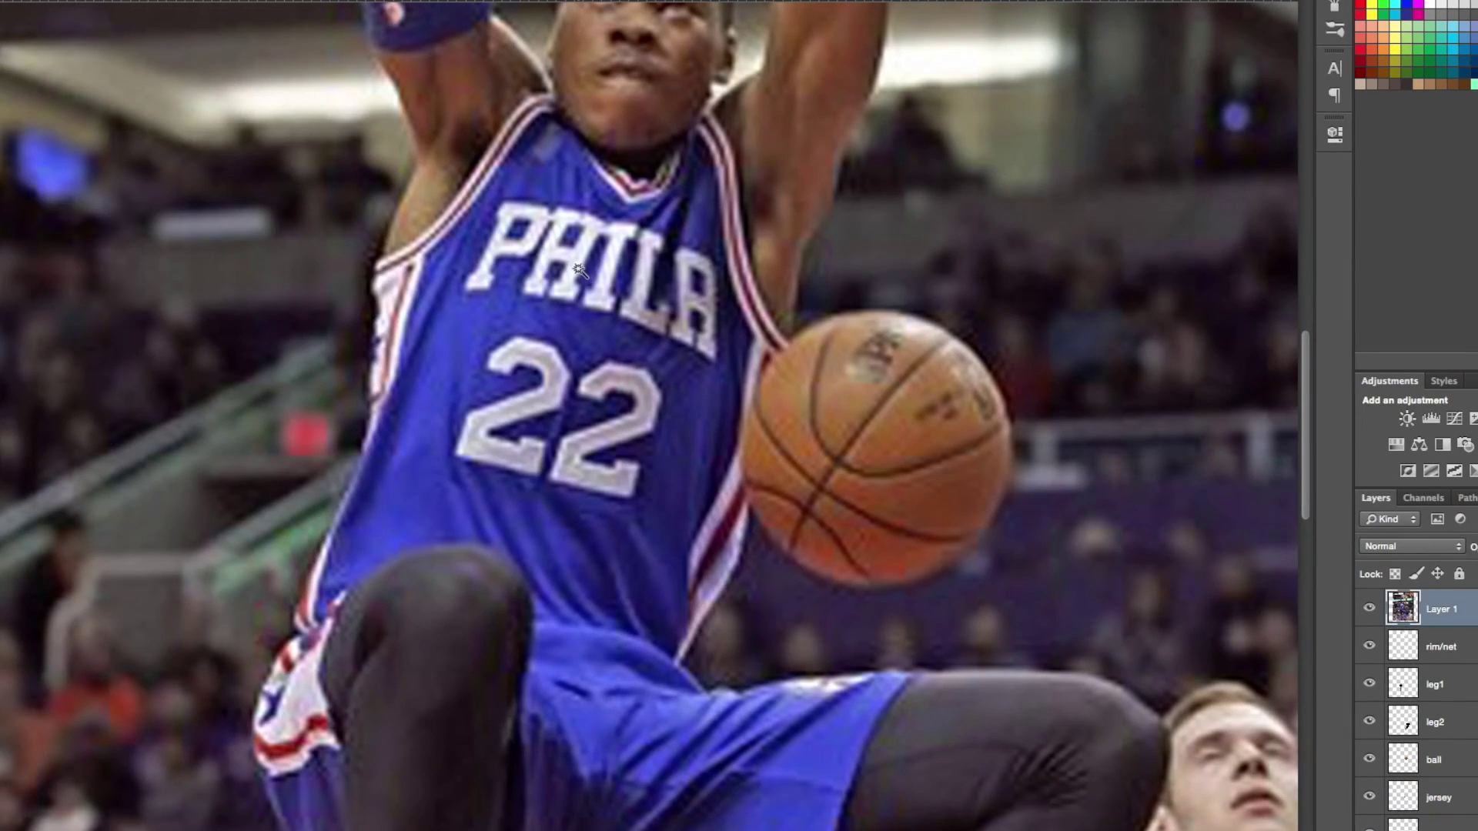
Select the PHILA lettering on the jersey and set white as the painting colour.
{"action": "left_click_drag", "start_coordinate": [565, 252], "coordinate": [697, 331]}
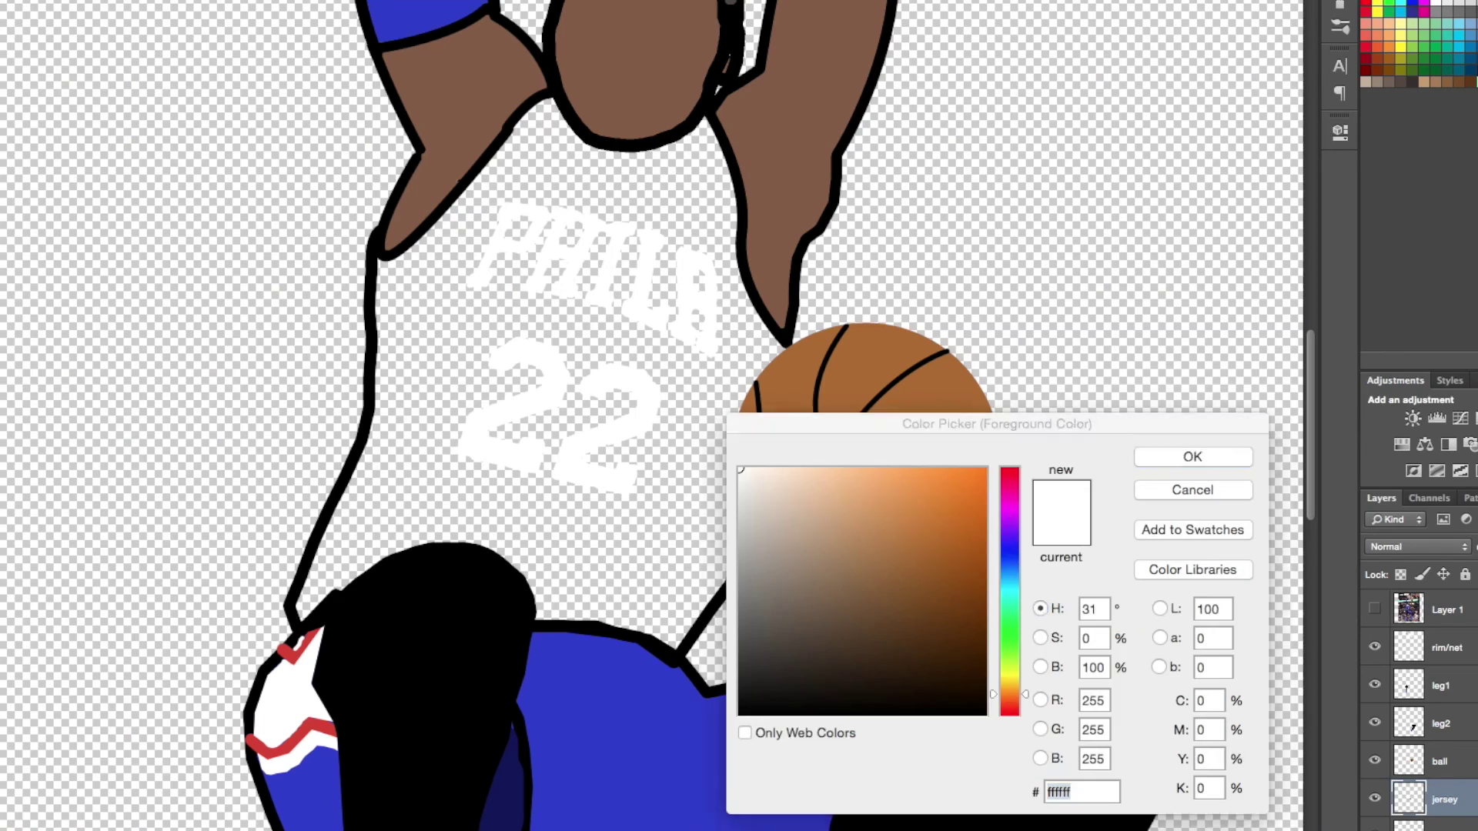
{"action": "key", "text": "Return"}
{"action": "left_click", "coordinate": [1375, 610]}
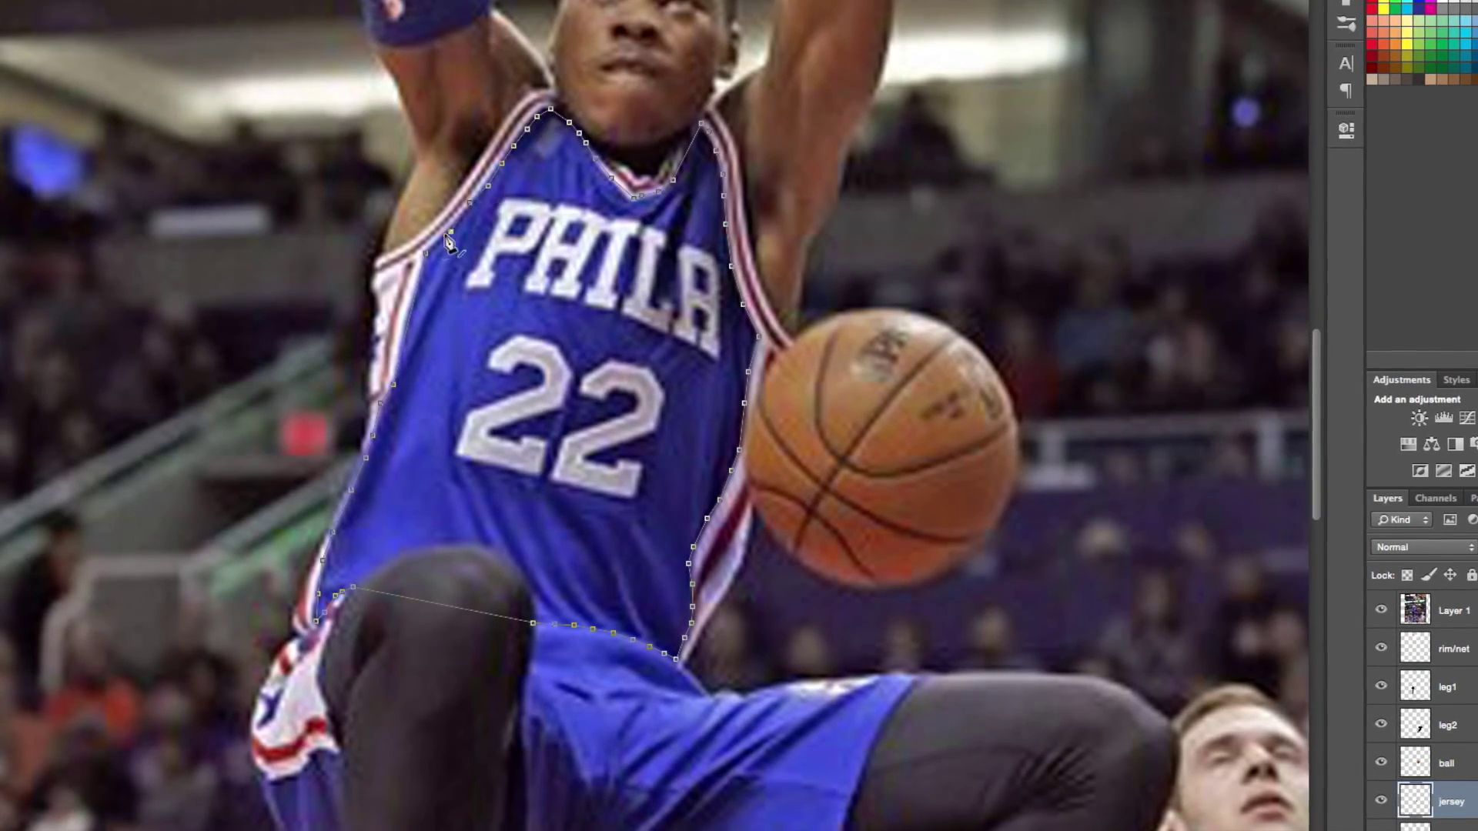
Create a new layer named 'jersey color'.
{"action": "right_click", "coordinate": [433, 275]}
{"action": "left_click", "coordinate": [478, 406]}
{"action": "key", "text": "Return"}
{"action": "key", "text": "ctrl+shift+n"}
{"action": "type", "text": "jersey color"}
{"action": "key", "text": "Return"}
Fill the jersey outline path blue and check it against the reference photo.
{"action": "right_click", "coordinate": [566, 319]}
{"action": "left_click", "coordinate": [616, 433]}
{"action": "key", "text": "Return"}
{"action": "left_click", "coordinate": [1383, 611]}
{"action": "right_click", "coordinate": [517, 269]}
{"action": "left_click", "coordinate": [566, 307]}
{"action": "left_click", "coordinate": [1384, 611]}
{"action": "scroll", "coordinate": [1403, 693], "scroll_direction": "down", "scroll_amount": 2}
{"action": "scroll", "coordinate": [1432, 770], "scroll_direction": "down", "scroll_amount": 1}
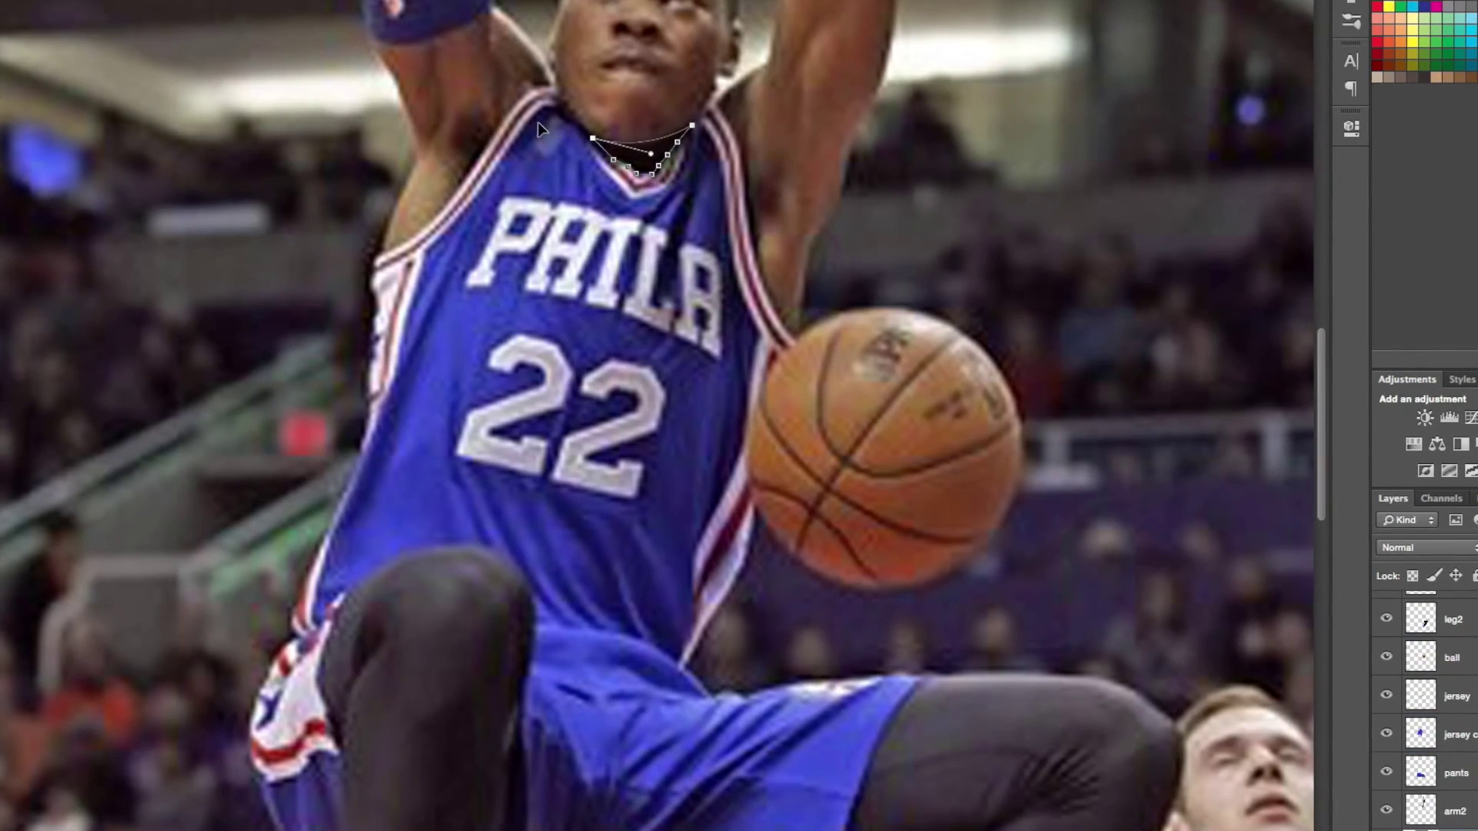
Close the neckline path and fill it dark brown.
{"action": "right_click", "coordinate": [538, 123]}
{"action": "left_click", "coordinate": [1352, 264]}
{"action": "left_click", "coordinate": [1354, 304]}
{"action": "left_click", "coordinate": [1201, 455]}
{"action": "key", "text": "Return"}
{"action": "left_click", "coordinate": [1387, 611]}
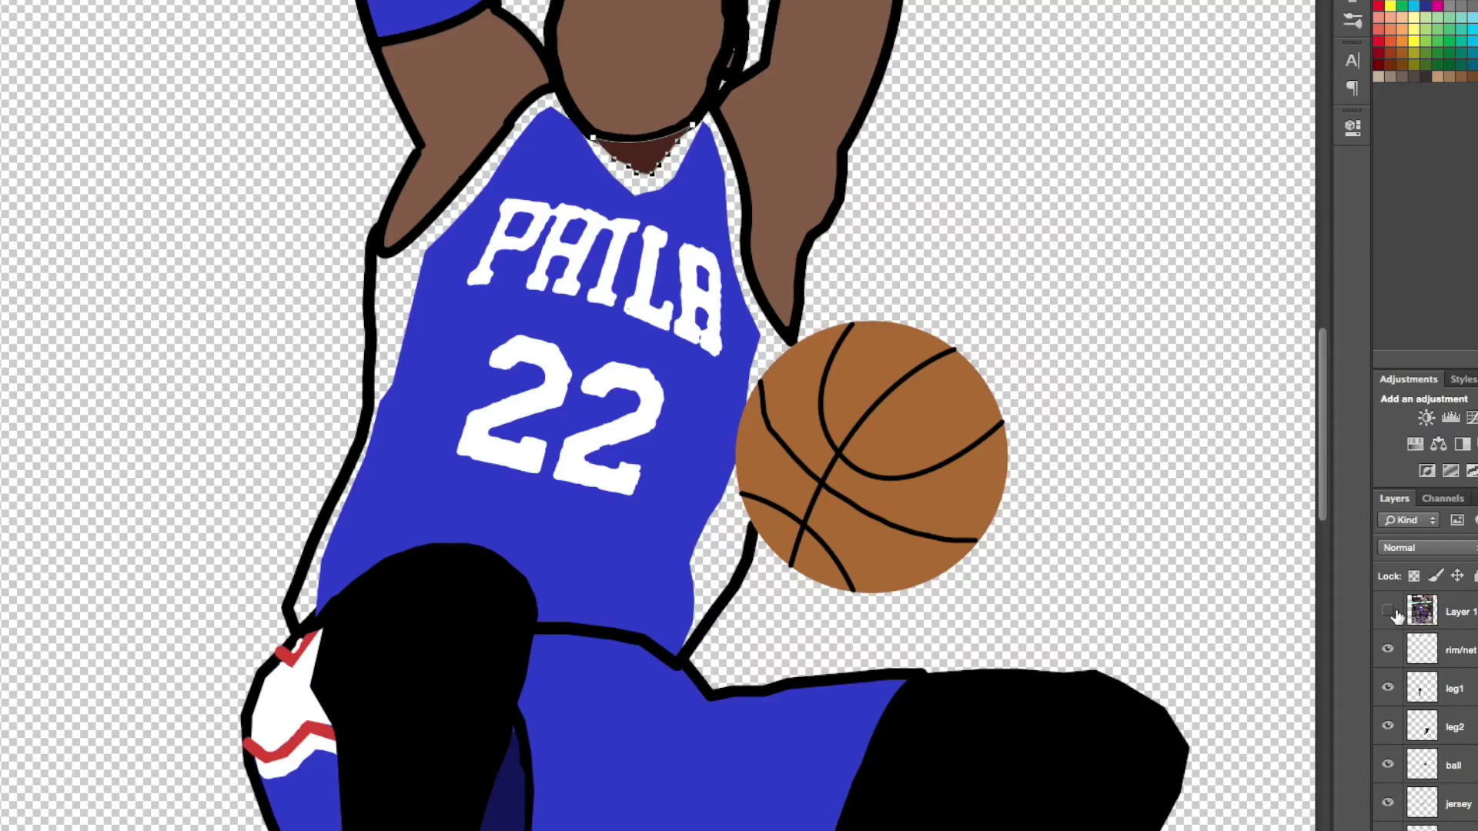
{"action": "left_click", "coordinate": [1394, 615]}
{"action": "key", "text": "ctrl+0"}
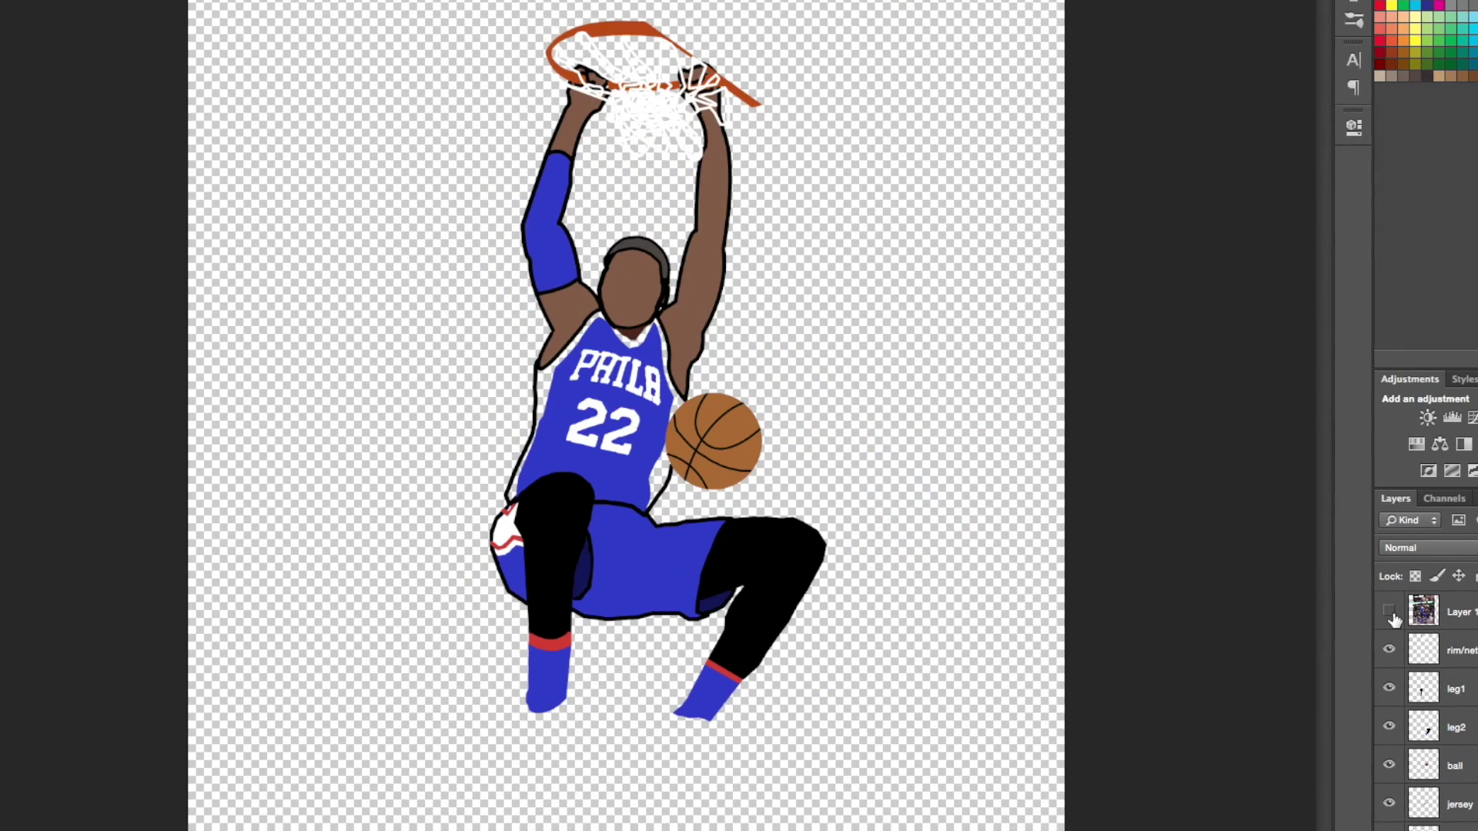
Paint white trim along the jersey's neckline, armholes and left edge.
{"action": "left_click", "coordinate": [1390, 612]}
{"action": "key", "text": "ctrl+1"}
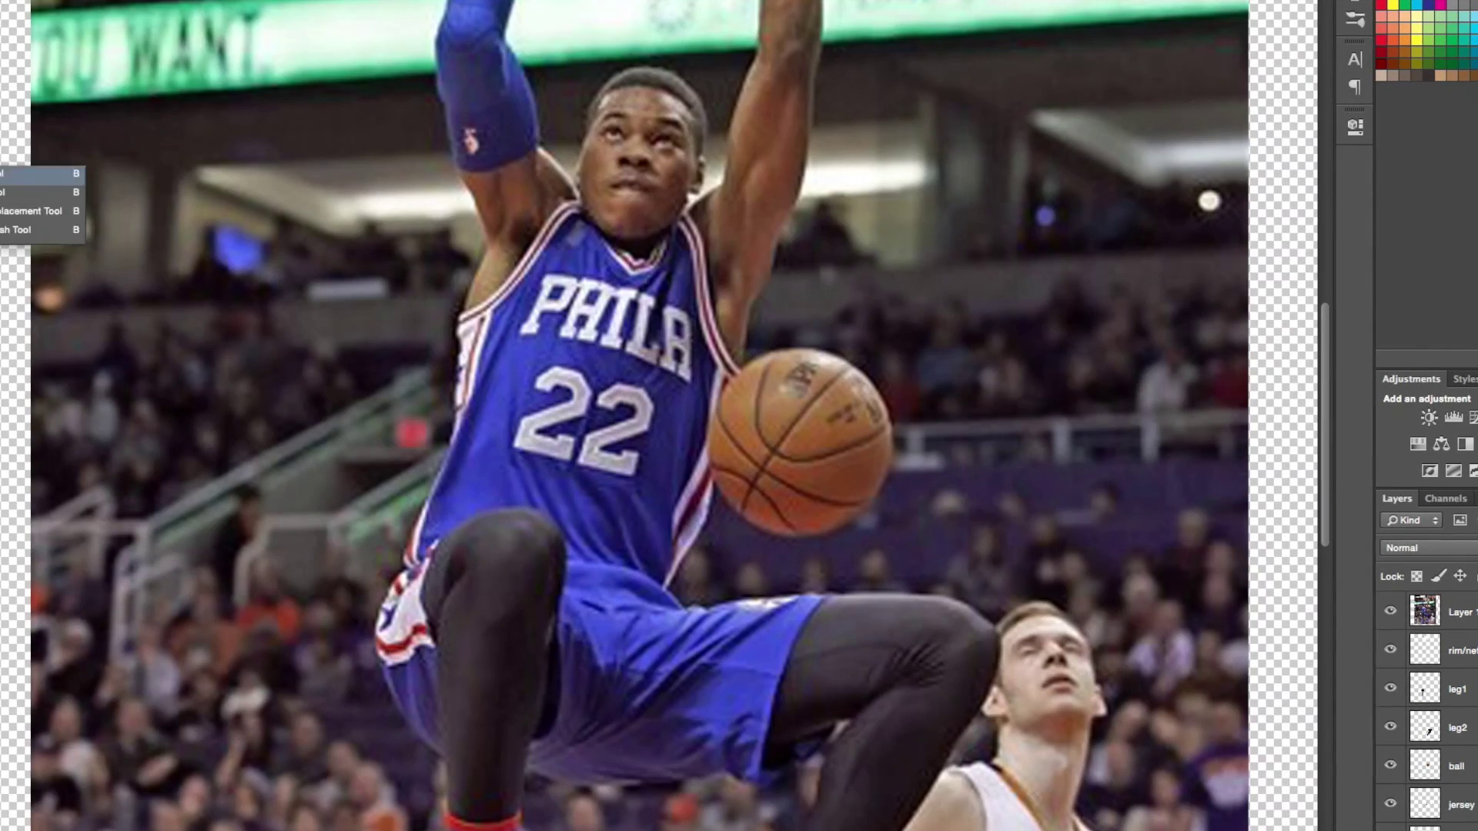
{"action": "left_click", "coordinate": [1394, 614]}
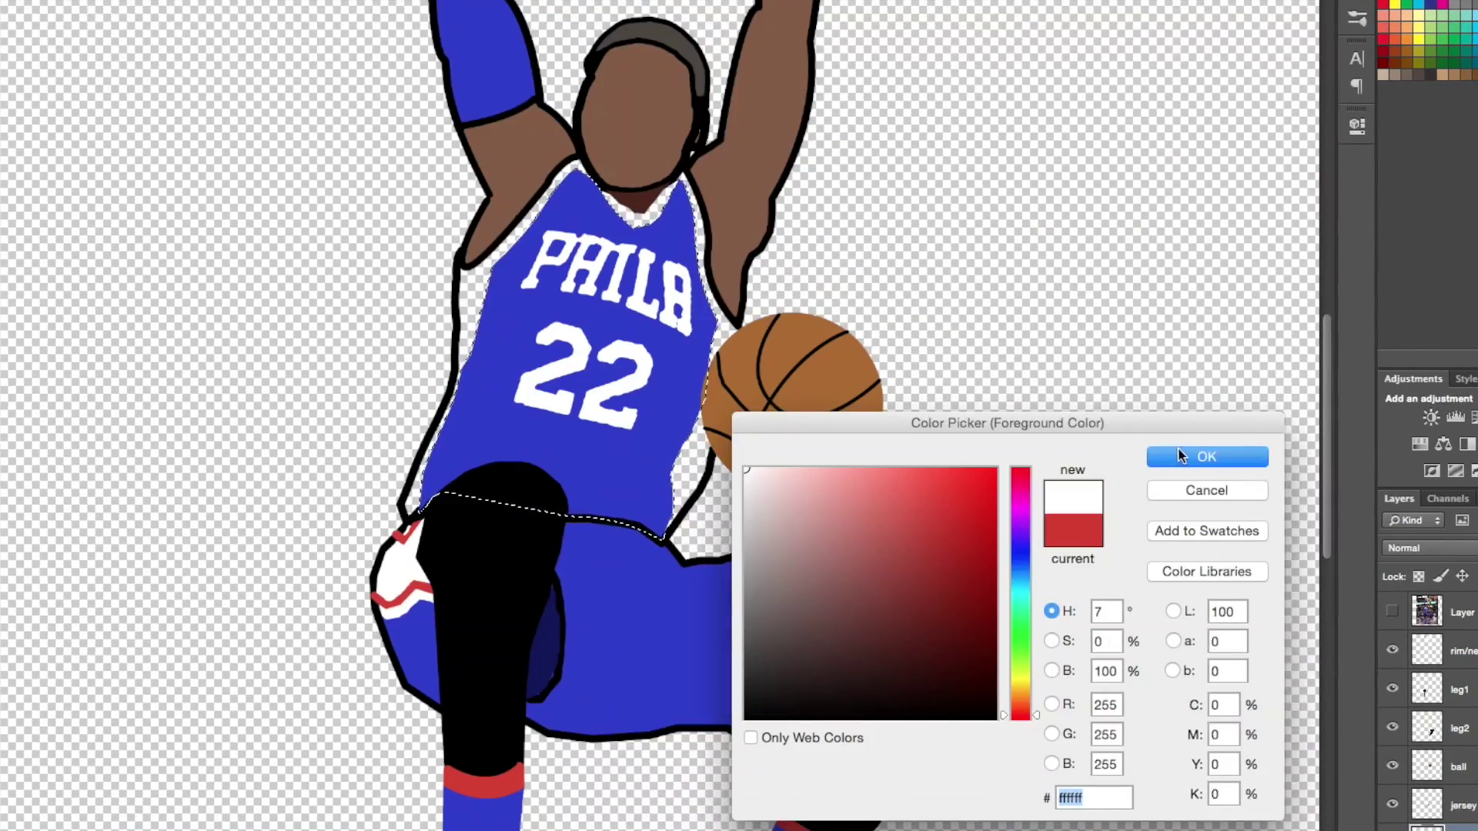
{"action": "left_click", "coordinate": [1182, 455]}
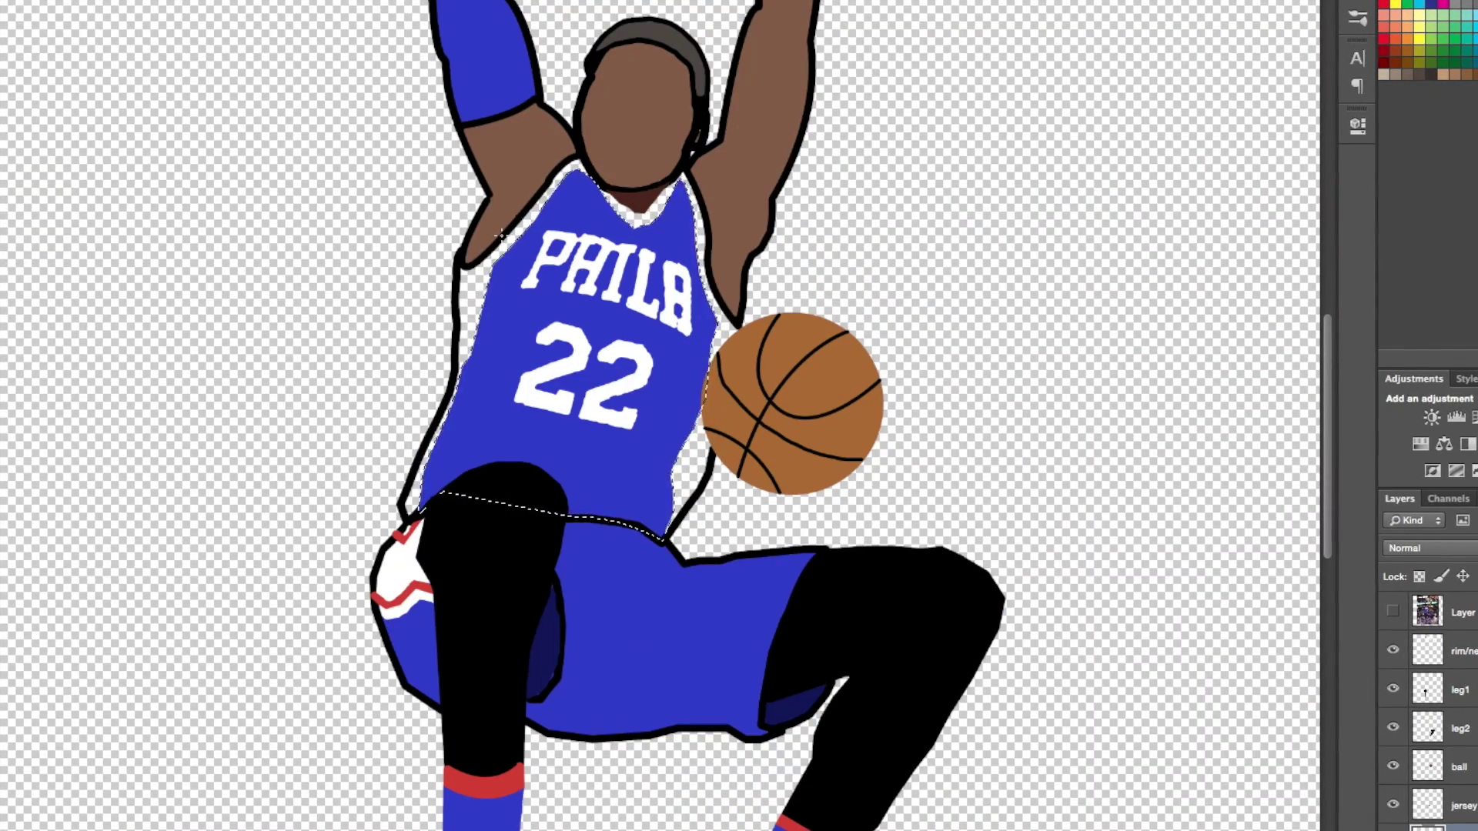
{"action": "mouse_move", "coordinate": [511, 239]}
{"action": "left_mouse_down"}
{"action": "mouse_move", "coordinate": [477, 294]}
{"action": "mouse_move", "coordinate": [569, 165]}
{"action": "mouse_move", "coordinate": [685, 185]}
{"action": "mouse_move", "coordinate": [700, 401]}
{"action": "left_mouse_up"}
{"action": "left_click_drag", "start_coordinate": [539, 177], "coordinate": [472, 310]}
{"action": "right_click", "coordinate": [472, 310]}
{"action": "key", "text": "Return"}
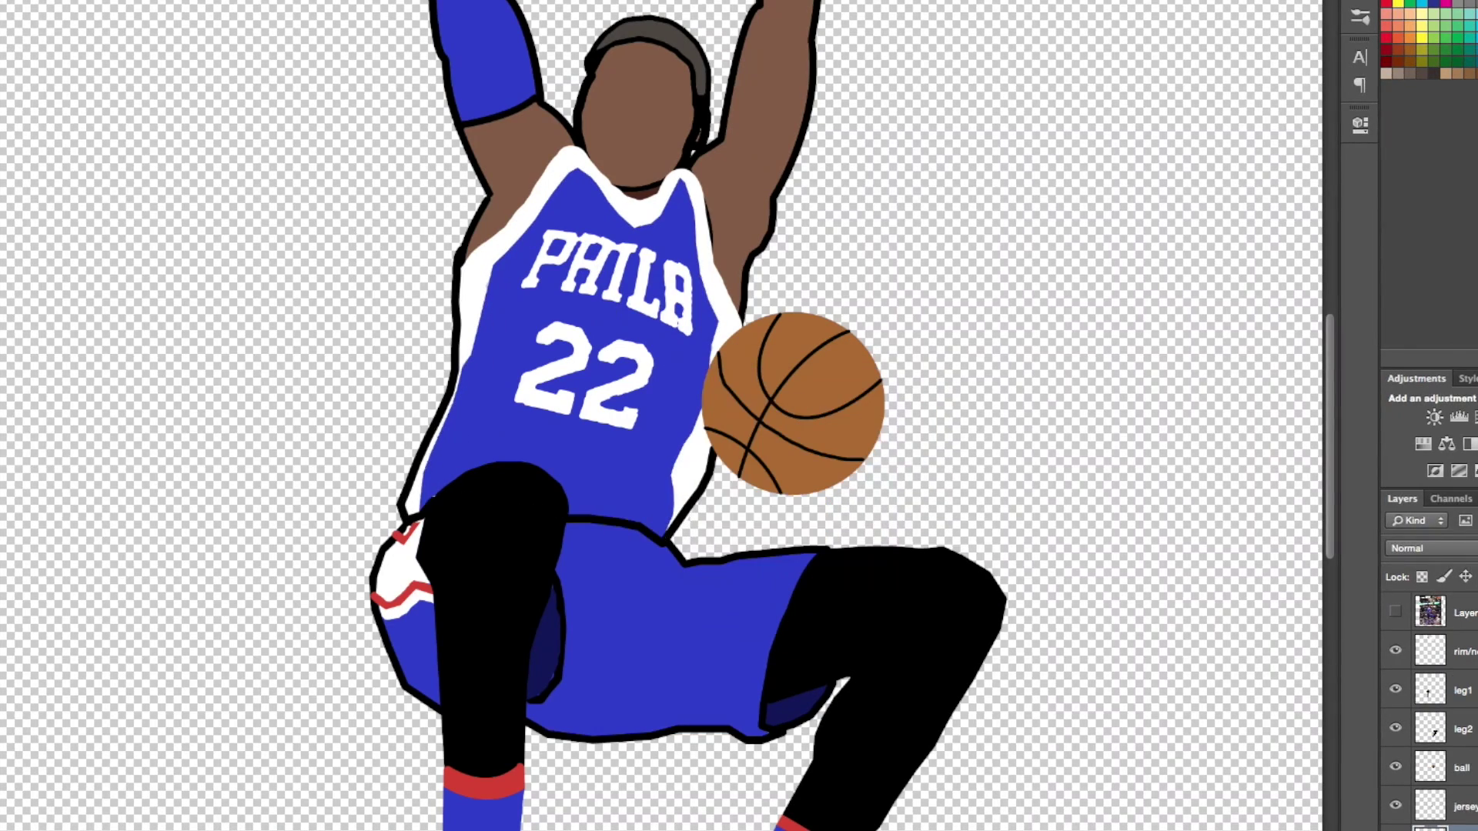
Compare the white-trimmed jersey against the reference photo.
{"action": "scroll", "coordinate": [1395, 715], "scroll_direction": "down", "scroll_amount": 4}
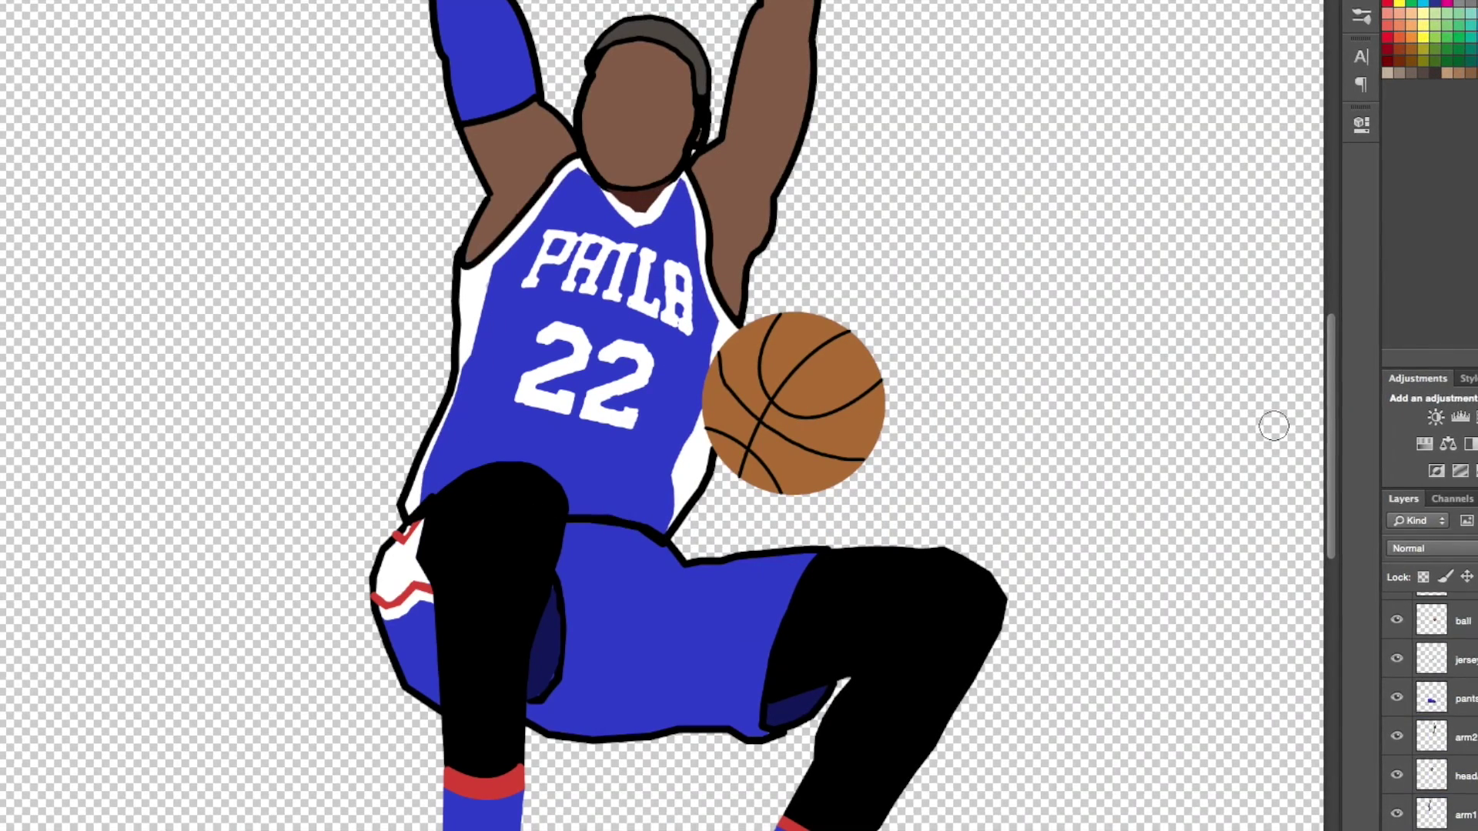
{"action": "scroll", "coordinate": [1395, 714], "scroll_direction": "up", "scroll_amount": 4}
{"action": "left_click", "coordinate": [1397, 611]}
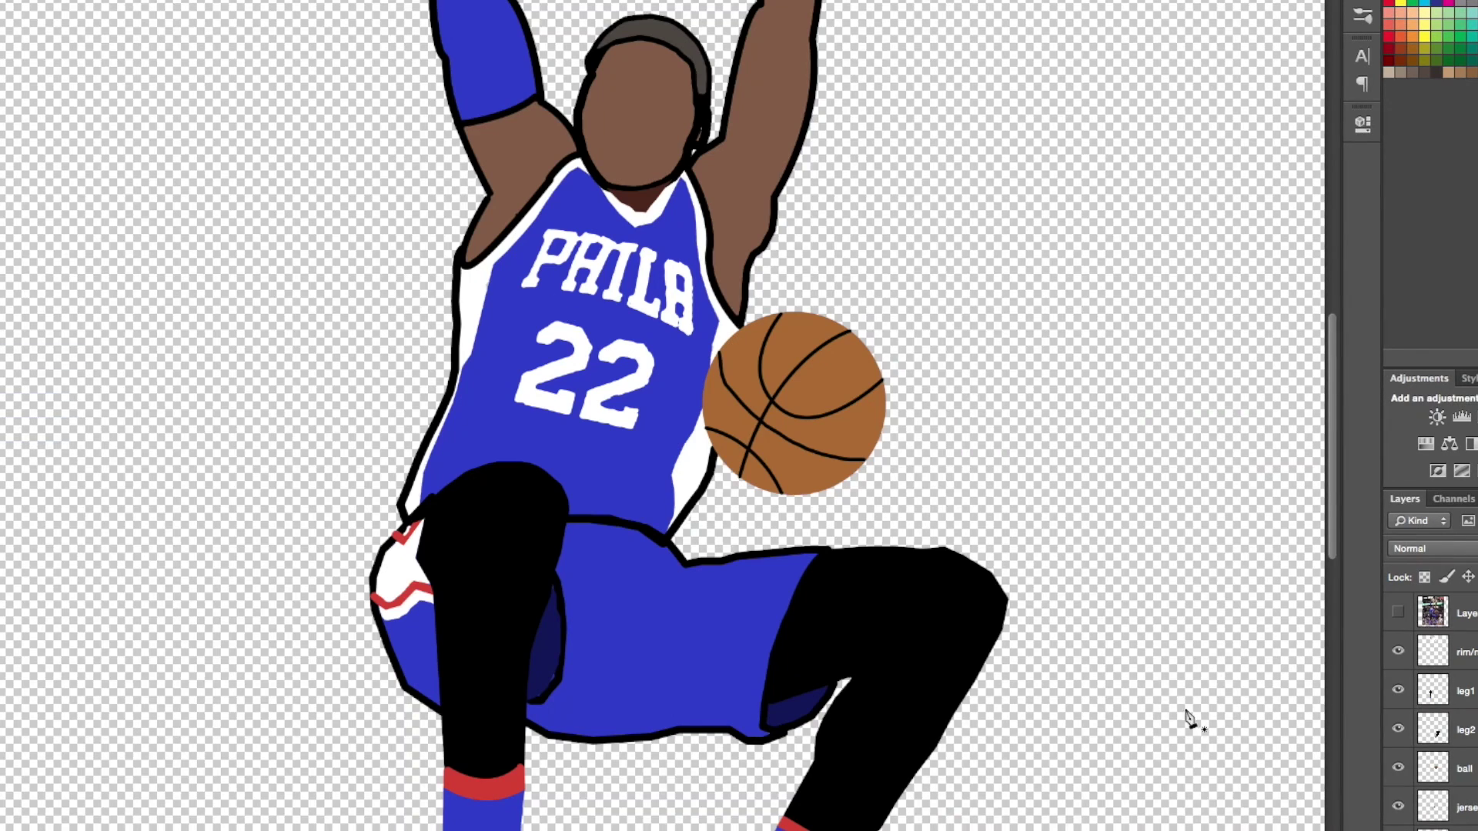
{"action": "key", "text": "ctrl+comma"}
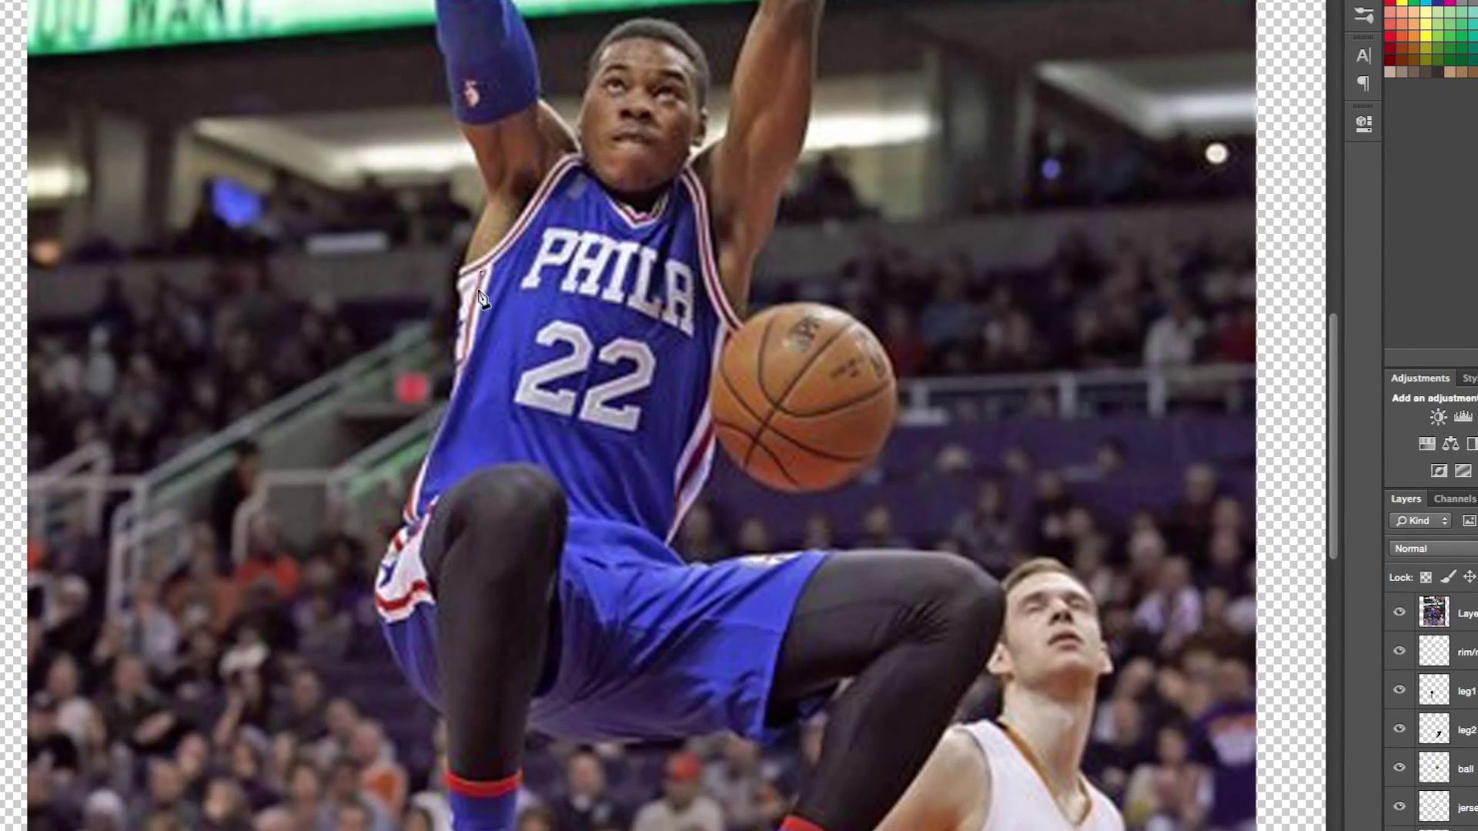
Extend the jersey-side path to the shorts, stroke it, and check it against the photo.
{"action": "left_click", "coordinate": [415, 523]}
{"action": "right_click", "coordinate": [412, 514]}
{"action": "left_click", "coordinate": [477, 651]}
{"action": "left_click", "coordinate": [976, 353]}
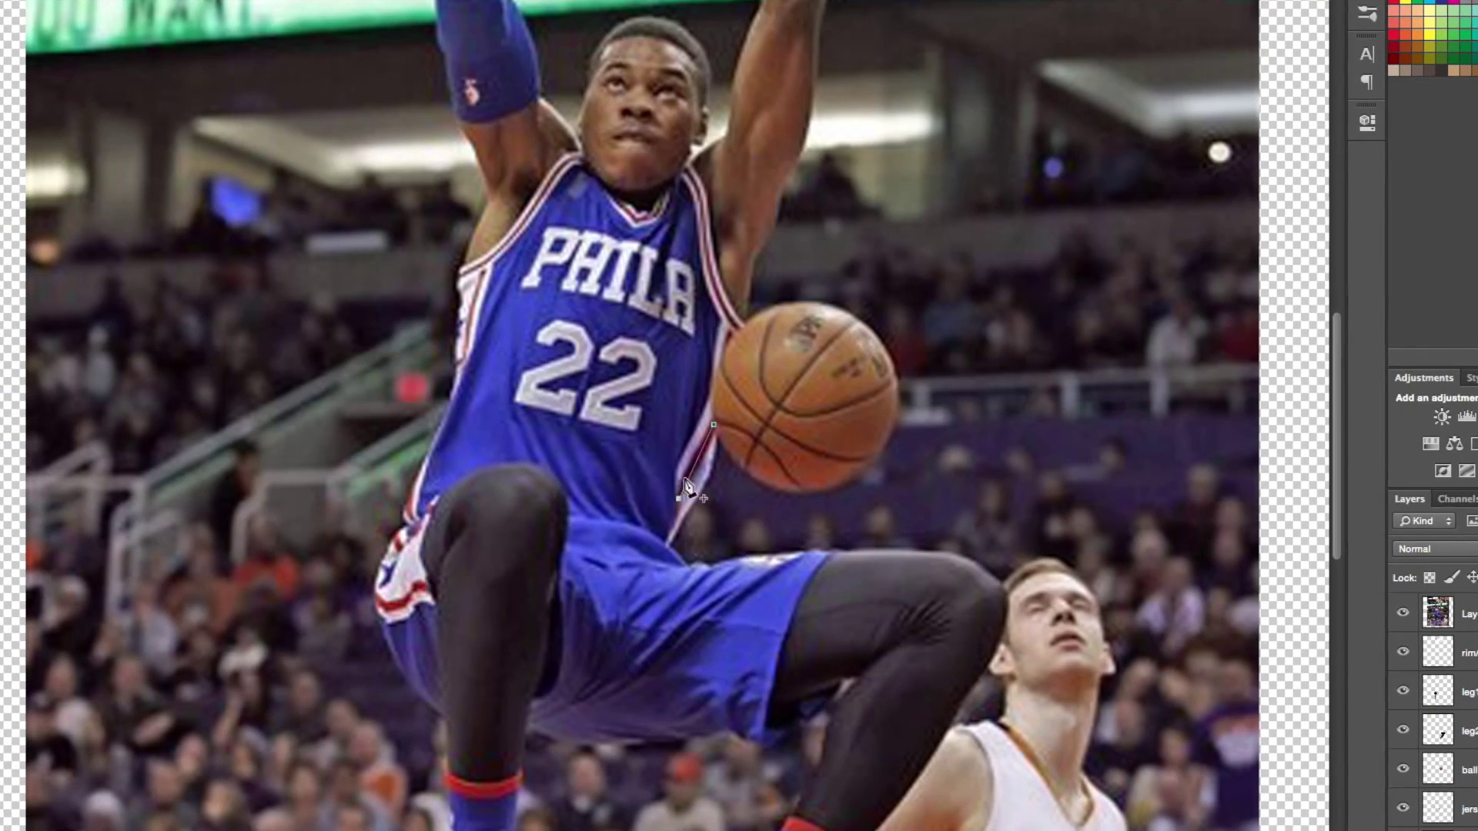
{"action": "right_click", "coordinate": [704, 454]}
{"action": "left_click", "coordinate": [1403, 613]}
{"action": "left_click", "coordinate": [1405, 613]}
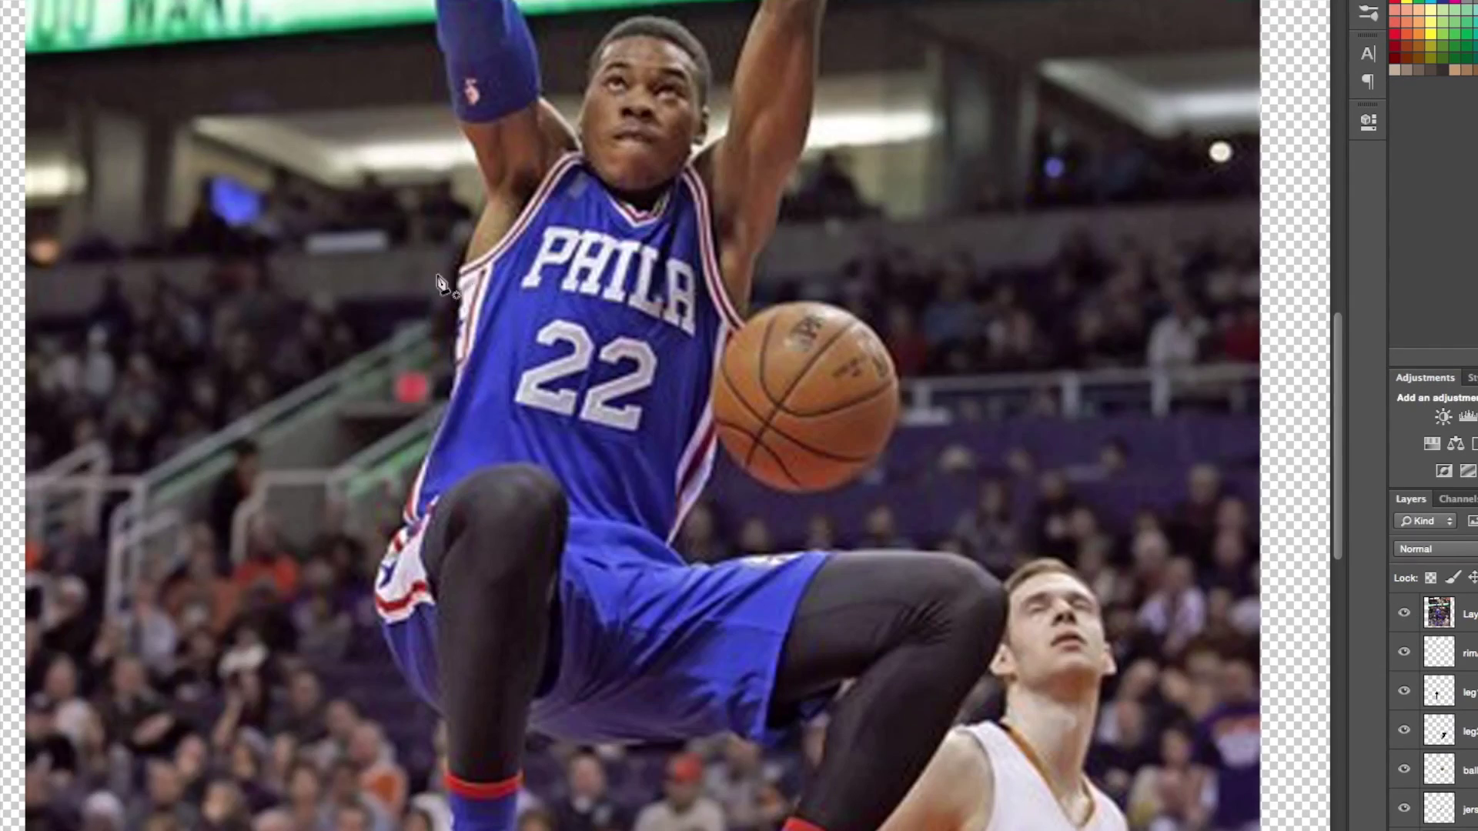
Trace the jersey's armhole edge and stroke it with red.
{"action": "key", "text": "ctrl+plus"}
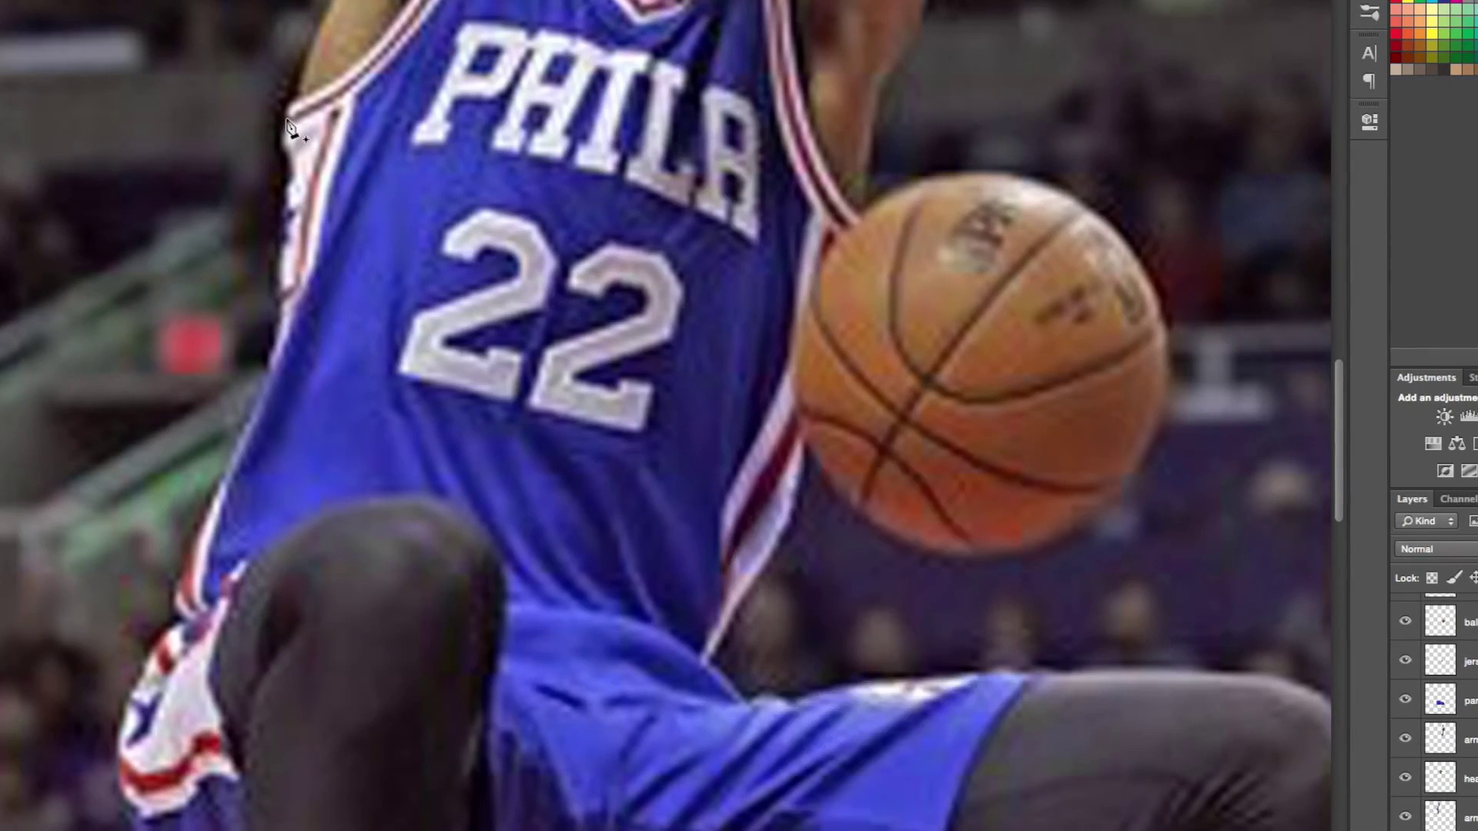
{"action": "scroll", "coordinate": [291, 129], "scroll_direction": "up", "scroll_amount": 5}
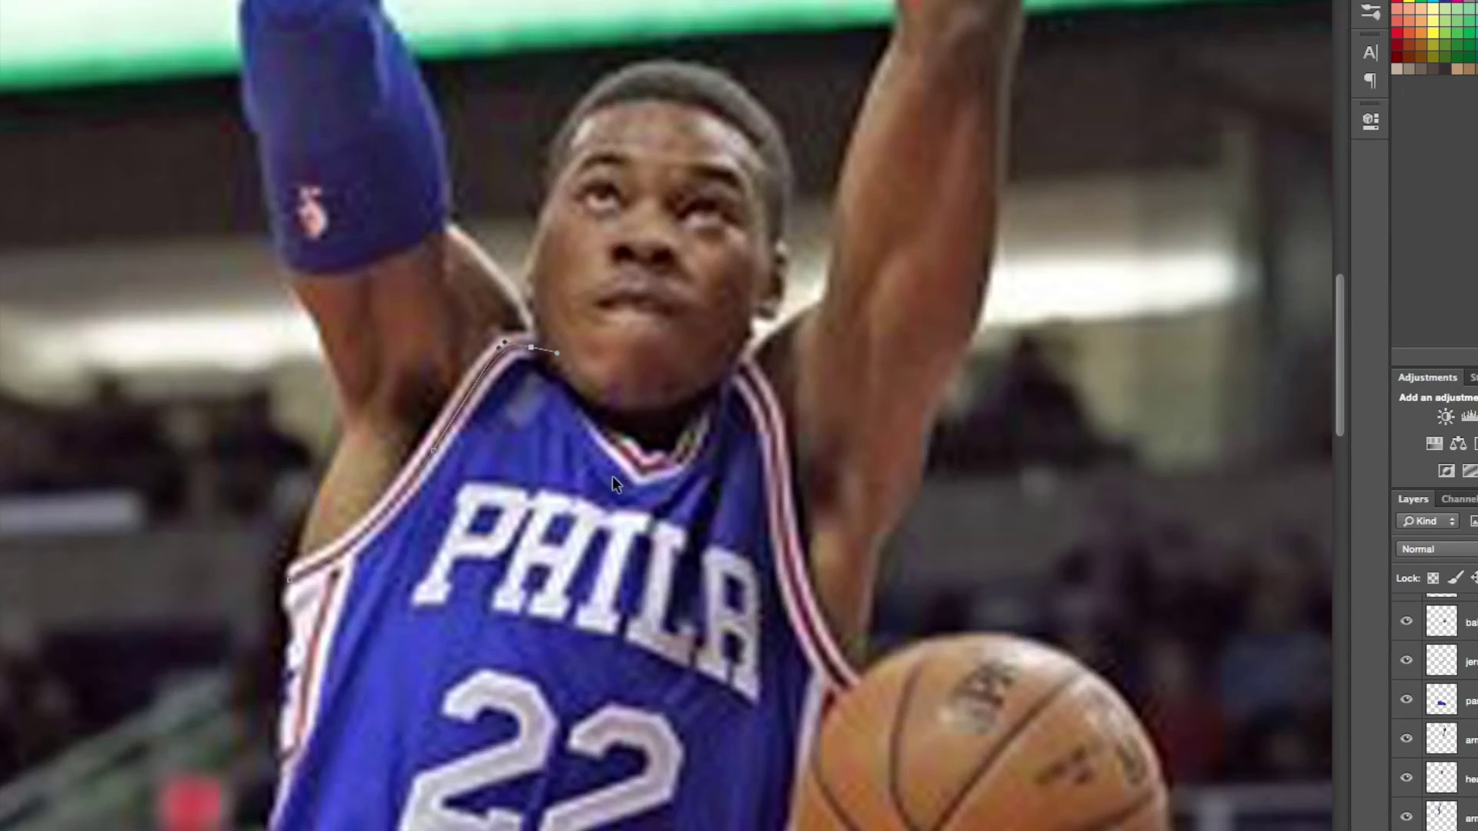
{"action": "scroll", "coordinate": [1431, 655], "scroll_direction": "up", "scroll_amount": 2}
{"action": "left_click", "coordinate": [1407, 614]}
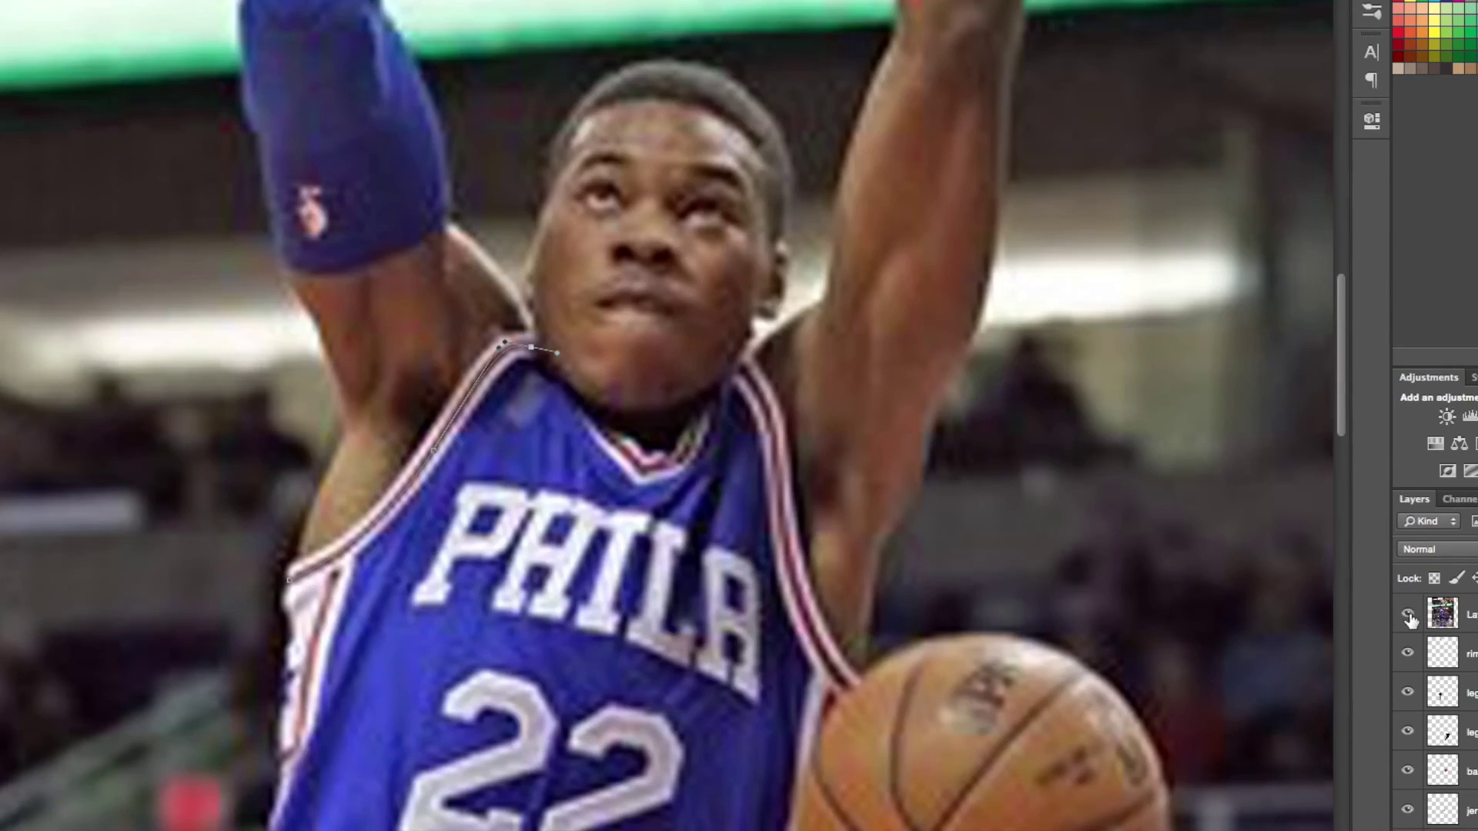
{"action": "left_click", "coordinate": [1407, 614]}
{"action": "scroll", "coordinate": [1431, 693], "scroll_direction": "down", "scroll_amount": 2}
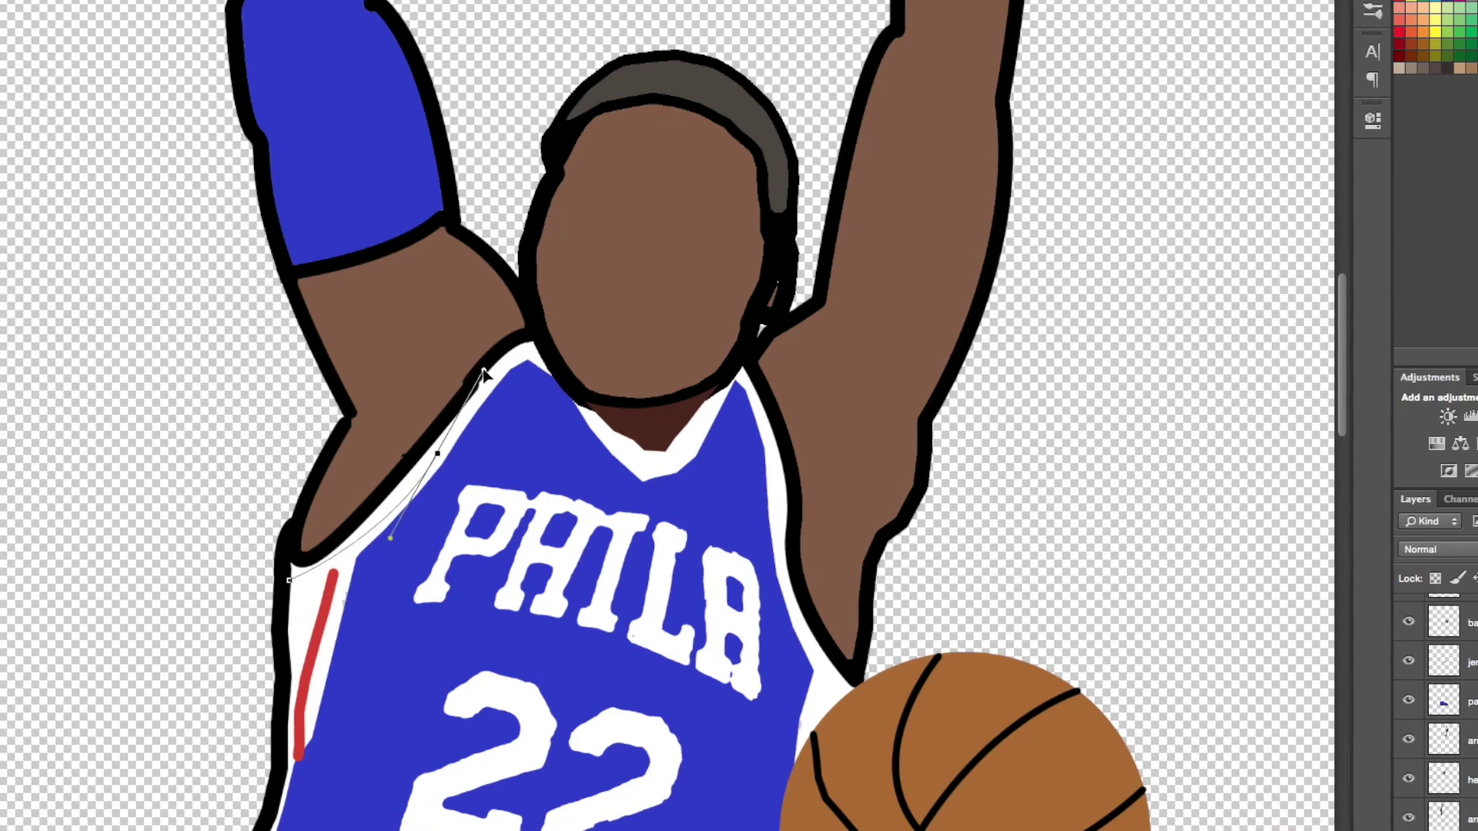
{"action": "left_click_drag", "start_coordinate": [536, 352], "coordinate": [545, 302]}
{"action": "right_click", "coordinate": [522, 372]}
{"action": "left_click", "coordinate": [538, 544]}
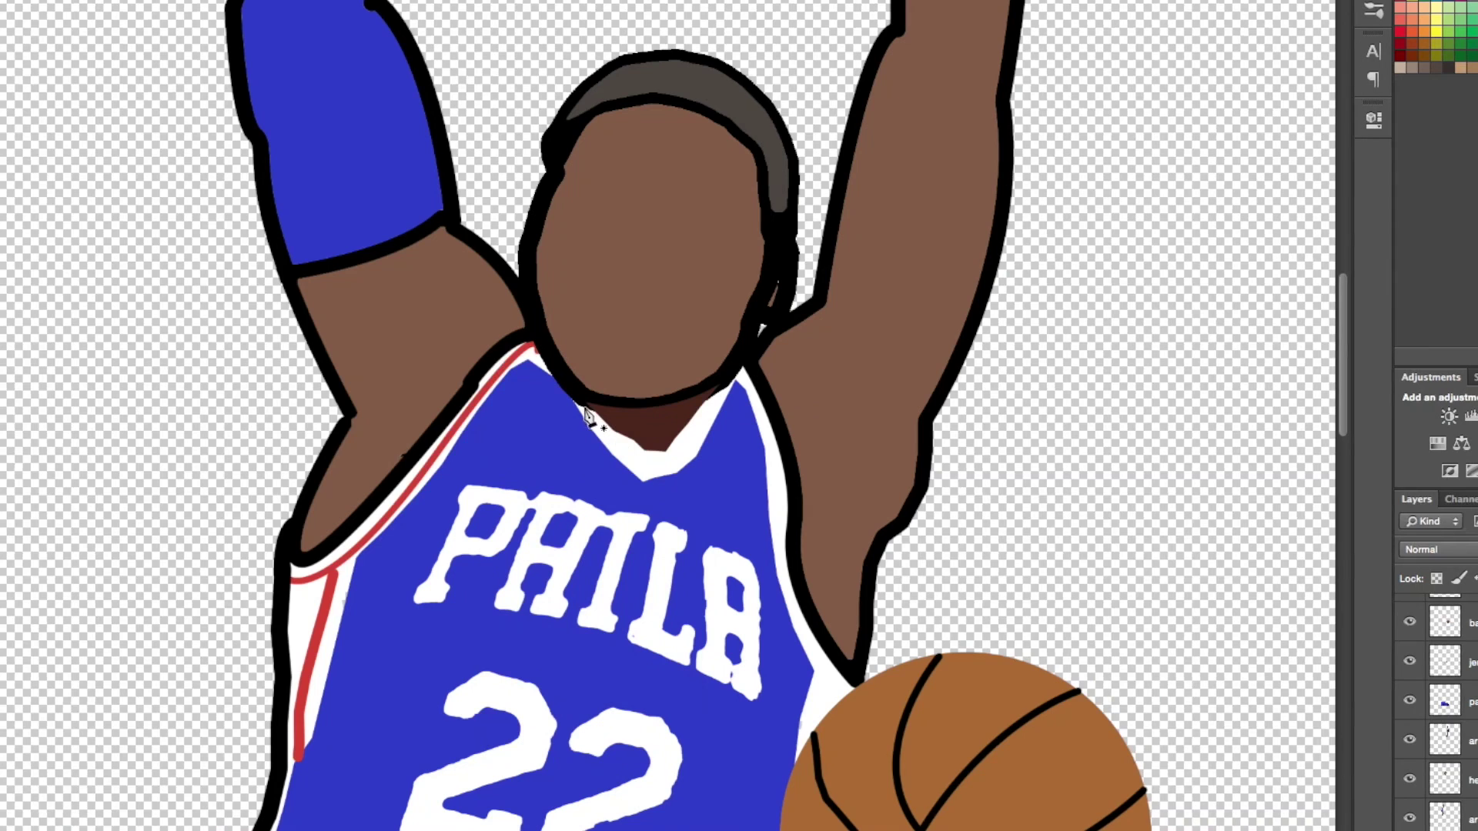
Trace the neckline path and stroke the jersey-edge trim.
{"action": "mouse_move", "coordinate": [584, 405]}
{"action": "left_mouse_down"}
{"action": "mouse_move", "coordinate": [719, 412]}
{"action": "mouse_move", "coordinate": [829, 677]}
{"action": "left_mouse_up"}
{"action": "scroll", "coordinate": [1418, 649], "scroll_direction": "up", "scroll_amount": 2}
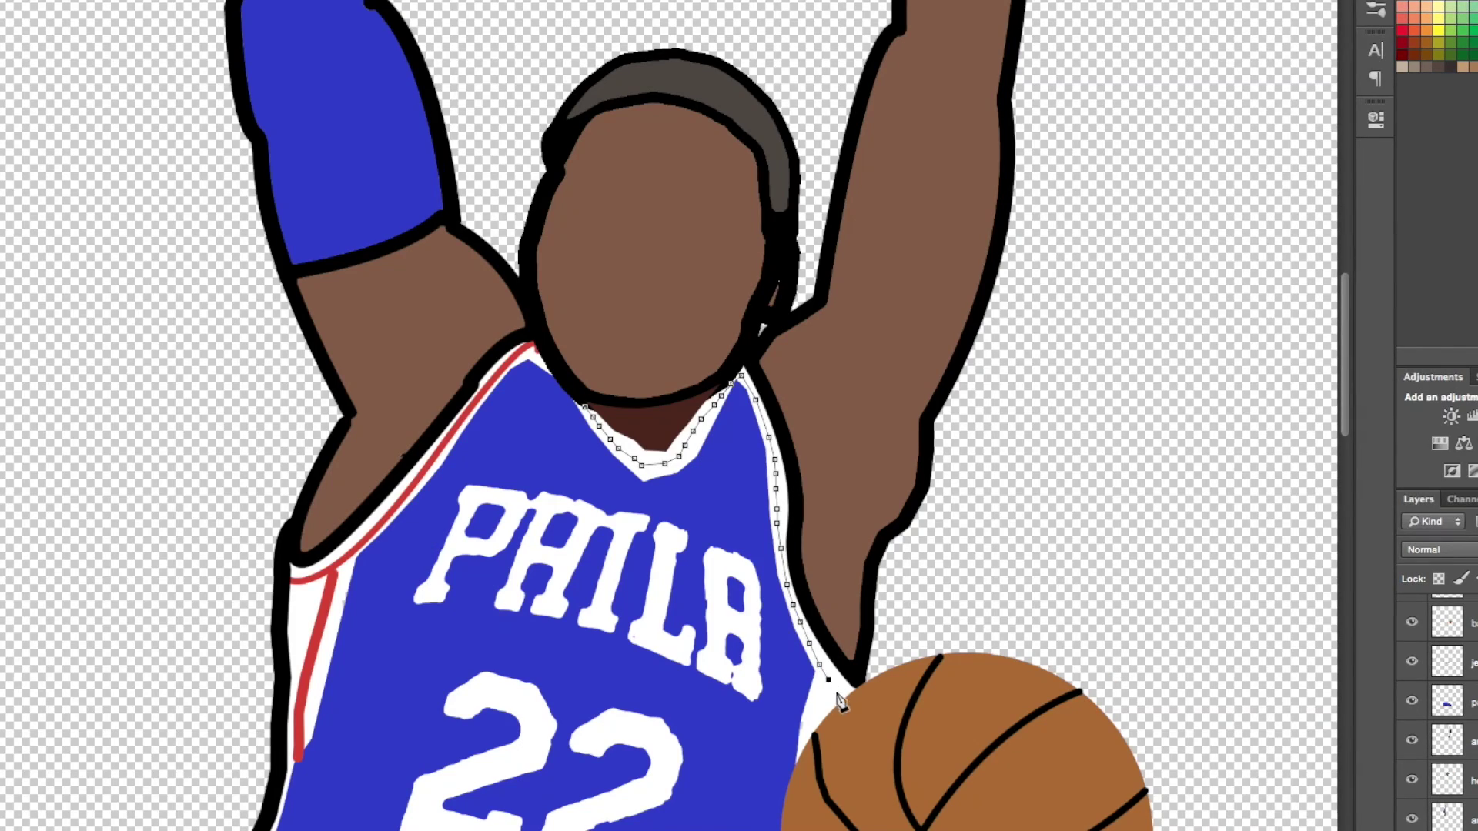
{"action": "right_click", "coordinate": [829, 685]}
{"action": "left_click", "coordinate": [710, 463]}
{"action": "key", "text": "ctrl+0"}
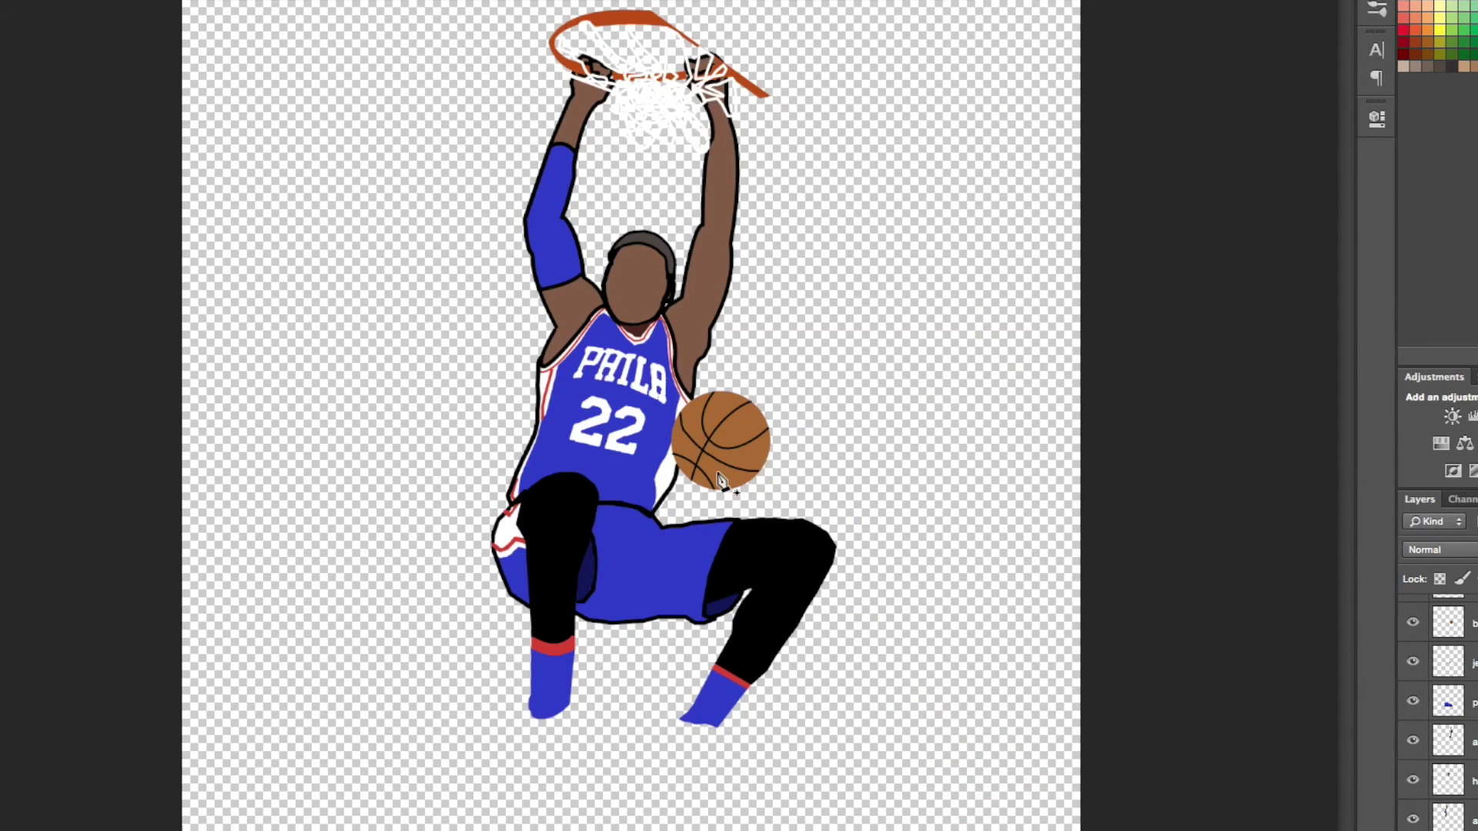
{"action": "scroll", "coordinate": [1447, 693], "scroll_direction": "up", "scroll_amount": 1}
{"action": "left_click", "coordinate": [1414, 614]}
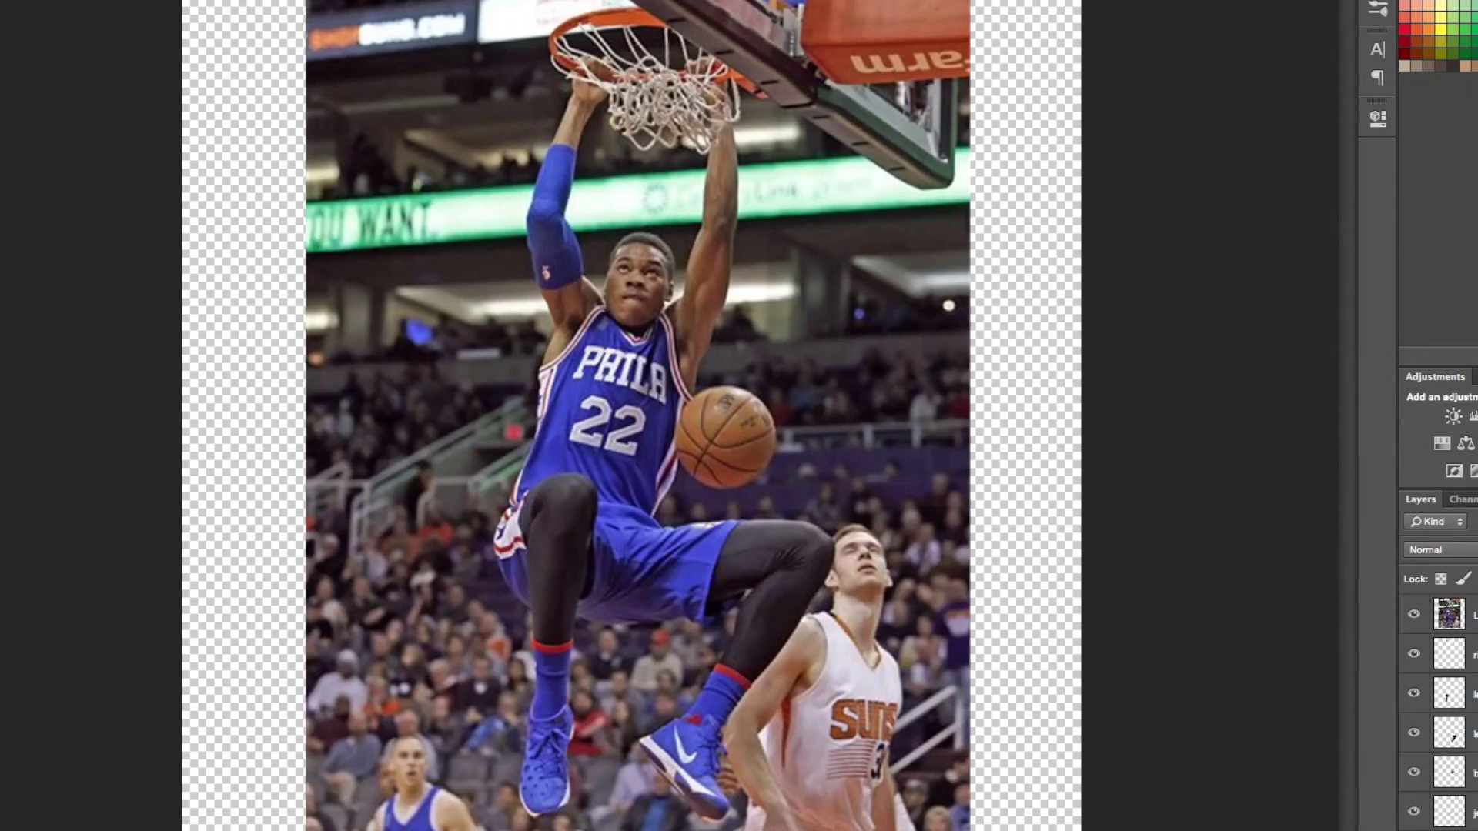
{"action": "left_click", "coordinate": [1416, 613]}
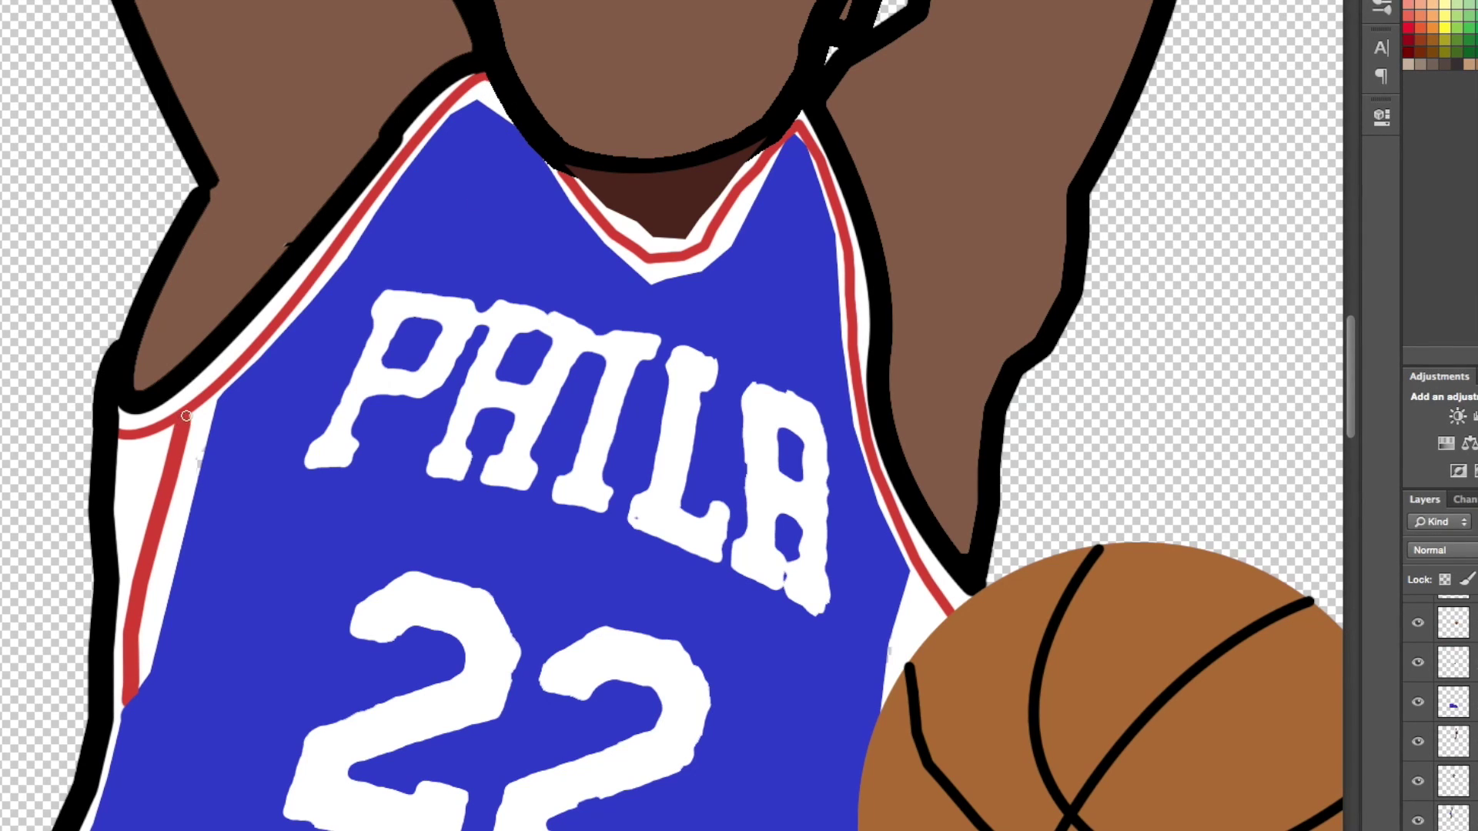
Review the whole illustration with the reference photo toggled.
{"action": "scroll", "coordinate": [896, 626], "scroll_direction": "down", "scroll_amount": 1}
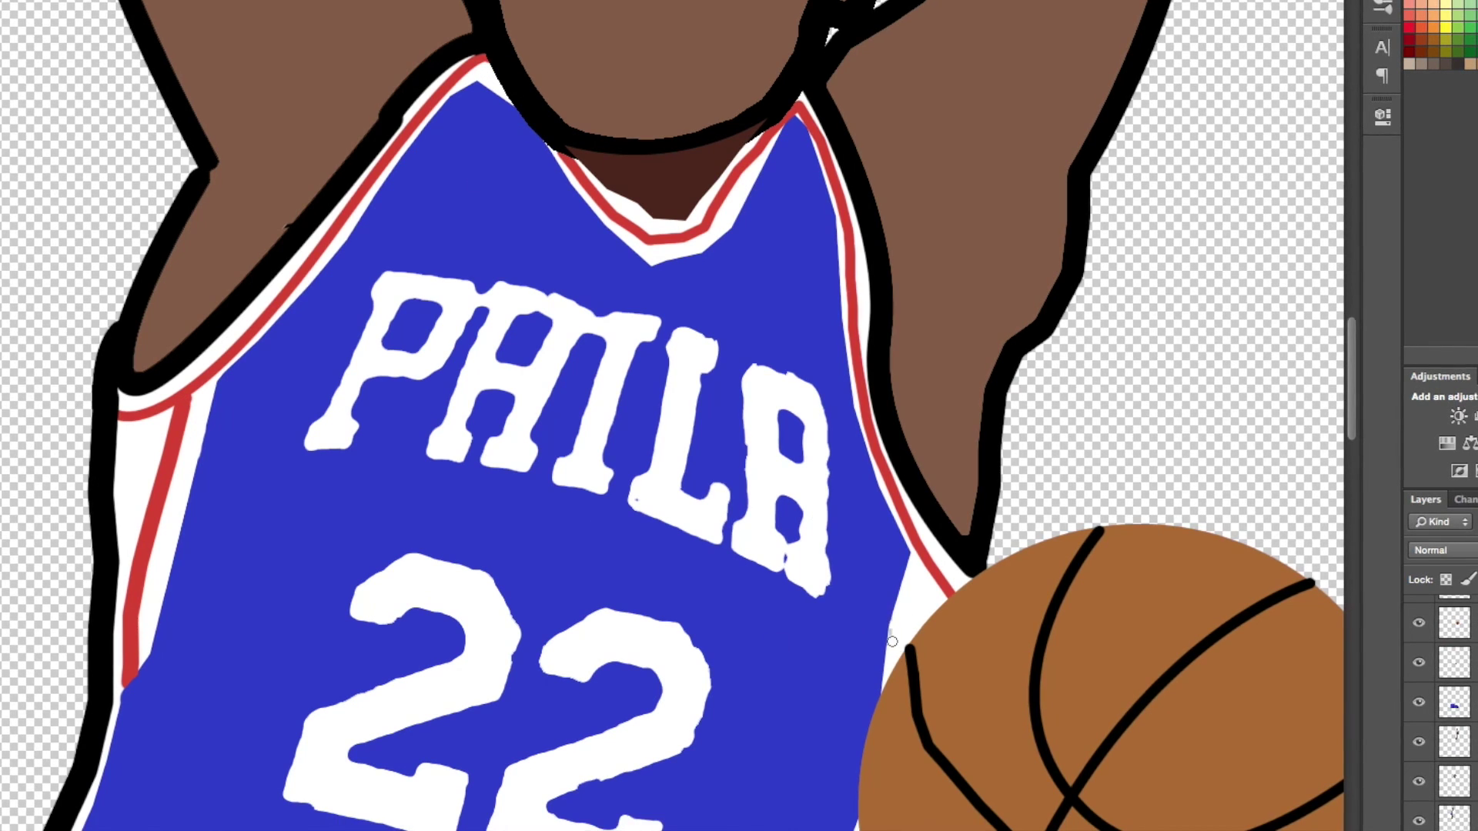
{"action": "scroll", "coordinate": [892, 641], "scroll_direction": "down", "scroll_amount": 10}
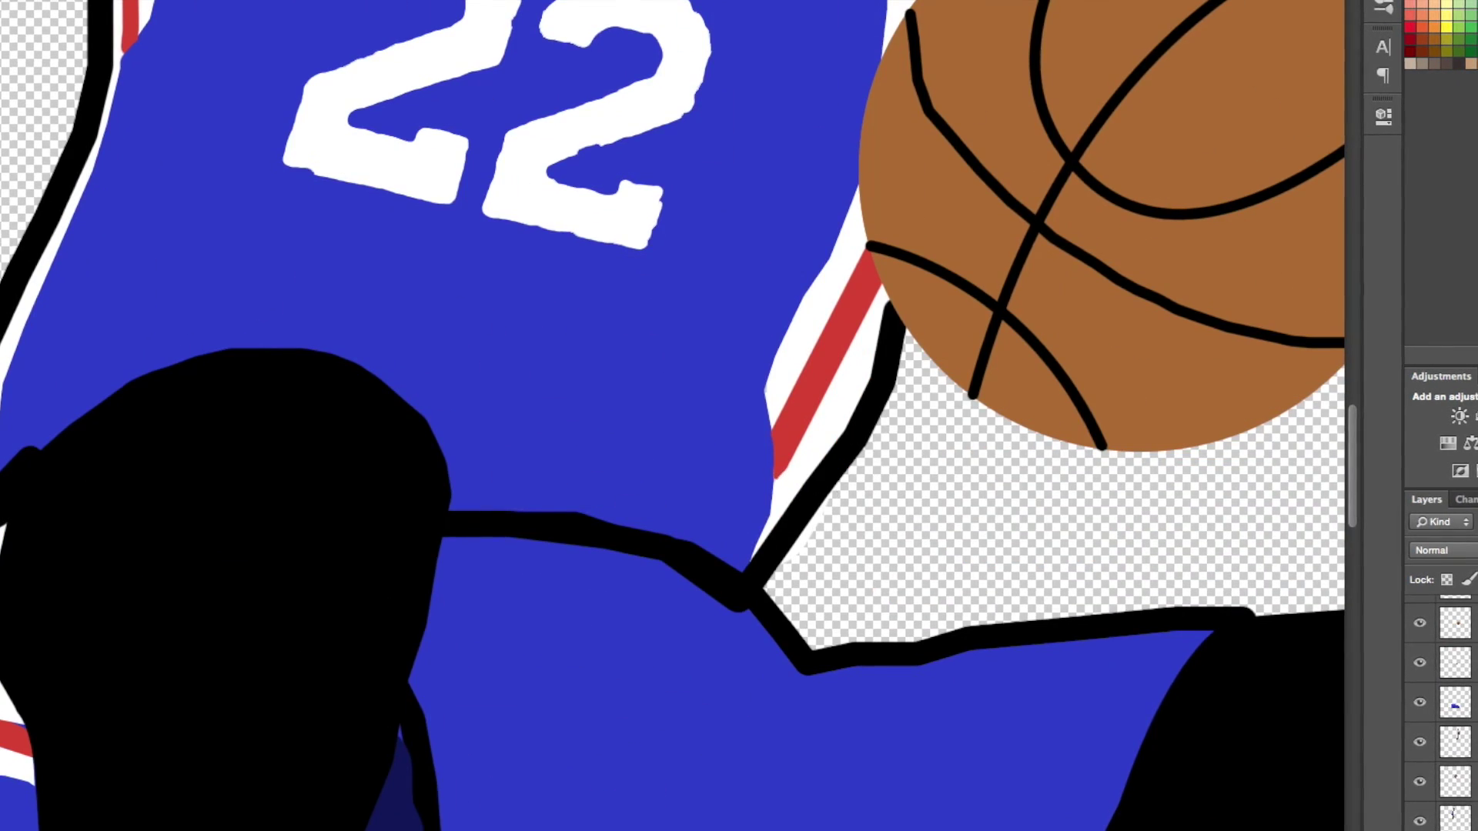
{"action": "scroll", "coordinate": [673, 415], "scroll_direction": "left", "scroll_amount": 10}
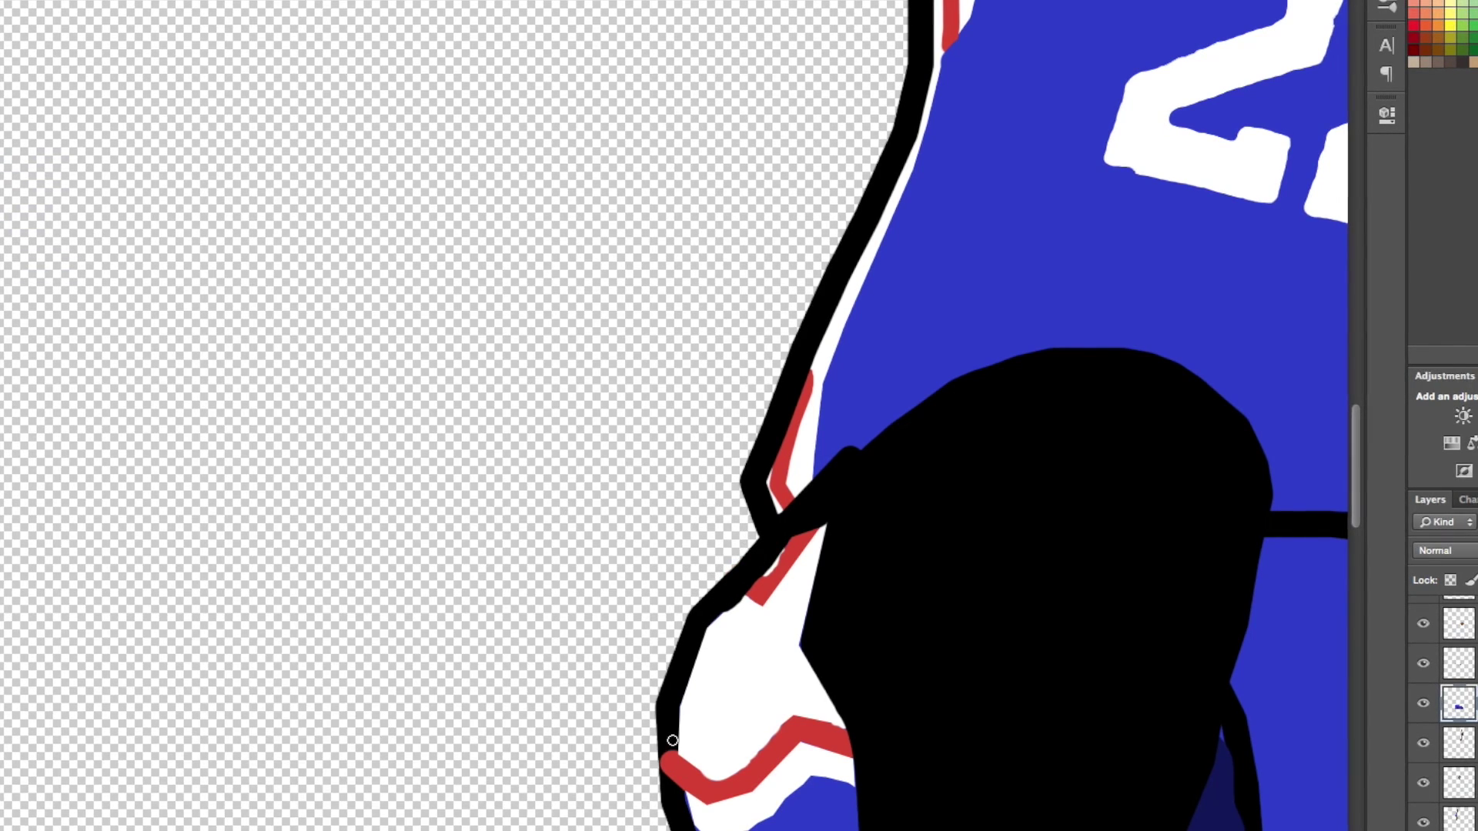
{"action": "key", "text": "ctrl+0"}
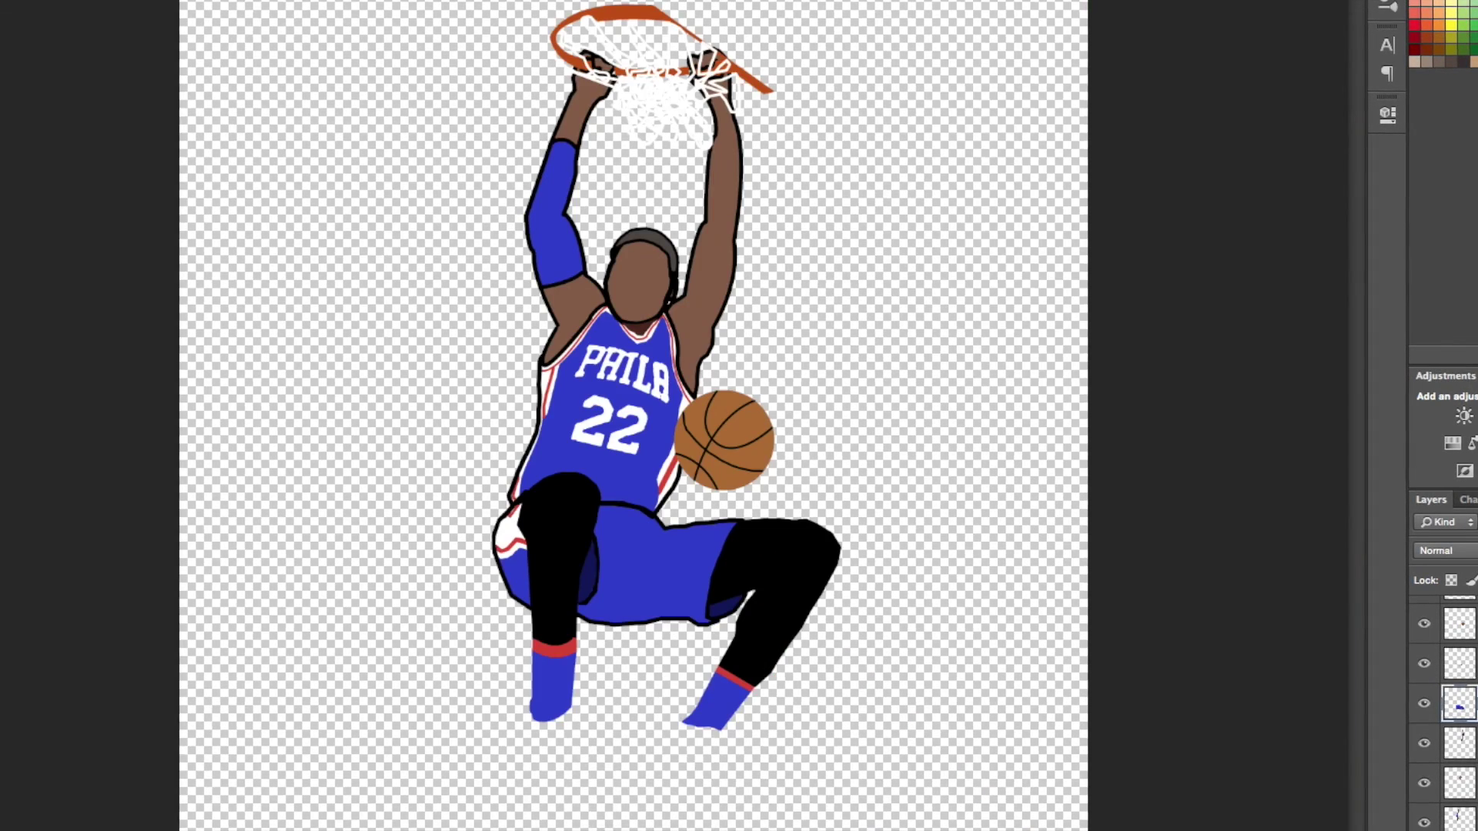
{"action": "left_click", "coordinate": [1424, 616]}
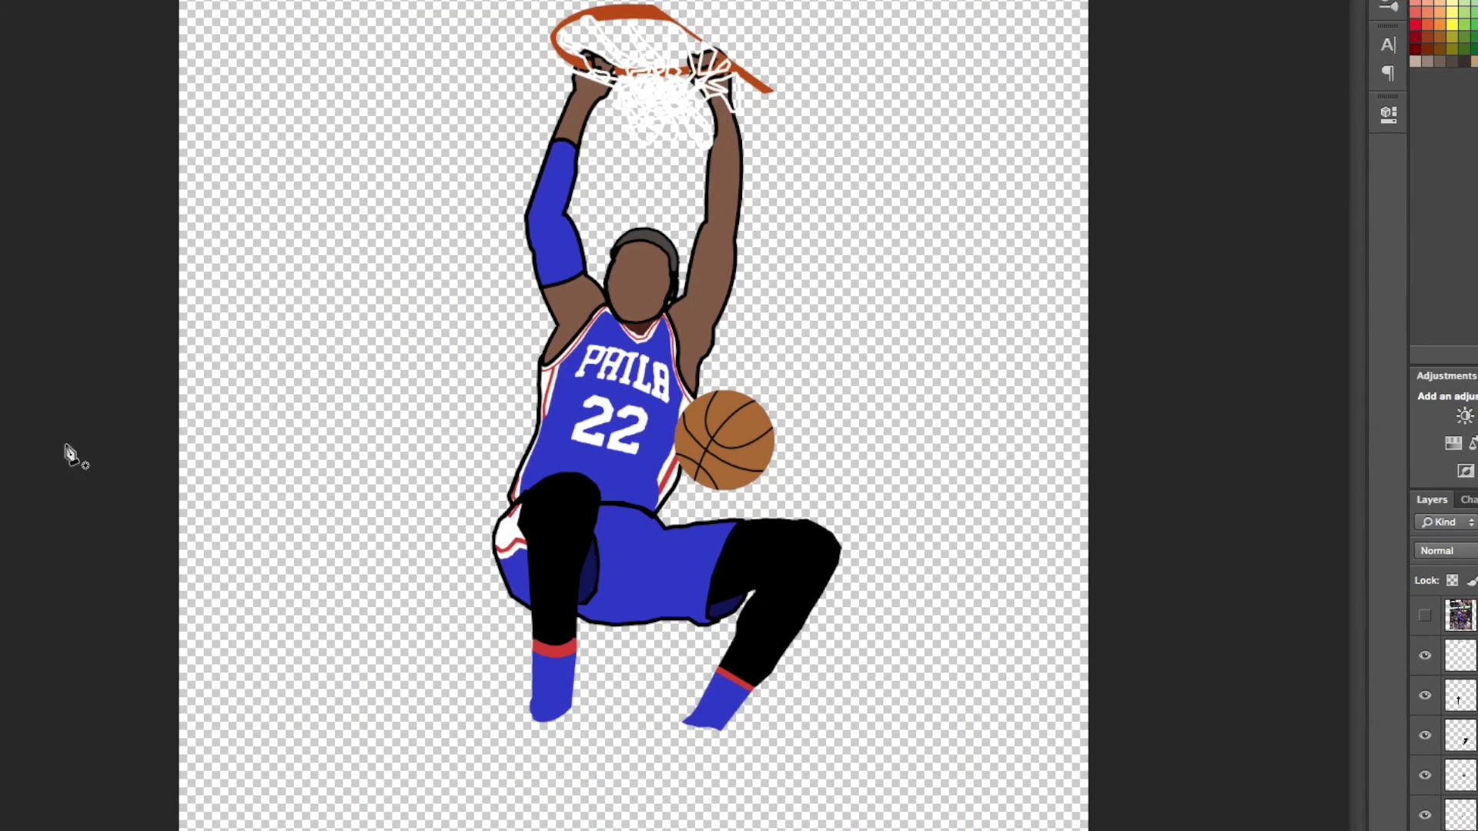
Trace the left sock and give it a thick black outline.
{"action": "key", "text": "ctrl+plus"}
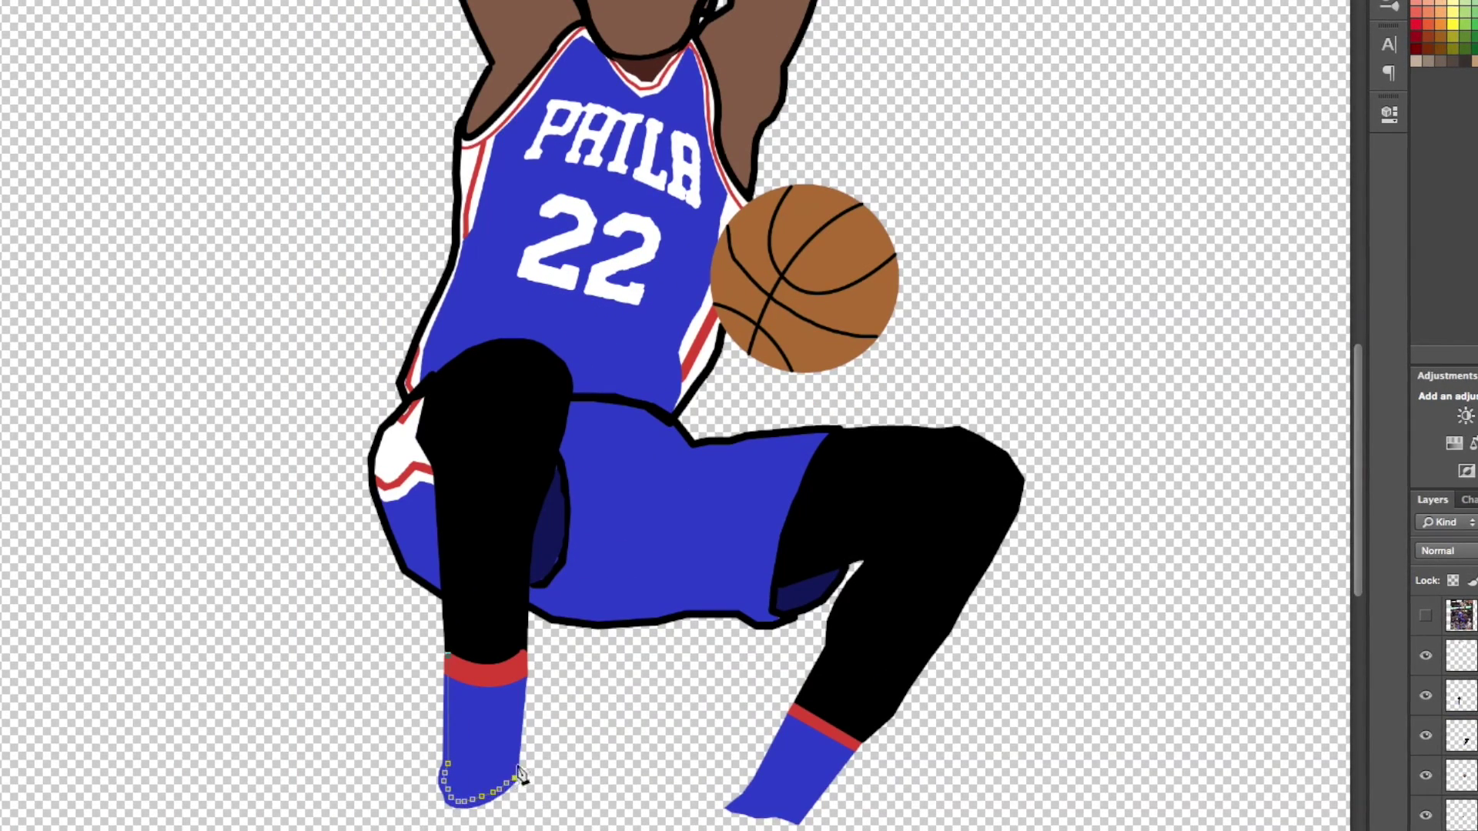
{"action": "left_click", "coordinate": [523, 653]}
{"action": "left_click", "coordinate": [446, 655]}
{"action": "right_click", "coordinate": [446, 658]}
{"action": "key", "text": "Escape"}
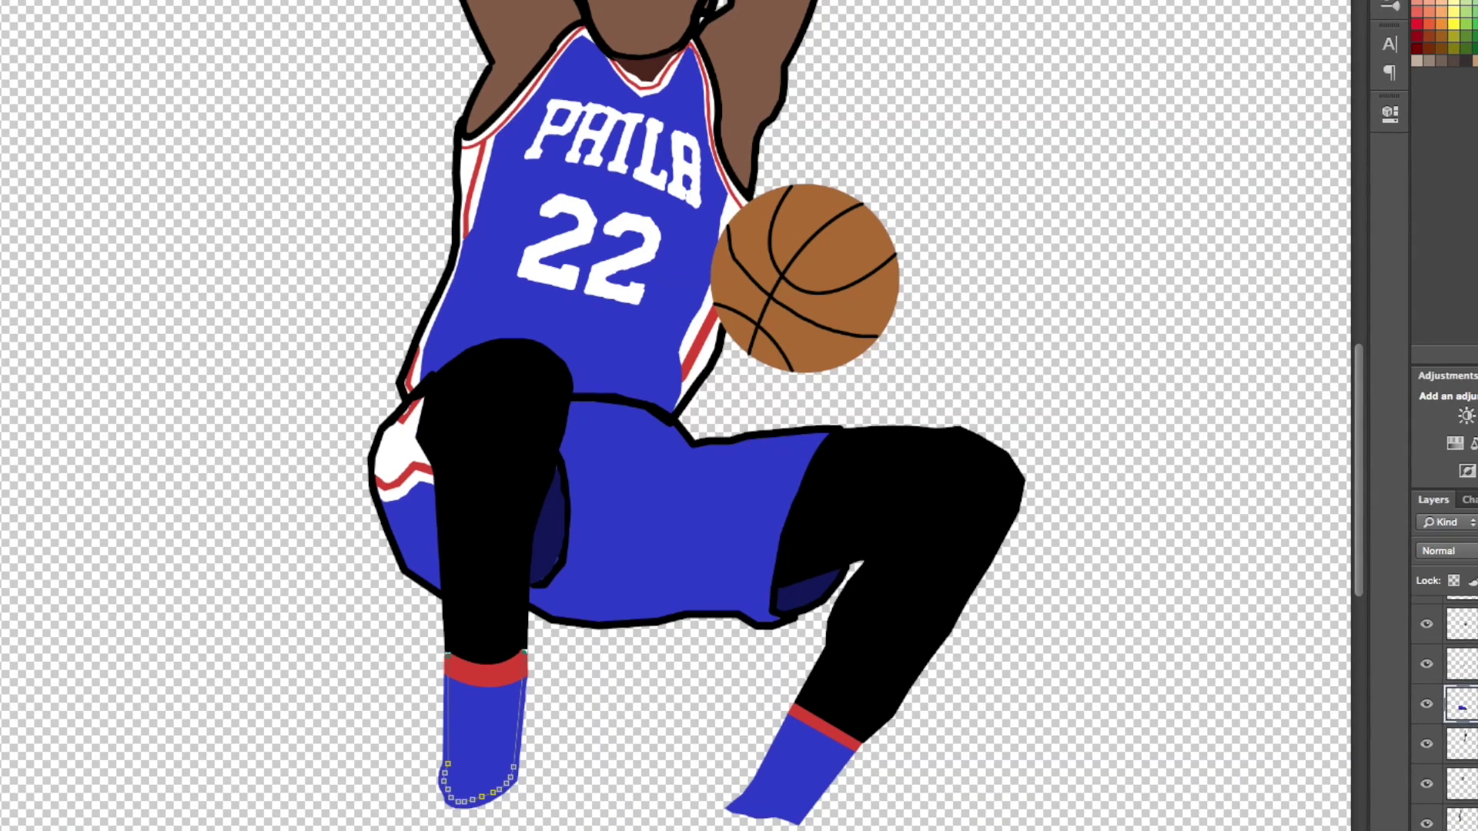
{"action": "right_click", "coordinate": [492, 683]}
{"action": "left_click", "coordinate": [593, 815]}
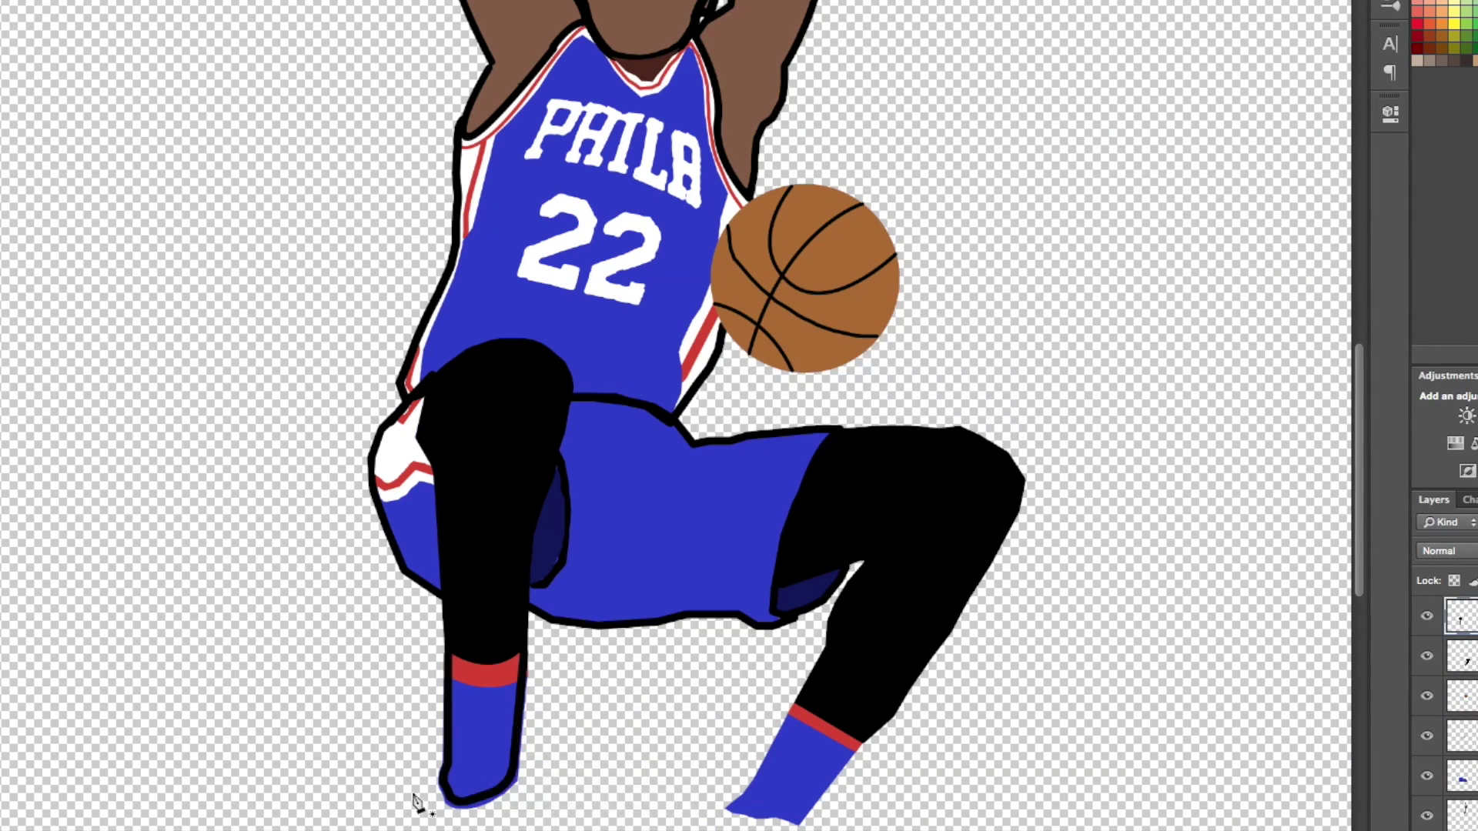
{"action": "left_click", "coordinate": [468, 810]}
{"action": "left_click_drag", "start_coordinate": [523, 672], "coordinate": [343, 767]}
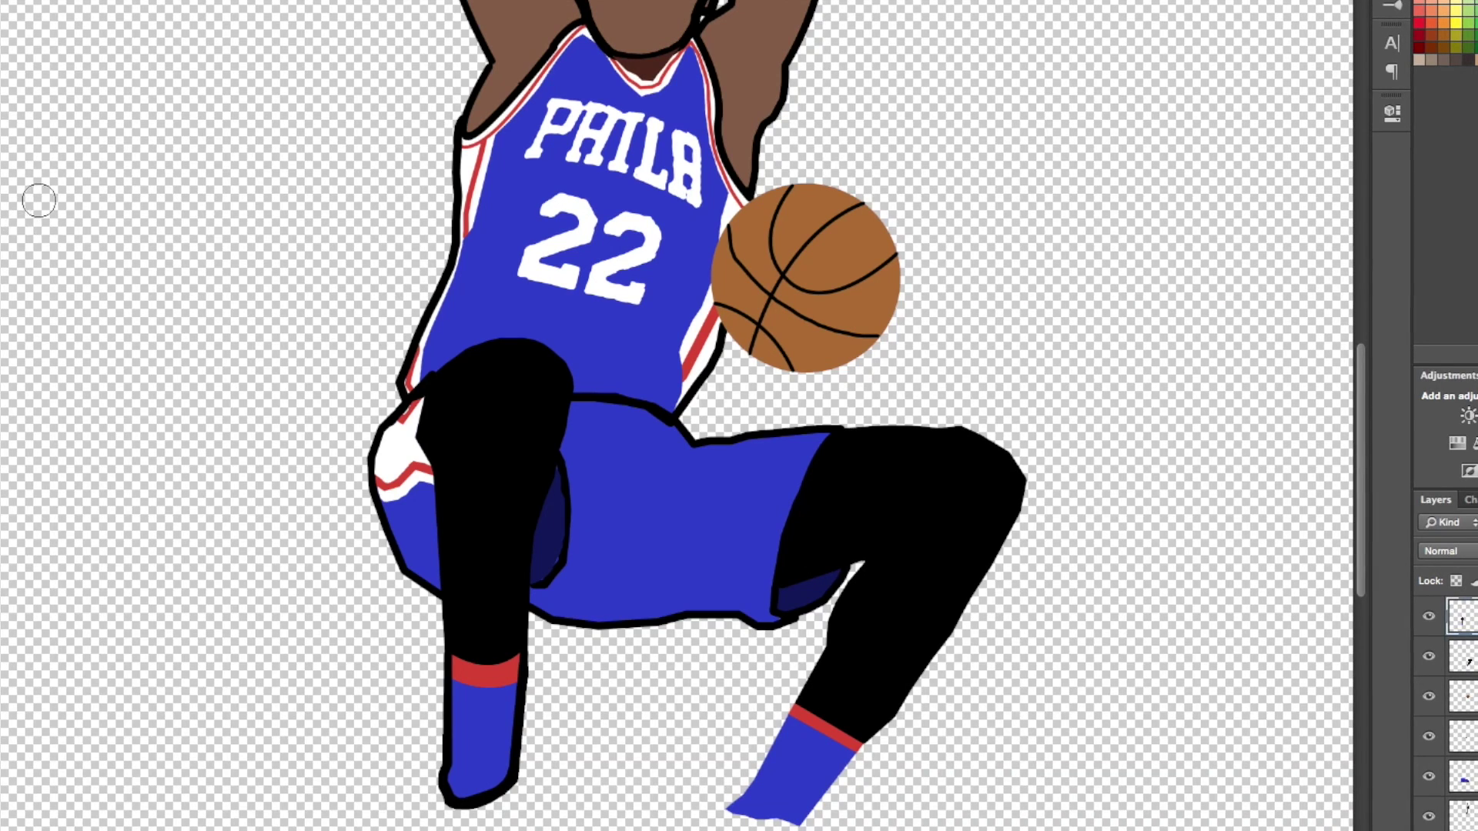
Pen-trace the right sock's outline and delete the finished path.
{"action": "left_click", "coordinate": [795, 707]}
{"action": "left_click", "coordinate": [755, 790]}
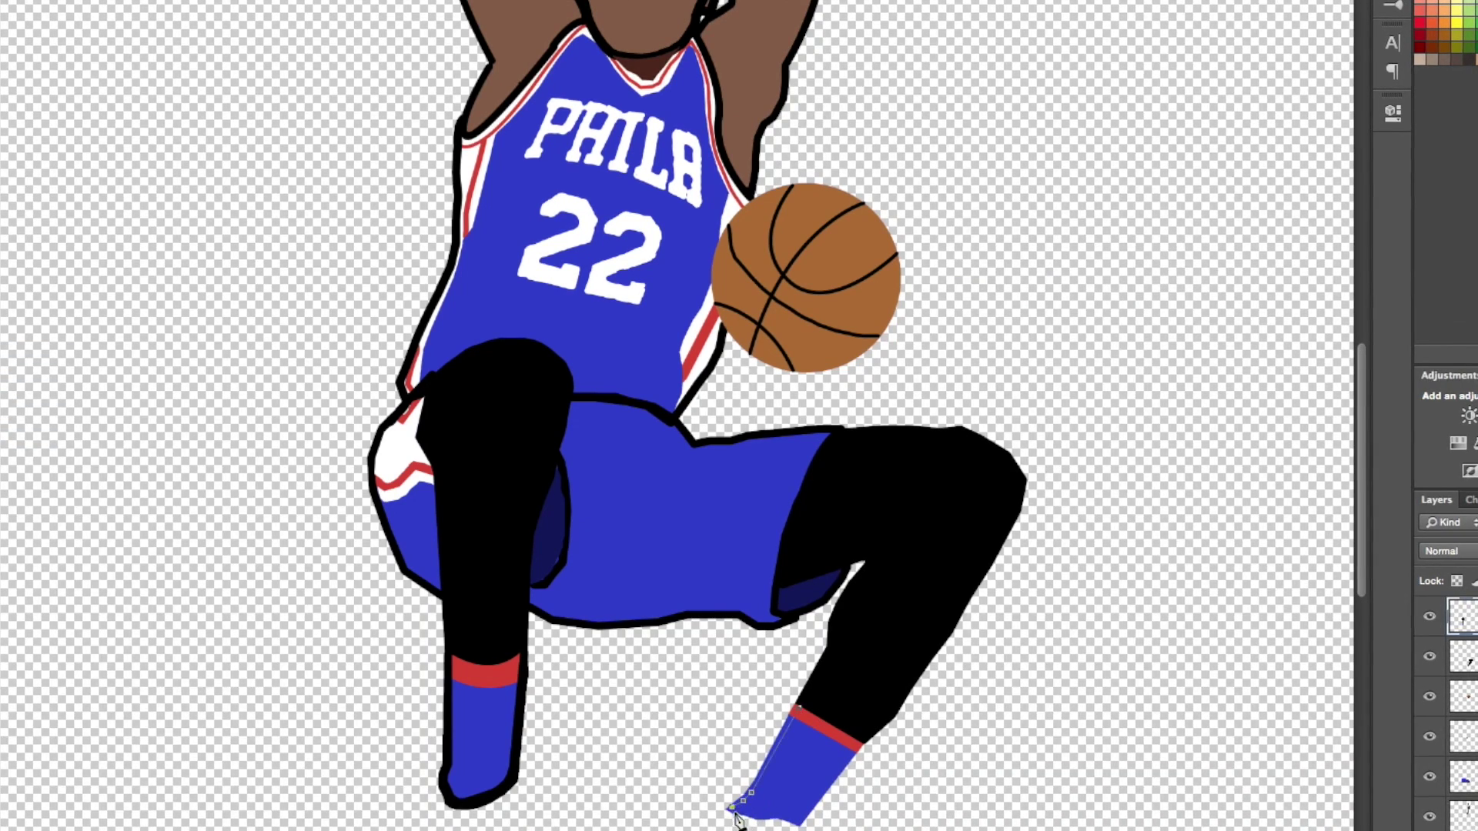
{"action": "right_click", "coordinate": [770, 766]}
{"action": "left_click", "coordinate": [820, 795]}
Brush black over the stray blue along the right sock's edge.
{"action": "scroll", "coordinate": [752, 816], "scroll_direction": "up", "scroll_amount": 2}
{"action": "scroll", "coordinate": [941, 346], "scroll_direction": "up", "scroll_amount": 2}
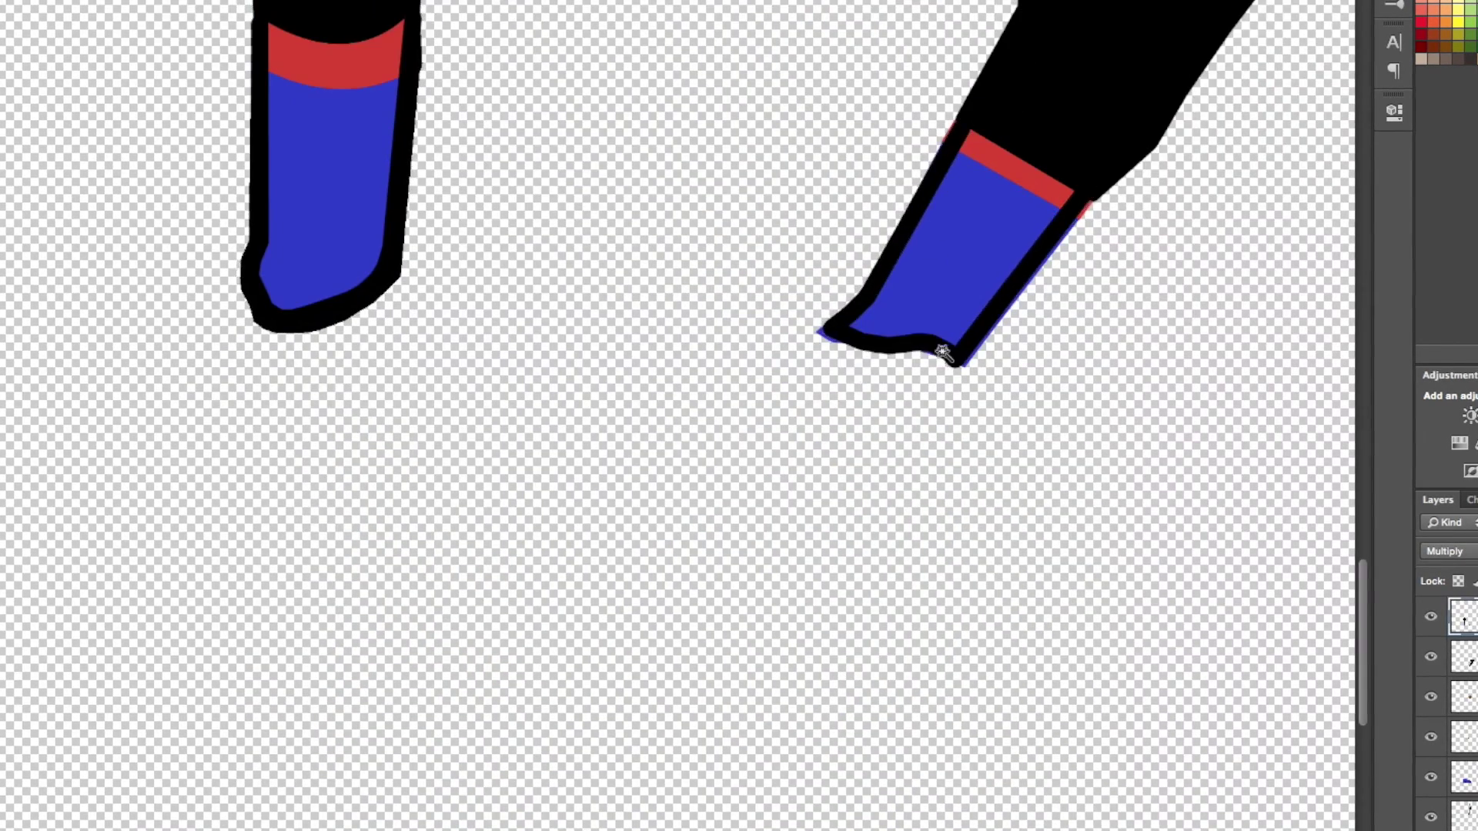
{"action": "scroll", "coordinate": [1022, 582], "scroll_direction": "up", "scroll_amount": 3}
{"action": "scroll", "coordinate": [1023, 583], "scroll_direction": "up", "scroll_amount": 5}
{"action": "key", "text": "b"}
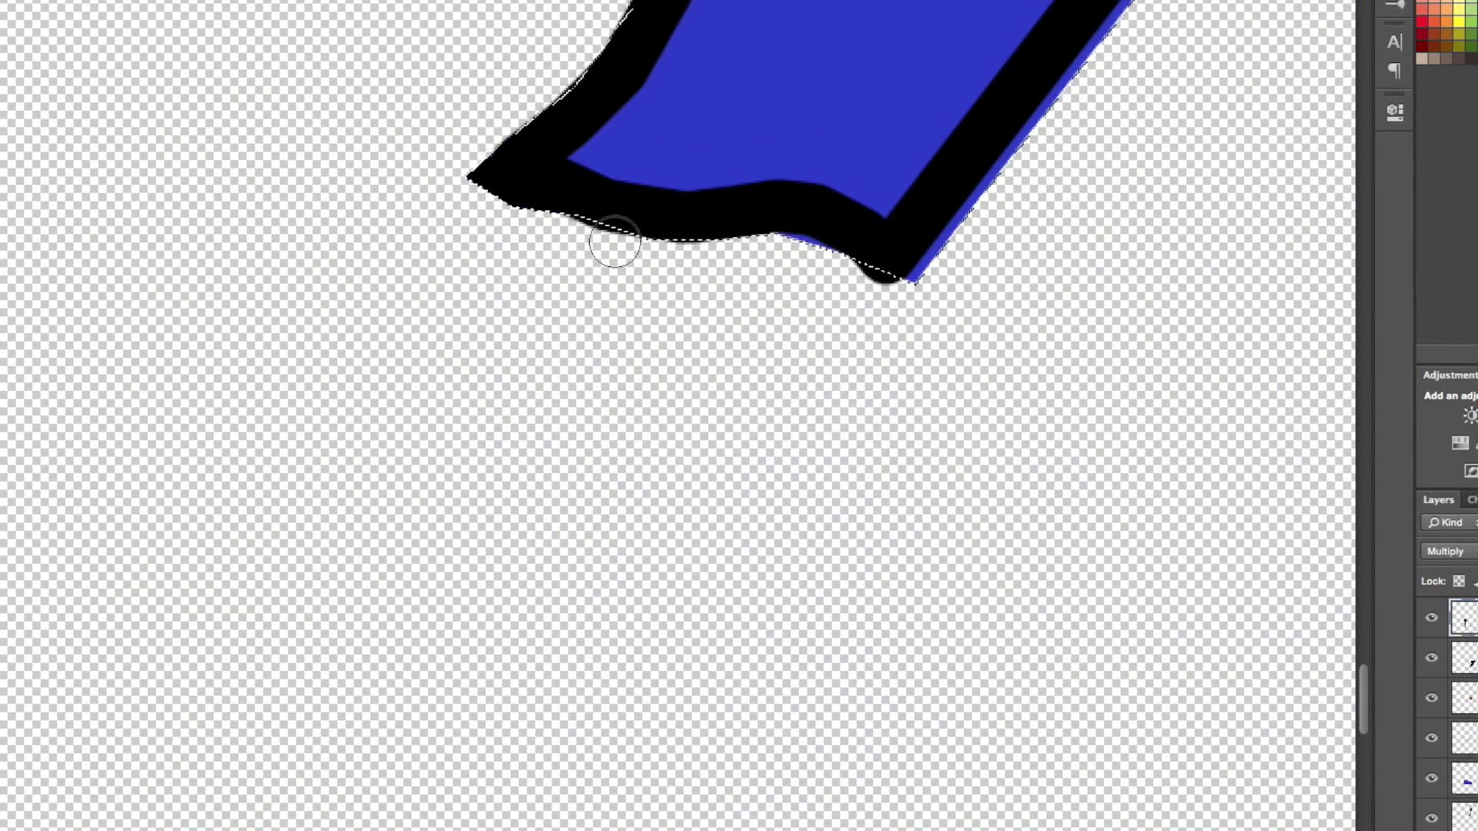
{"action": "scroll", "coordinate": [924, 238], "scroll_direction": "up", "scroll_amount": 5}
{"action": "left_click_drag", "start_coordinate": [1236, 289], "coordinate": [943, 666]}
{"action": "left_click_drag", "start_coordinate": [1289, 219], "coordinate": [1254, 262]}
{"action": "key", "text": "alt+bracketleft"}
{"action": "scroll", "coordinate": [899, 87], "scroll_direction": "up", "scroll_amount": 3}
{"action": "key", "text": "ctrl+0"}
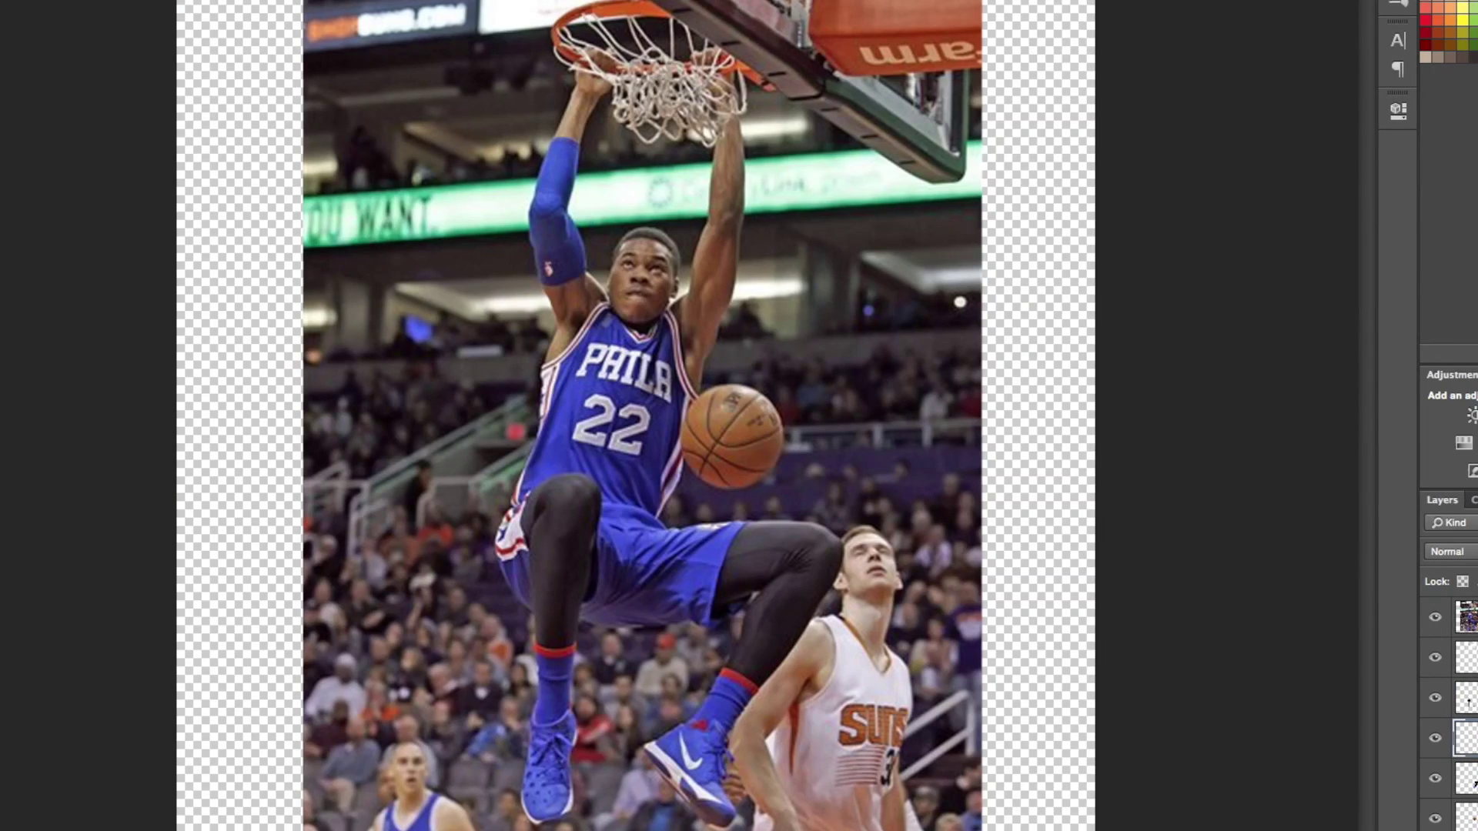
Pen-trace the outlines of the left and right shoes.
{"action": "key", "text": "ctrl+plus"}
{"action": "mouse_move", "coordinate": [423, 539]}
{"action": "left_mouse_down"}
{"action": "mouse_move", "coordinate": [469, 608]}
{"action": "mouse_move", "coordinate": [521, 526]}
{"action": "left_mouse_up"}
{"action": "right_click", "coordinate": [534, 435]}
{"action": "left_click", "coordinate": [534, 472]}
{"action": "left_click", "coordinate": [726, 414]}
{"action": "left_click", "coordinate": [708, 419]}
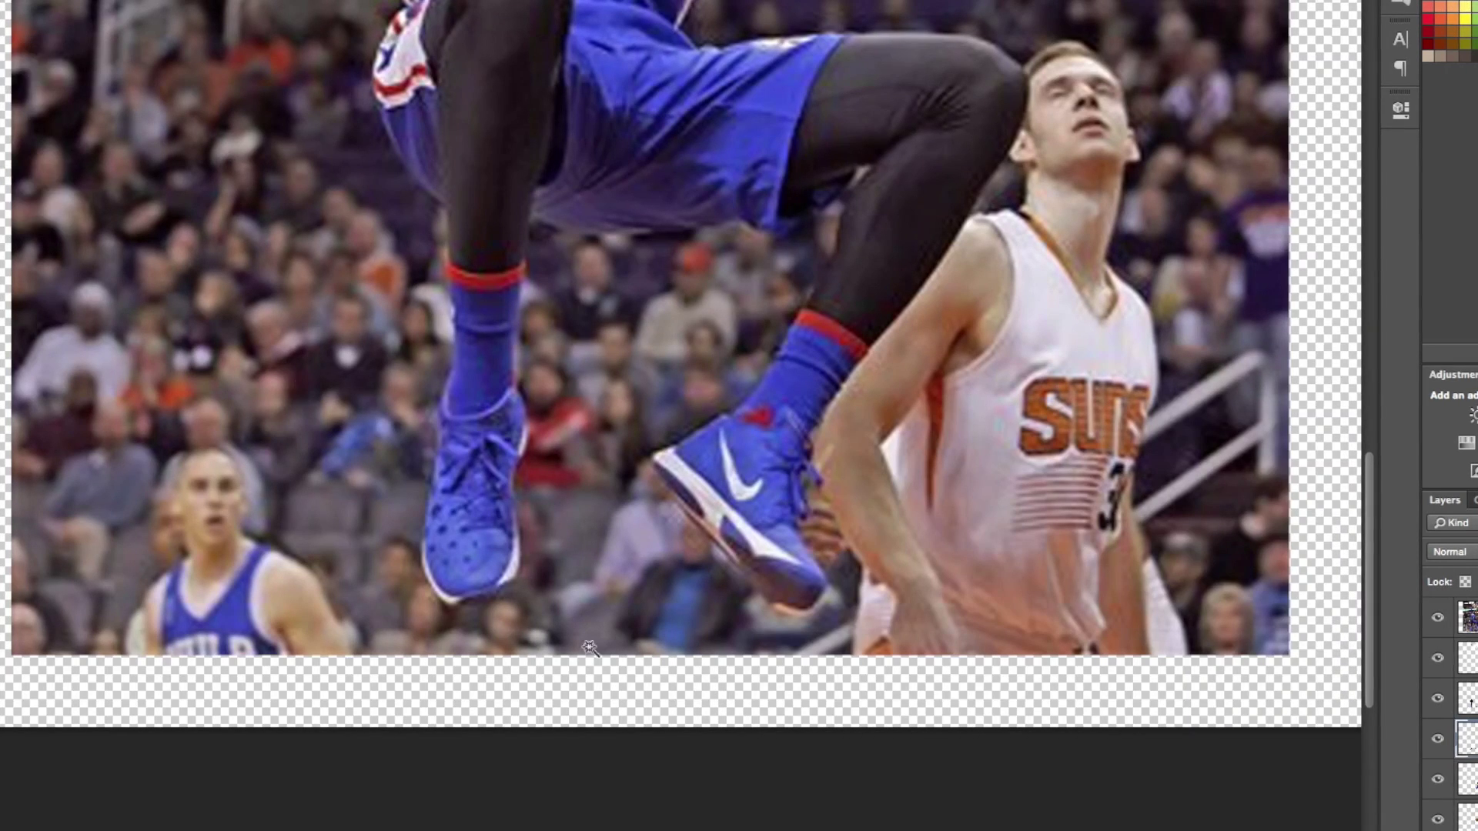
Fill the shoe sole edges with white and thin the right shoe's sole strip.
{"action": "left_click", "coordinate": [508, 593]}
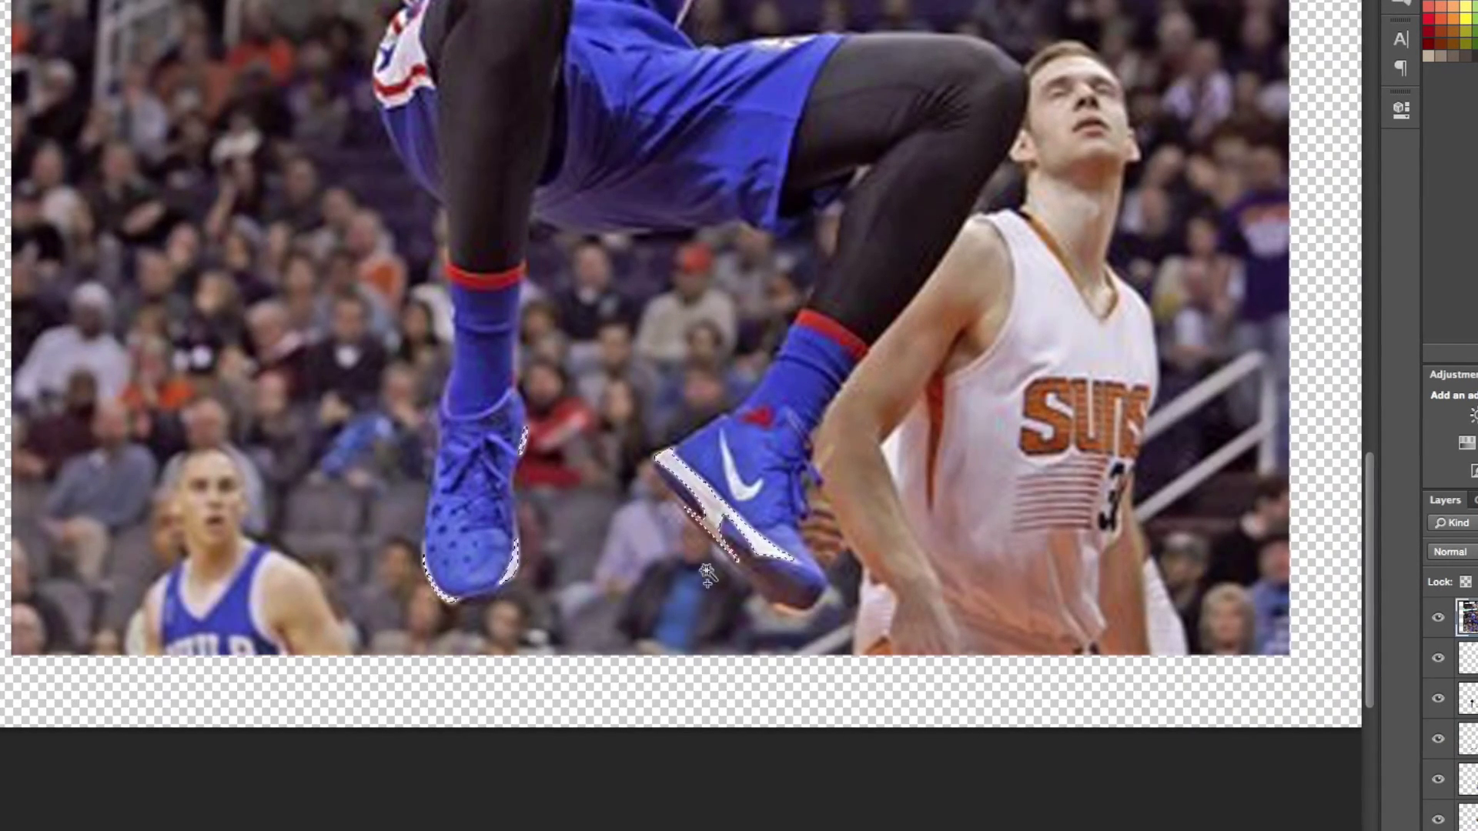
{"action": "key", "text": "Delete"}
{"action": "key", "text": "b"}
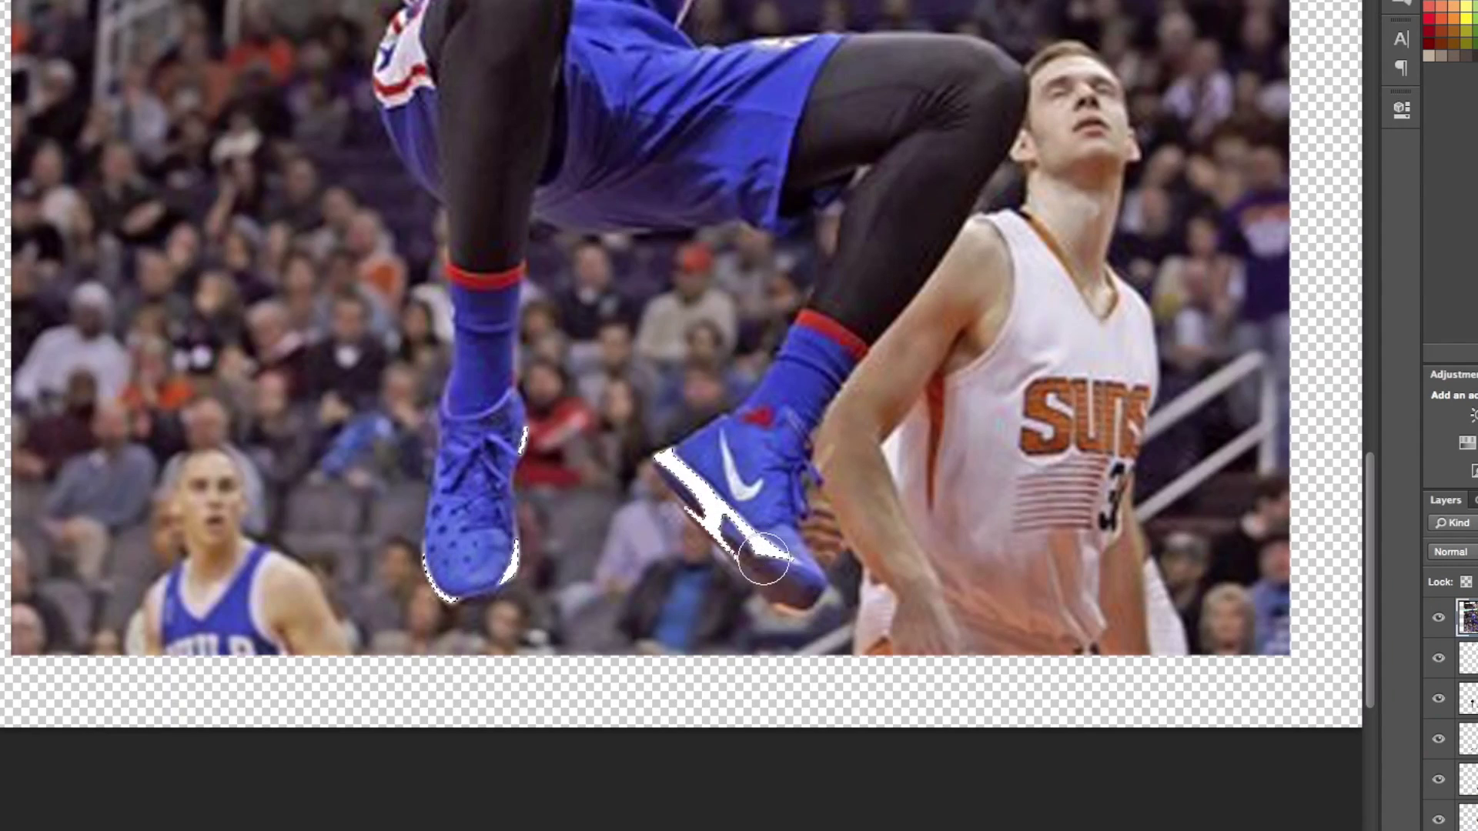
{"action": "left_click_drag", "start_coordinate": [739, 569], "coordinate": [793, 553]}
{"action": "left_click", "coordinate": [1438, 617]}
{"action": "left_click", "coordinate": [1467, 658], "text": "ctrl"}
Fill both shoes with blue and view the finished illustration over the photo.
{"action": "left_click", "coordinate": [1438, 617]}
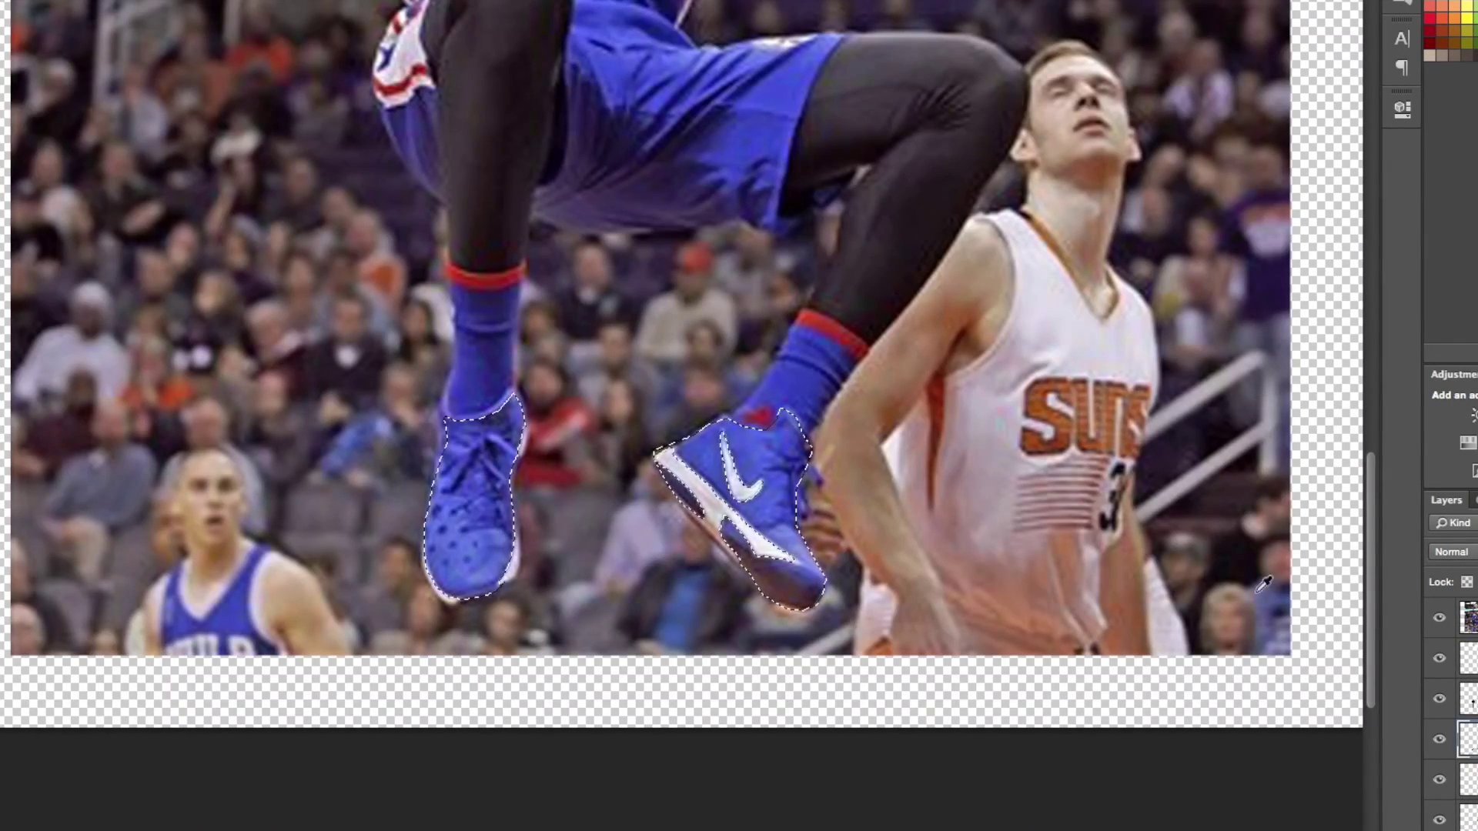
{"action": "left_click", "coordinate": [1439, 617]}
{"action": "left_click_drag", "start_coordinate": [477, 431], "coordinate": [470, 578]}
{"action": "left_click_drag", "start_coordinate": [693, 470], "coordinate": [793, 570]}
{"action": "key", "text": "Escape"}
{"action": "key", "text": "ctrl+0"}
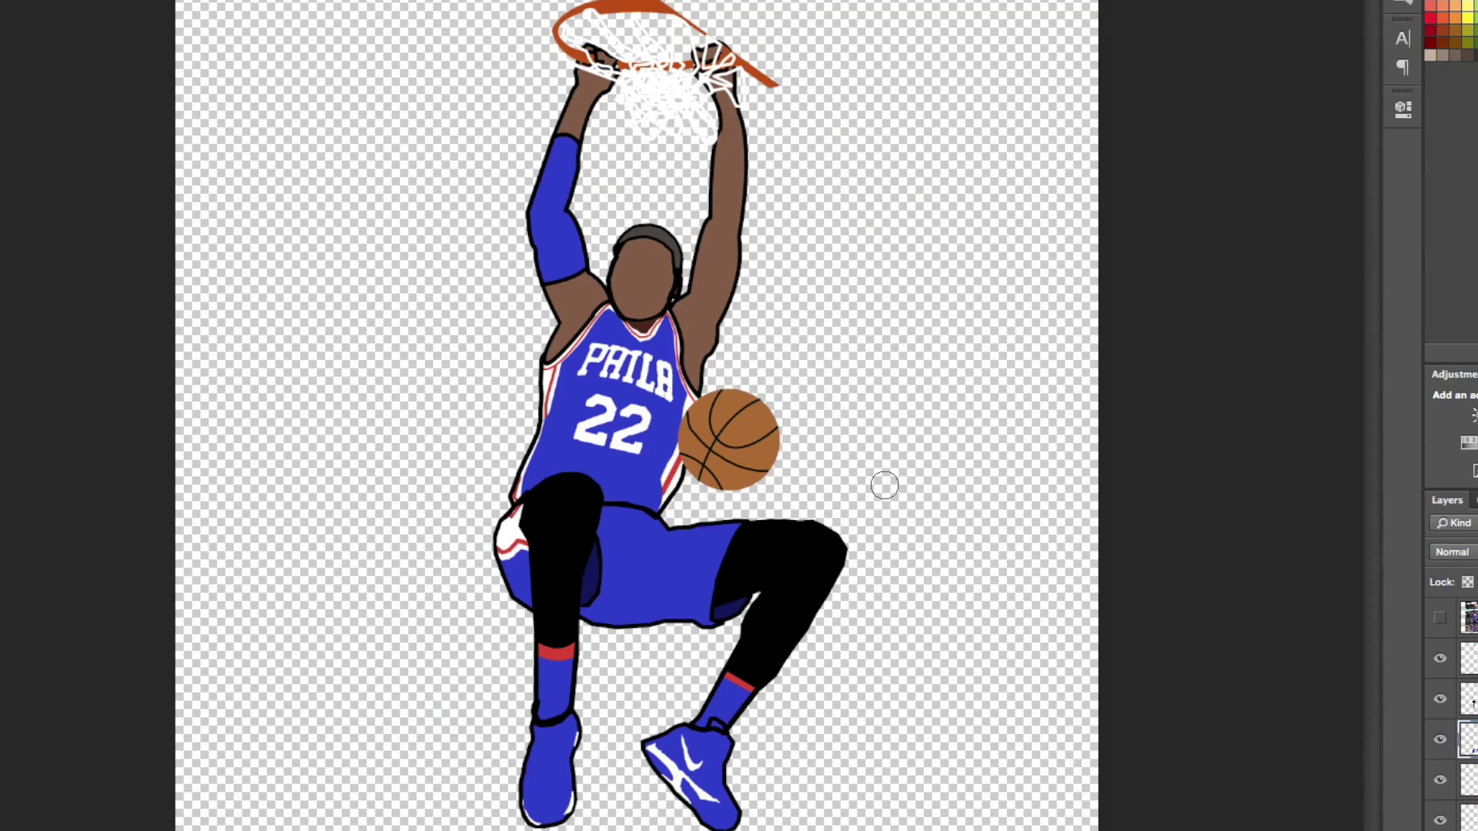
{"action": "left_click", "coordinate": [1438, 618]}
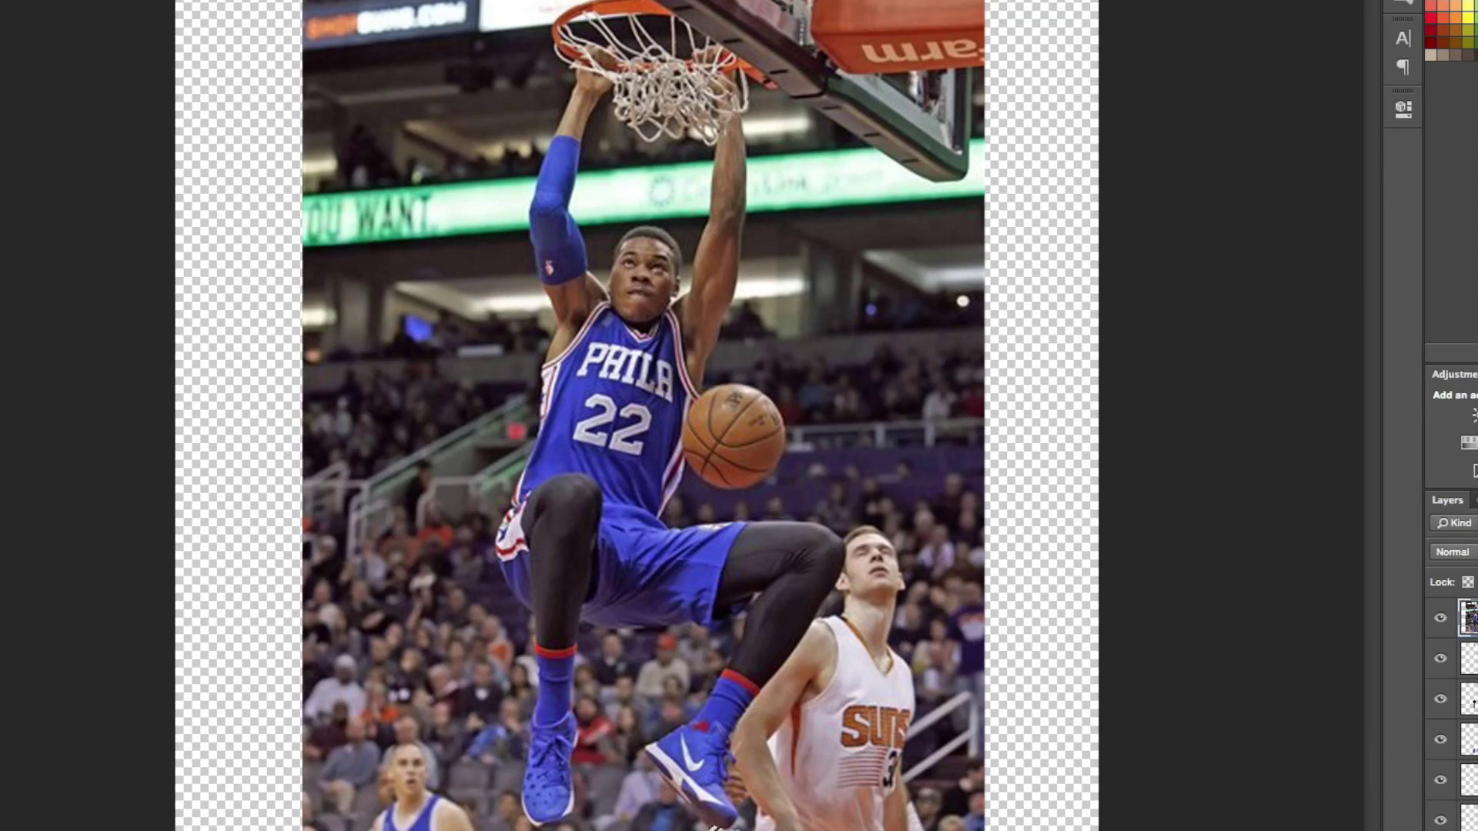